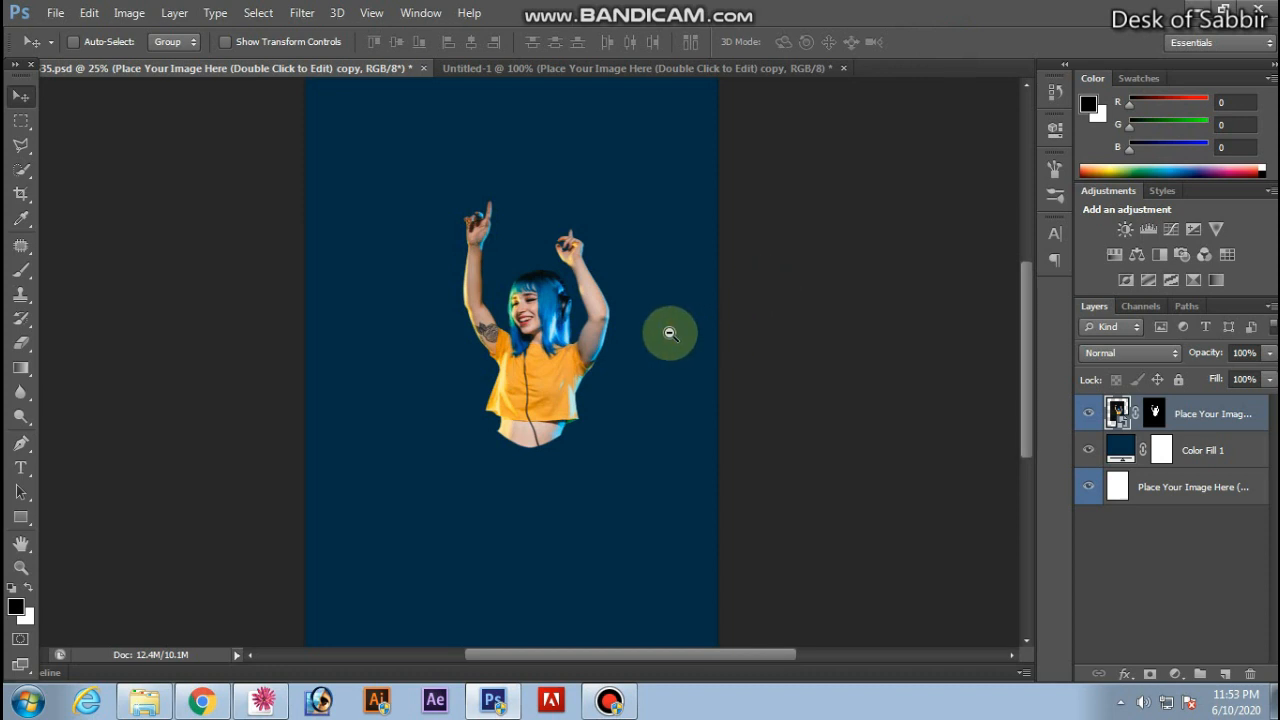
Enlarge the cut-out woman to about 126% and move her higher on the blue poster.
drag(669, 331, 752, 317)
key(ctrl+minus)
key(ctrl+minus)
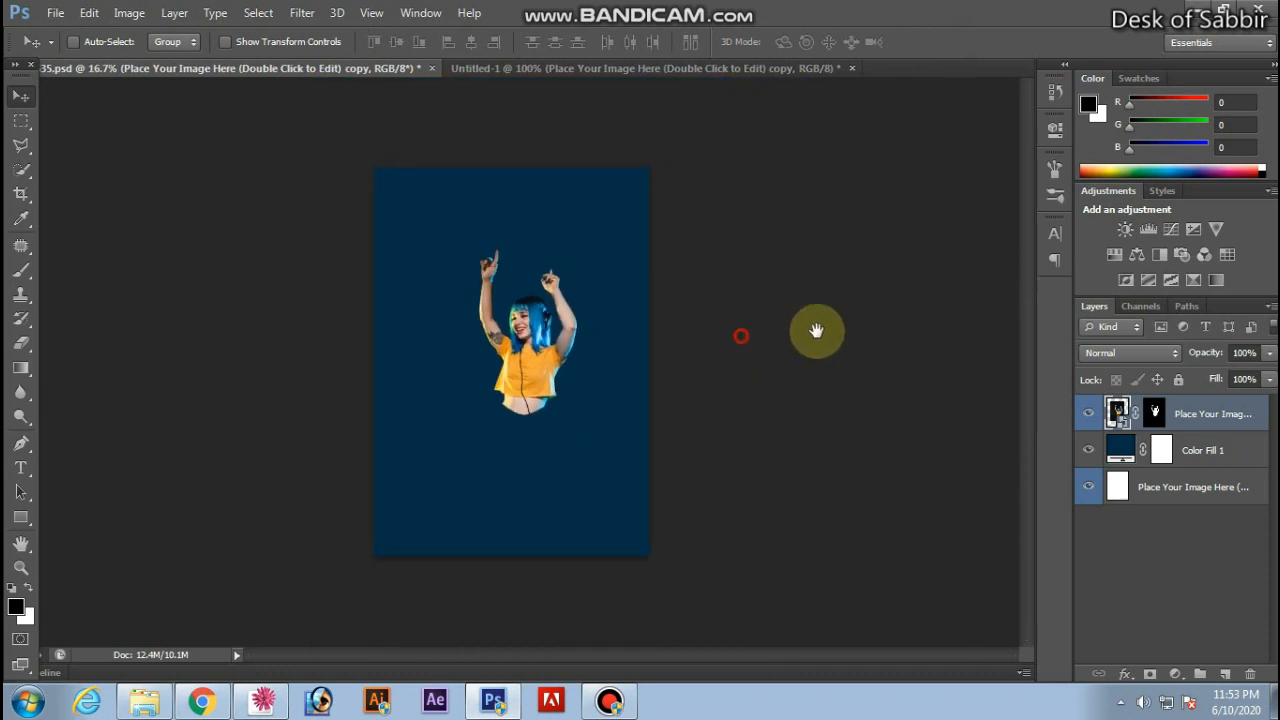
mouse_move(560, 360)
mouse_down()
mouse_move(553, 352)
mouse_move(549, 369)
mouse_up()
key(ctrl+t)
drag(587, 214, 622, 192)
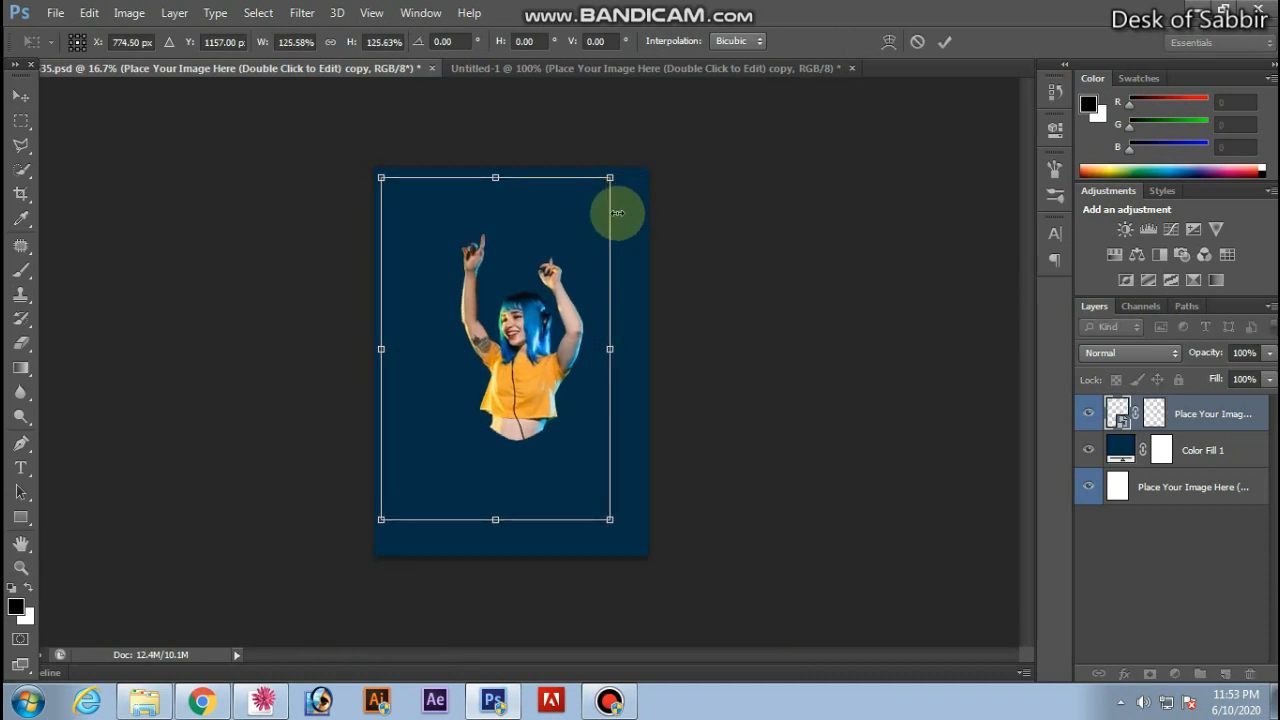
click(944, 41)
drag(540, 381, 531, 355)
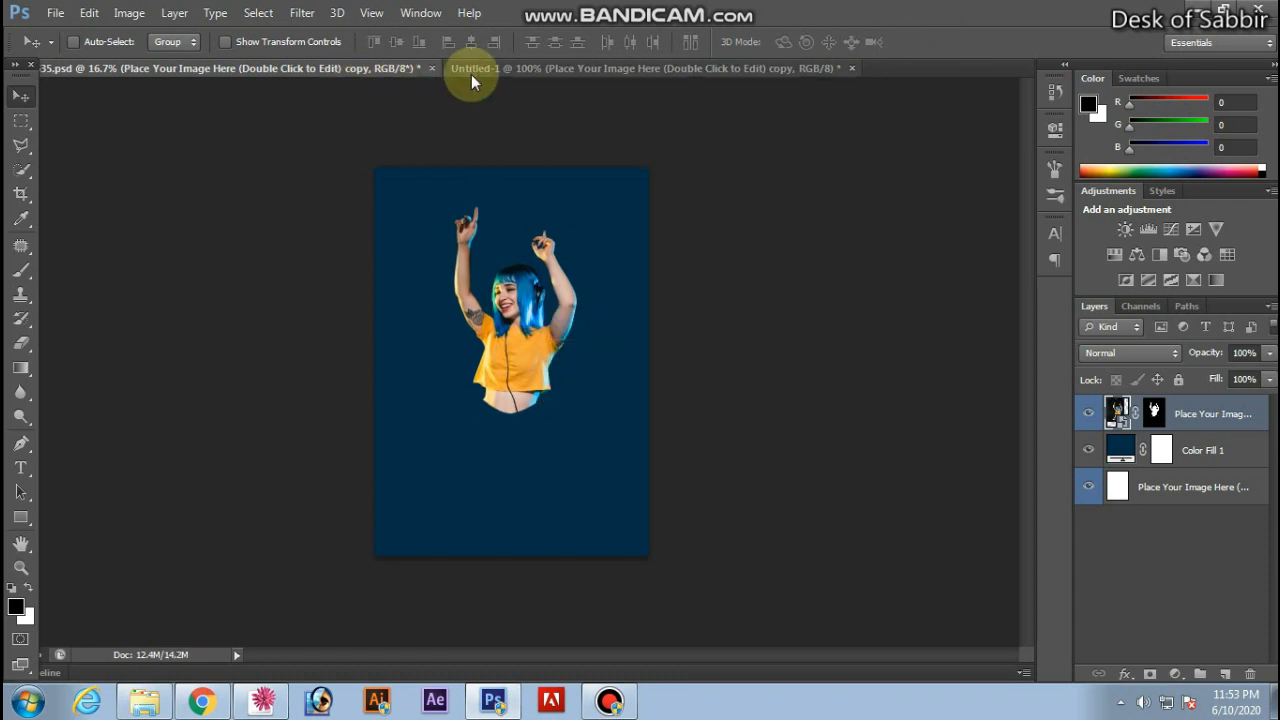
Copy the dark rounded shape layer from Untitled-1 into the 35.psd poster, accepting the colour profile conversion.
click(497, 68)
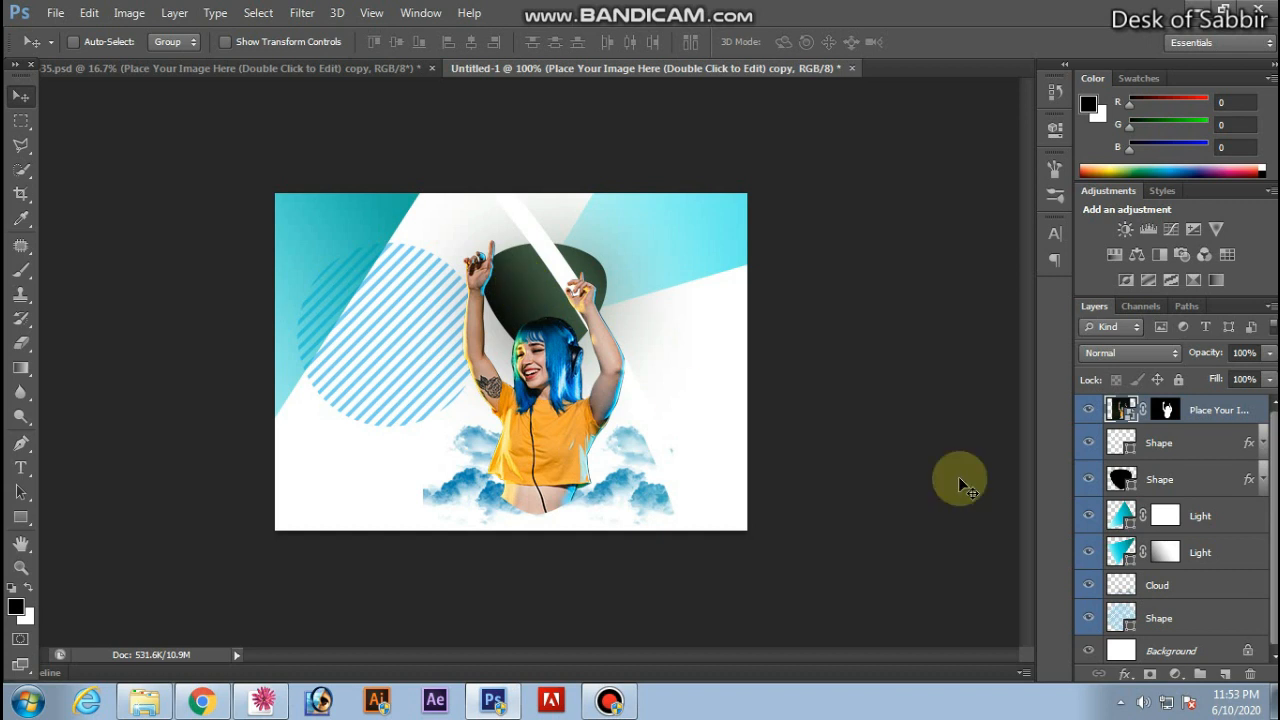
click(1121, 482)
drag(533, 248, 505, 320)
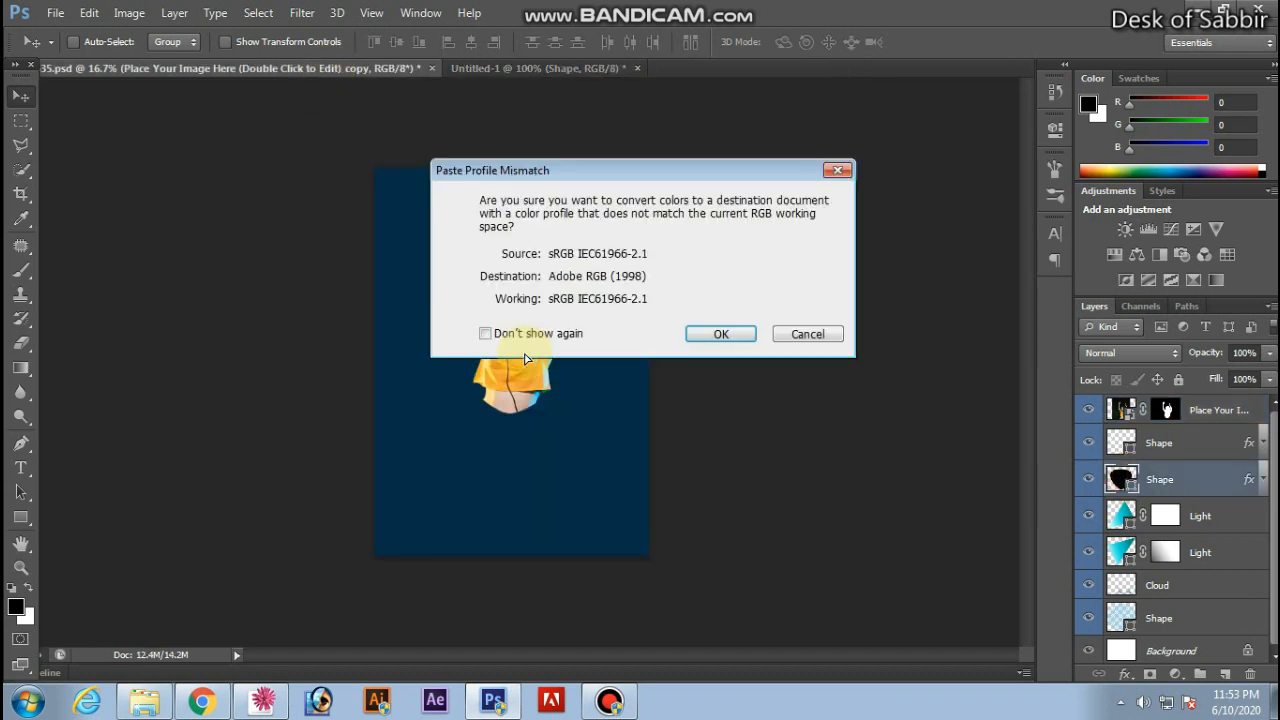
click(716, 332)
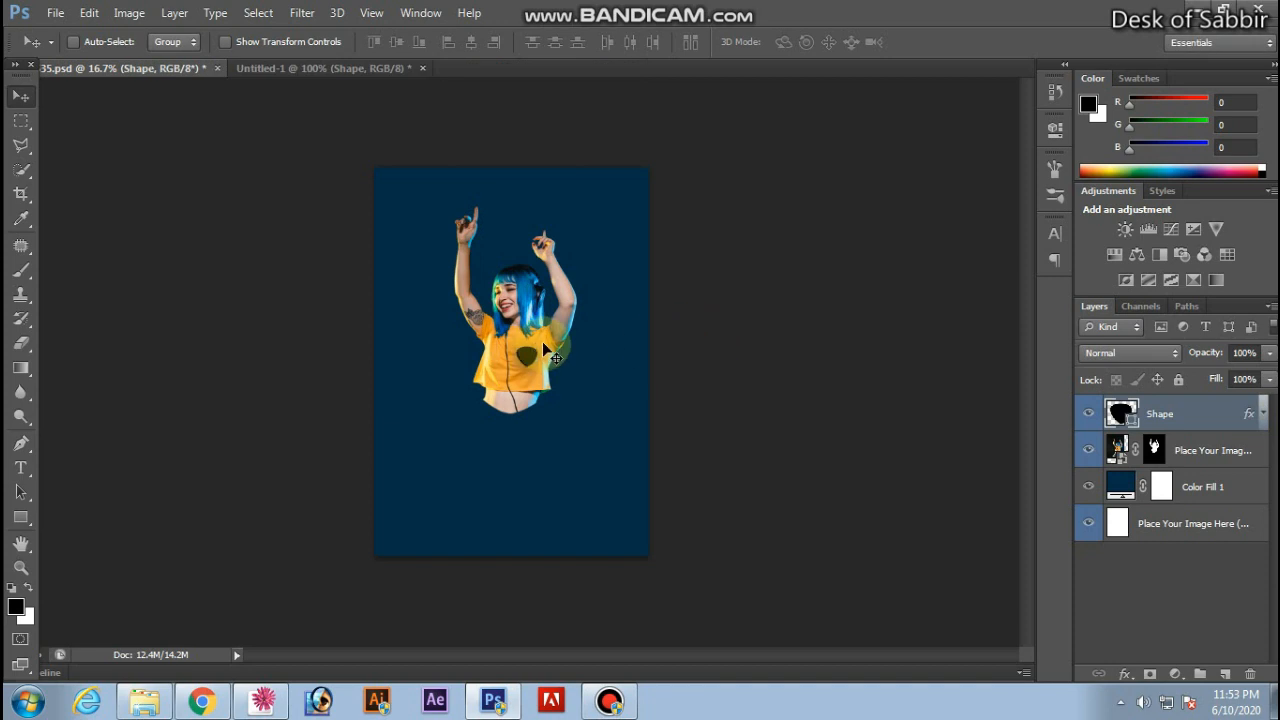
Scale the black shape to about 940%, position it over the woman and place its layer beneath hers.
key(ctrl+t)
drag(541, 348, 625, 264)
click(944, 42)
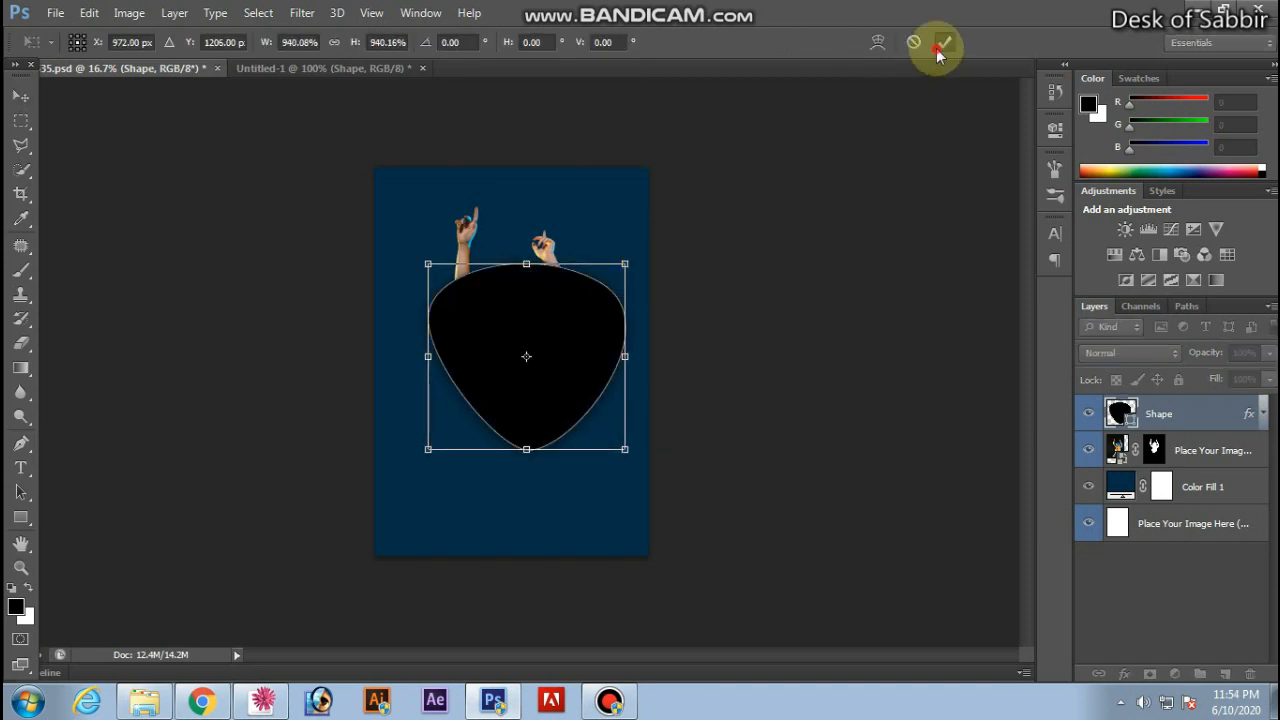
drag(552, 374, 533, 343)
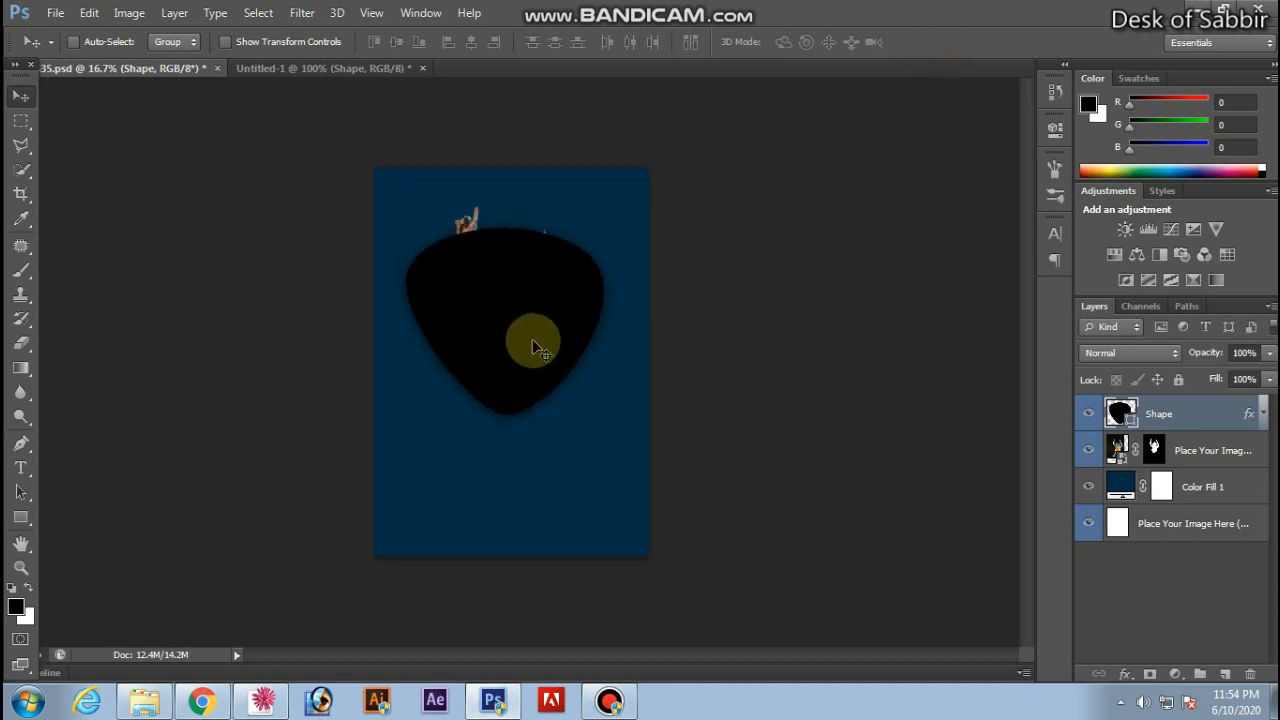
key(ctrl+[)
Nudge the black shape right and up behind the woman to X 849 px and Y 967 px.
key(ctrl+space)
click(533, 341)
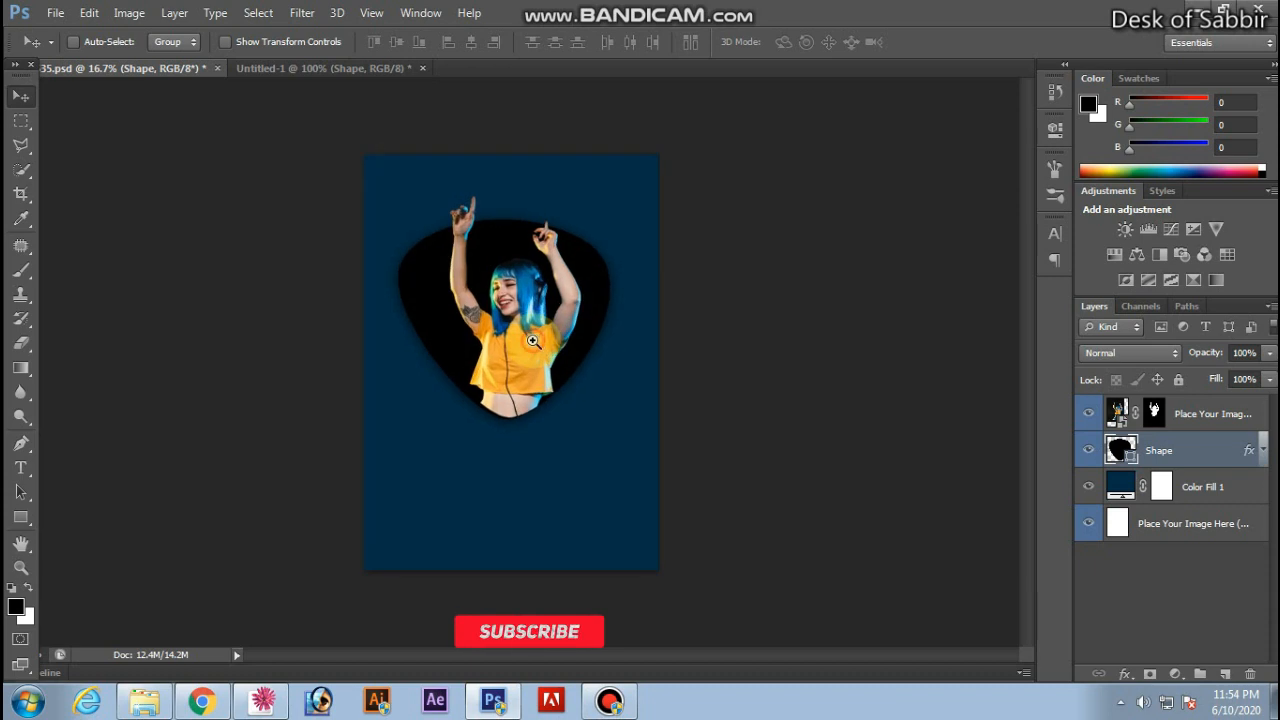
key(space)
drag(603, 341, 680, 331)
drag(596, 382, 655, 378)
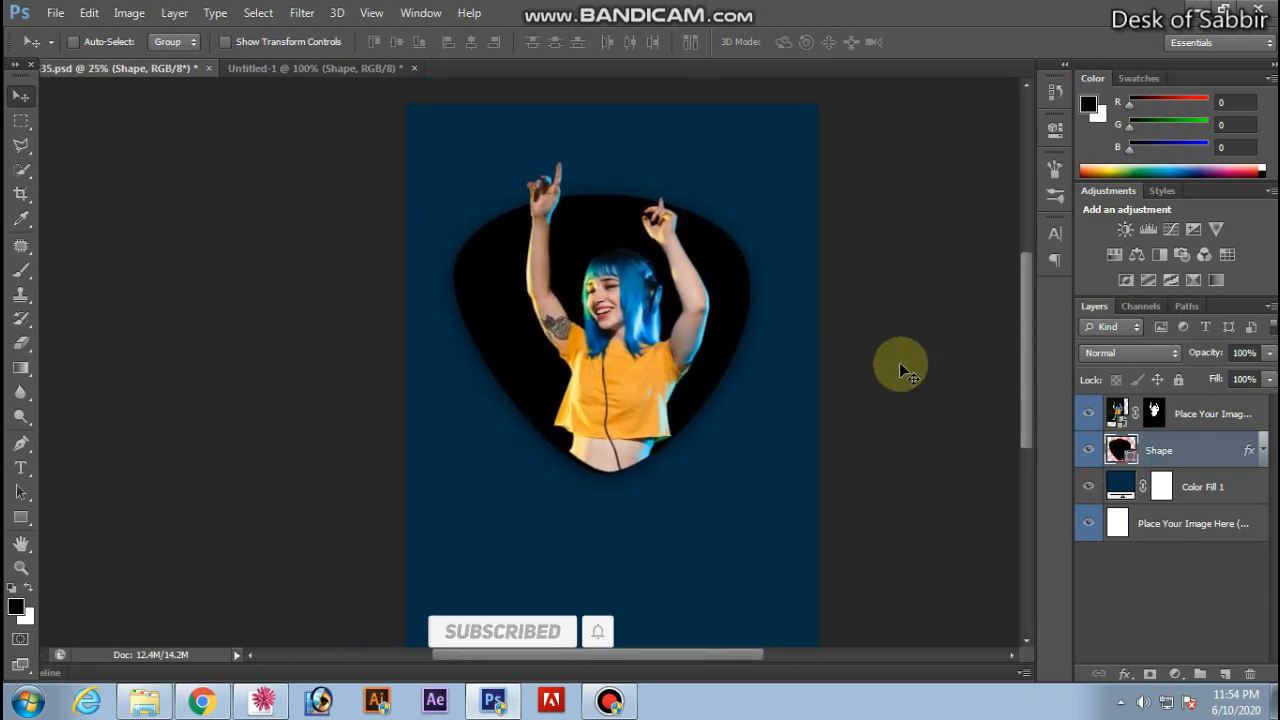
key(ctrl+t)
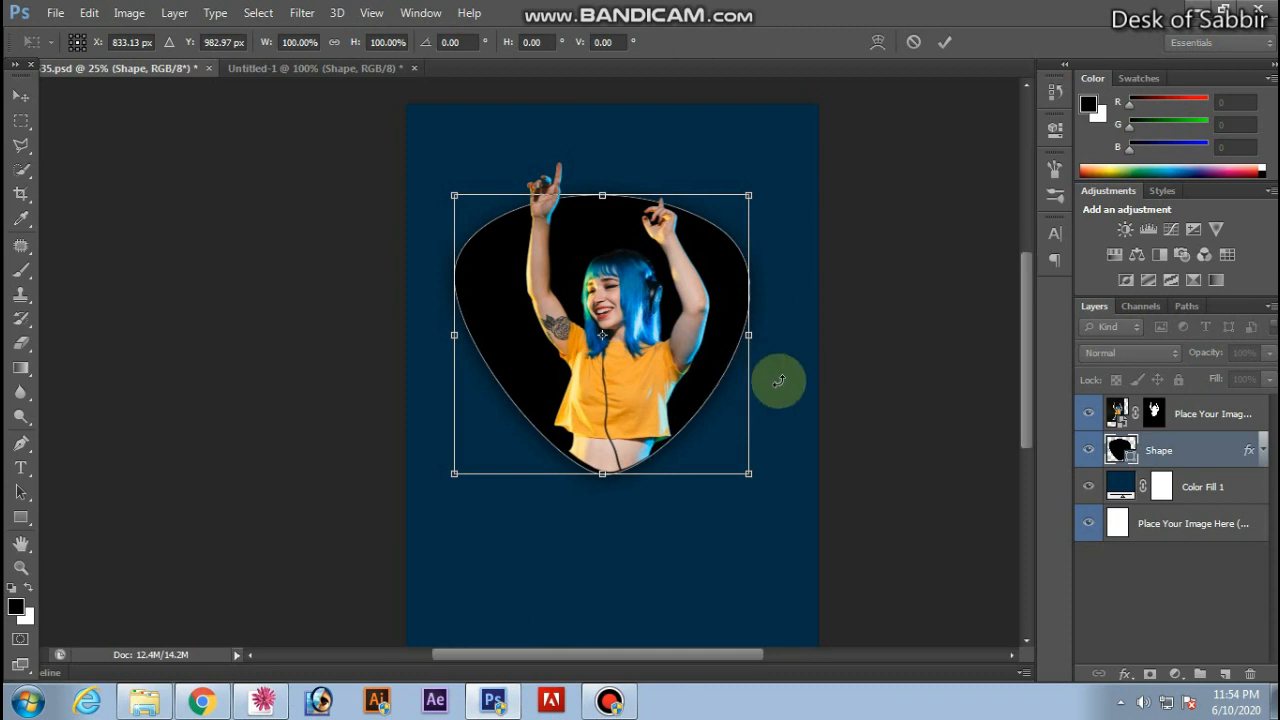
key(Right)
key(Right)
key(Up)
key(Right)
key(Right)
key(Up)
key(Up)
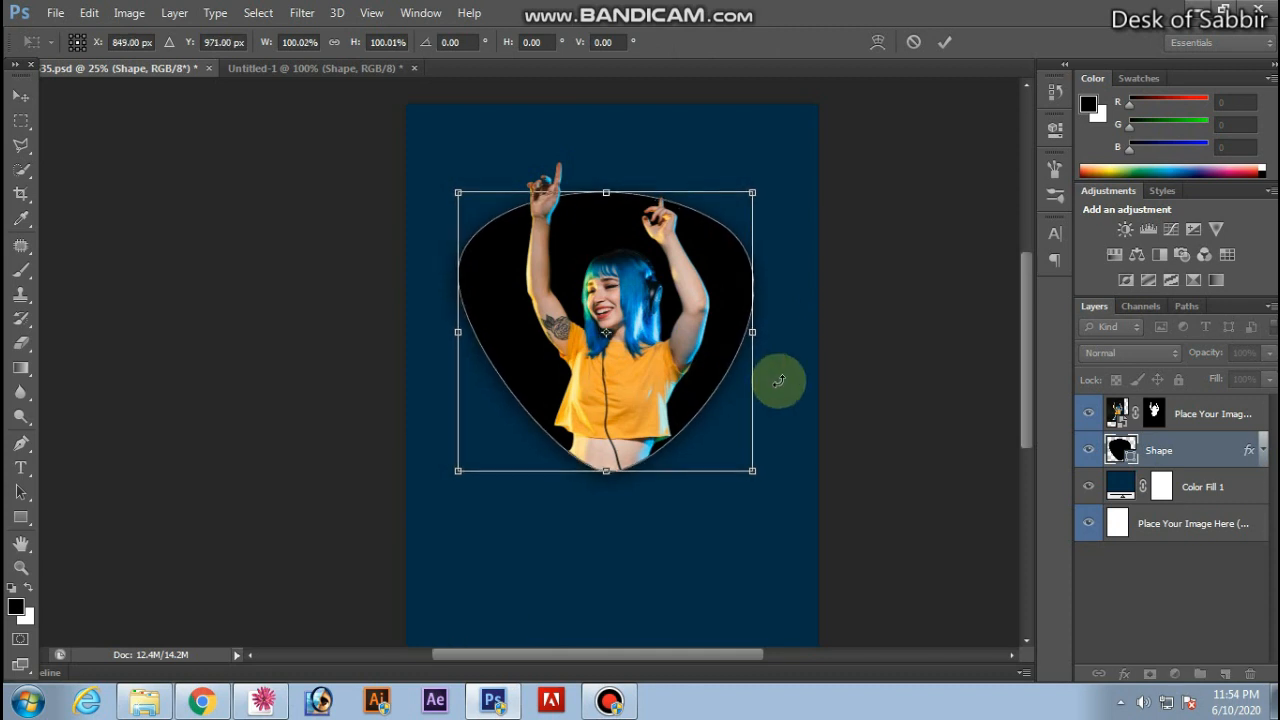
key(Up)
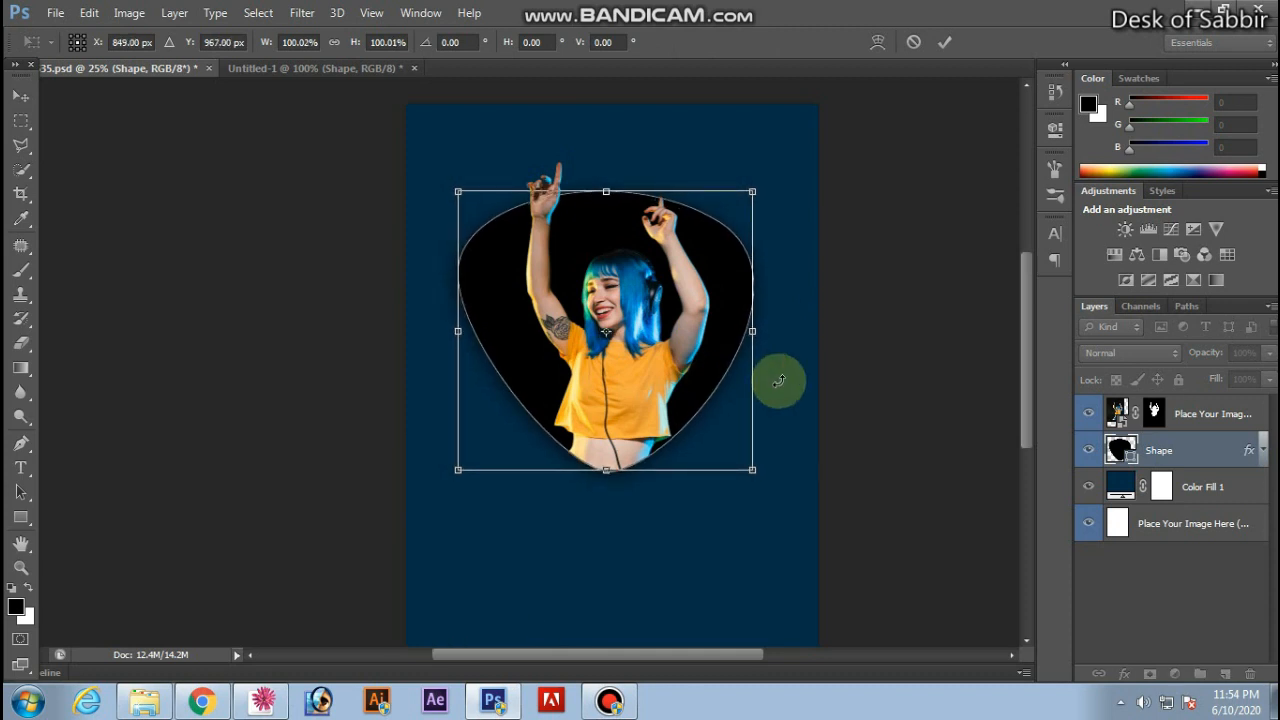
click(944, 42)
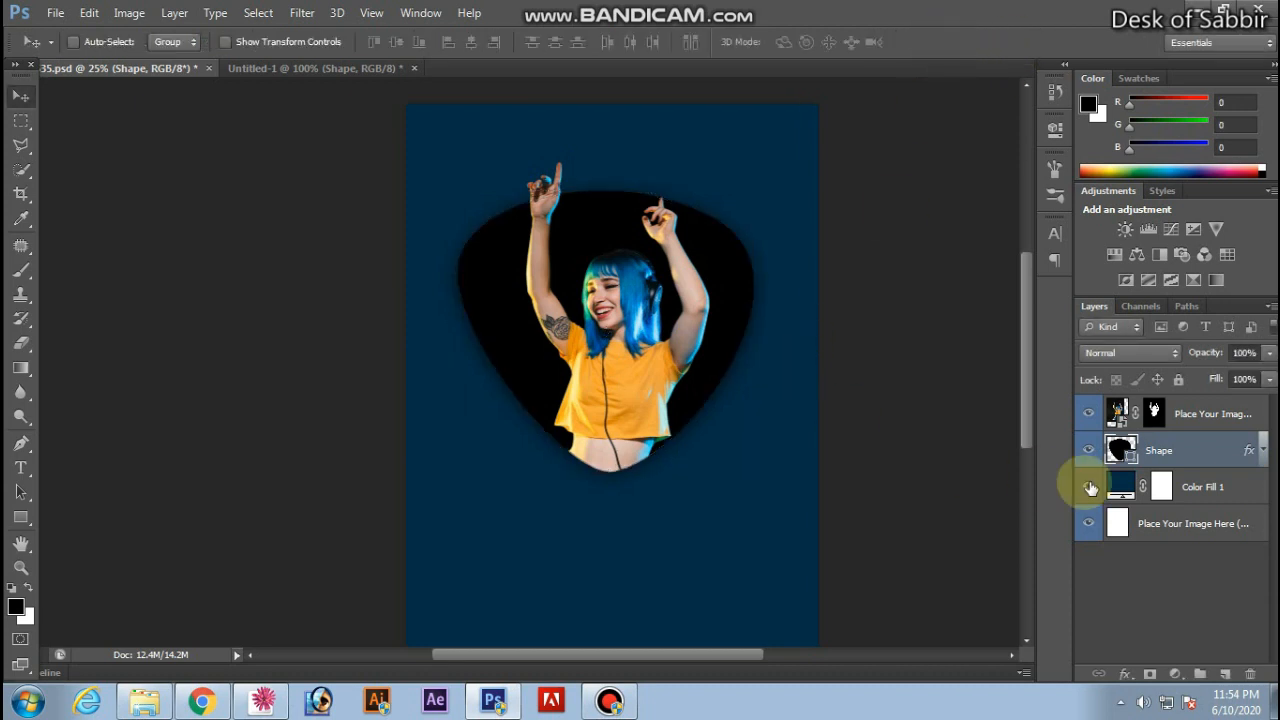
Link the woman and black shape layers and move them together down to the poster's middle.
ctrl+click(1183, 426)
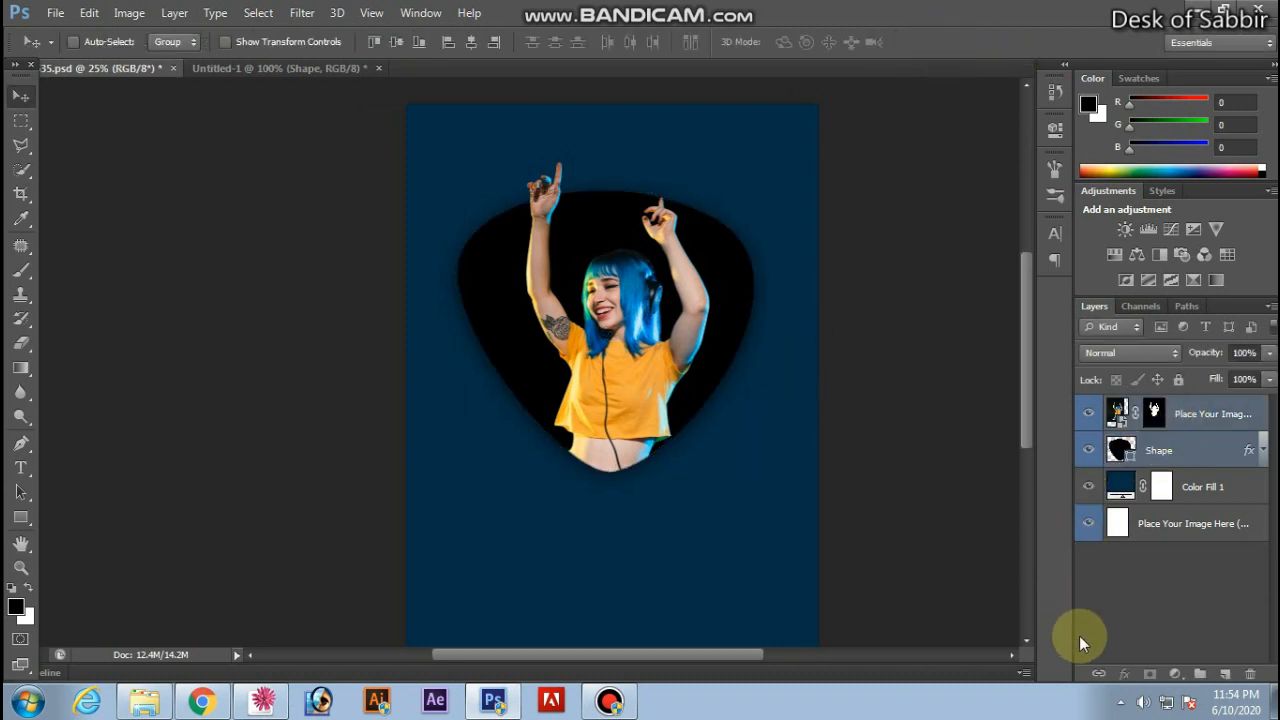
click(1098, 672)
key(ctrl+minus)
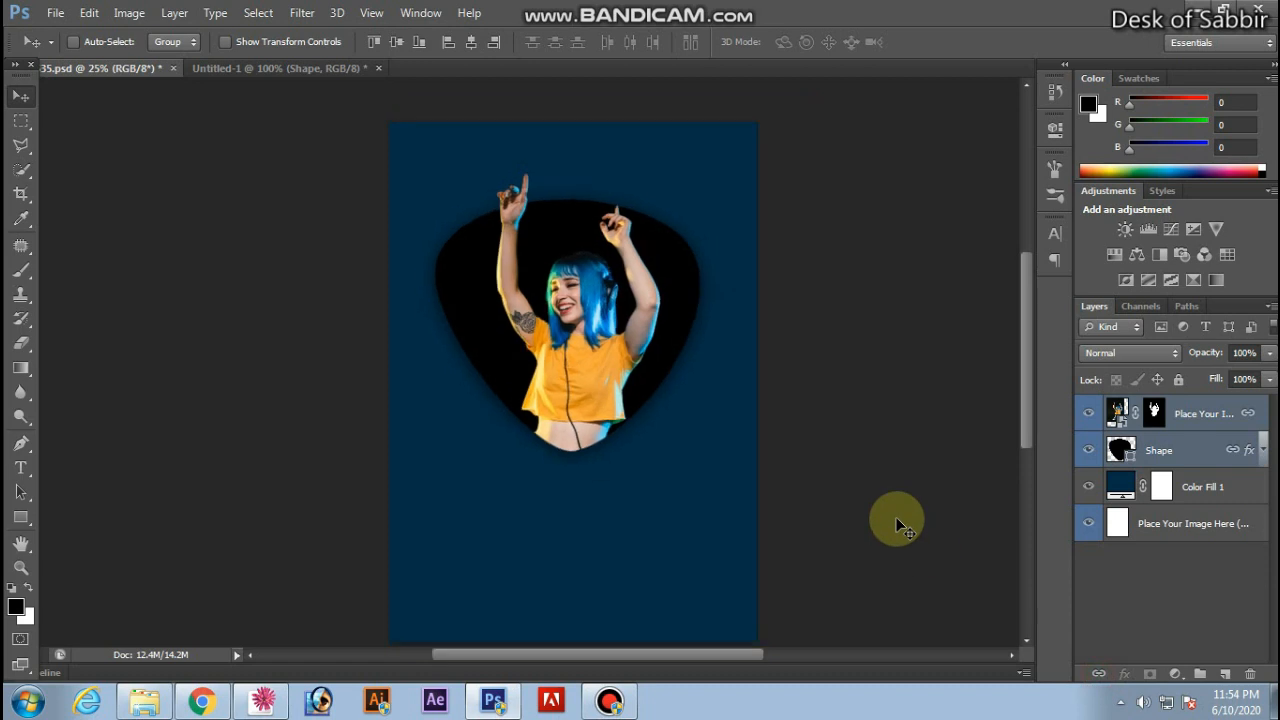
drag(511, 366, 510, 396)
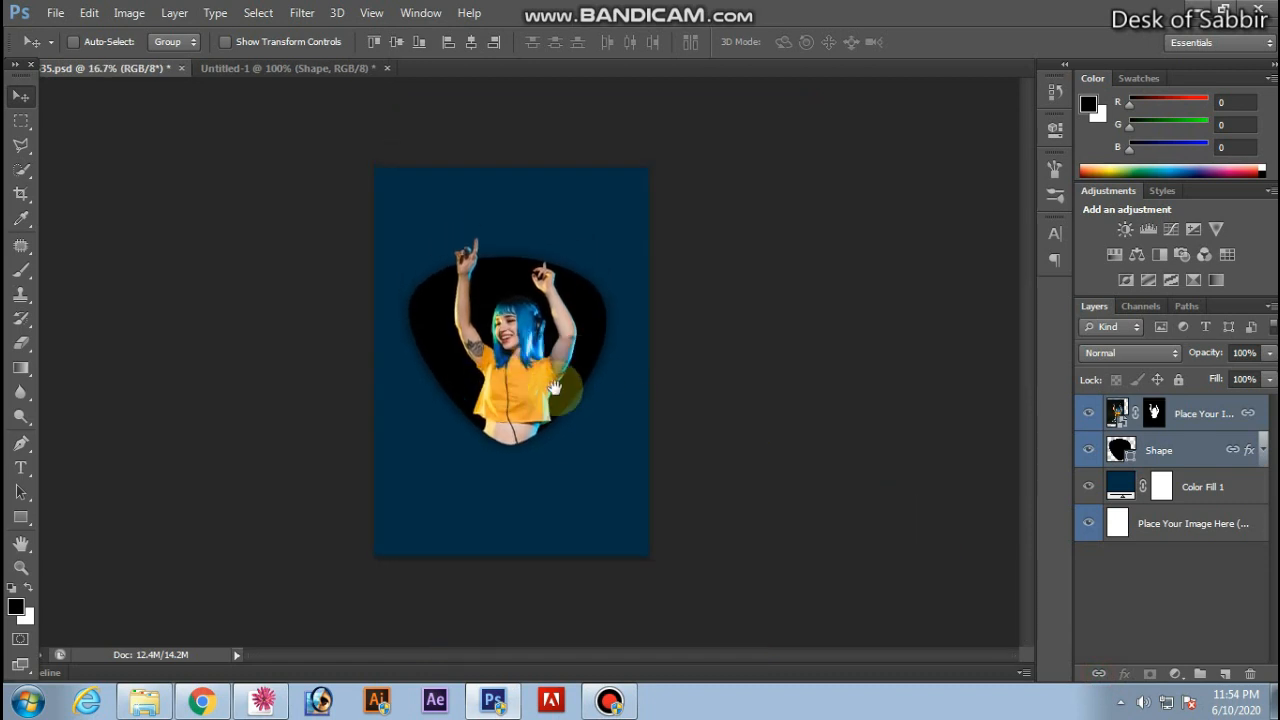
click(534, 394)
drag(534, 396, 516, 372)
Copy the white outline shape from Untitled-1 into the poster with colours converted, and fit it around the woman.
click(232, 67)
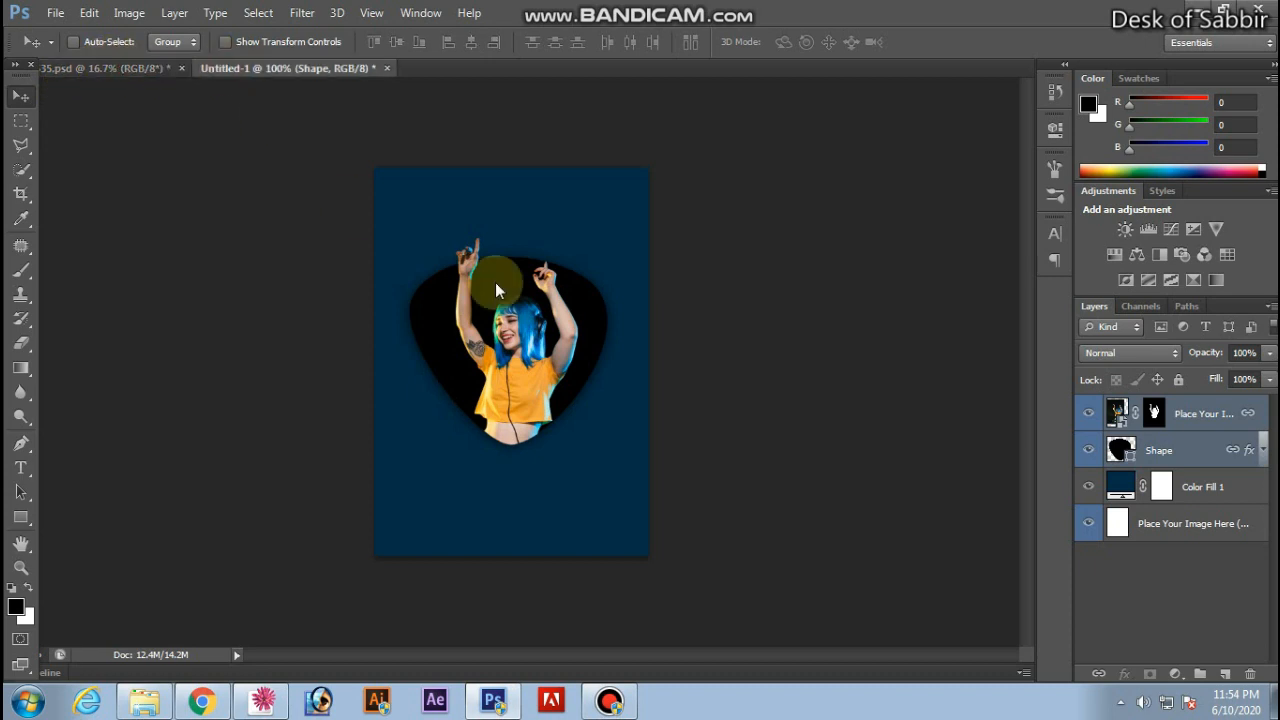
right_click(561, 265)
click(575, 266)
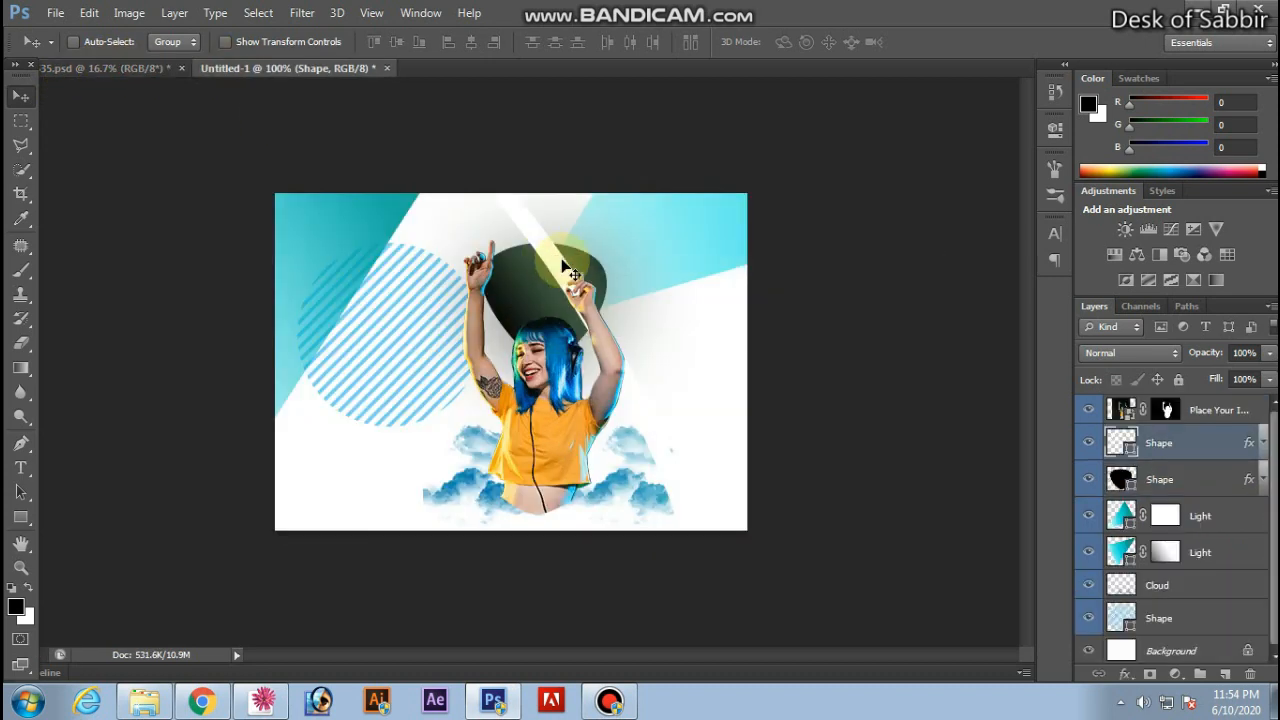
drag(560, 264, 583, 323)
click(712, 331)
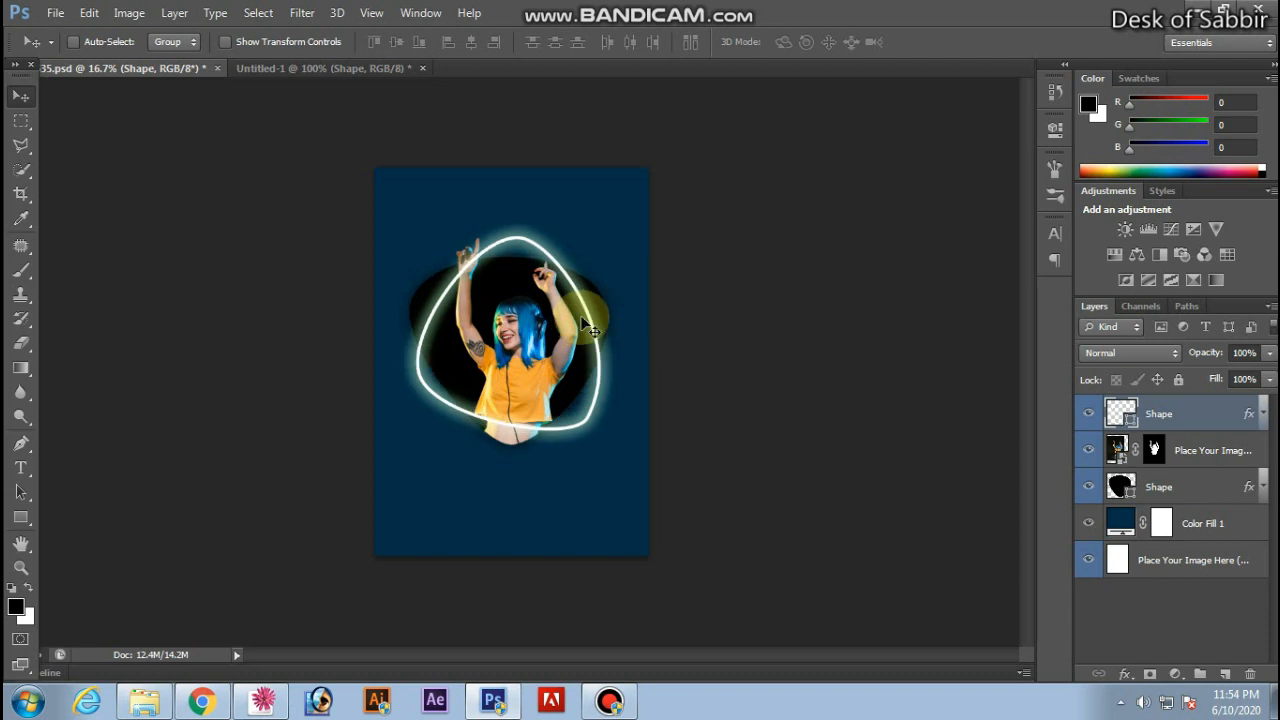
Place the glowing outline layer beneath the black shape layer and show the poster in full screen mode with menu bar.
drag(1117, 417, 1122, 516)
ctrl+click(593, 383)
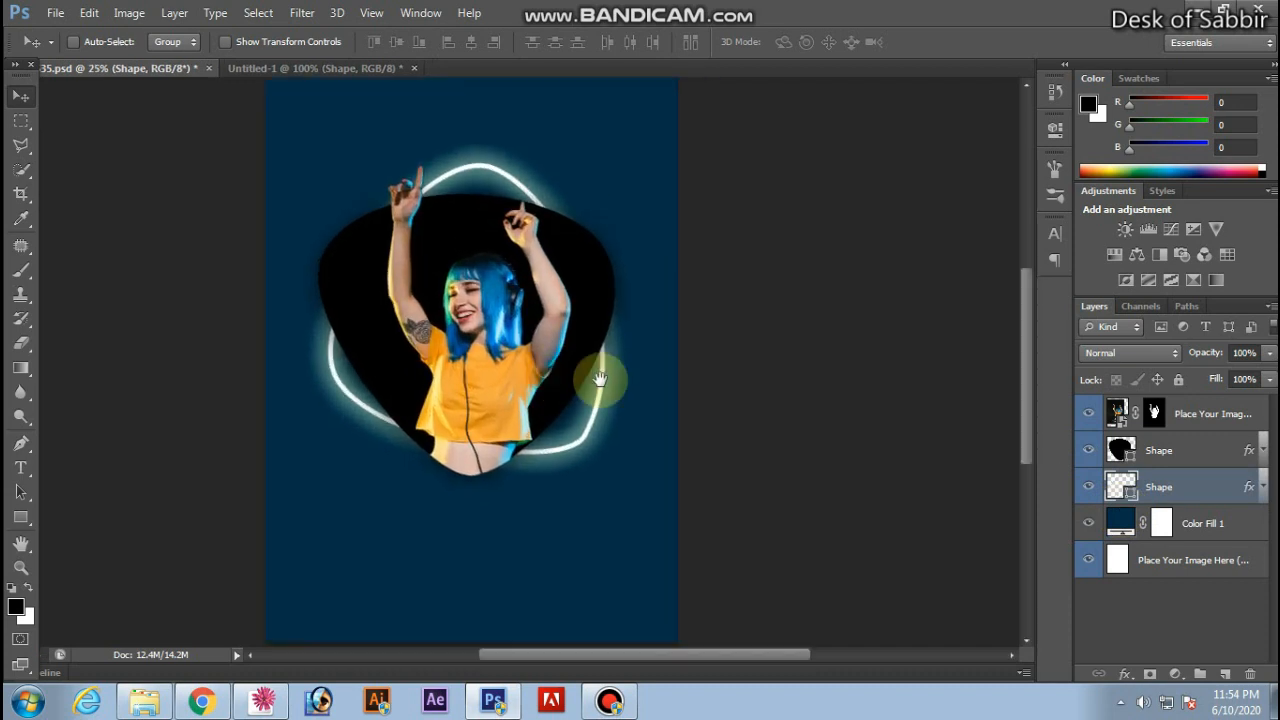
drag(600, 381, 785, 393)
key(f)
drag(698, 368, 768, 423)
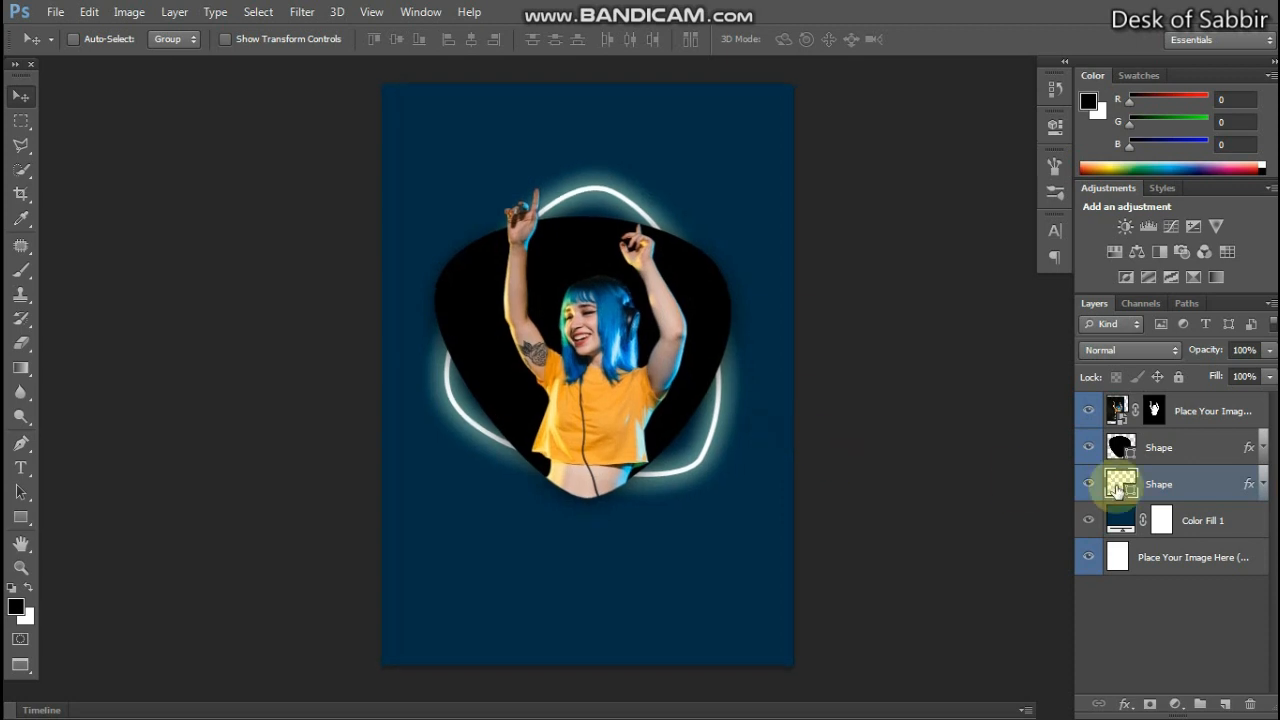
Link the glowing outline to the black shape and move the linked artwork slightly down and right.
click(1163, 452)
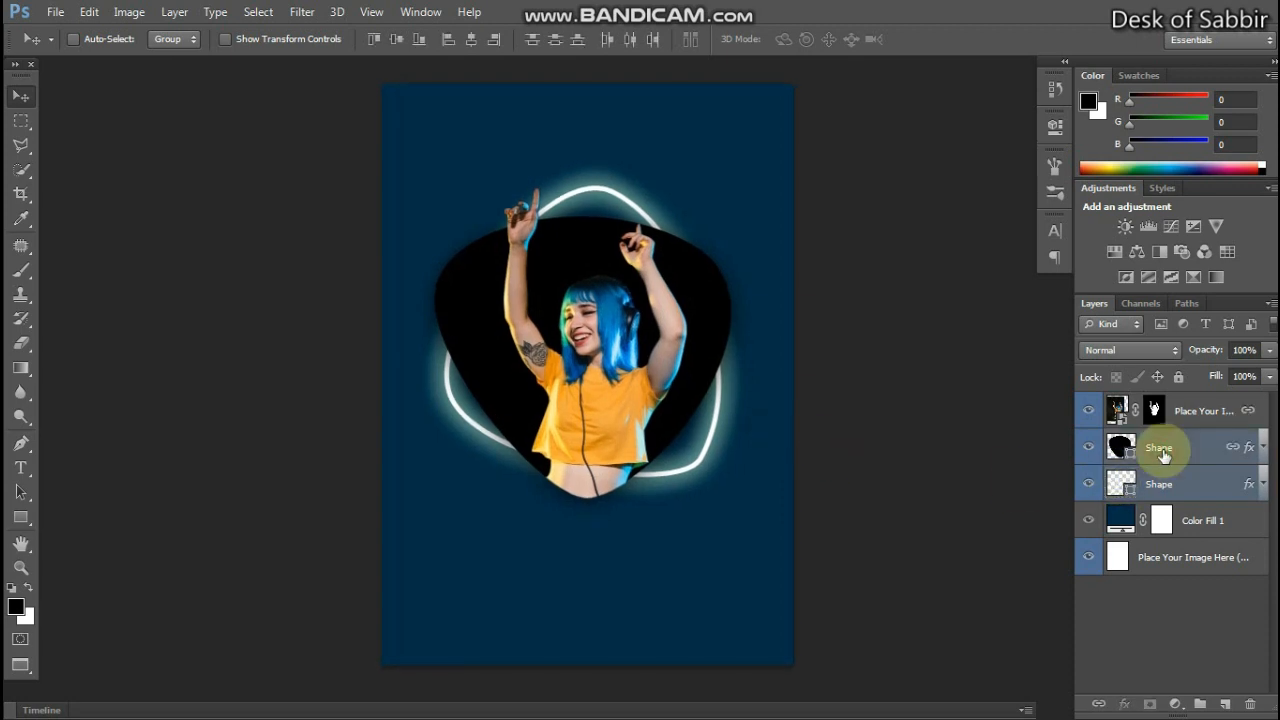
click(1099, 703)
drag(659, 399, 668, 412)
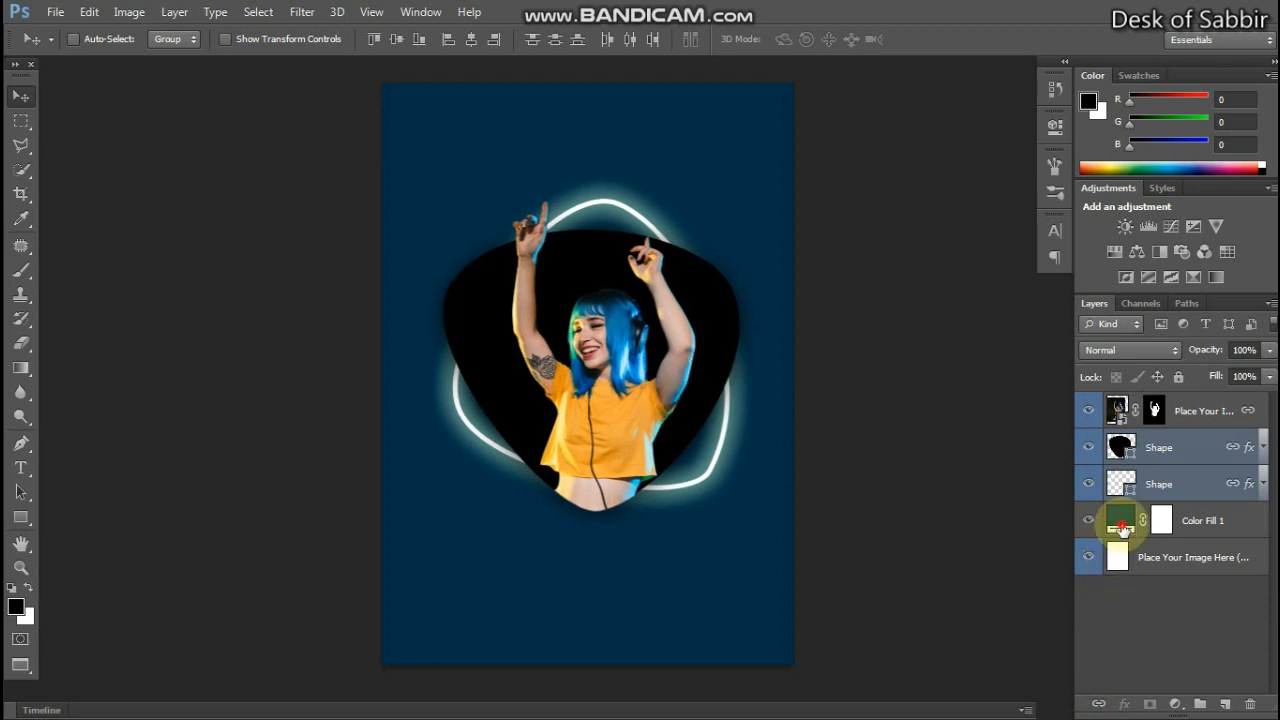
click(1118, 520)
click(1170, 705)
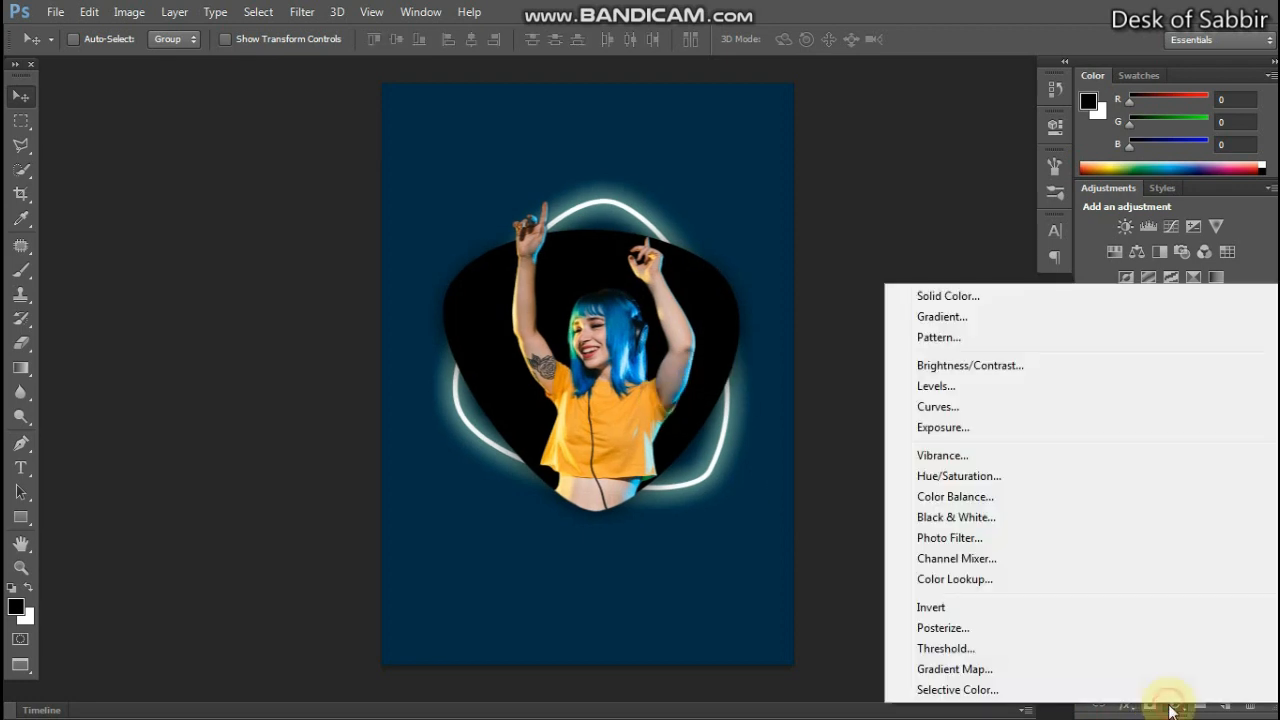
click(1130, 705)
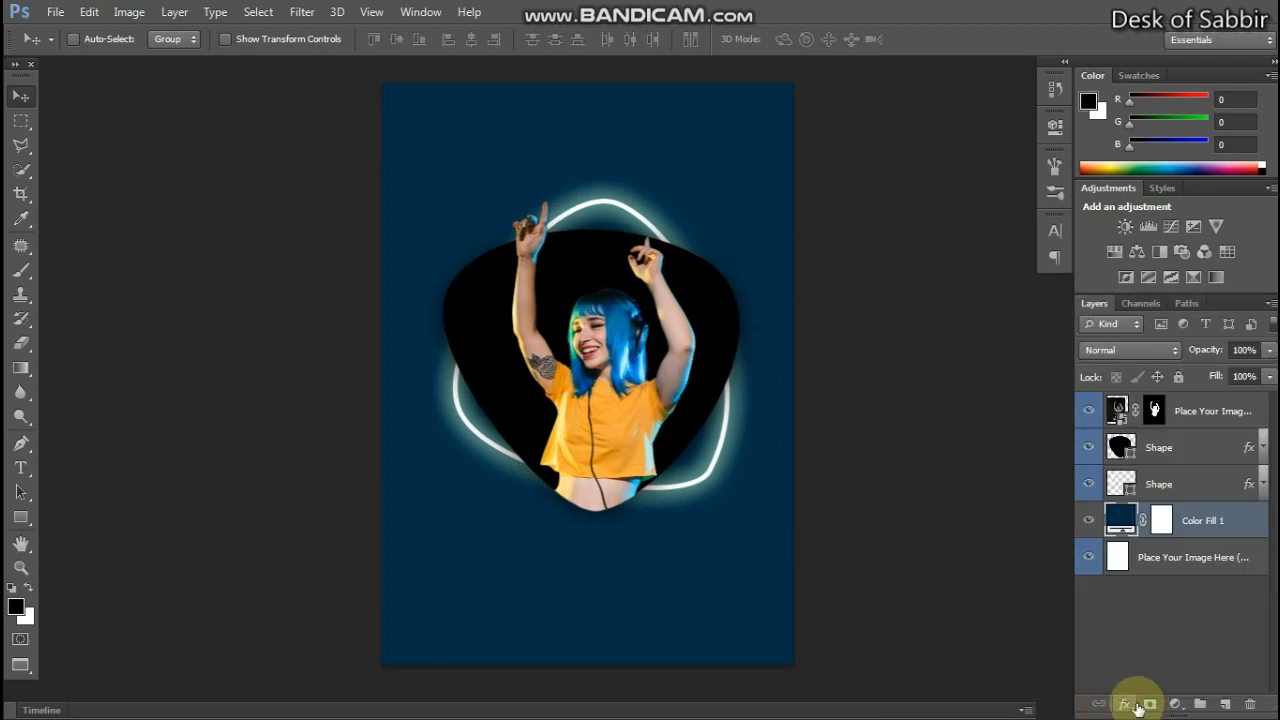
click(1175, 705)
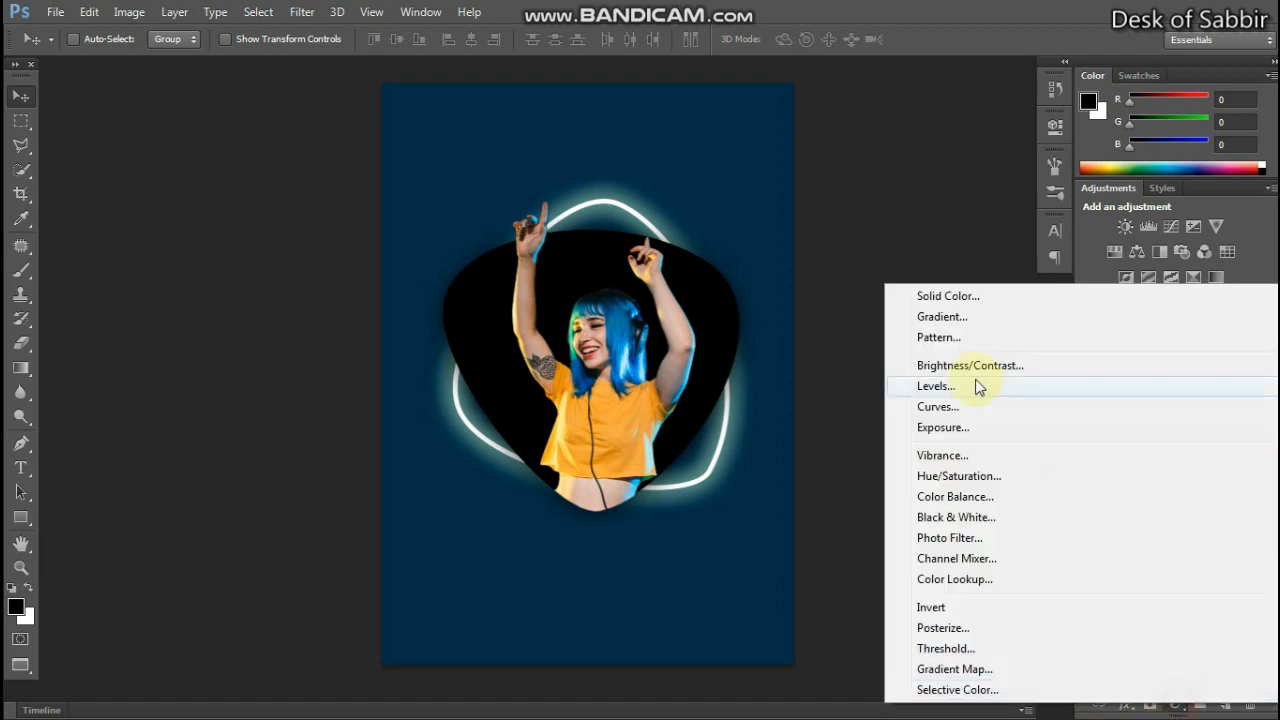
click(1094, 706)
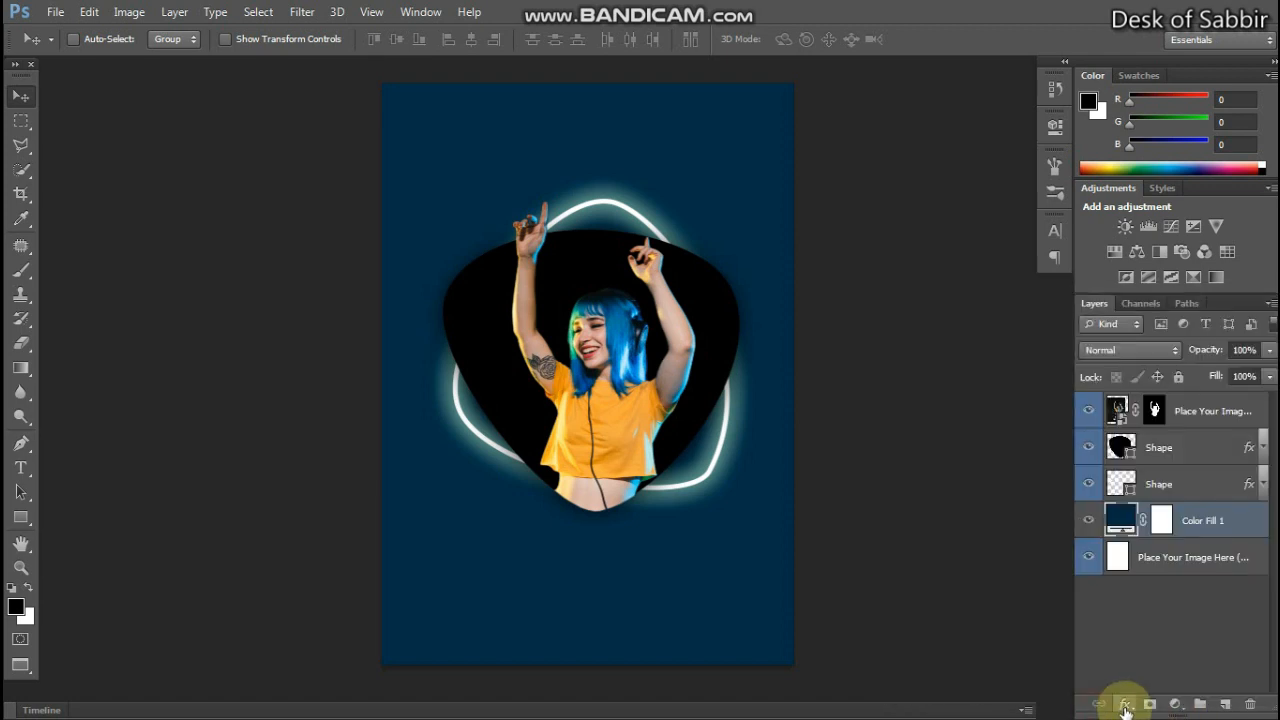
Change the background colour of the Color Fill 1 layer to dark navy 001c38.
click(1122, 508)
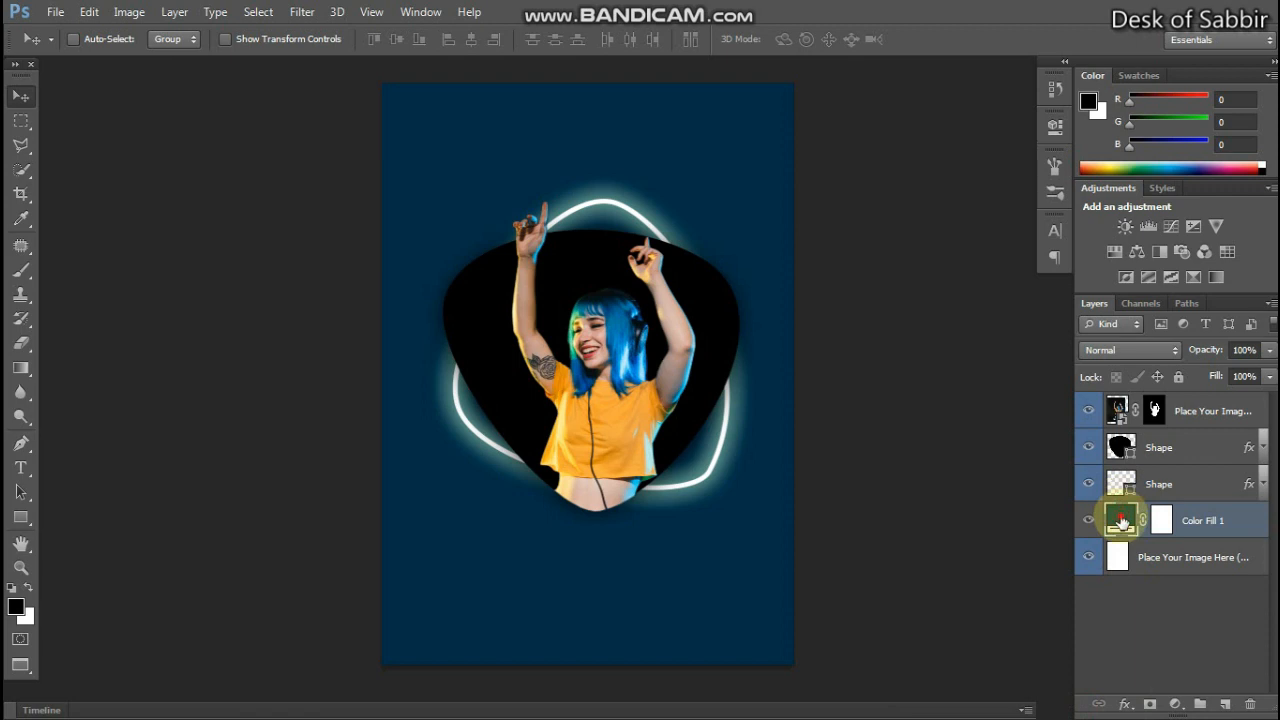
double_click(1122, 520)
click(1115, 252)
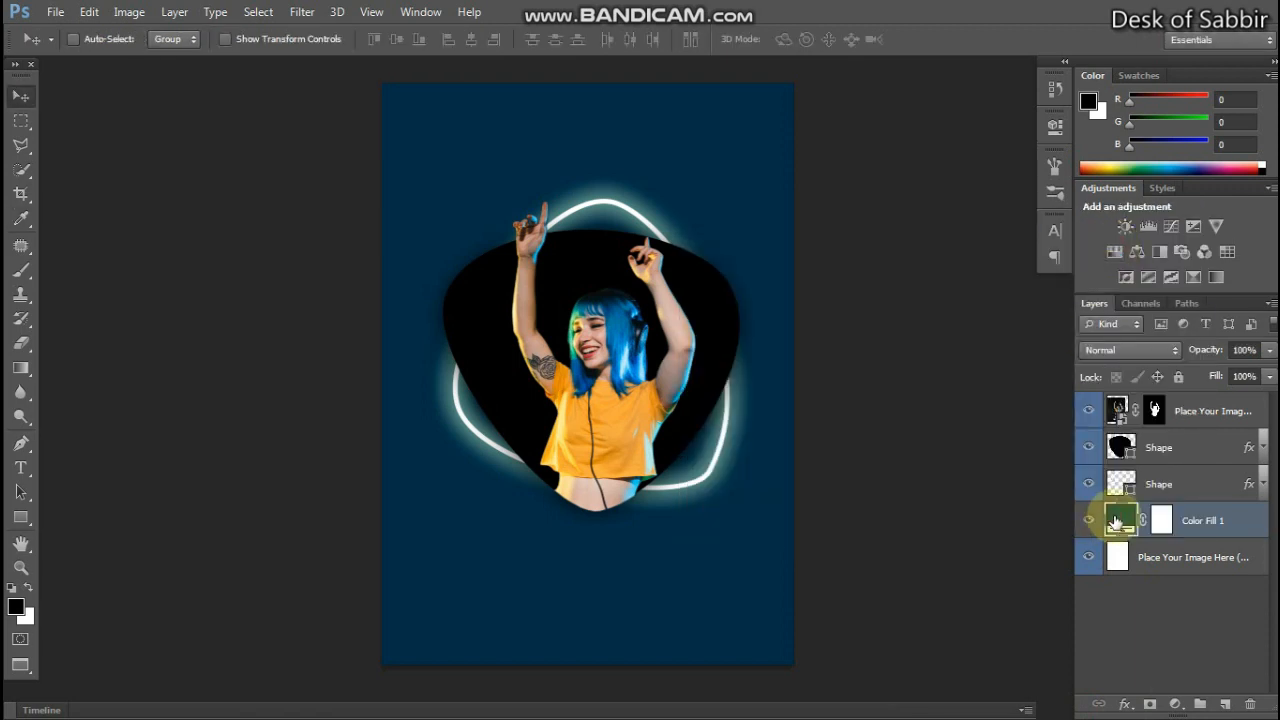
double_click(1114, 518)
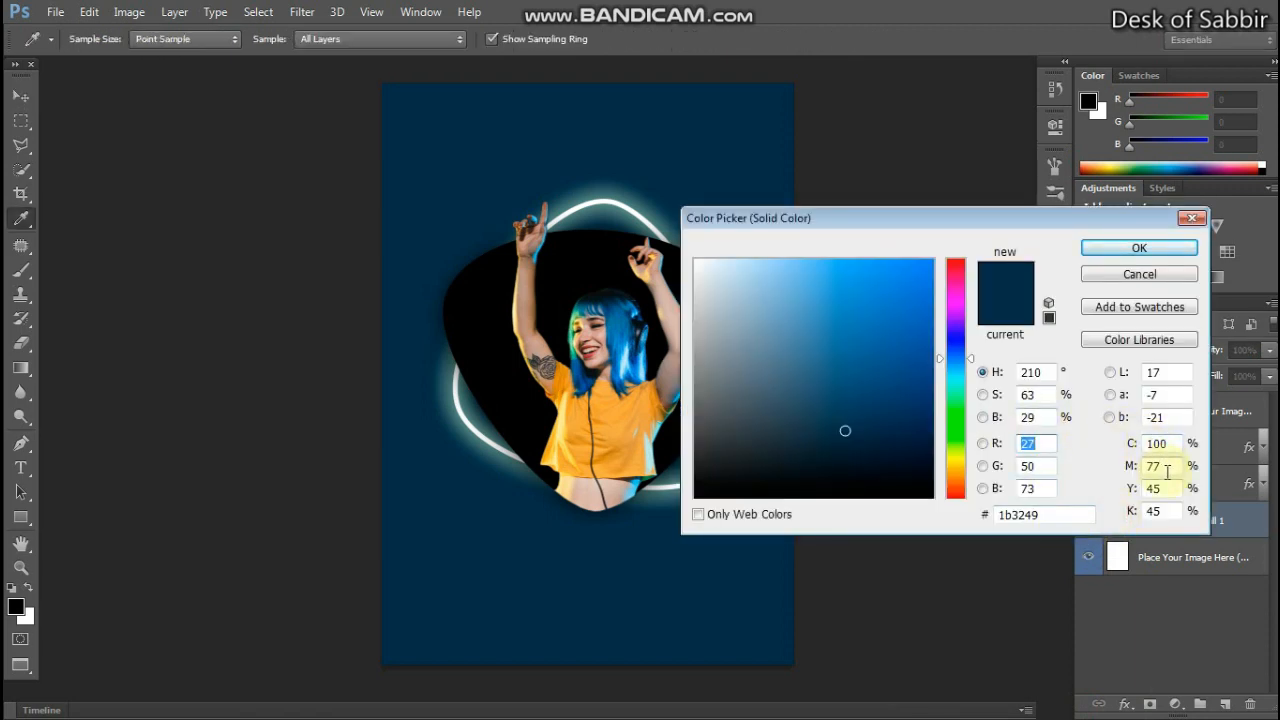
click(875, 449)
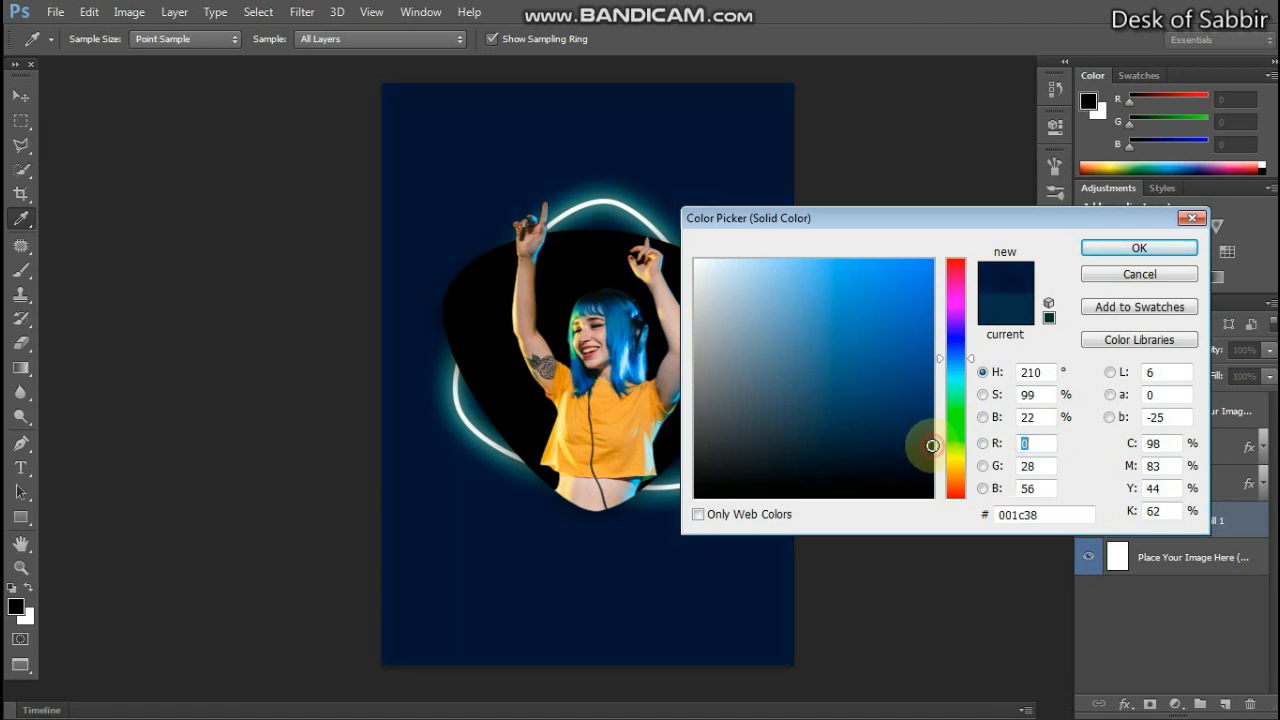
click(1139, 248)
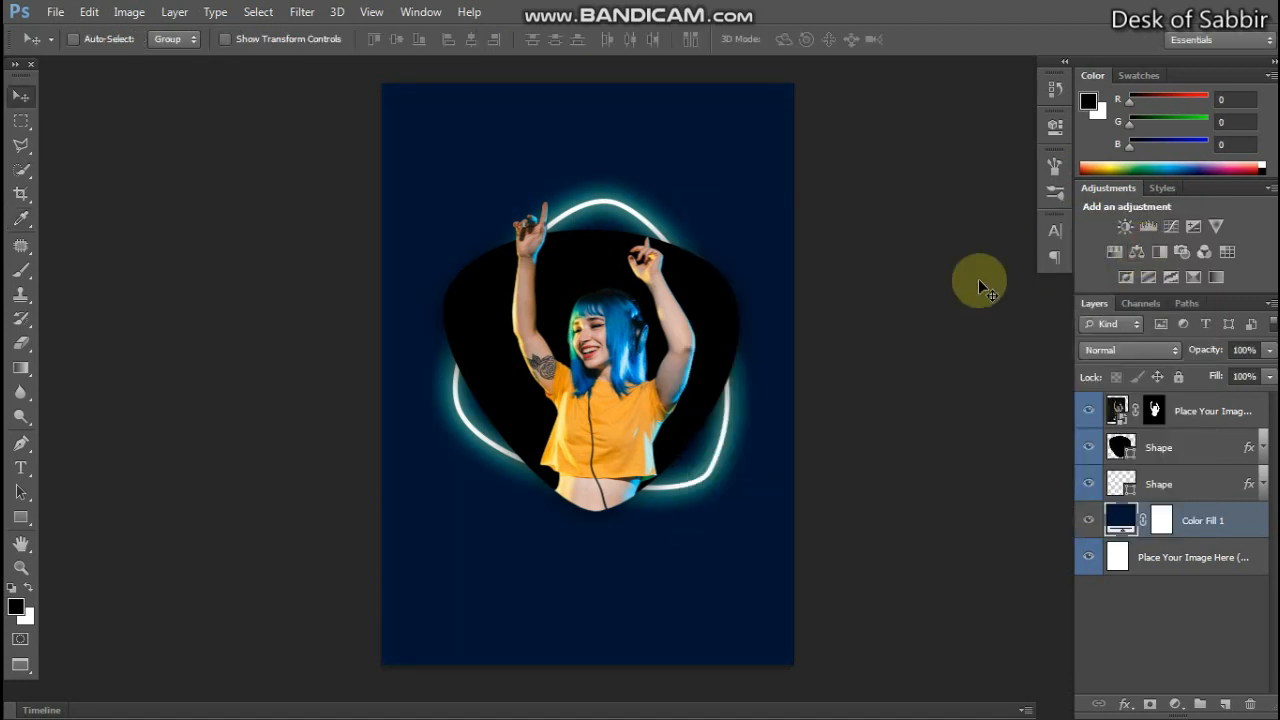
Select the woman's image layer and move the linked artwork slightly up and to the left on the poster.
mouse_move(752, 354)
mouse_down()
mouse_move(794, 377)
mouse_move(771, 363)
mouse_up()
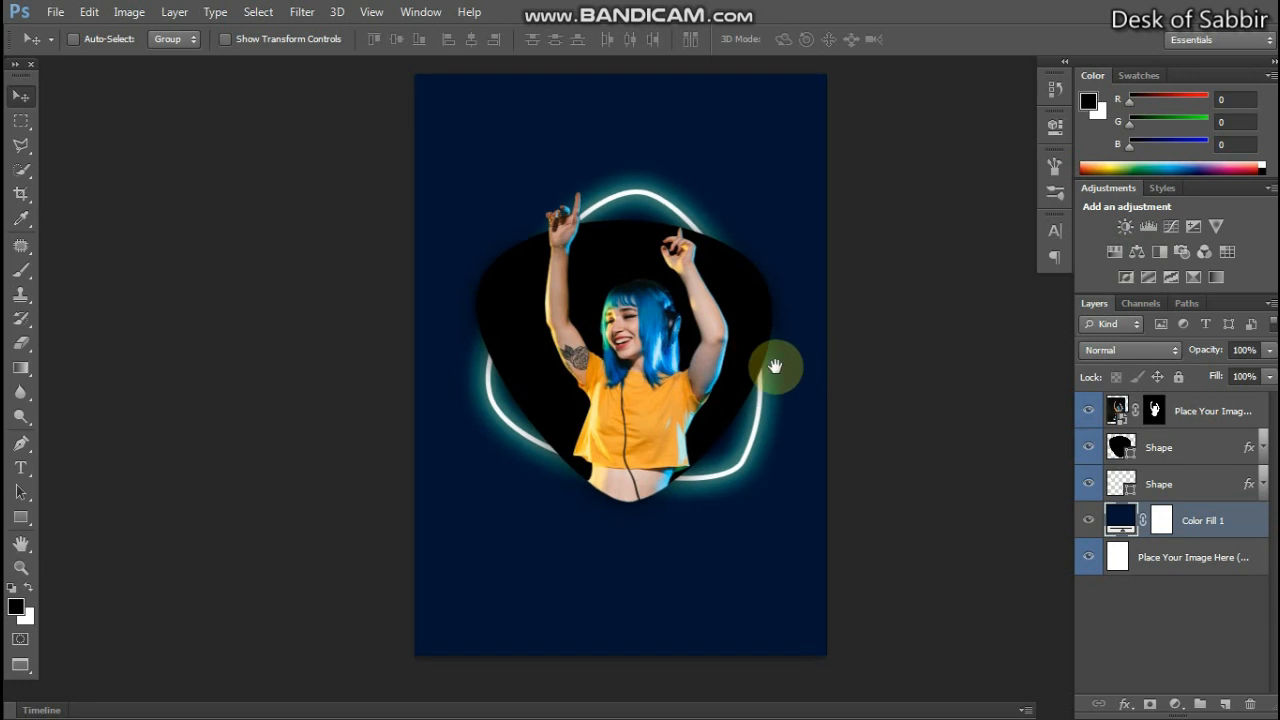
right_click(663, 355)
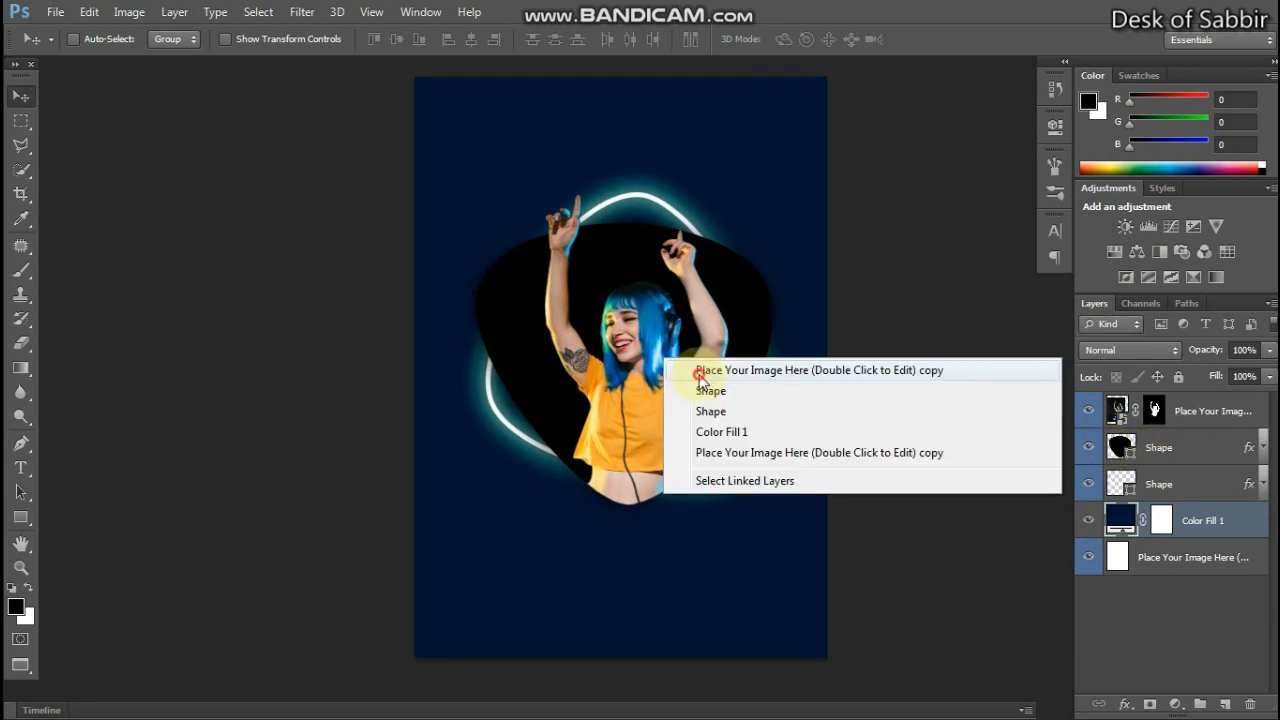
click(696, 371)
drag(686, 368, 680, 373)
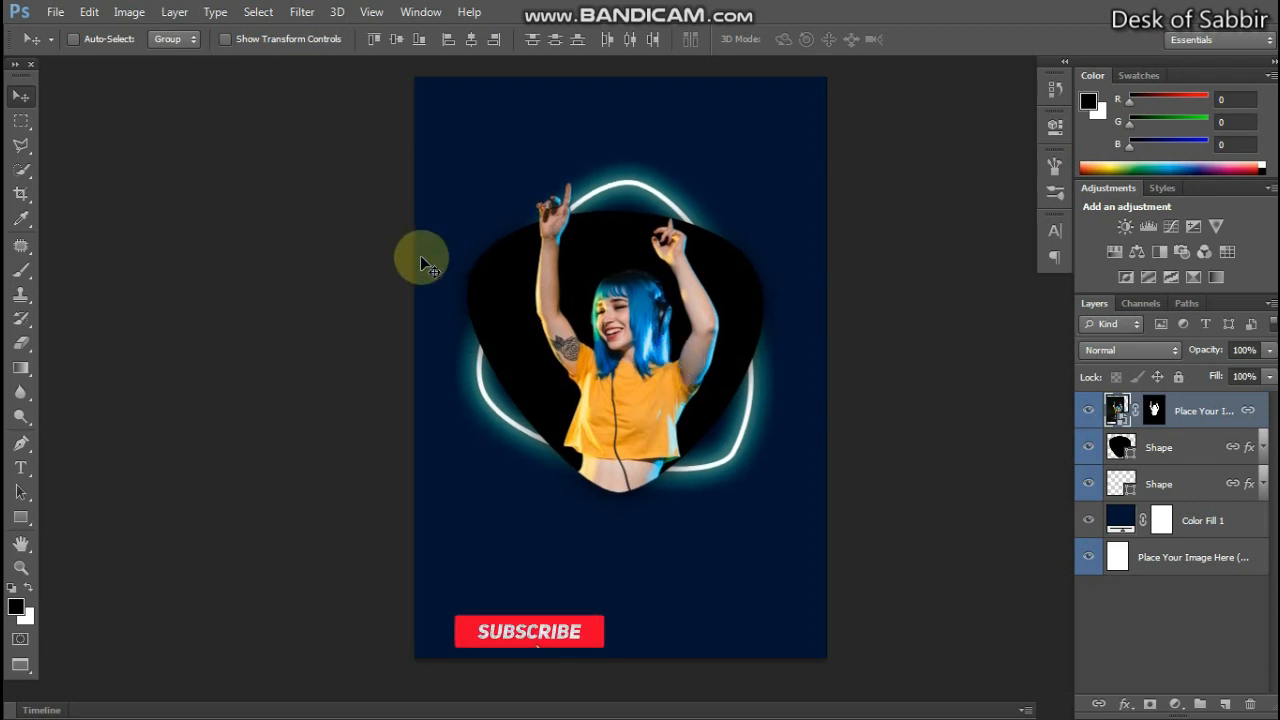
Restore the standard screen mode and delete the already copied outline shape from Untitled-1.
key(f)
key(f)
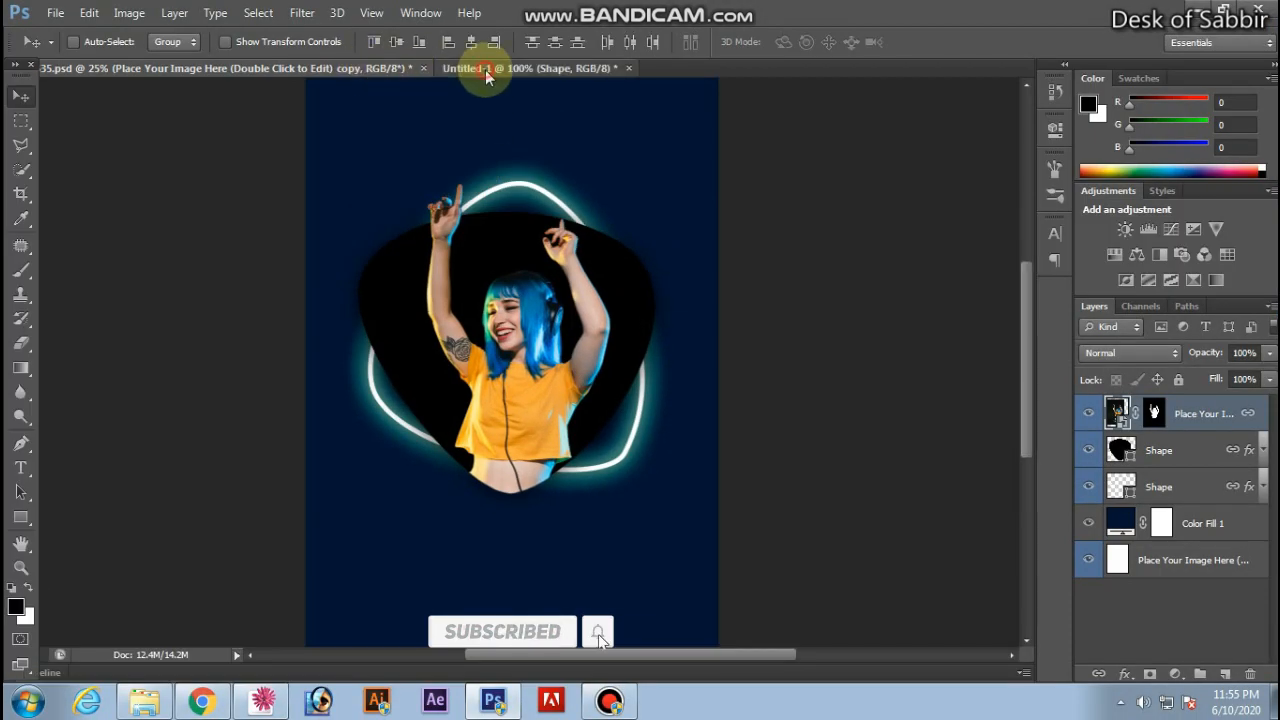
click(484, 70)
right_click(411, 337)
click(436, 349)
drag(440, 354, 548, 337)
key(Delete)
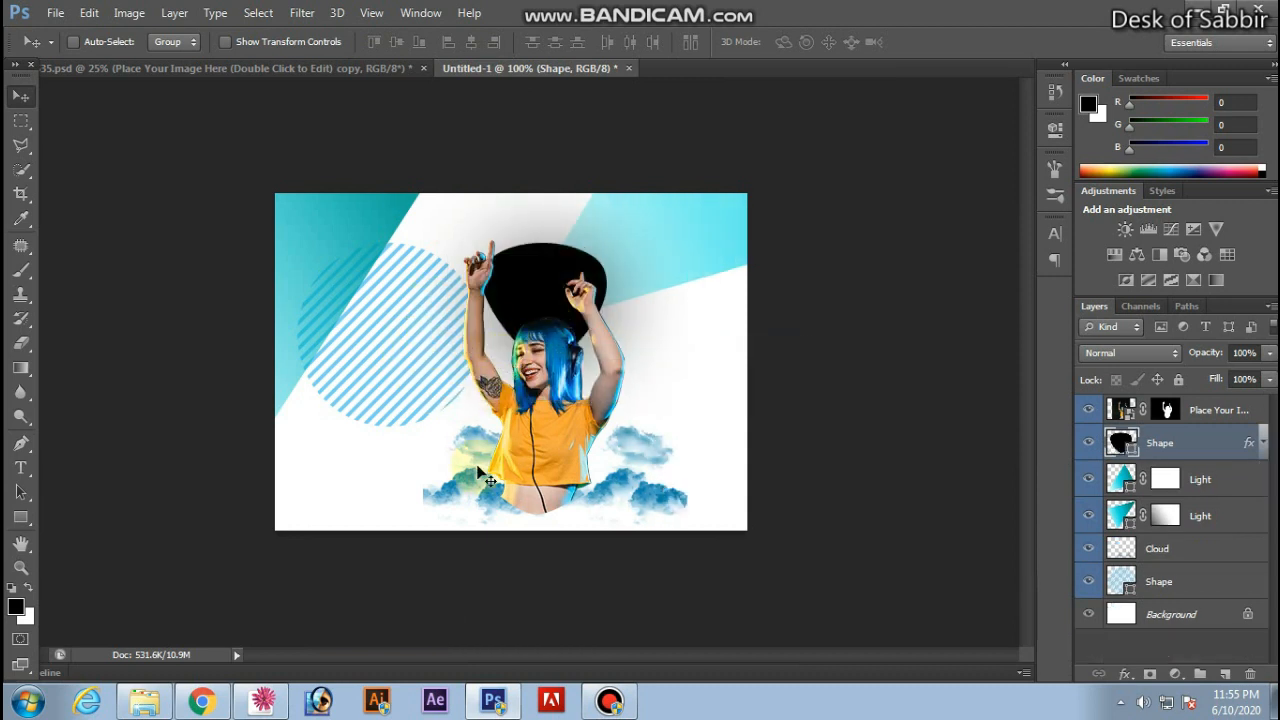
Copy the left Light shape from Untitled-1 to the poster's lower left with colours converted, and place its layer just above Color Fill 1.
right_click(344, 327)
click(389, 340)
drag(392, 340, 464, 356)
drag(448, 452, 445, 387)
click(724, 331)
drag(1120, 413, 1160, 570)
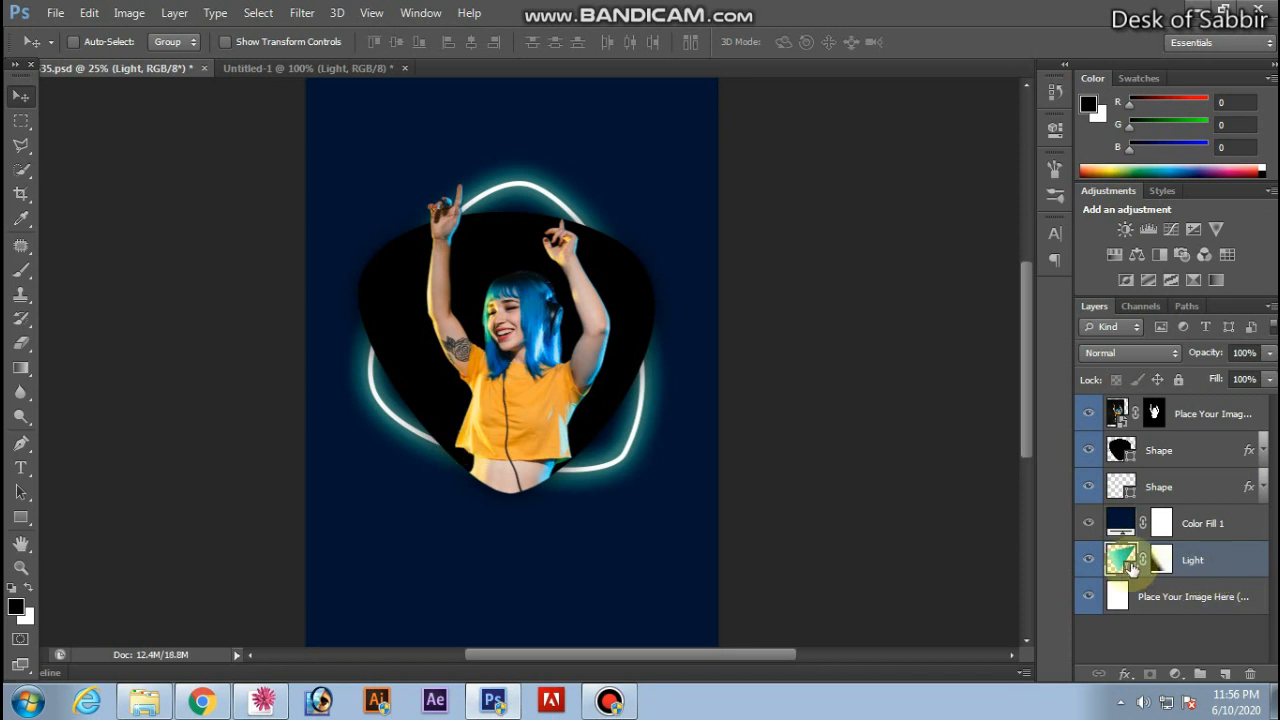
drag(1127, 493, 1127, 503)
Try to duplicate the Light shape to the upper right of the black shape and rotate the copy.
drag(411, 462, 649, 234)
key(ctrl+t)
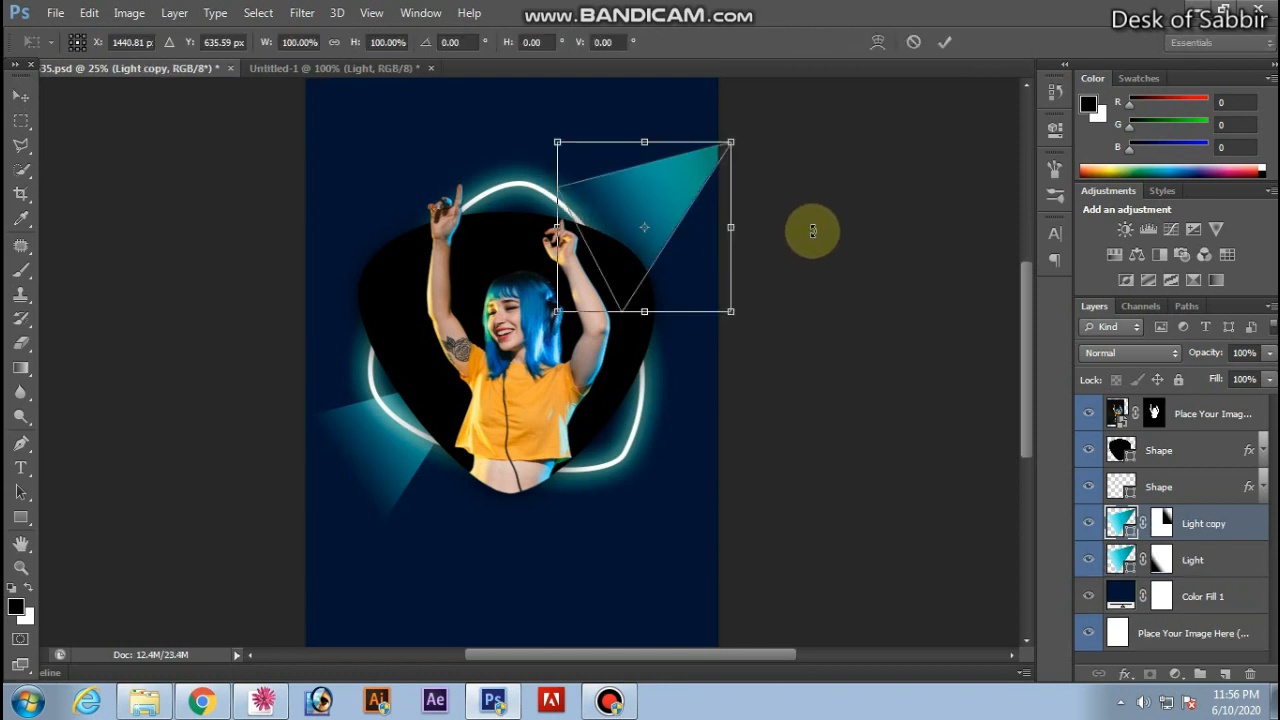
mouse_move(814, 229)
mouse_down()
mouse_move(817, 201)
mouse_move(630, 335)
mouse_move(545, 303)
mouse_up()
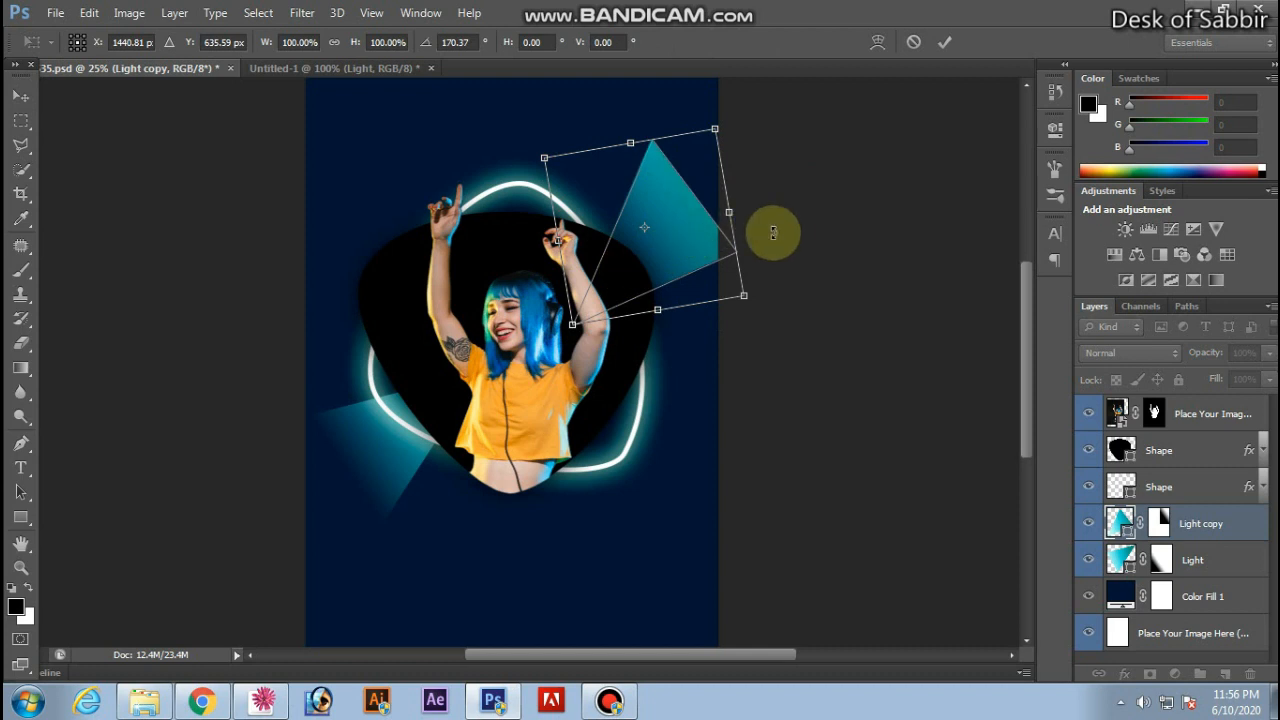
key(Return)
drag(690, 262, 515, 272)
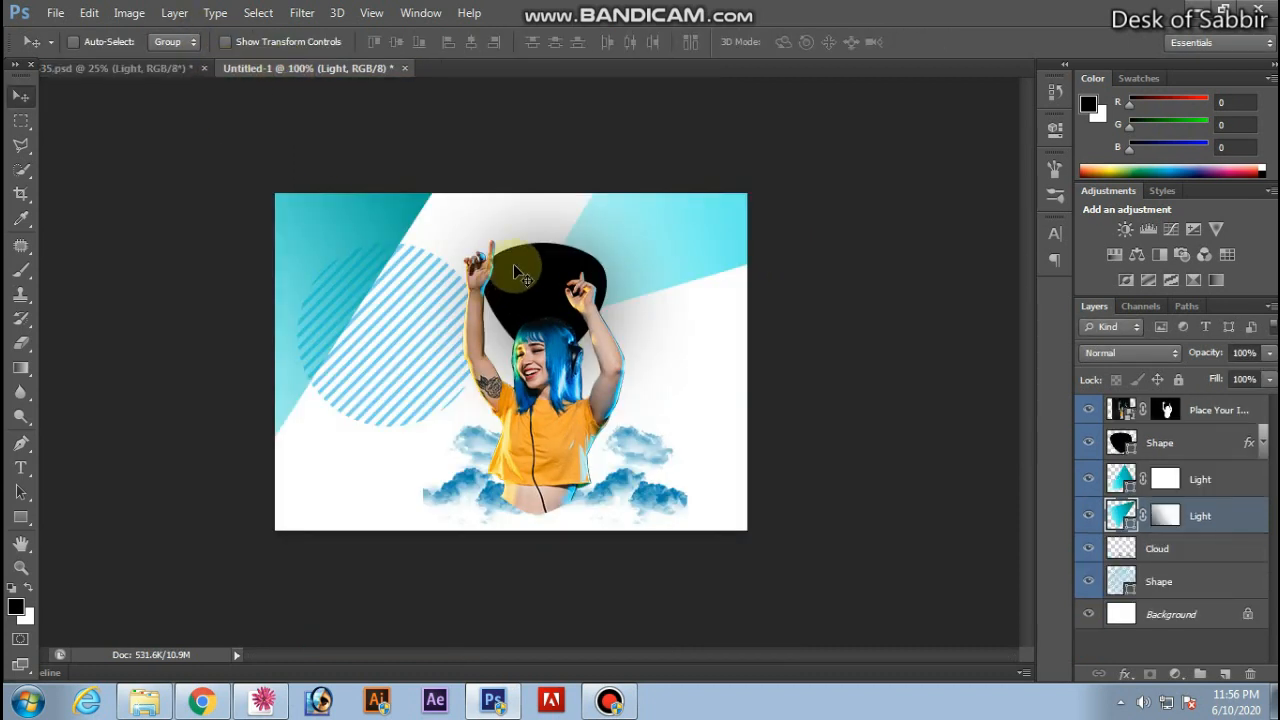
Copy the right Light shape from Untitled-1 into the poster with colours converted, and position it at the upper right behind the black shape.
right_click(686, 240)
click(700, 245)
drag(688, 240, 698, 215)
click(720, 334)
drag(682, 262, 661, 220)
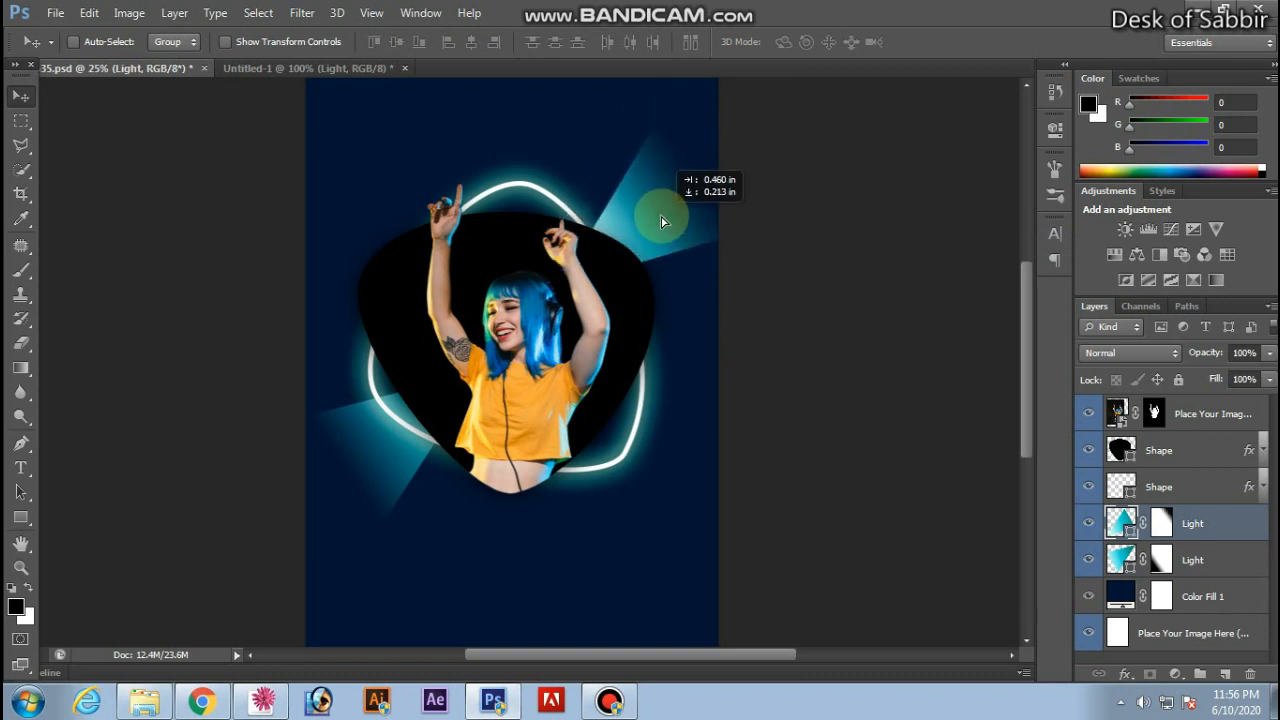
Enlarge the upper-right Light shape slightly, rotate it a little counterclockwise, and adjust its position against the black shape.
key(ctrl+t)
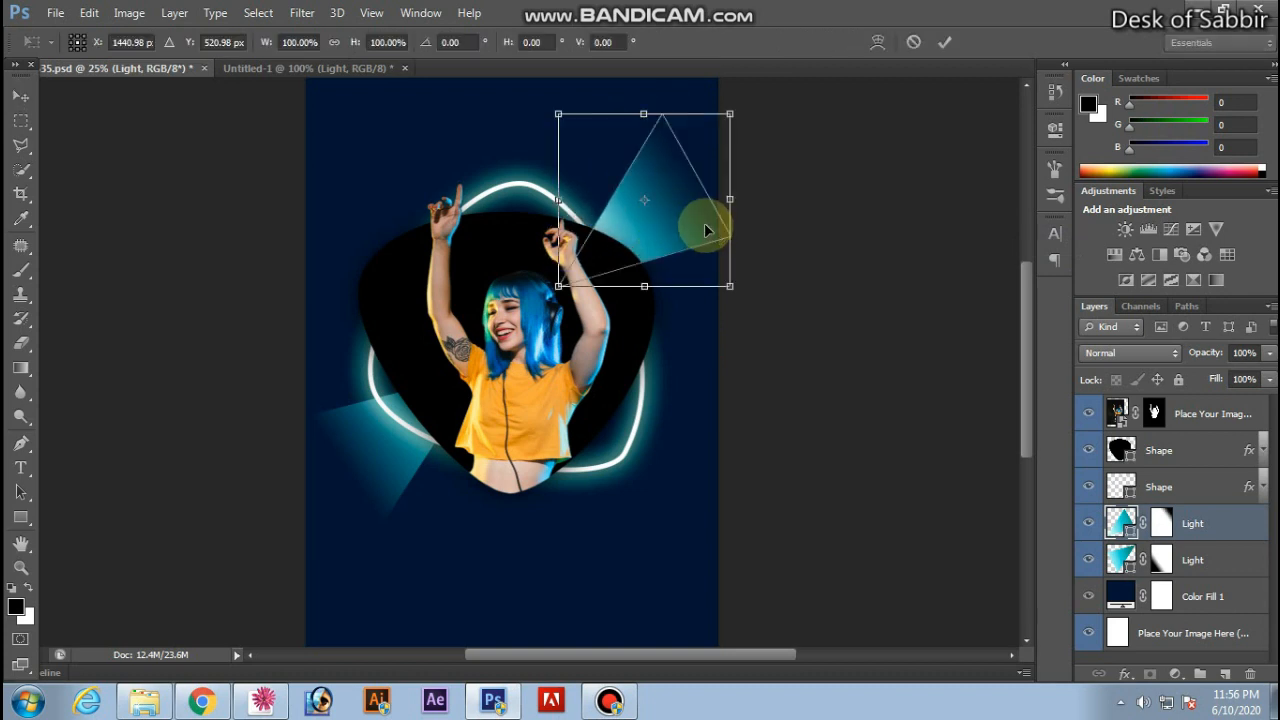
drag(731, 114, 738, 105)
drag(812, 177, 808, 149)
key(Return)
drag(657, 191, 653, 200)
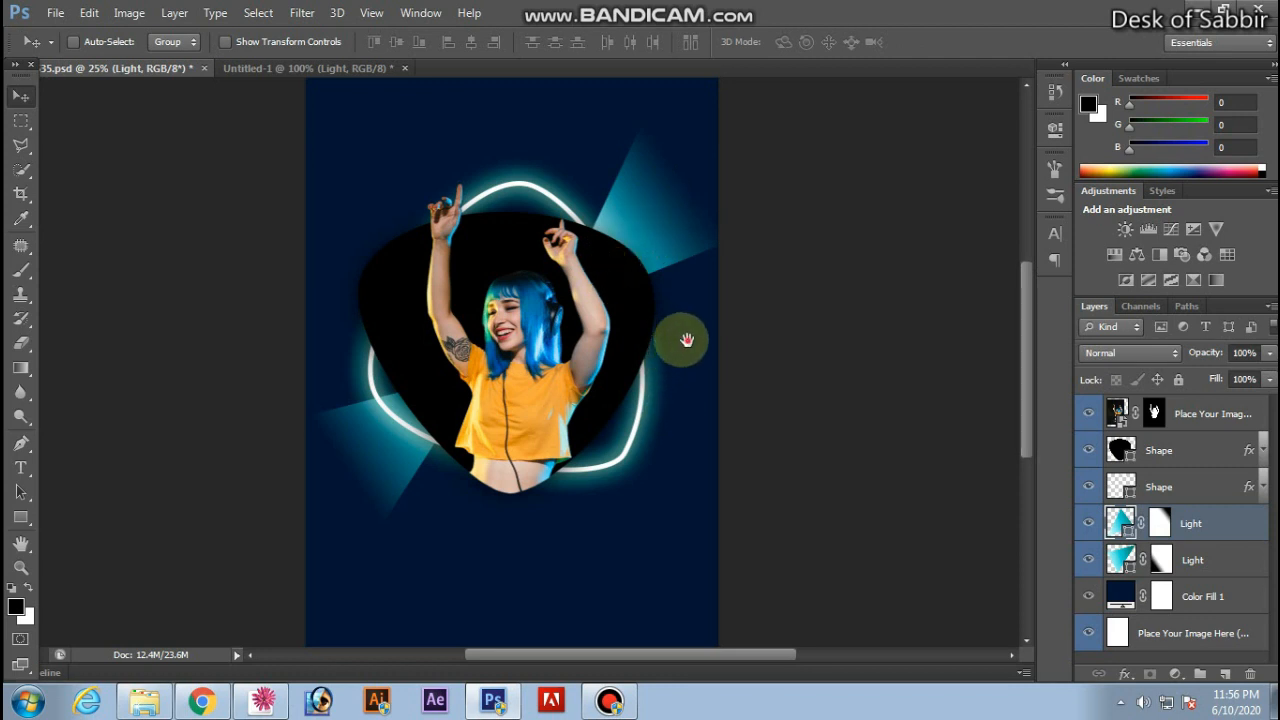
Reselect the upper-right Light layer and nudge it slightly left, closer to the black shape.
drag(680, 337, 763, 380)
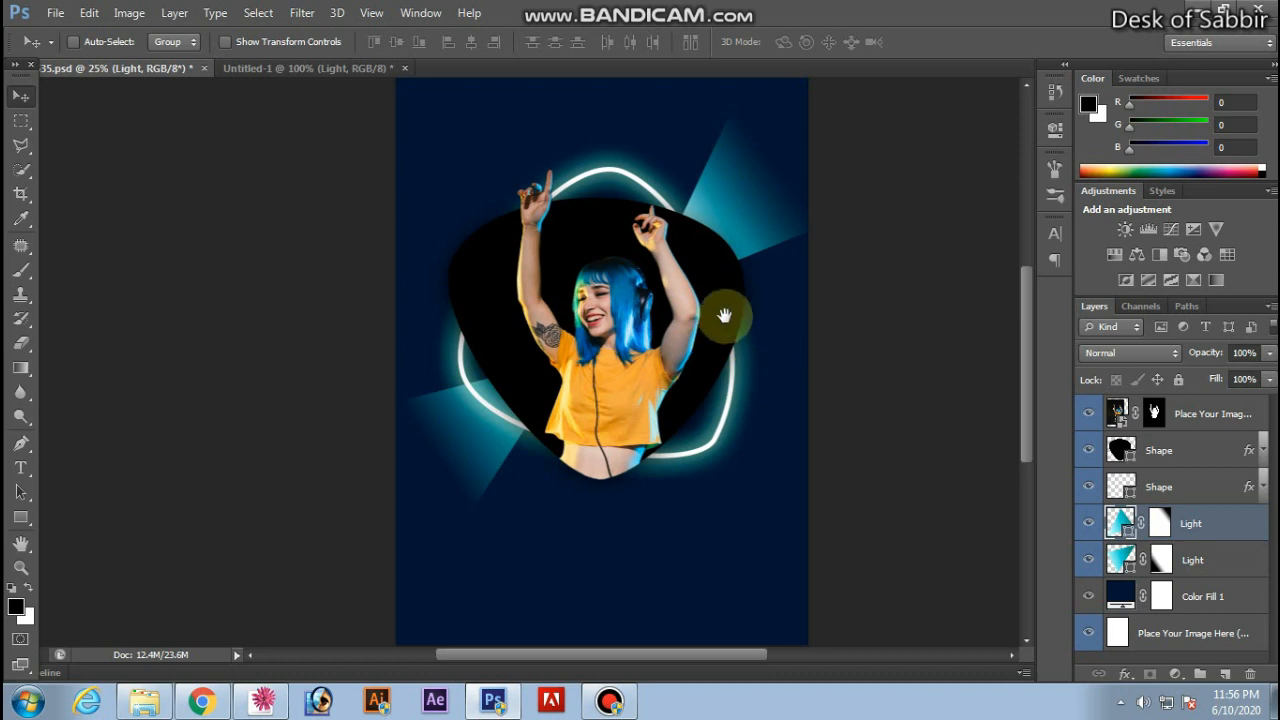
drag(726, 314, 727, 341)
right_click(755, 246)
click(766, 251)
drag(757, 249, 752, 248)
drag(734, 416, 686, 367)
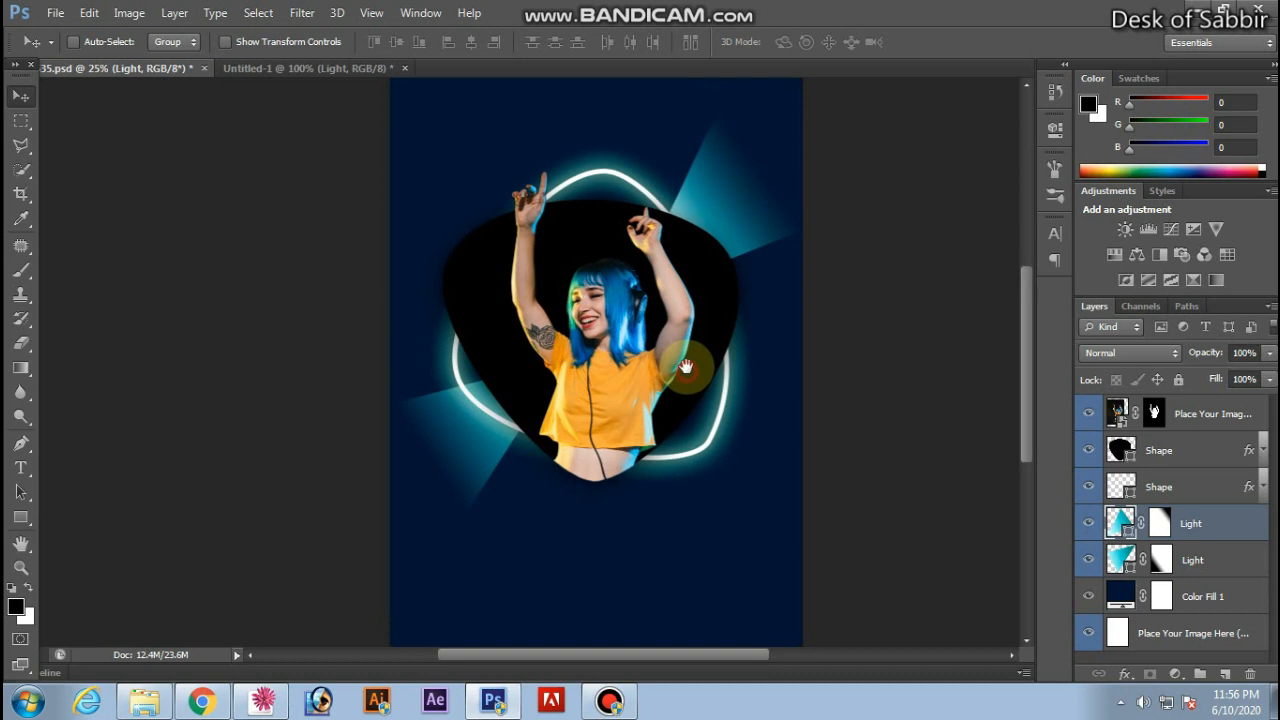
Copy the Cloud layer from Untitled-1 into the poster with colours converted.
click(271, 68)
click(665, 495)
drag(640, 488, 646, 514)
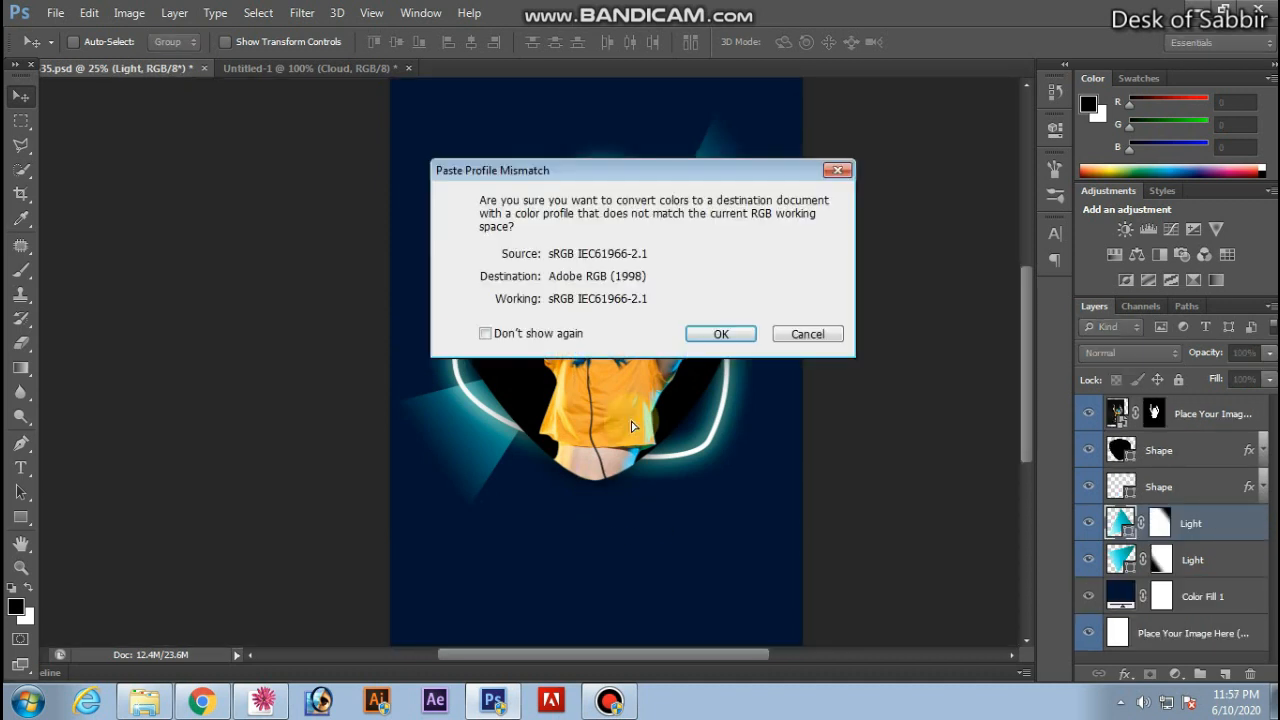
click(720, 333)
Enlarge the clouds to span the poster's width and move them up behind the lower part of the black shape.
key(ctrl+t)
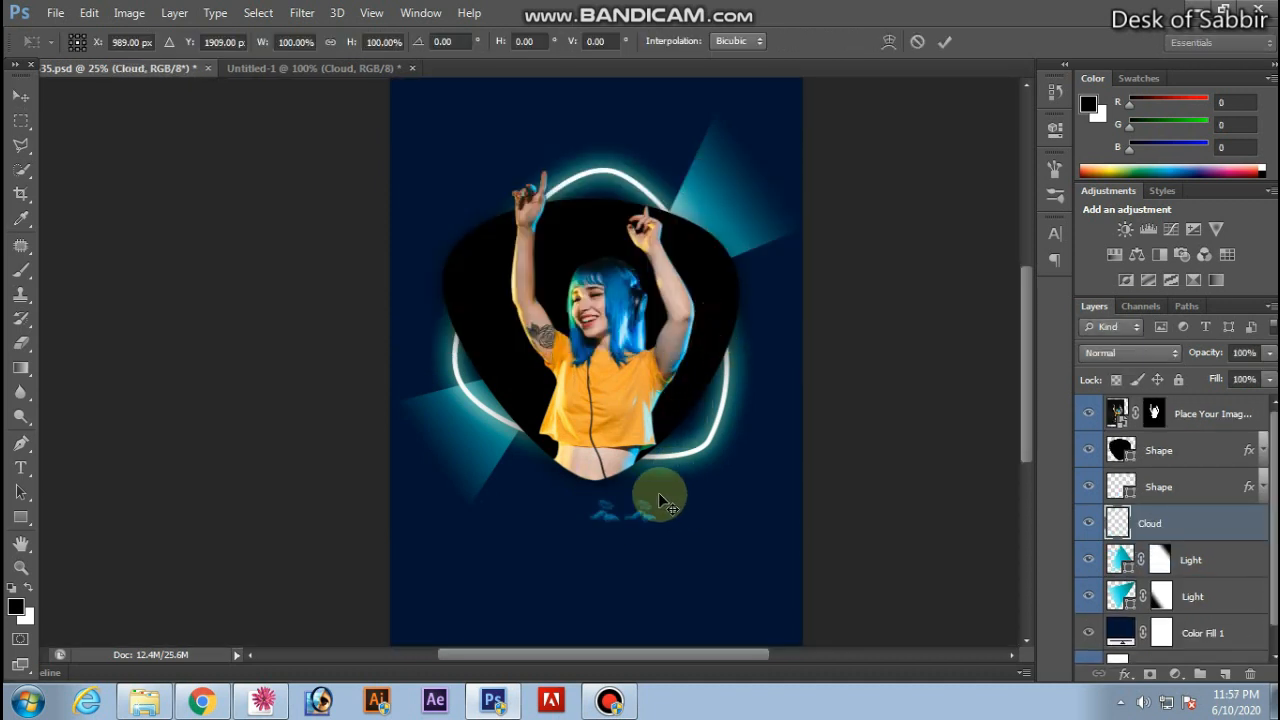
drag(663, 493, 908, 449)
click(944, 42)
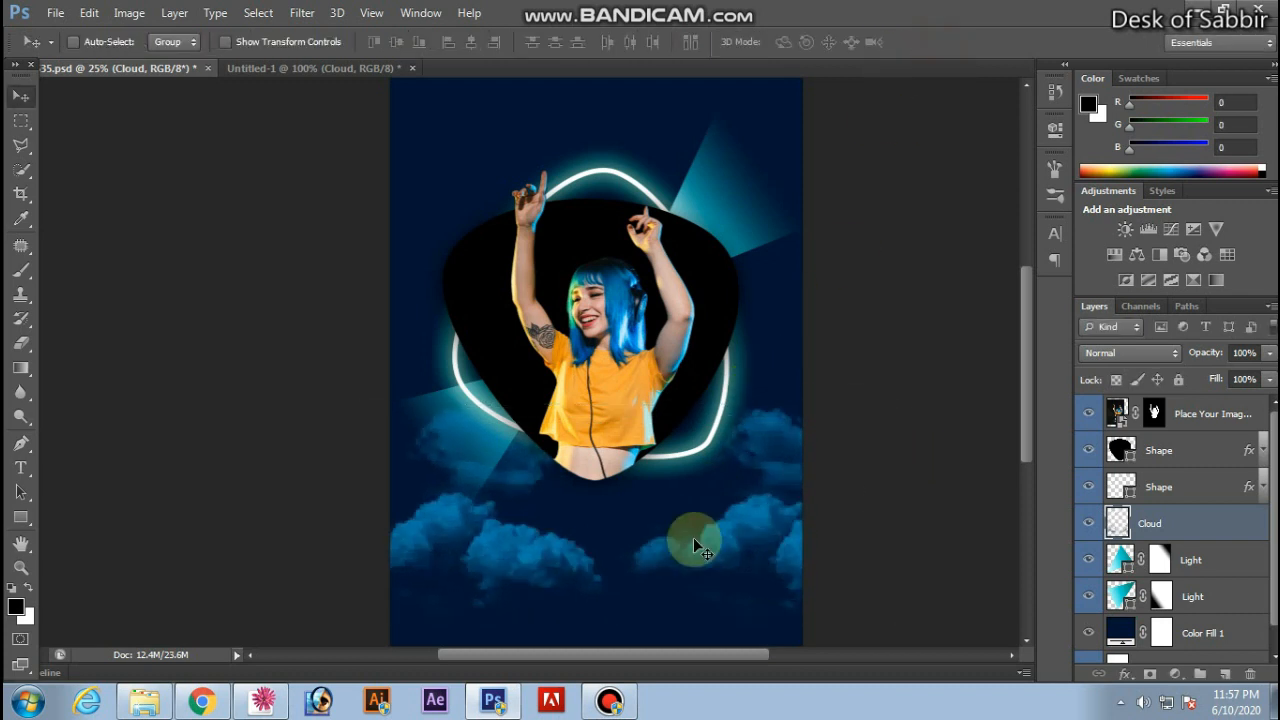
drag(772, 524, 750, 464)
Review the poster composition at several zoom levels, with and without the panels, and examine the clouds around the woman.
key(ctrl+minus)
key(ctrl+plus)
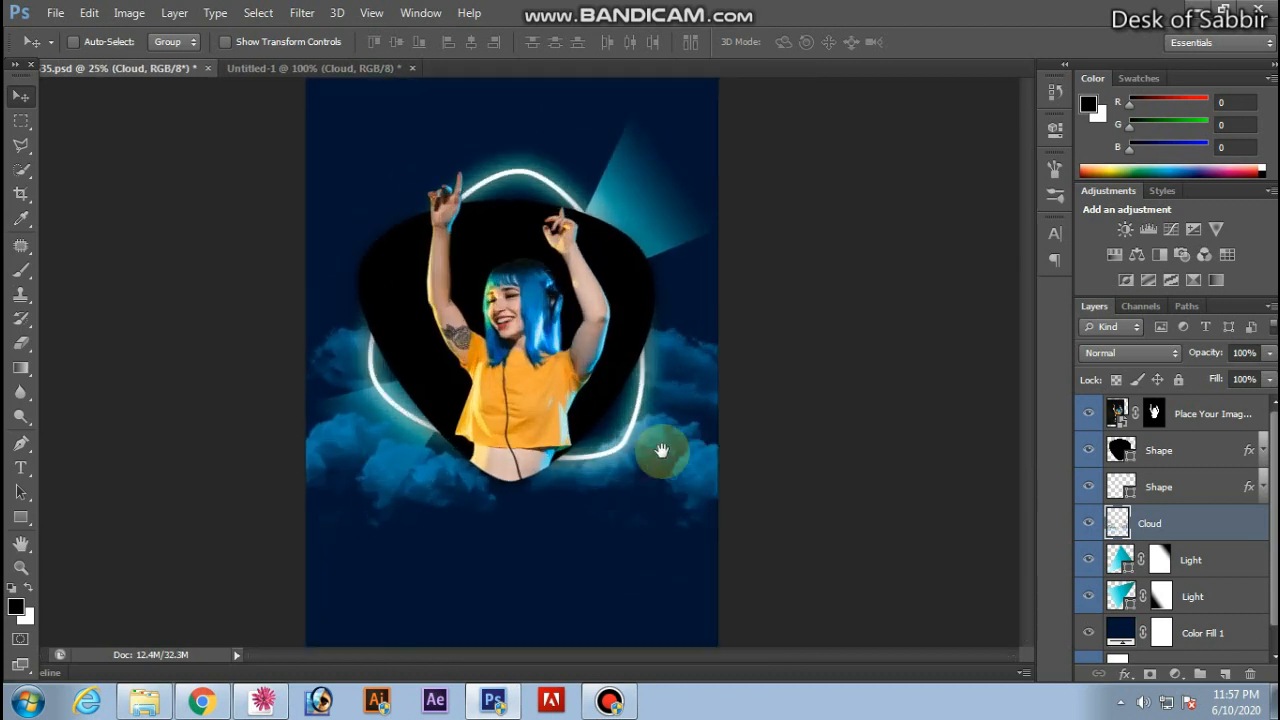
drag(660, 451, 759, 482)
key(ctrl+minus)
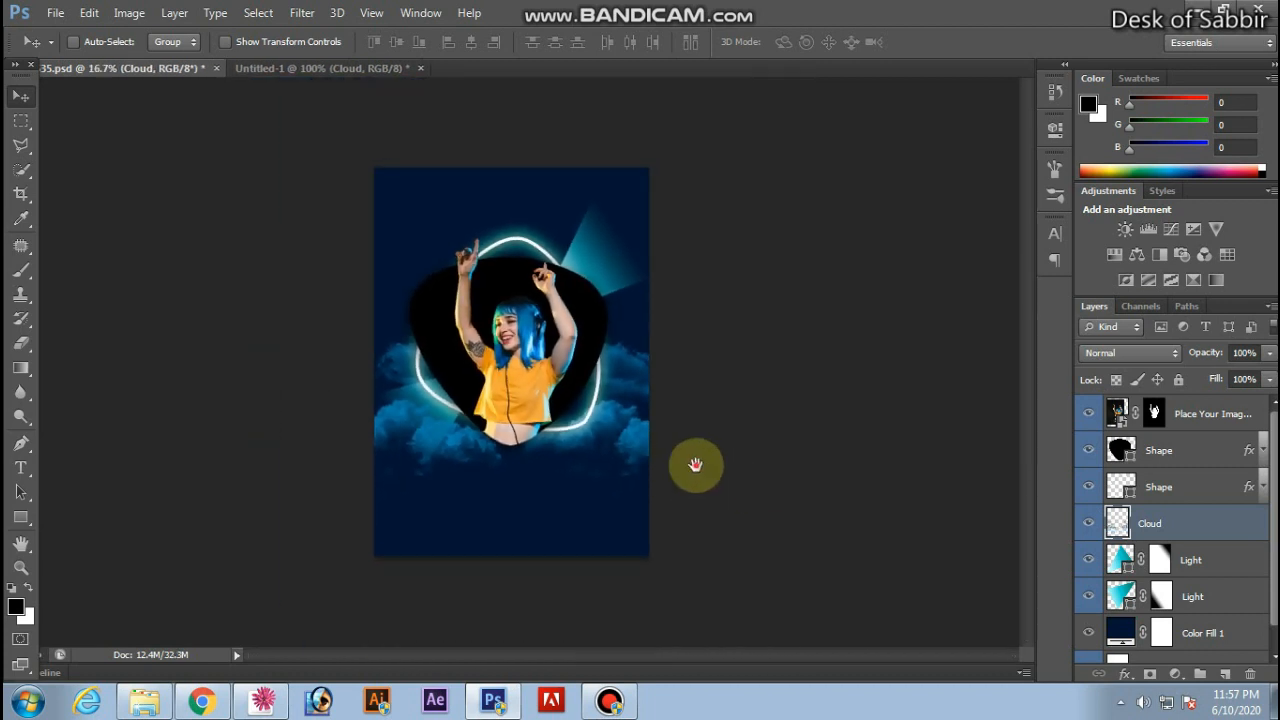
key(Tab)
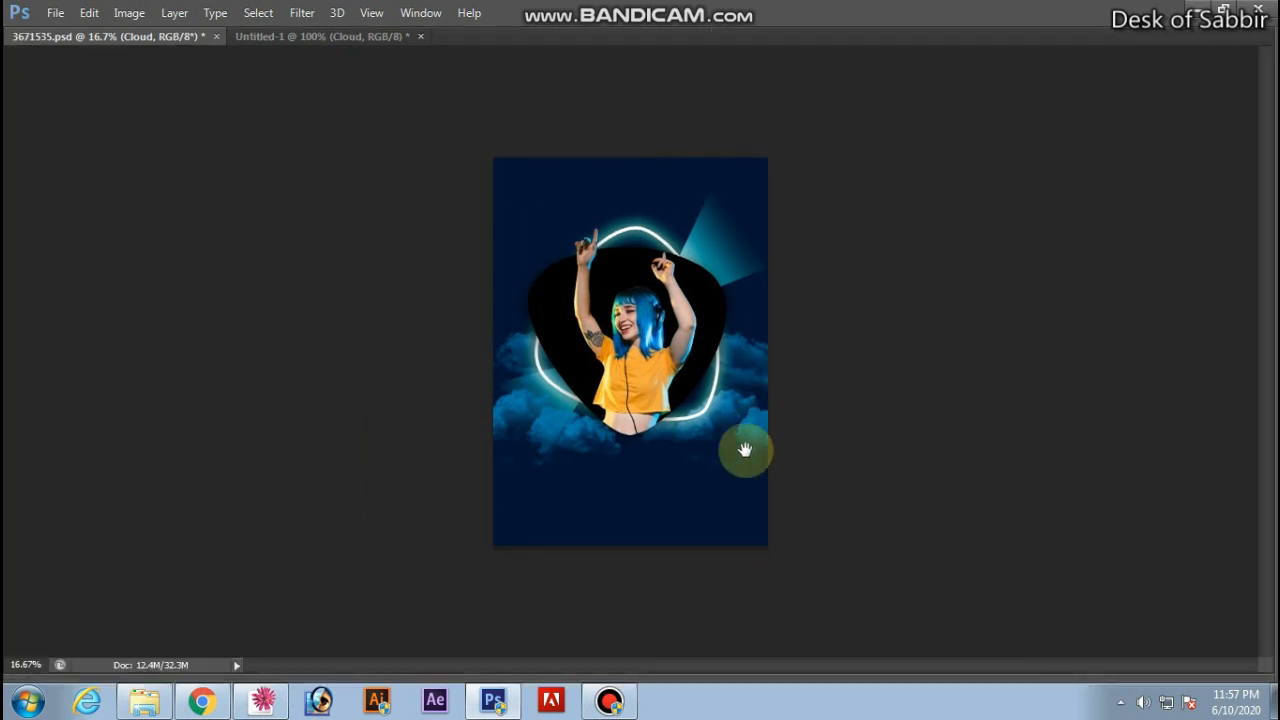
key(ctrl+plus)
key(Tab)
drag(713, 456, 805, 421)
right_click(806, 416)
click(818, 429)
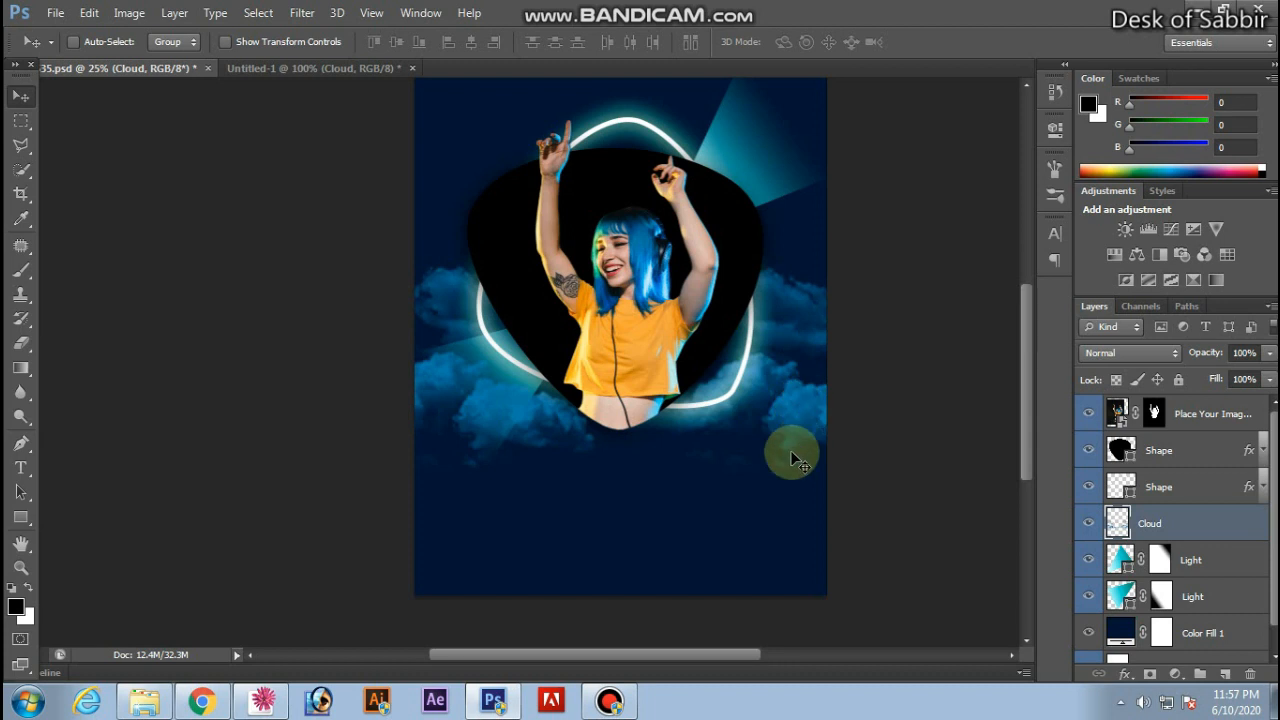
drag(713, 362, 678, 398)
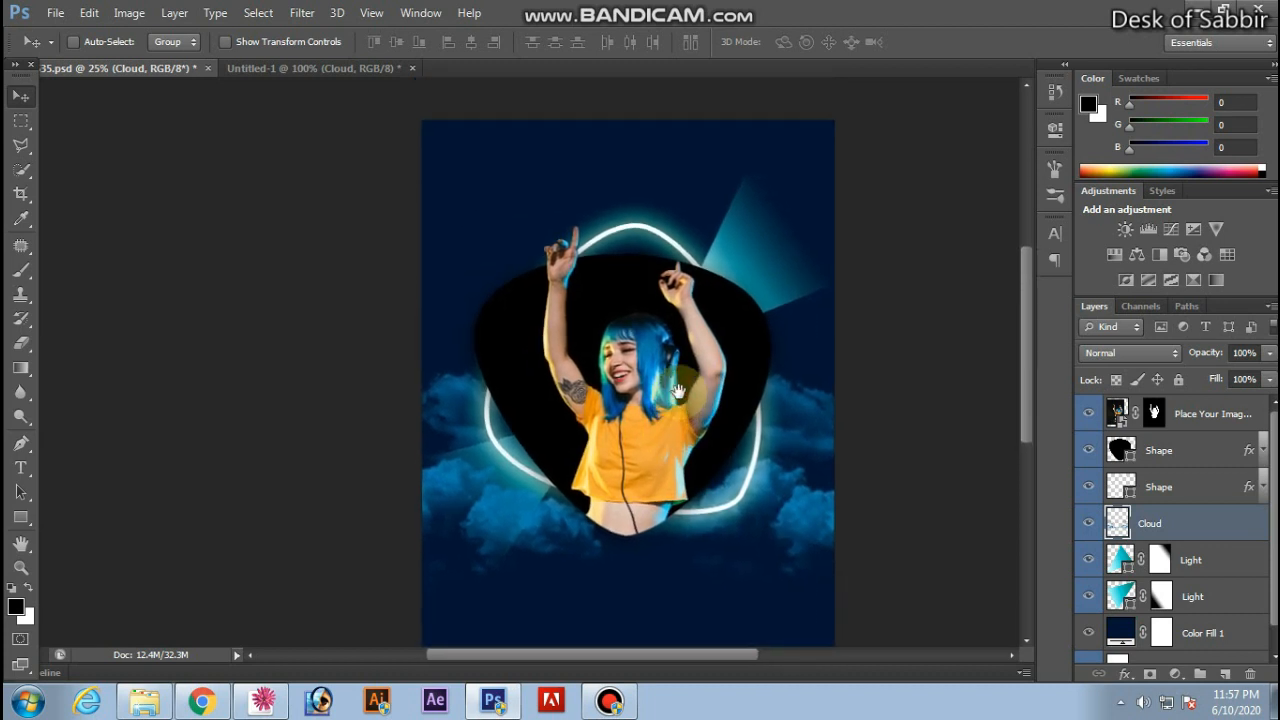
ctrl+click(660, 424)
drag(648, 442, 655, 340)
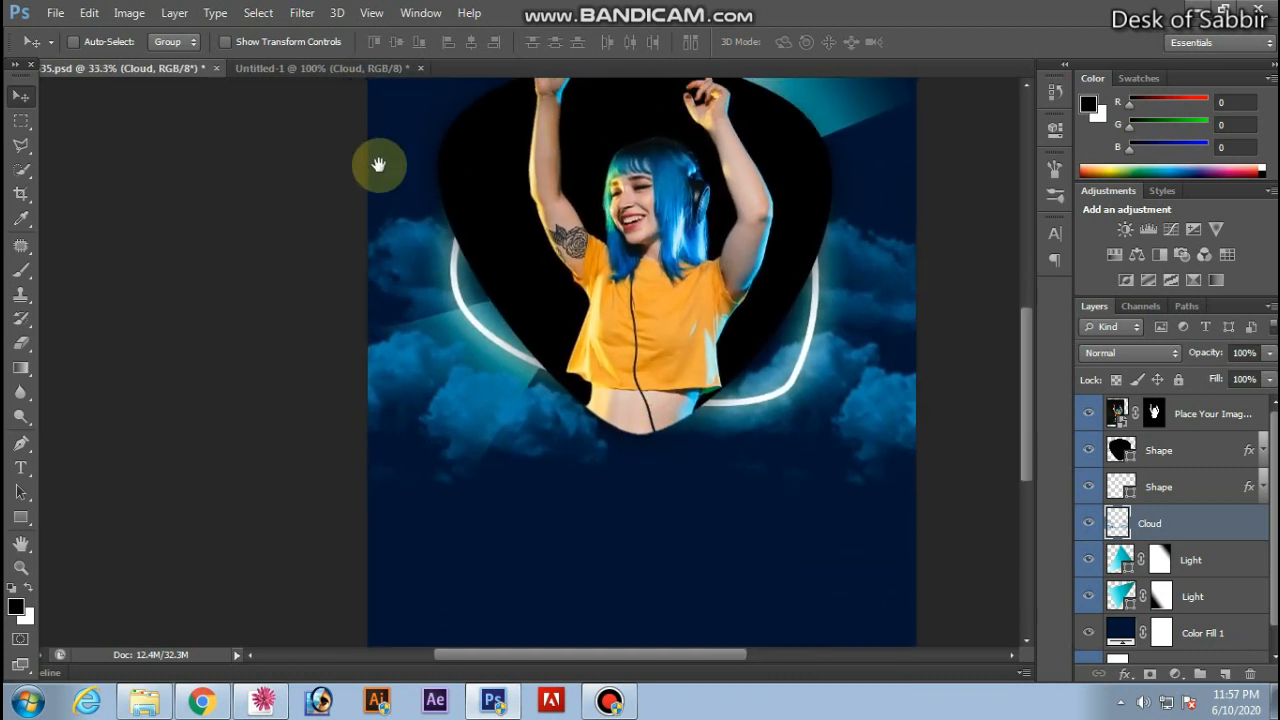
Copy the striped circle from Untitled-1 into the poster's lower-left area with colours converted.
click(300, 68)
right_click(408, 322)
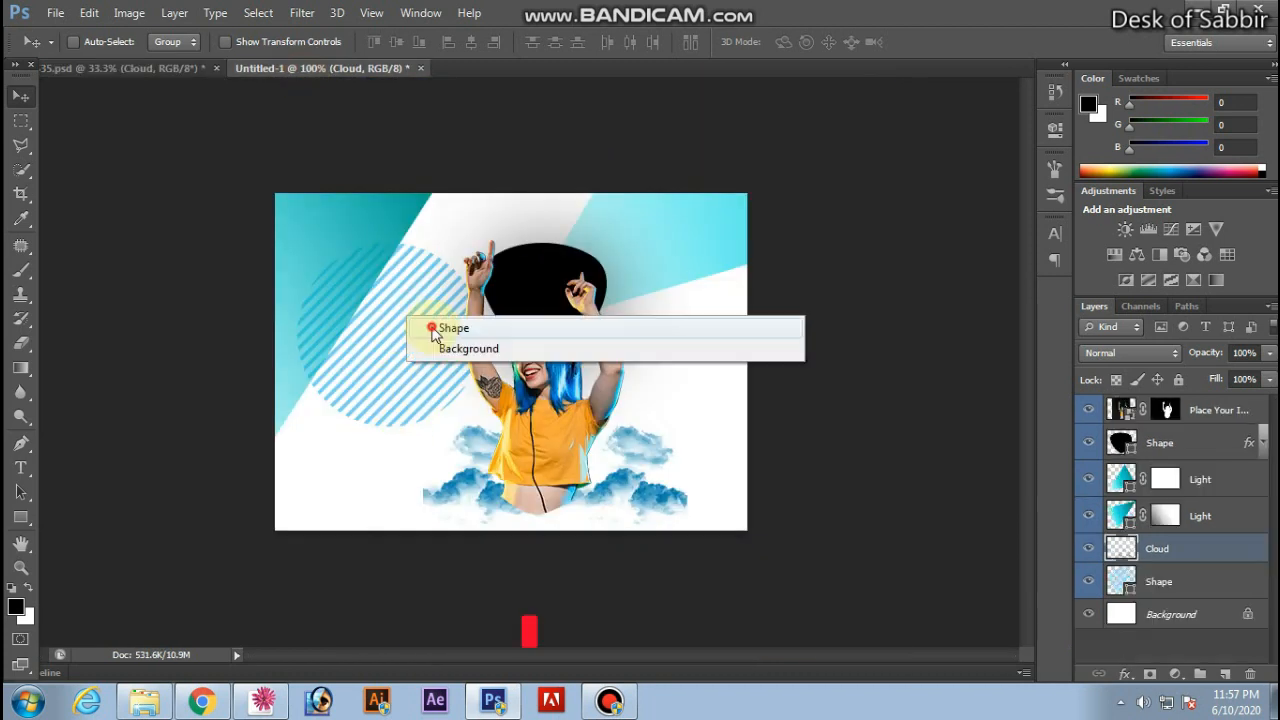
click(428, 329)
drag(428, 329, 463, 520)
click(722, 334)
drag(543, 400, 584, 298)
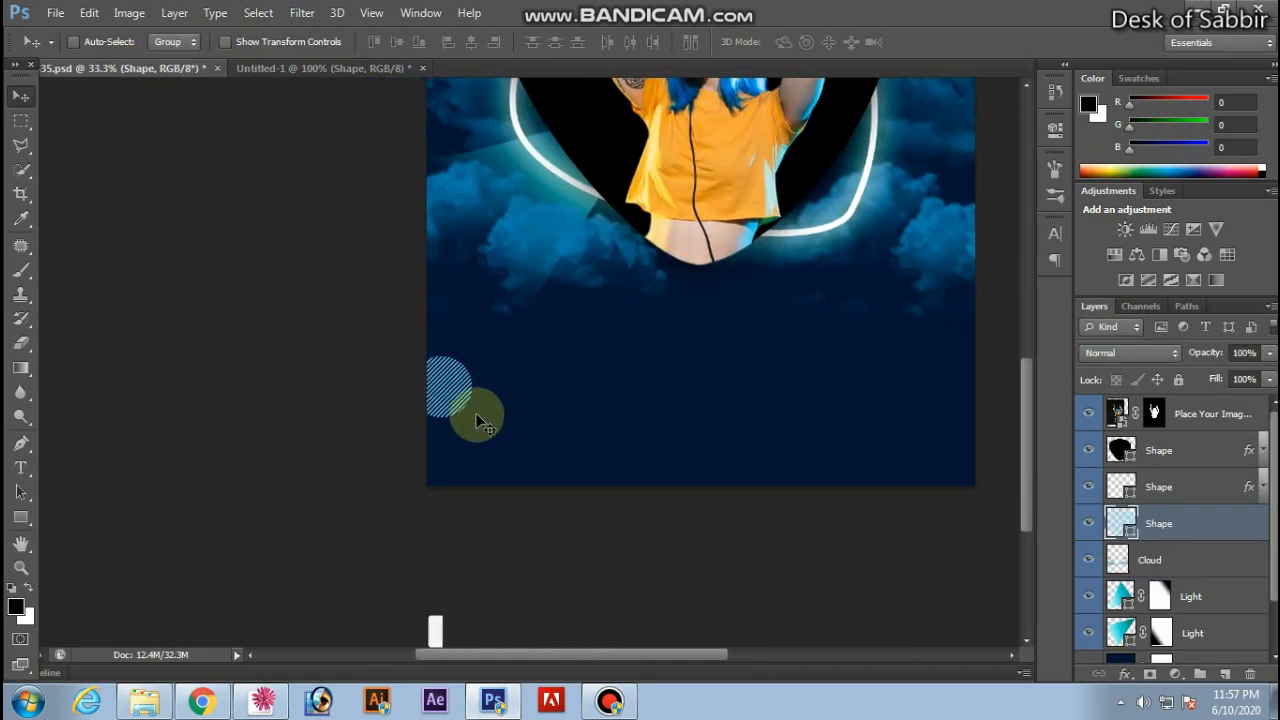
Scale the striped circle to 139.80% and place it in the poster's bottom-left corner, partly beyond the edge.
drag(462, 378, 487, 421)
key(ctrl+t)
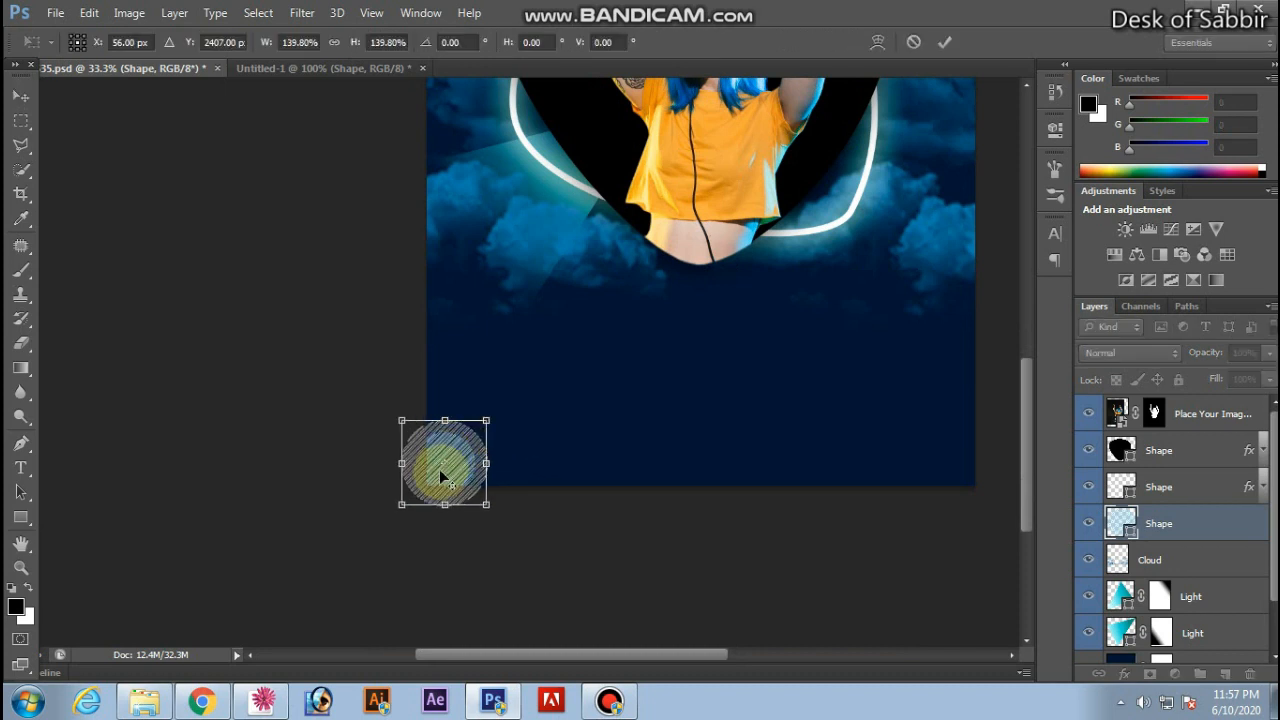
mouse_move(445, 484)
mouse_down()
mouse_move(431, 468)
mouse_move(457, 477)
mouse_up()
click(944, 42)
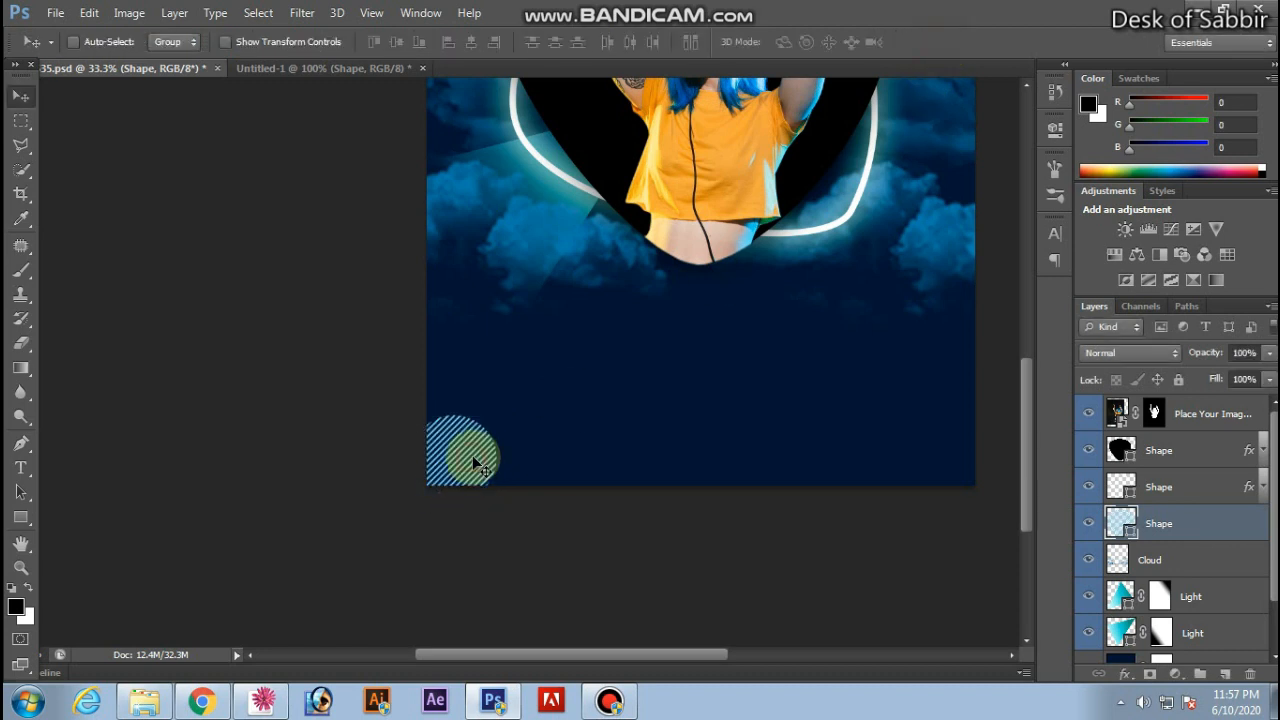
Examine the striped circle and the empty area beneath the woman at different zoom levels.
key(ctrl+minus)
drag(506, 503, 518, 479)
drag(544, 532, 558, 504)
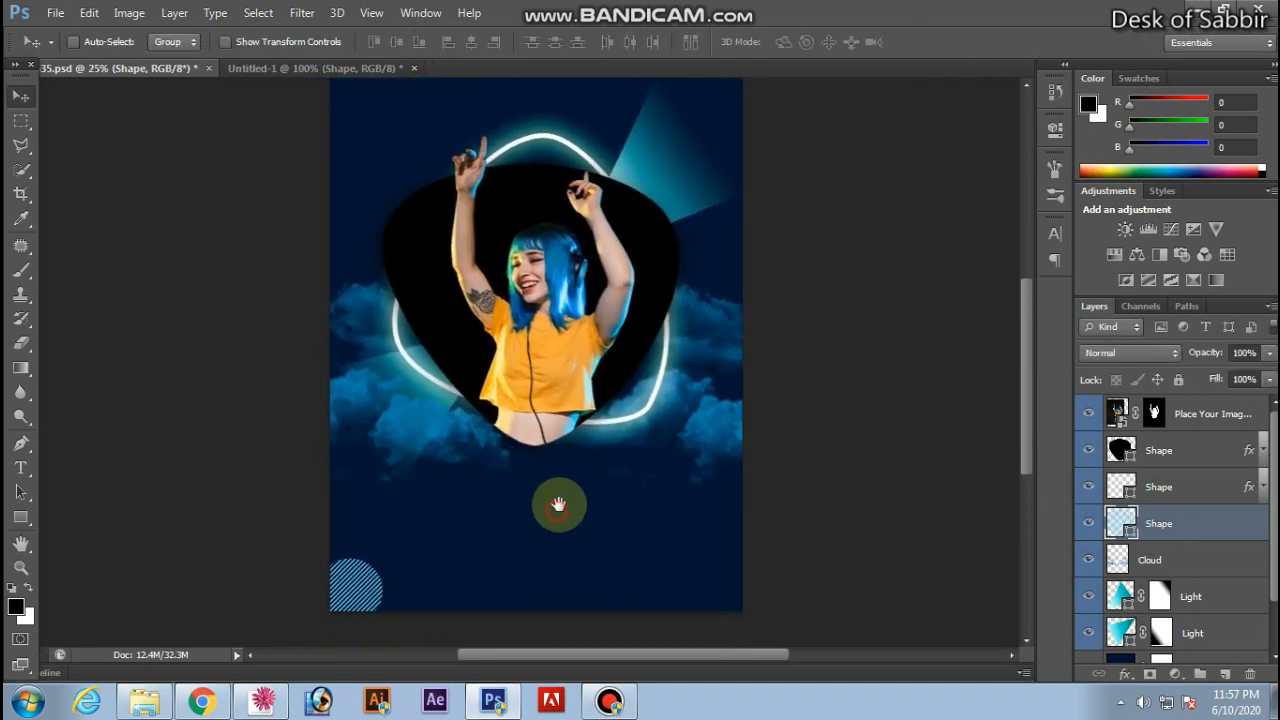
ctrl+click(559, 505)
drag(569, 574, 570, 487)
ctrl+click(571, 487)
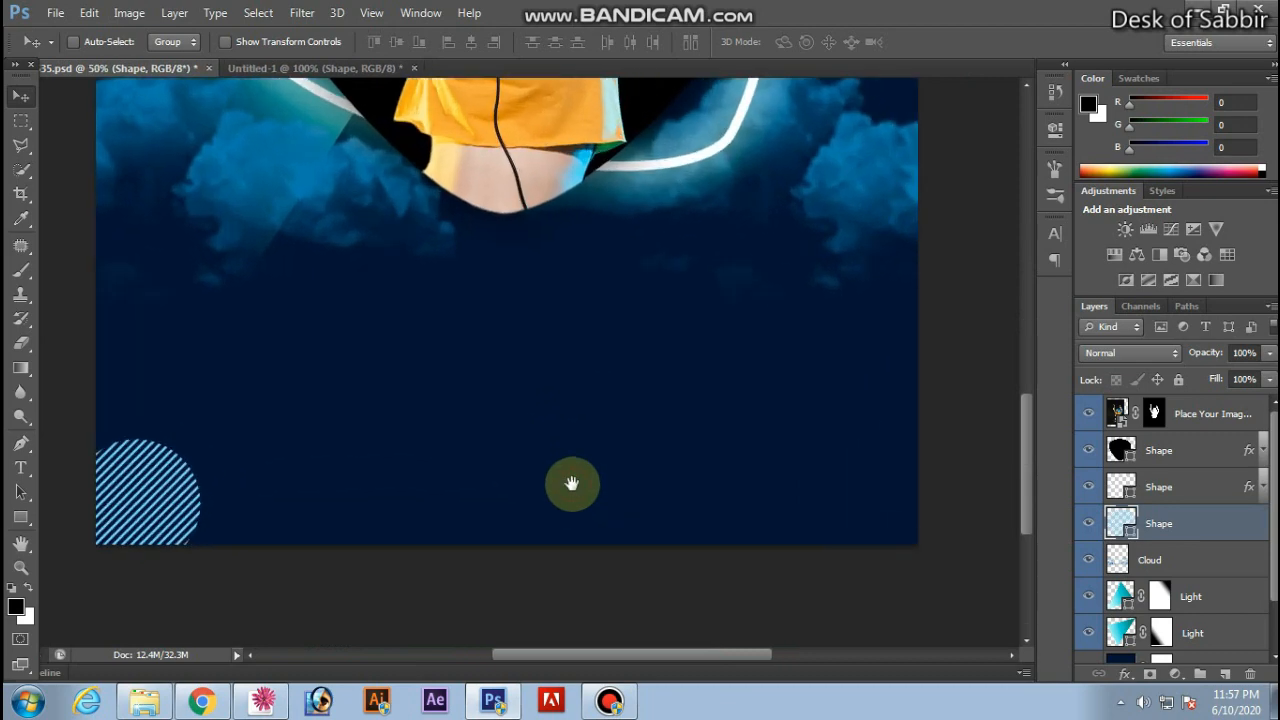
drag(400, 491, 510, 480)
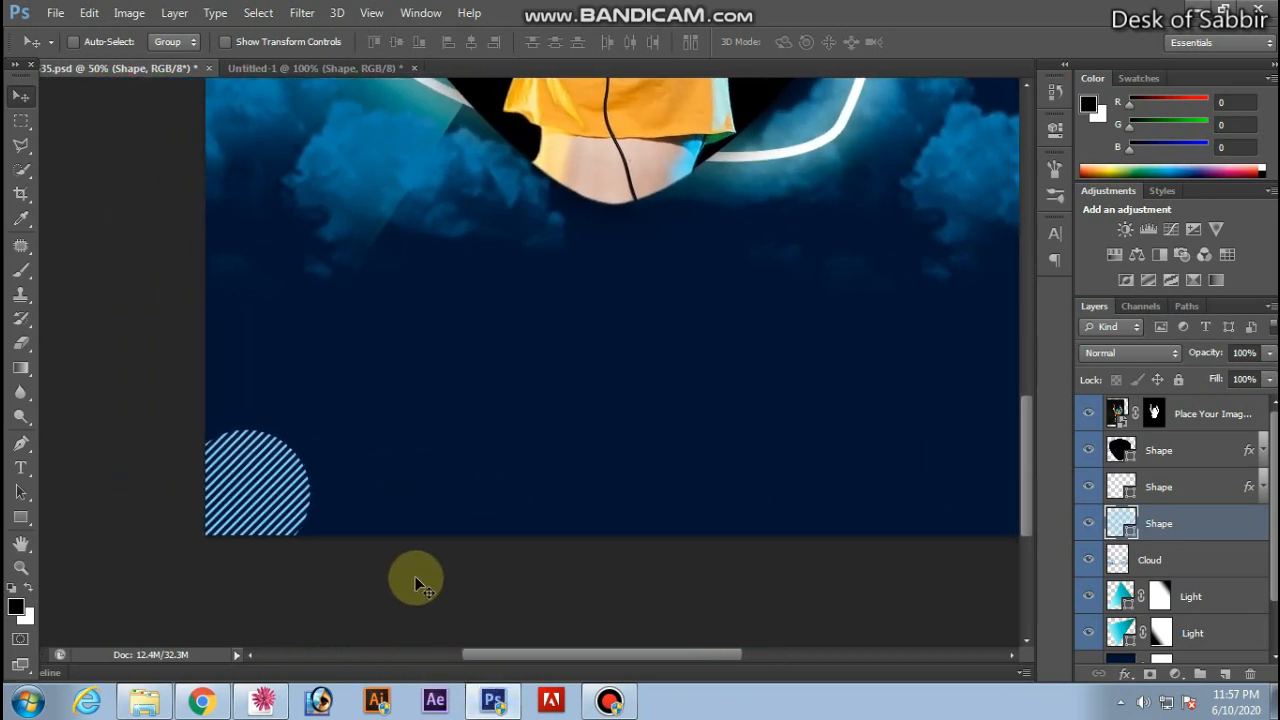
key(ctrl+minus)
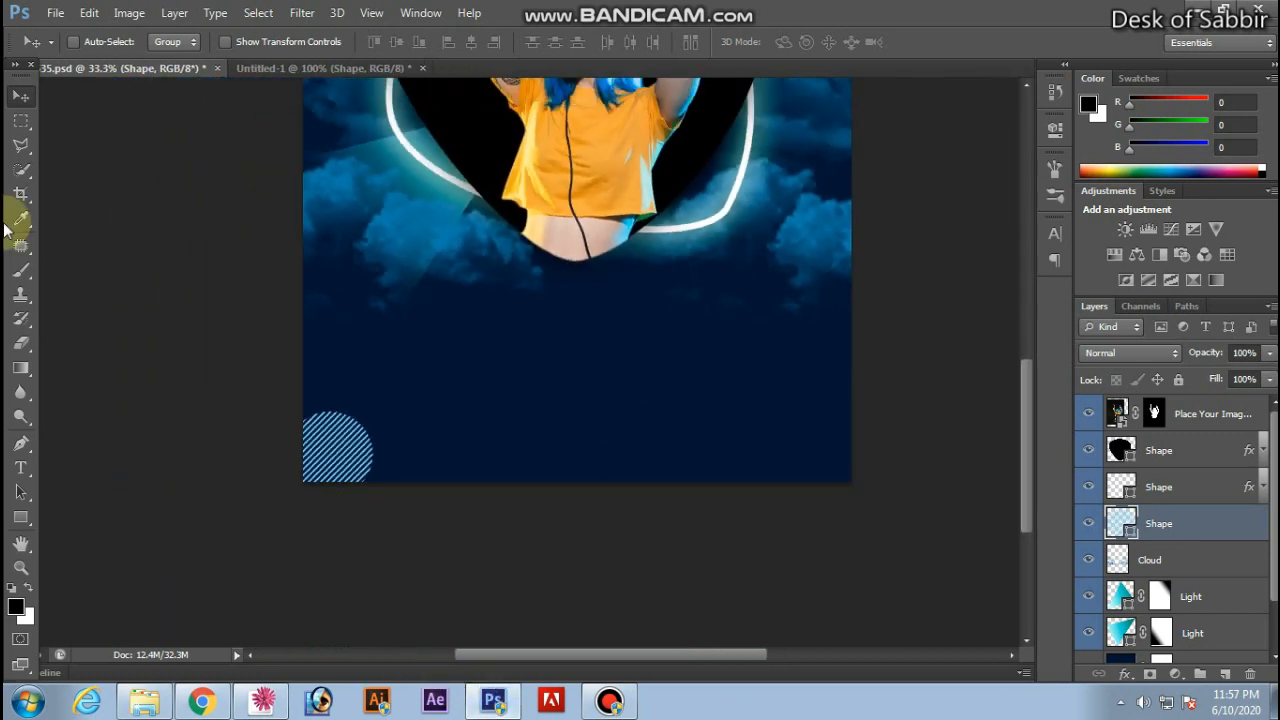
Rasterize the striped circle's layer for use with the Brush tool, and try a black stroke across the area beneath the woman.
click(22, 271)
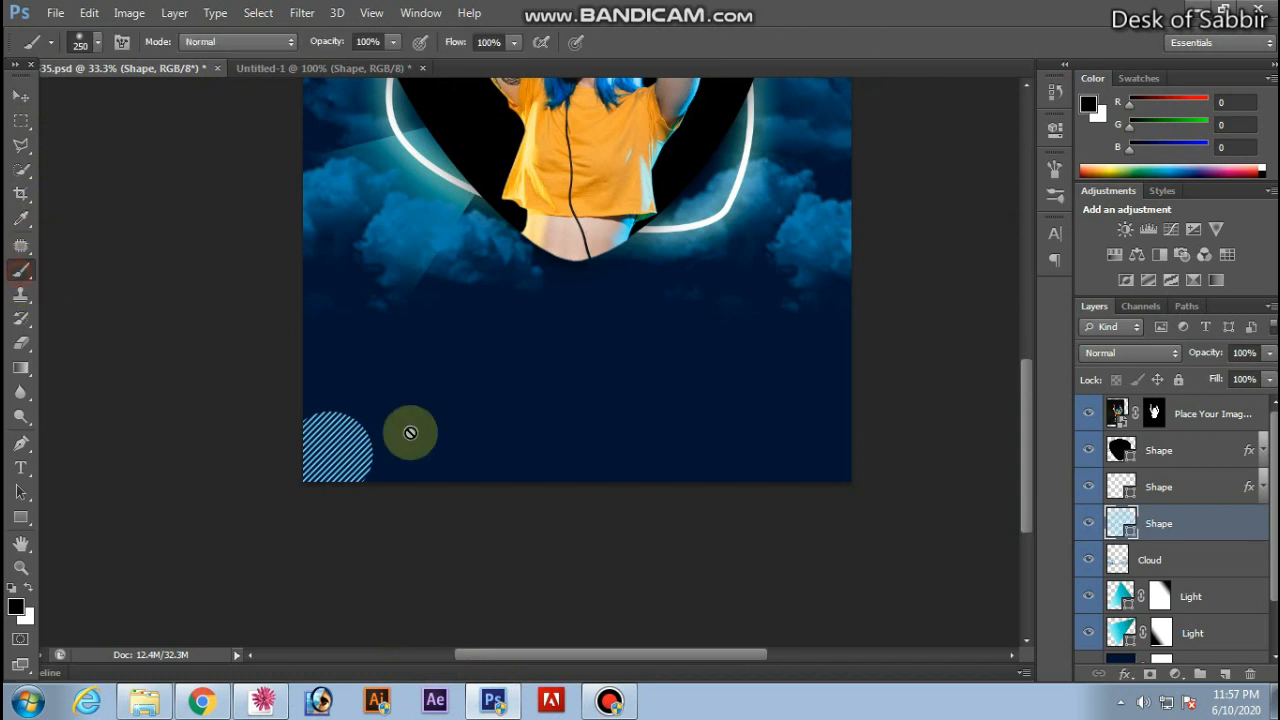
click(502, 394)
click(530, 260)
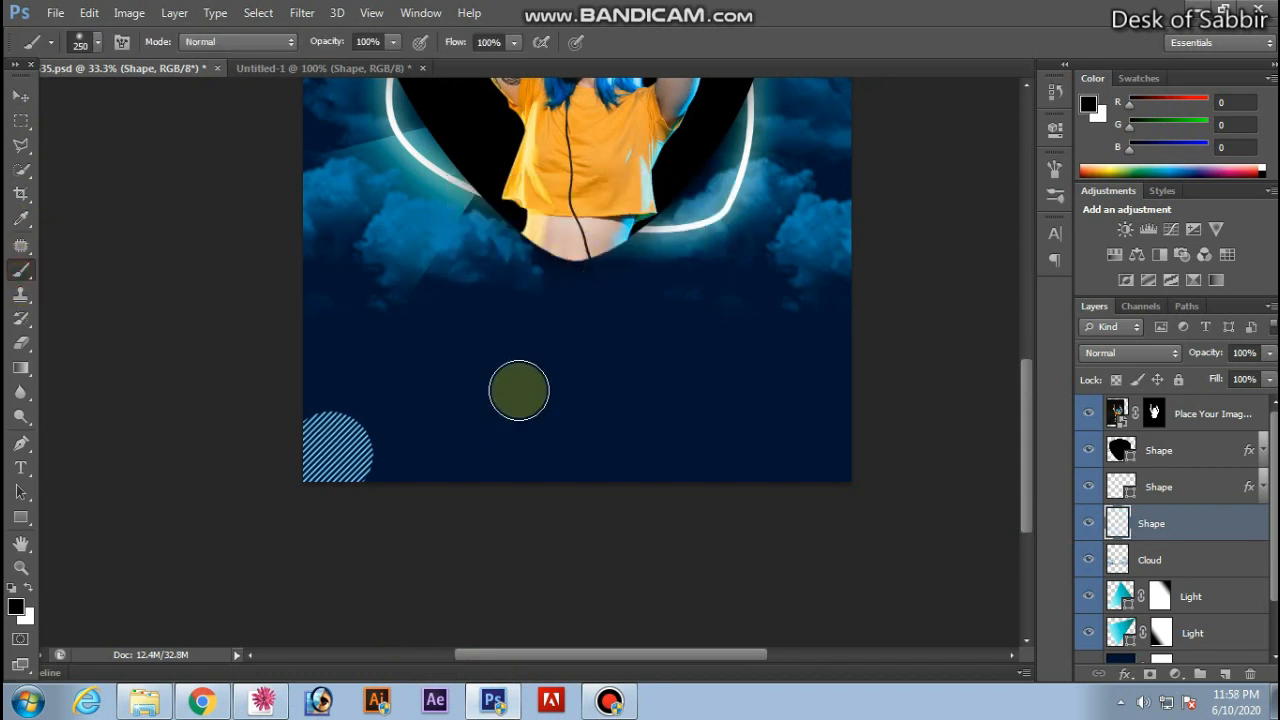
drag(517, 389, 745, 423)
key(ctrl+z)
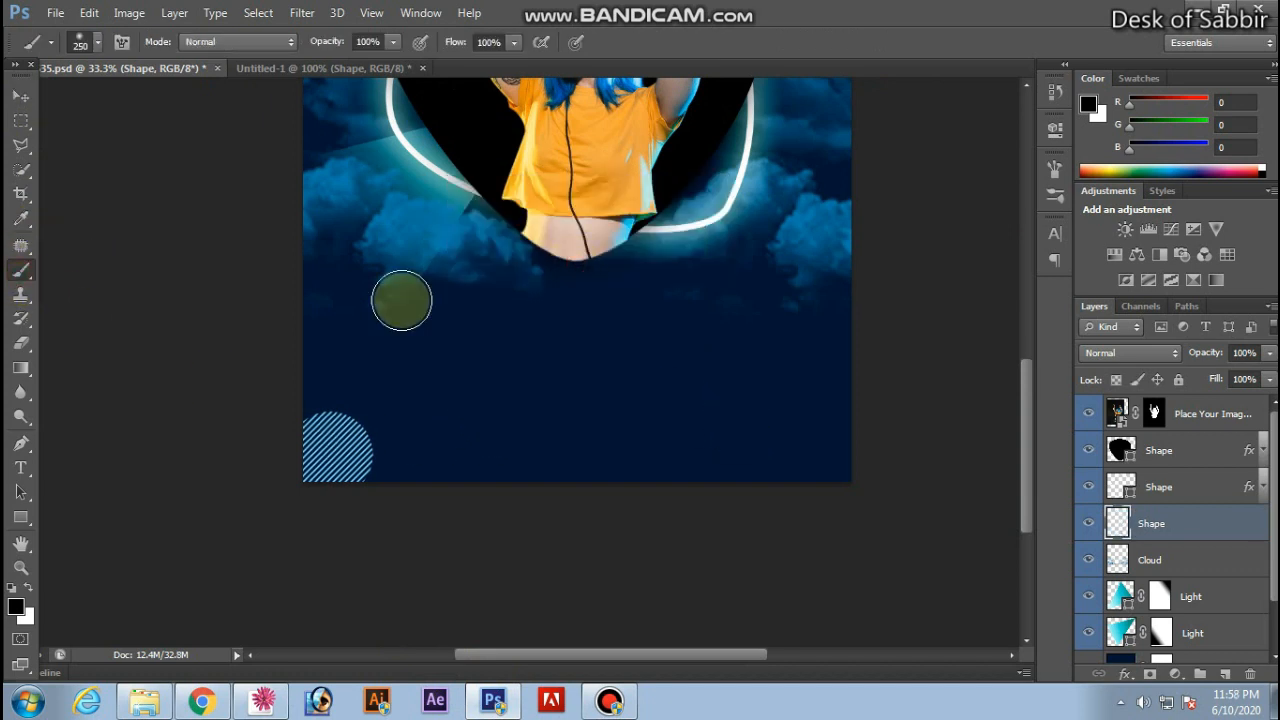
click(84, 42)
click(127, 190)
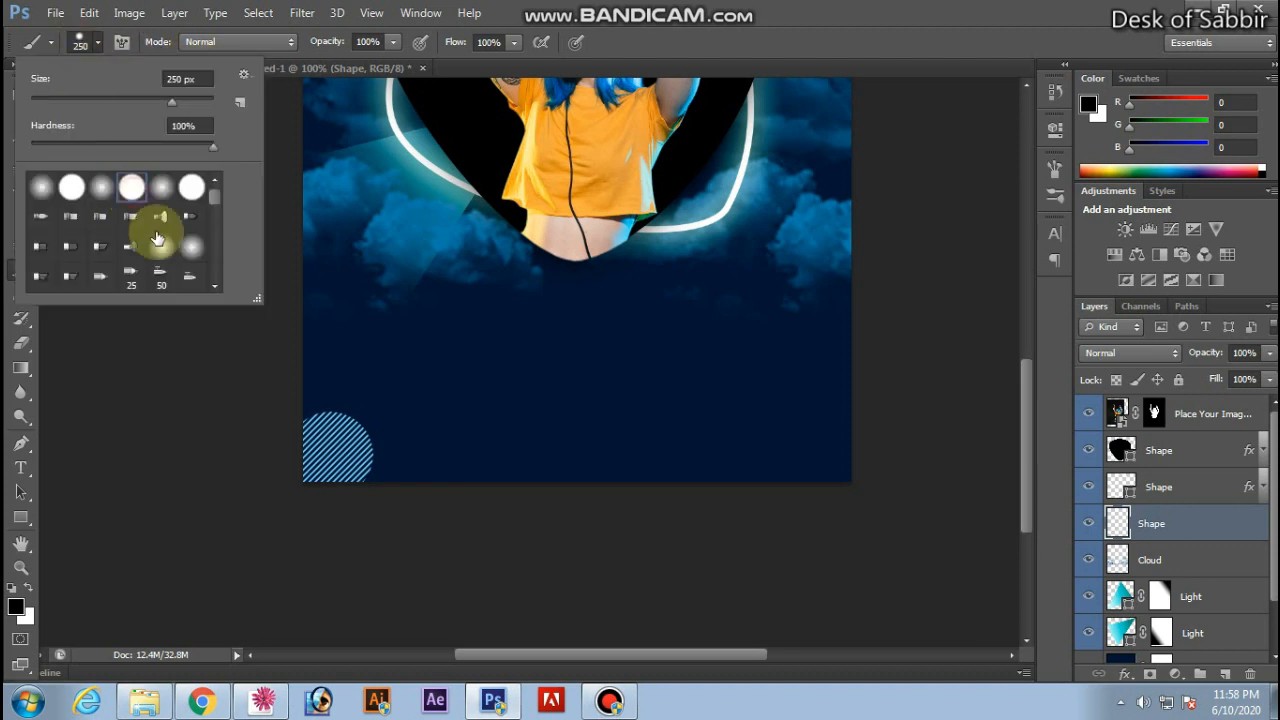
click(614, 416)
key([)
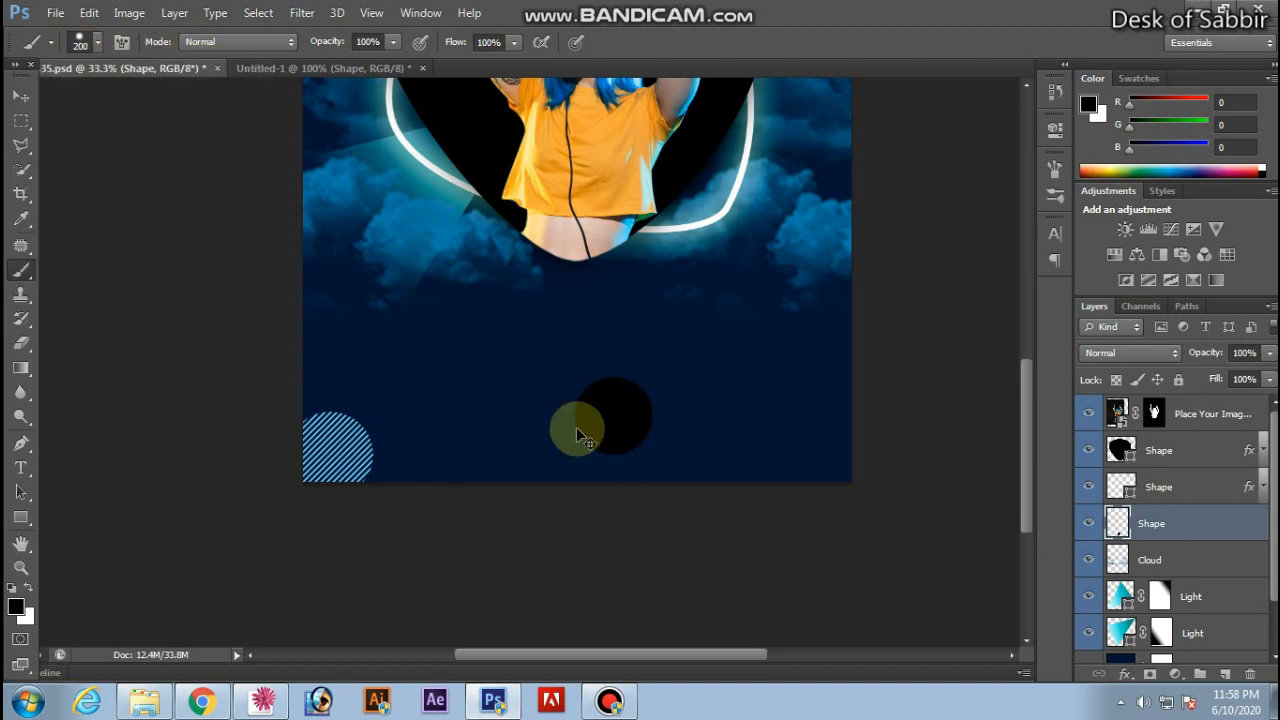
key(ctrl+z)
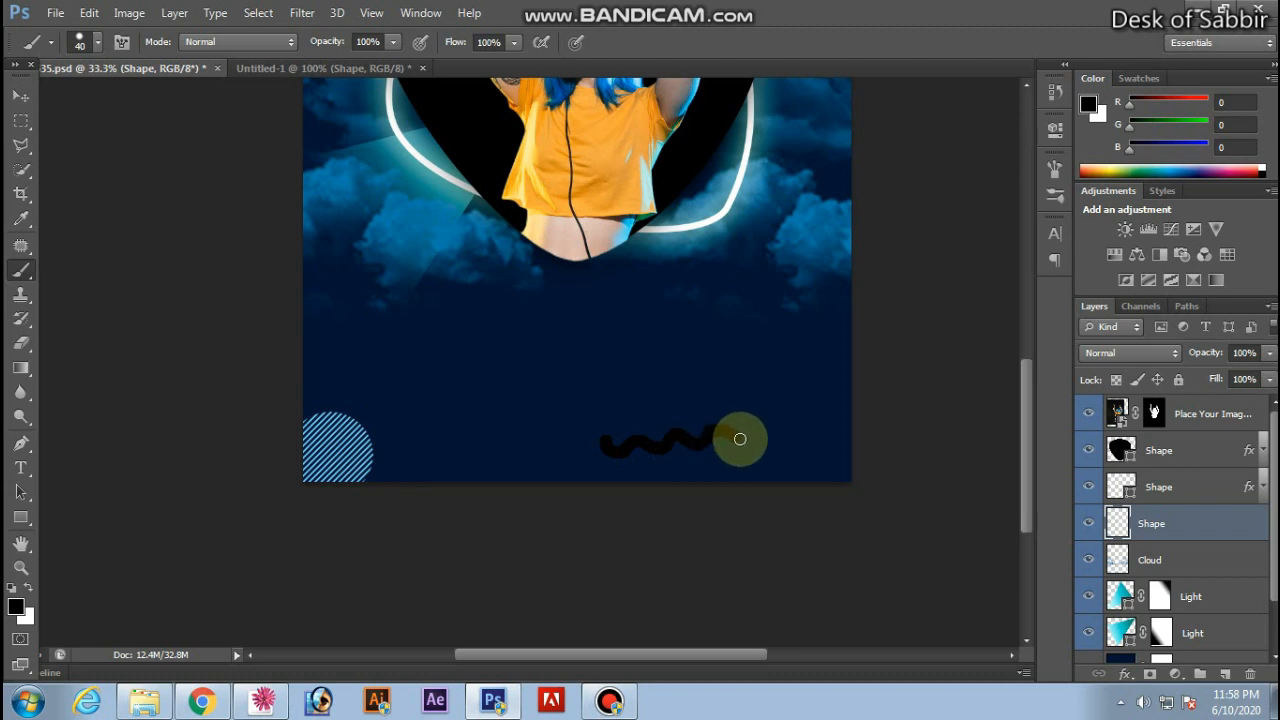
click(20, 95)
mouse_move(703, 431)
mouse_down()
mouse_move(743, 422)
mouse_move(717, 443)
mouse_up()
key(ctrl+alt+z)
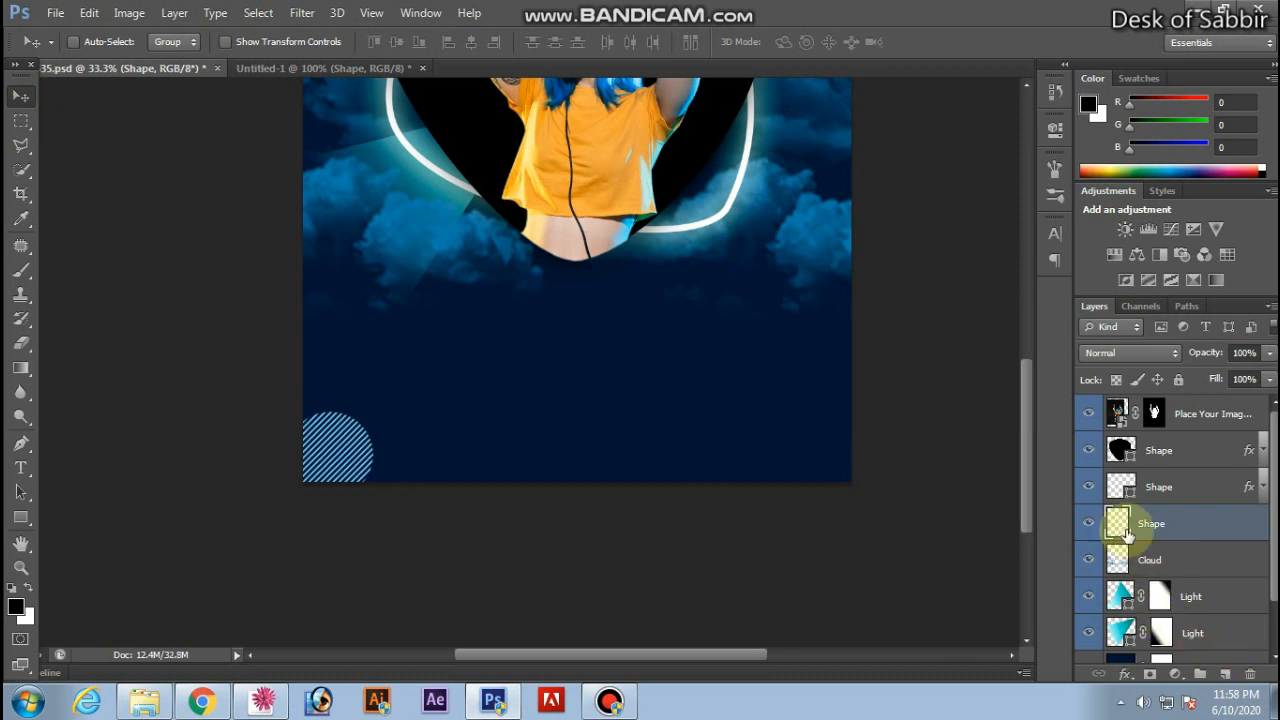
Paint a black wavy line on a new layer in the poster's lower-right area with a 35 px brush.
click(1225, 676)
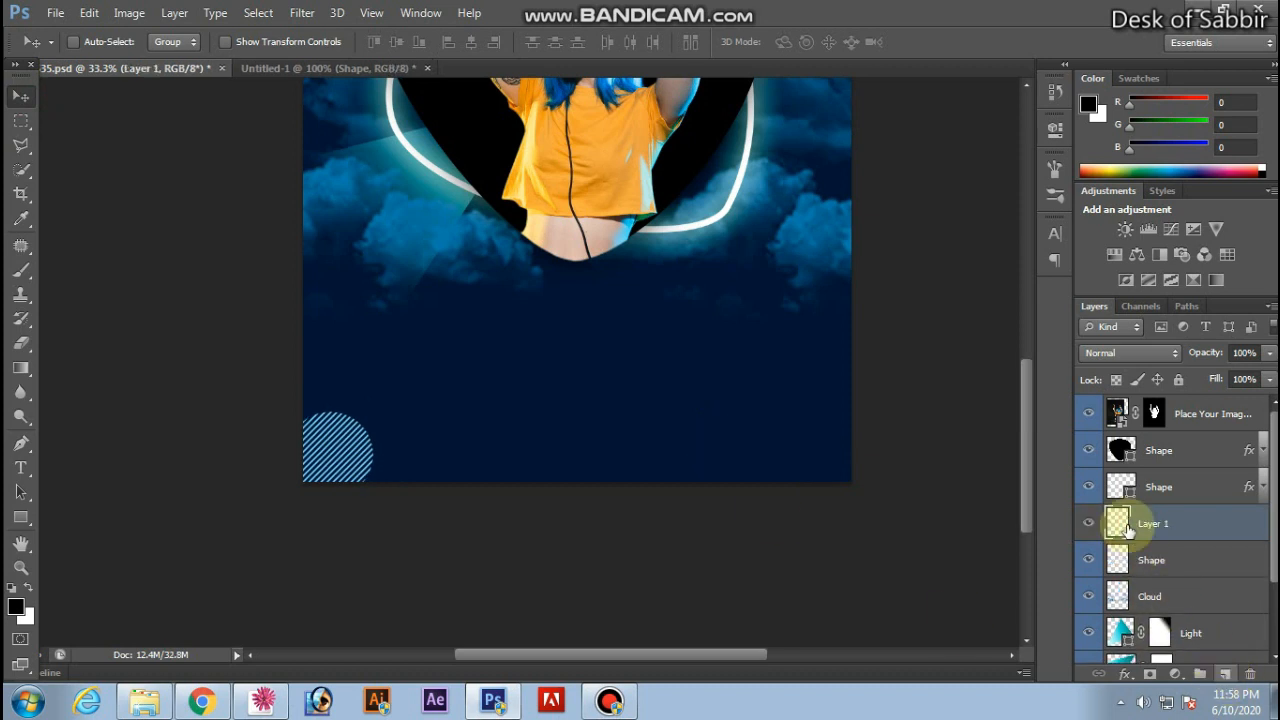
click(21, 270)
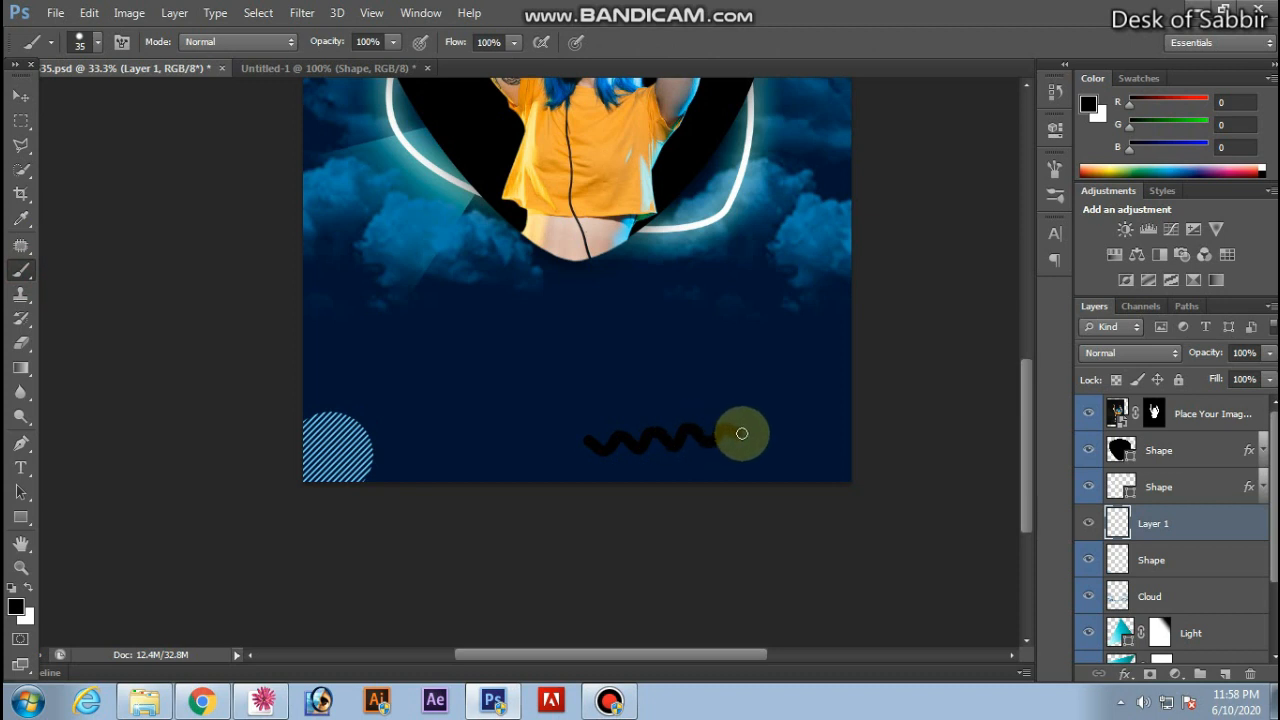
drag(741, 433, 742, 430)
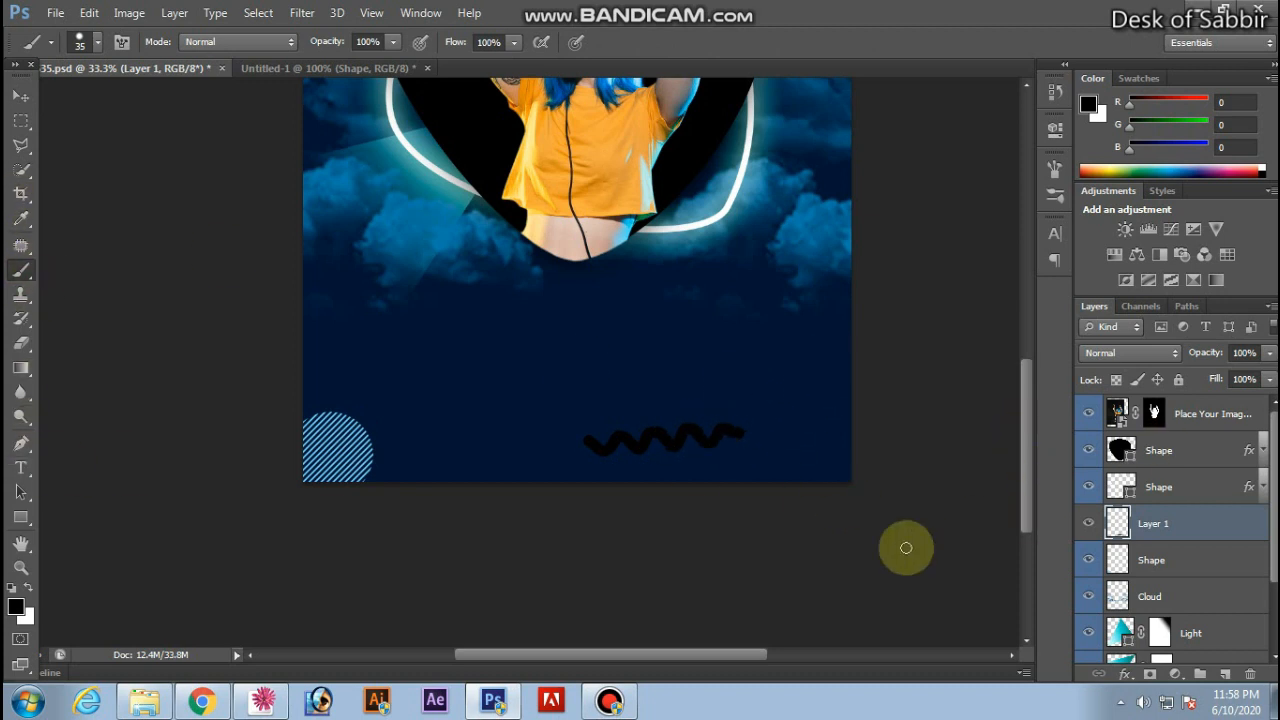
Add a Color Overlay to the wavy line in cyan with C 100, M 0, Y 0, K 0.
double_click(1116, 525)
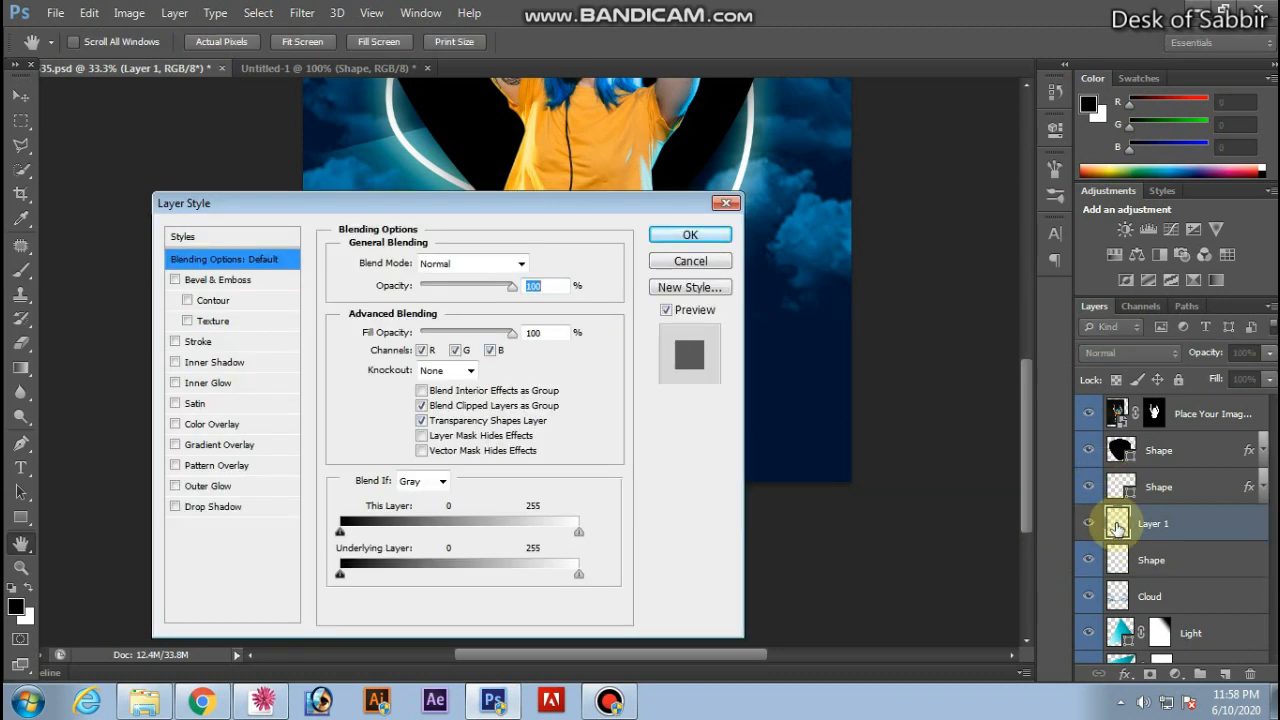
drag(497, 222, 1088, 197)
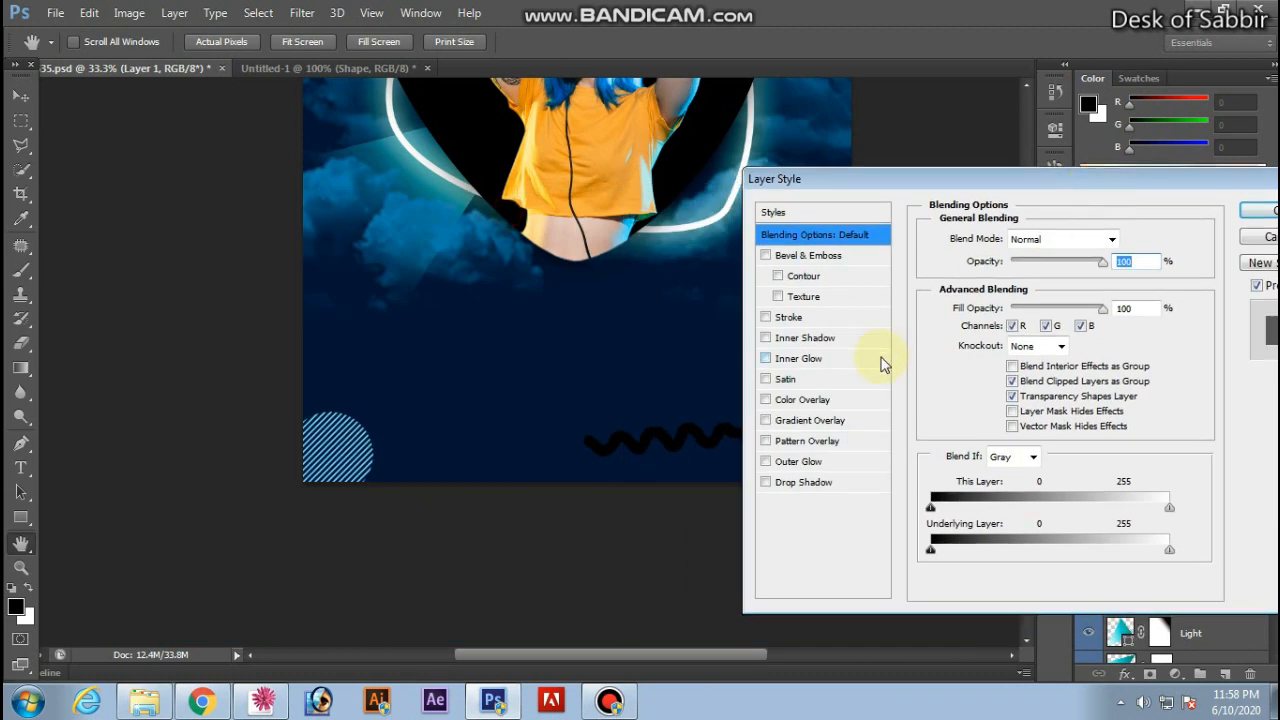
click(797, 401)
click(1141, 237)
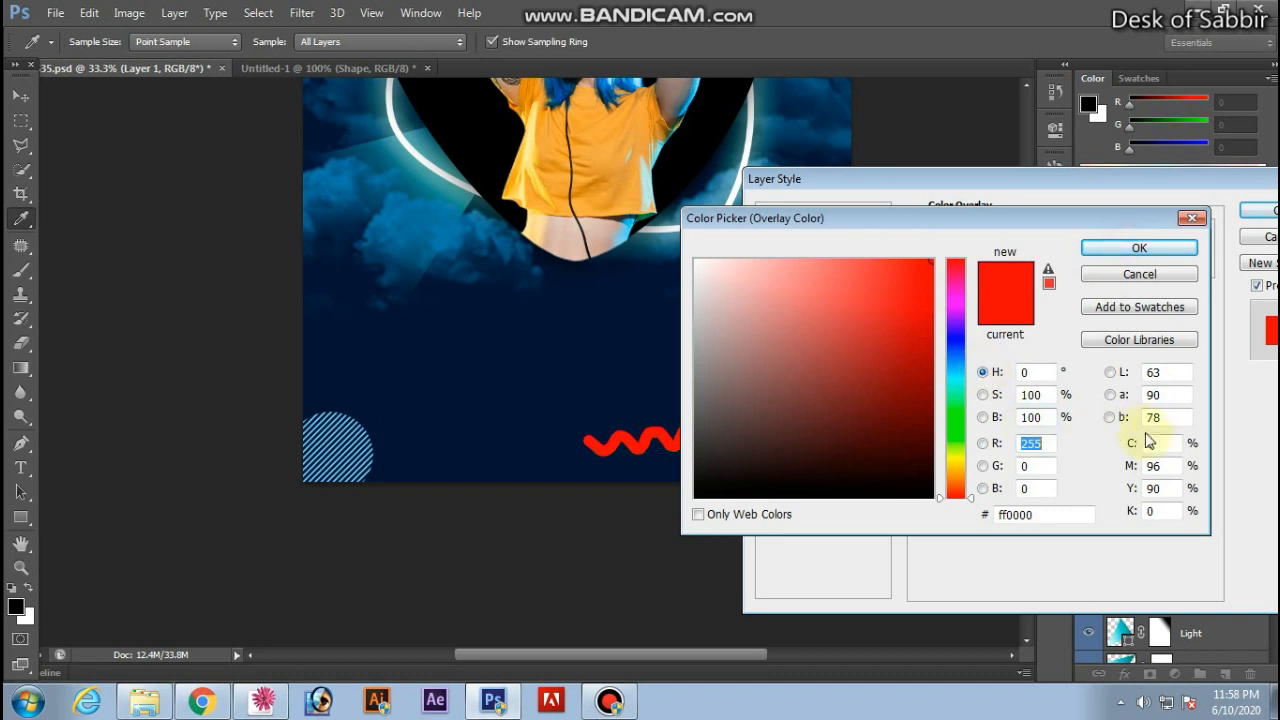
text(100)
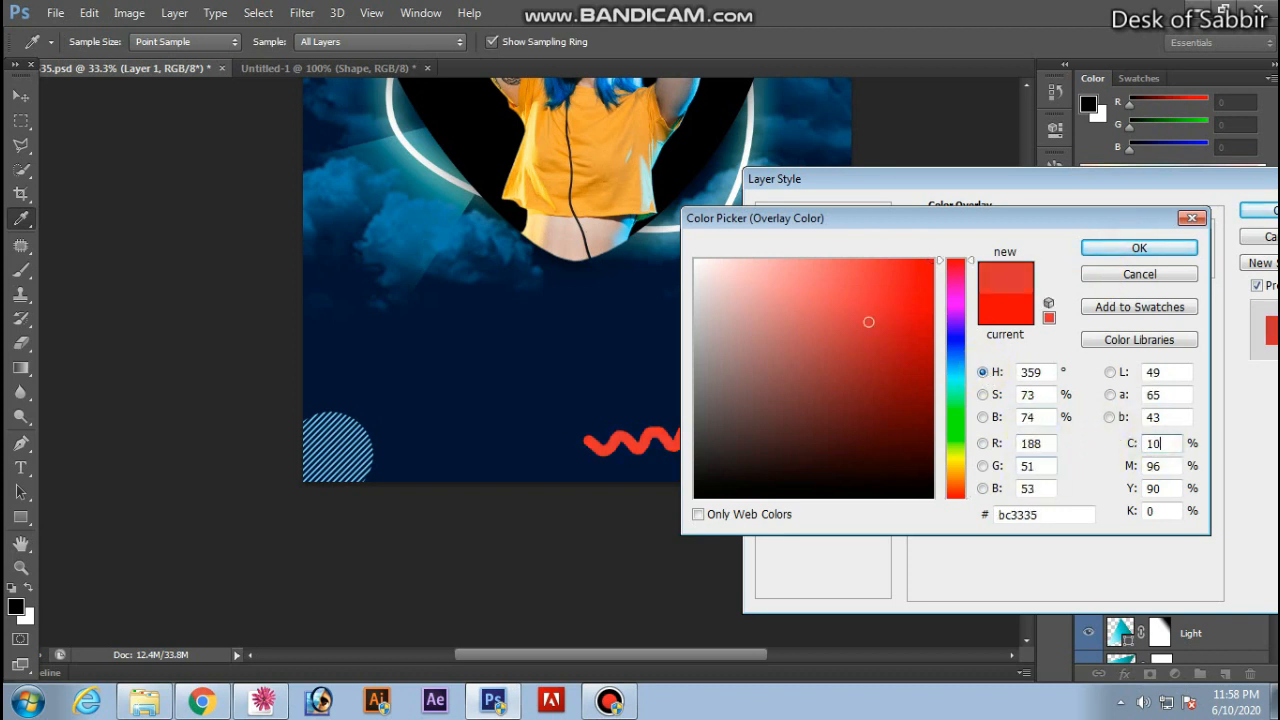
key(Tab)
text(0)
key(Tab)
text(0)
key(Tab)
text(0)
key(Return)
key(Return)
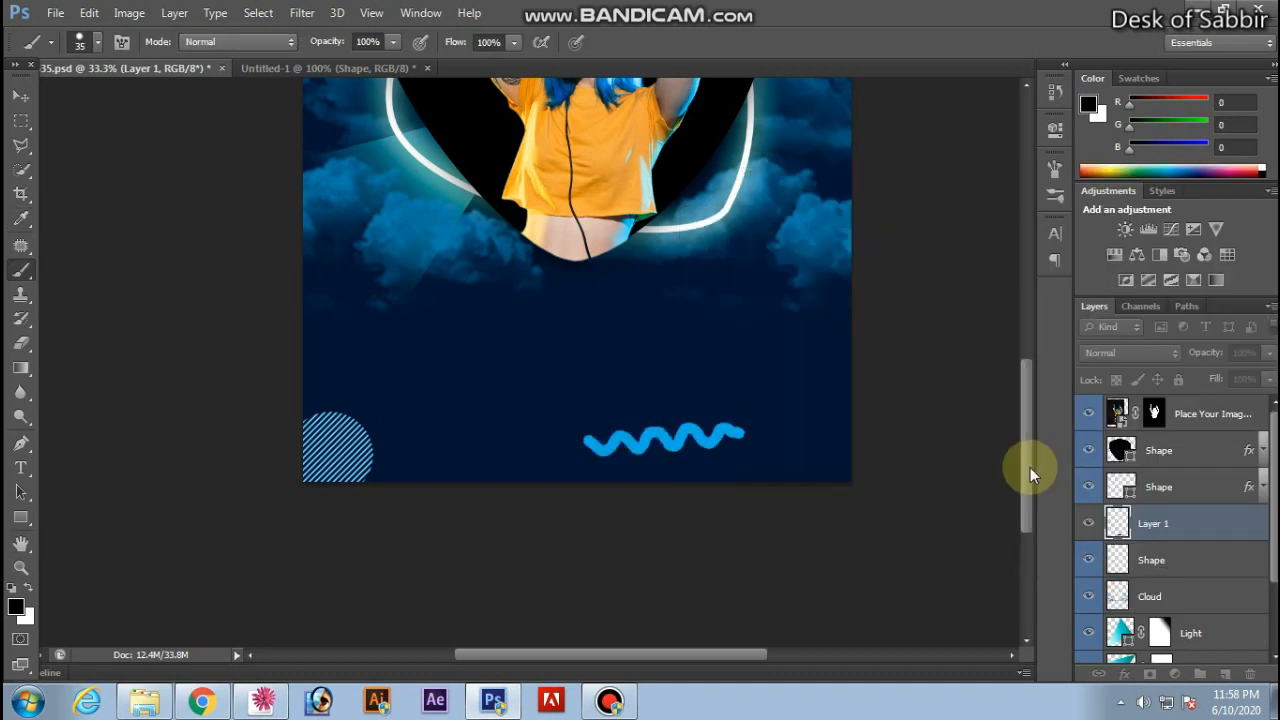
Scale the blue wavy line down to about 79%.
click(24, 96)
key(ctrl+minus)
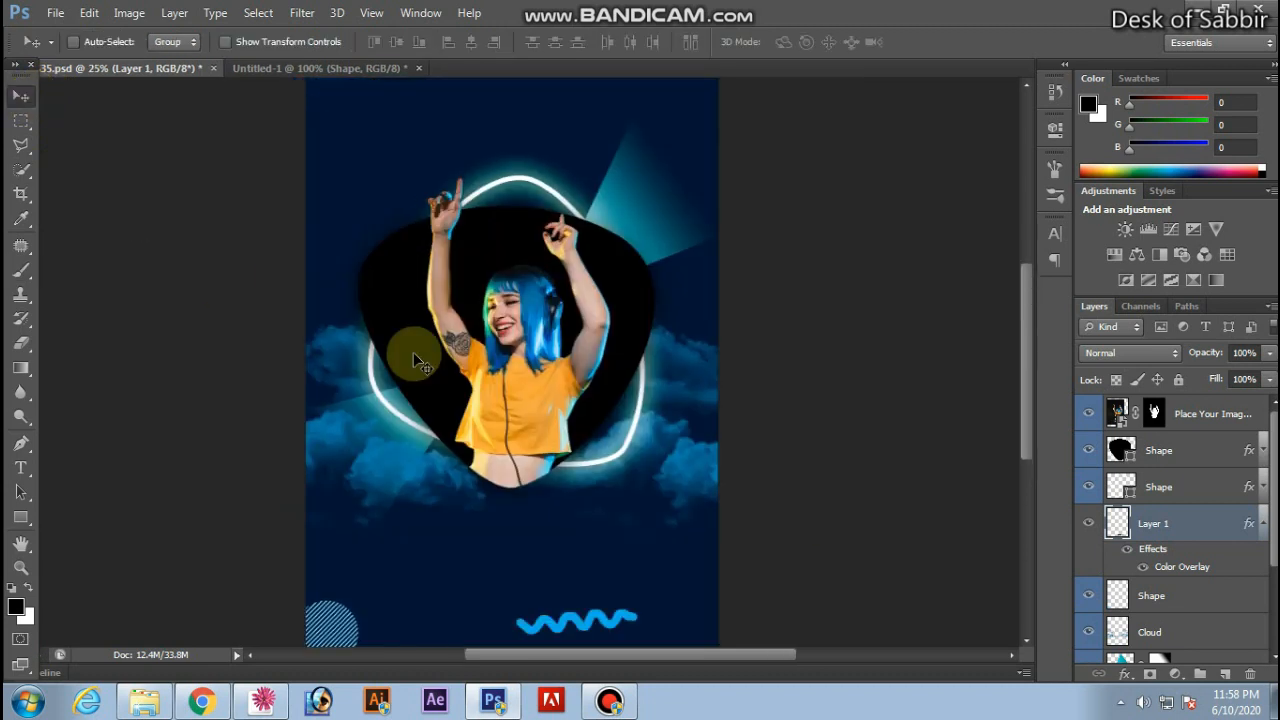
drag(654, 443, 697, 412)
key(ctrl+t)
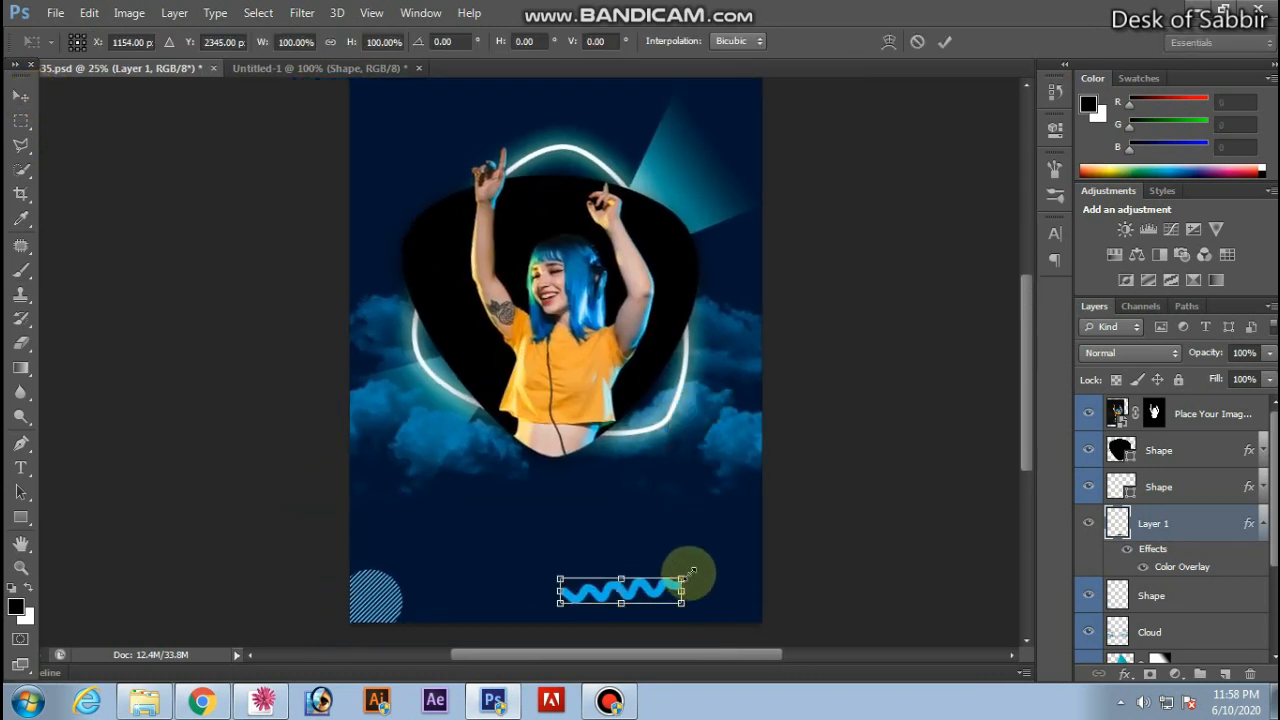
drag(683, 578, 670, 580)
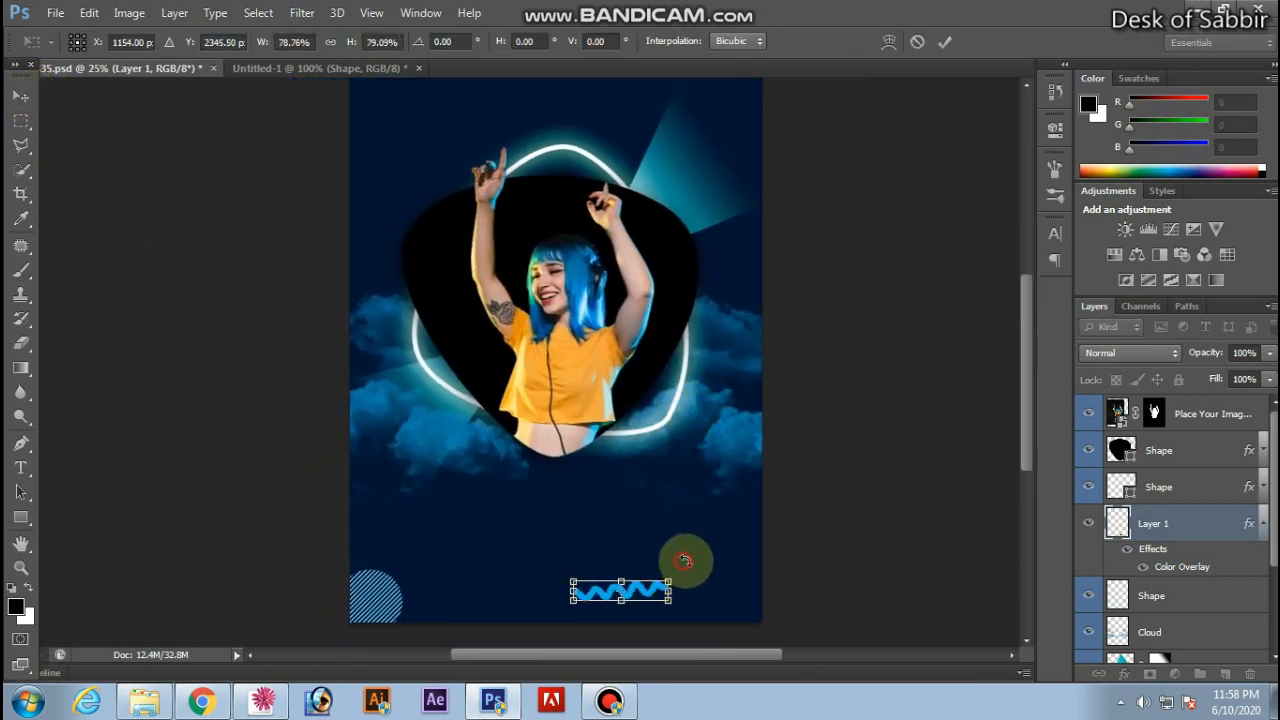
click(946, 42)
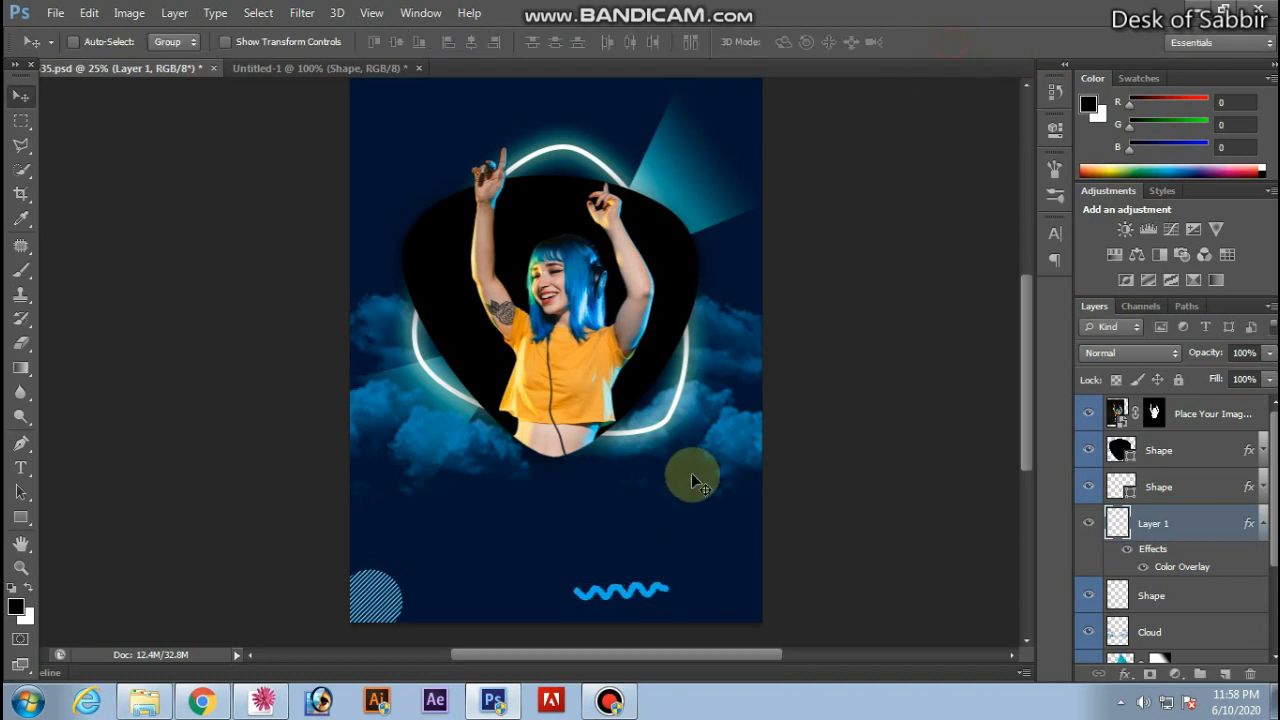
Move the wavy line toward the poster's lower-right corner and scale it down a little further.
drag(680, 518, 686, 476)
drag(654, 541, 742, 534)
key(ctrl+t)
click(941, 45)
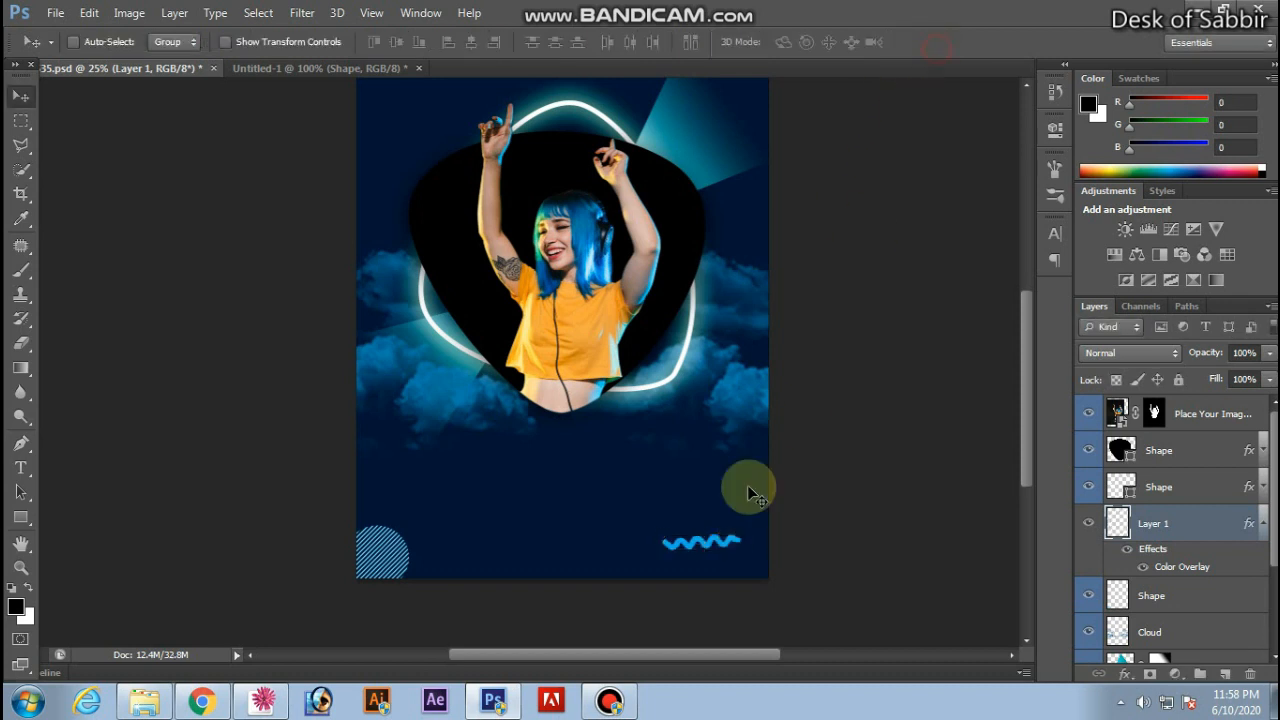
Fine-tune the wavy line's position beside the lower-right corner by nudging it slightly down and to the right.
drag(731, 543, 733, 541)
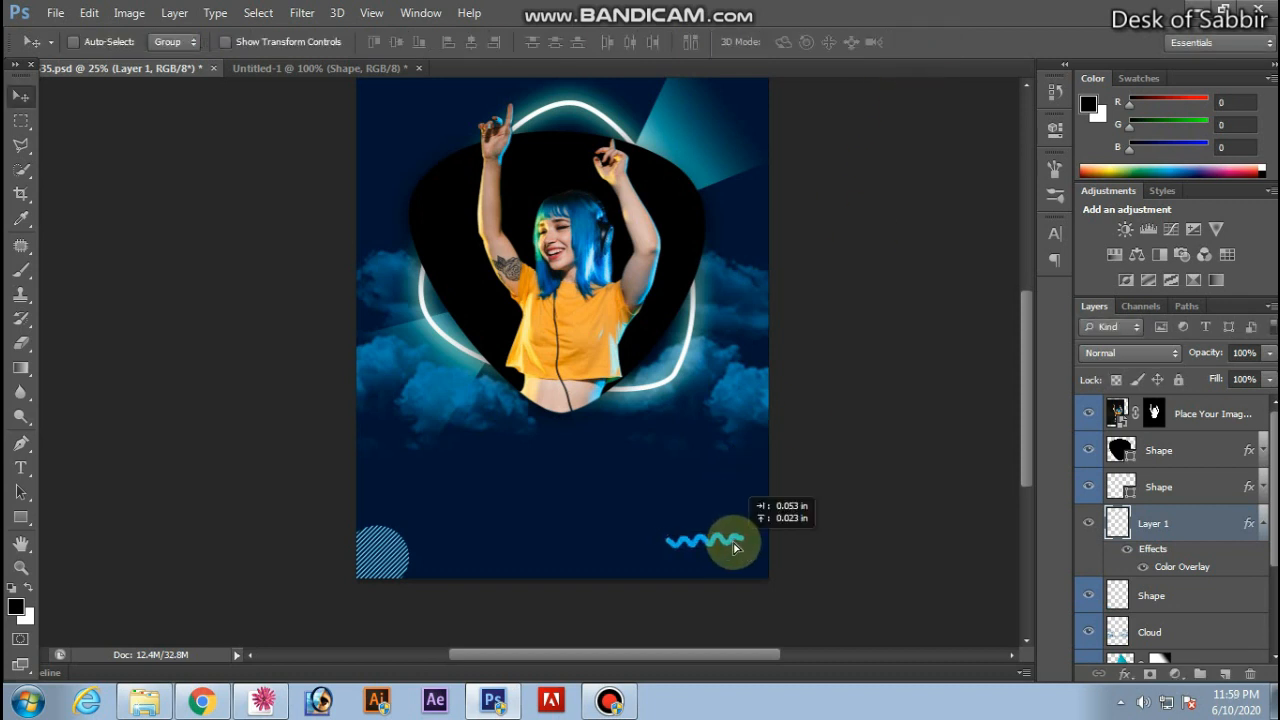
key(Down)
key(Down)
key(Down)
key(Down)
key(Down)
key(Down)
key(Down)
key(Down)
key(Down)
key(Down)
key(Down)
key(Down)
key(Down)
key(Down)
key(Down)
key(Down)
key(Down)
key(Down)
key(Down)
key(Down)
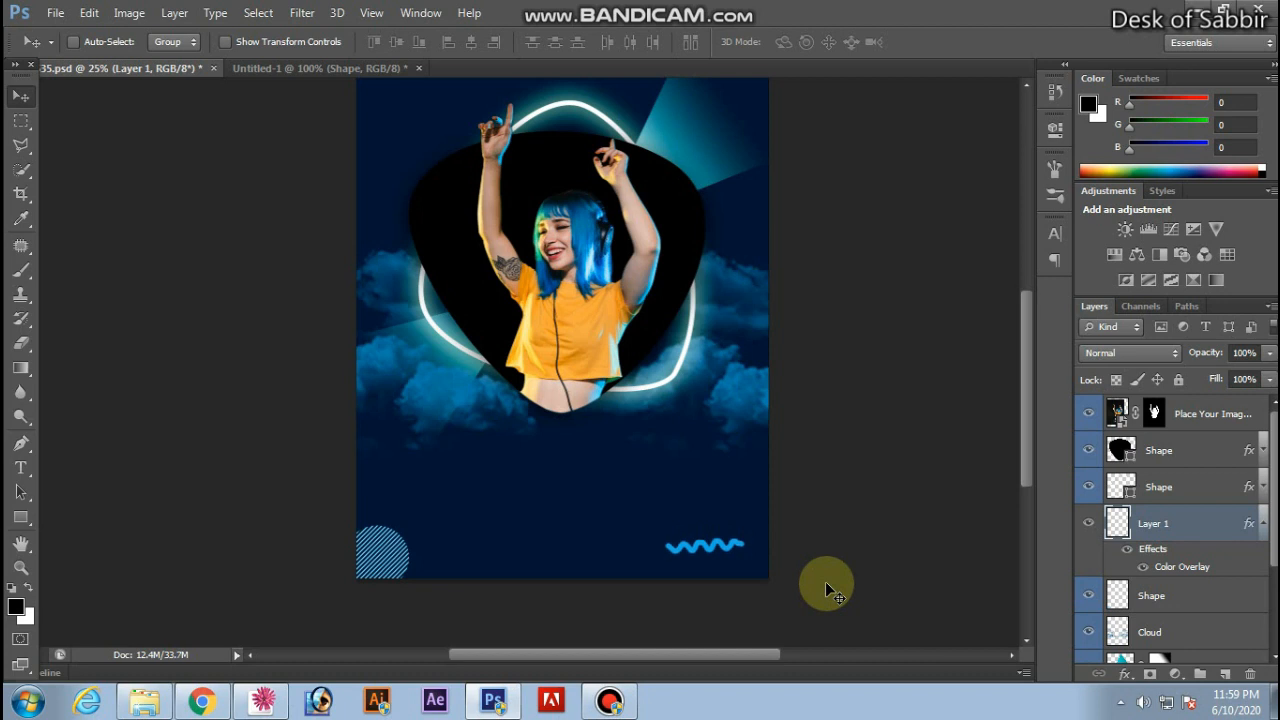
key(Right)
key(Right)
key(Right)
key(Right)
key(Right)
key(Right)
key(Right)
key(Right)
key(Right)
key(Right)
key(Right)
key(Right)
Copy a small square of the white background from the poster's upper-left area to a new layer and bring it to the front.
drag(707, 443, 717, 474)
drag(693, 404, 709, 467)
drag(696, 385, 714, 425)
drag(688, 352, 749, 351)
ctrl+click(675, 351)
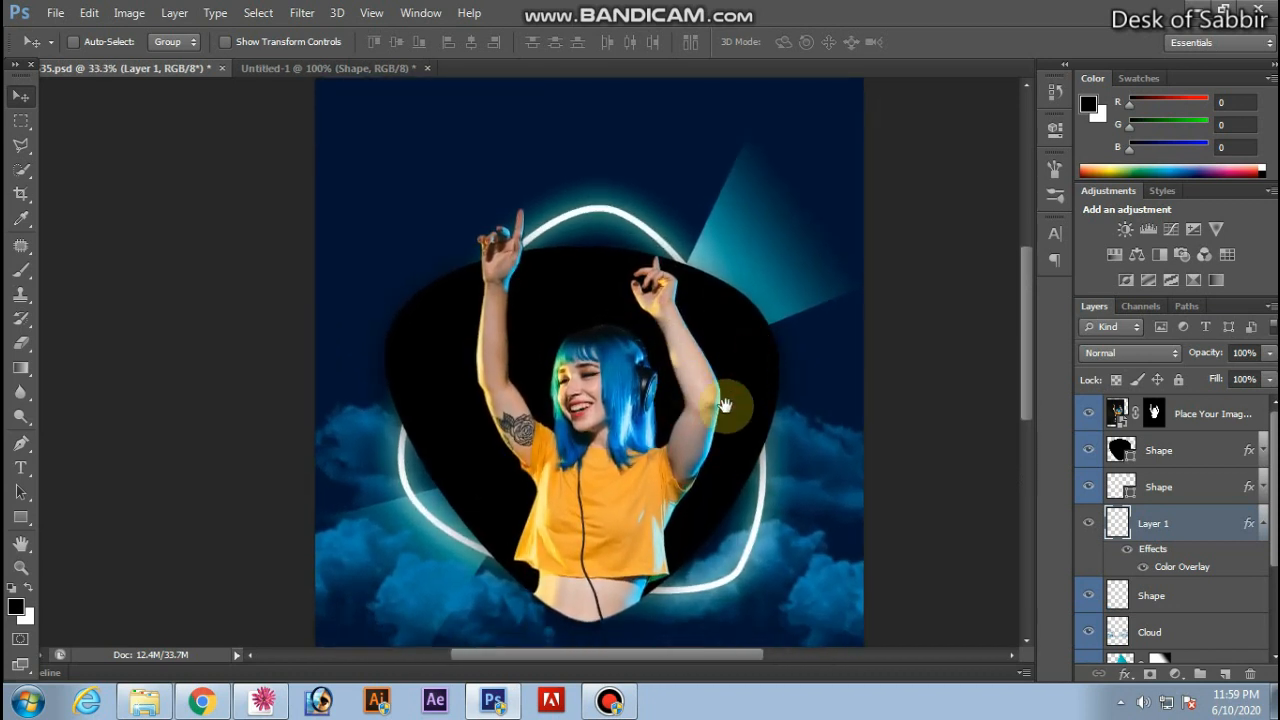
drag(698, 413, 687, 417)
mouse_move(661, 489)
mouse_down()
mouse_move(666, 423)
mouse_move(685, 488)
mouse_up()
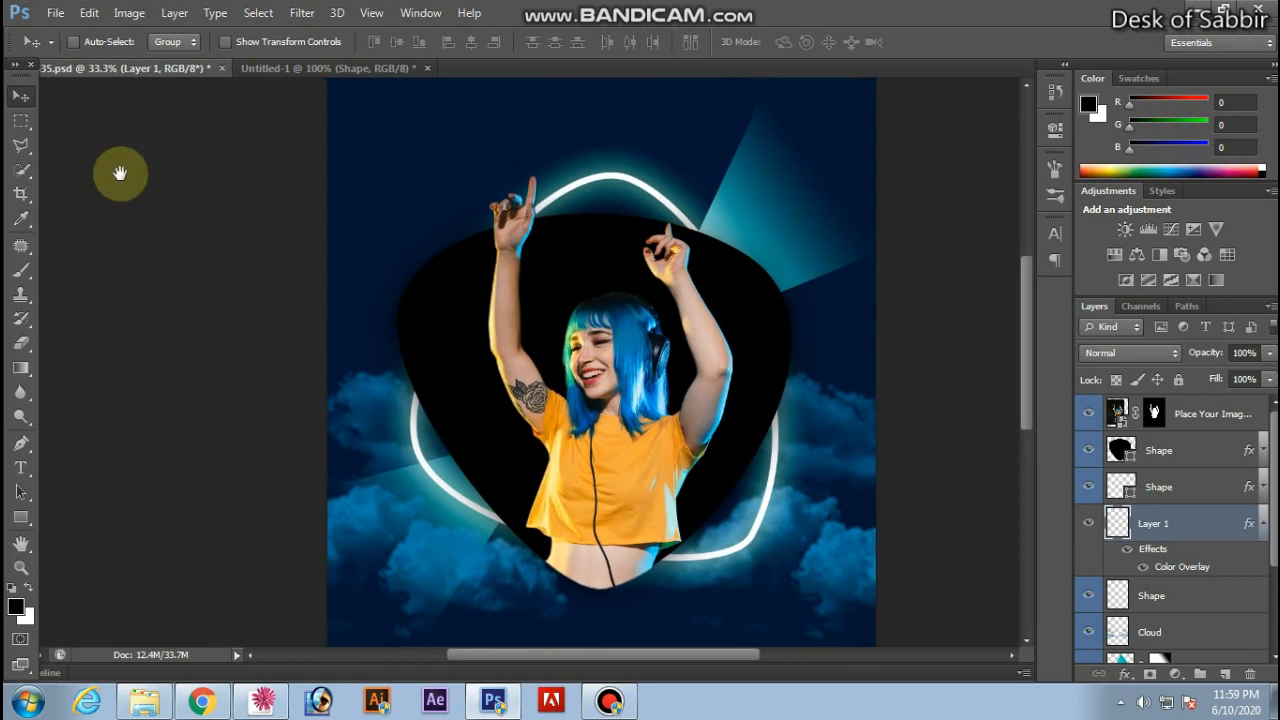
click(22, 128)
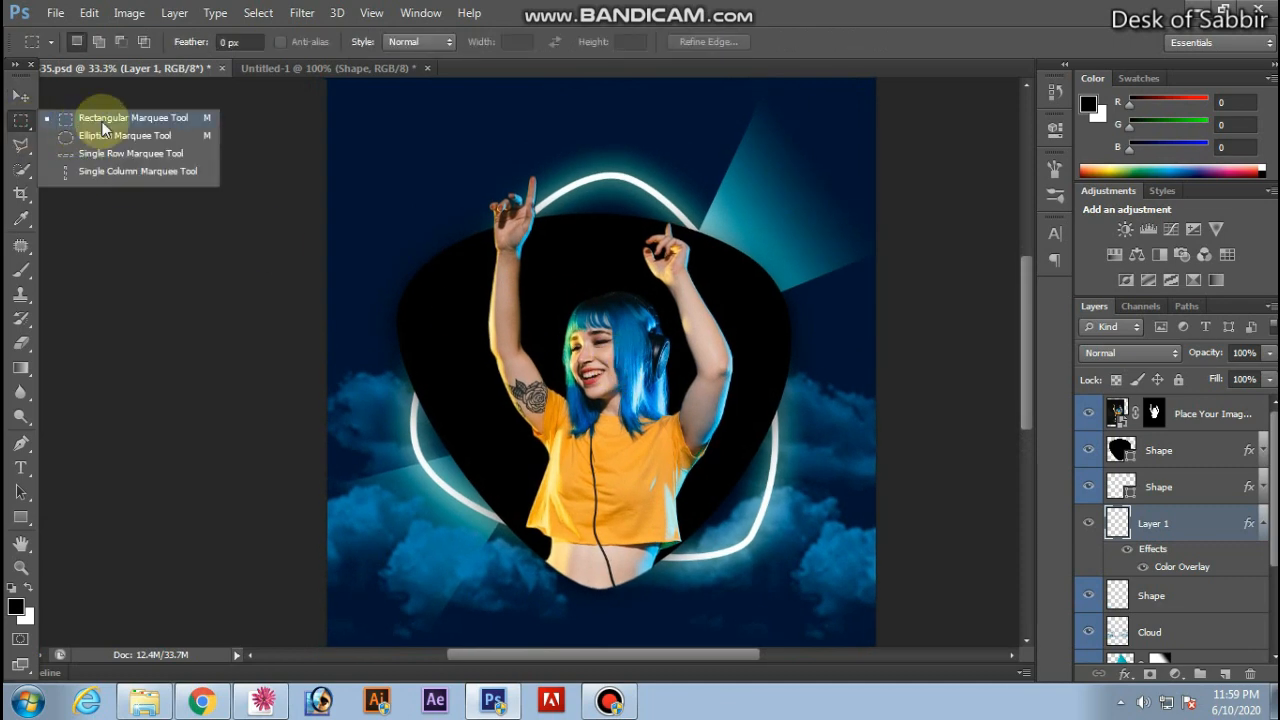
click(104, 122)
drag(355, 153, 432, 229)
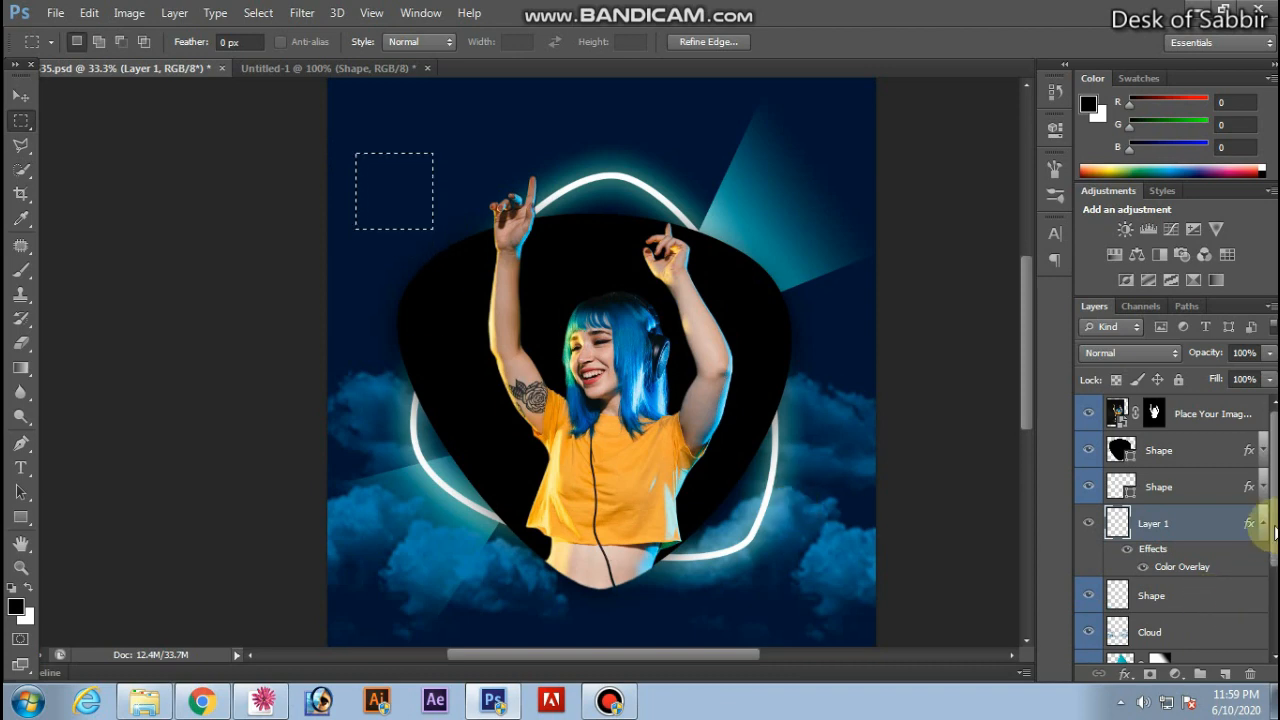
drag(1262, 525, 1262, 650)
click(1136, 645)
key(ctrl+j)
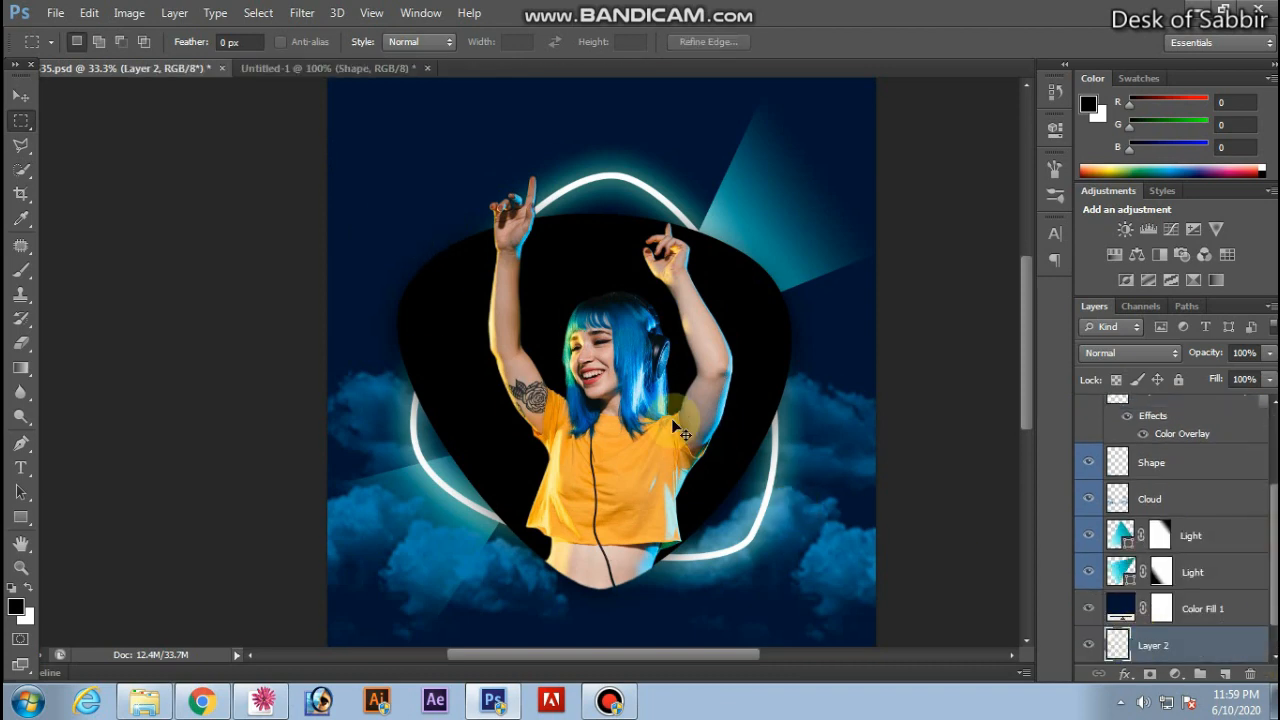
key(ctrl+shift+bracketright)
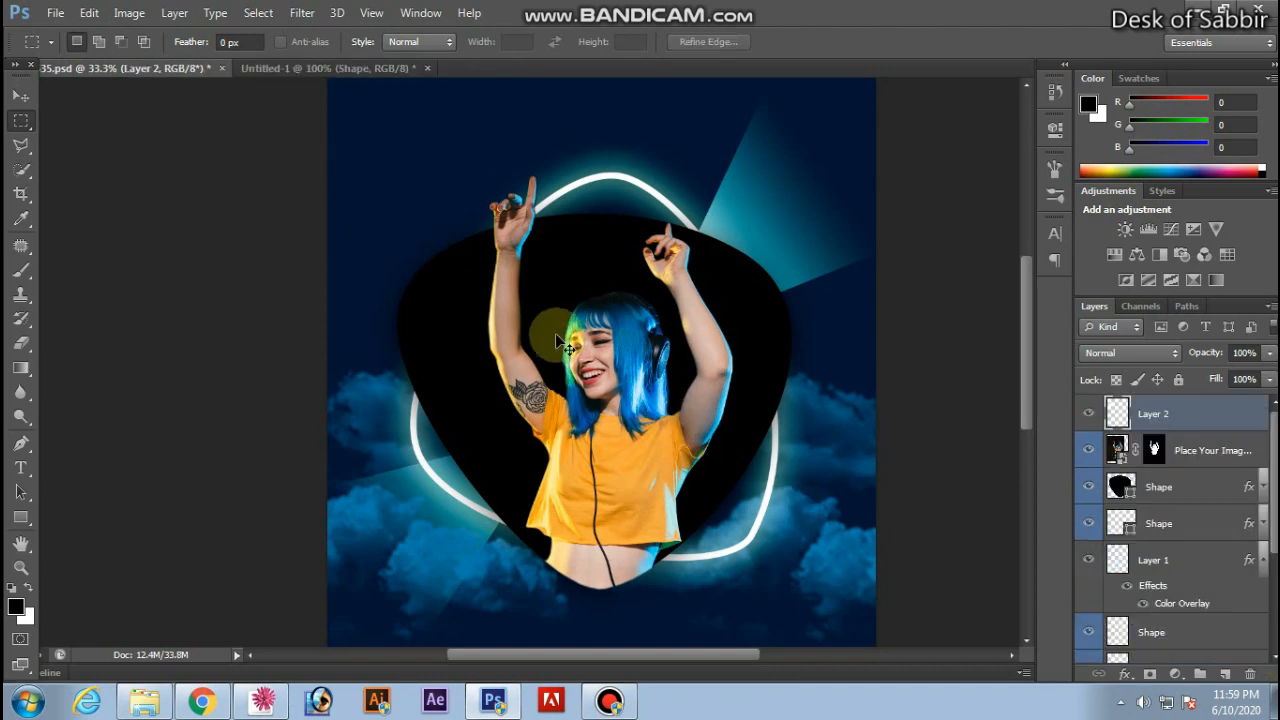
Draw a Pen path running diagonally across the white square and around its lower-right half, and convert it to a selection.
click(21, 443)
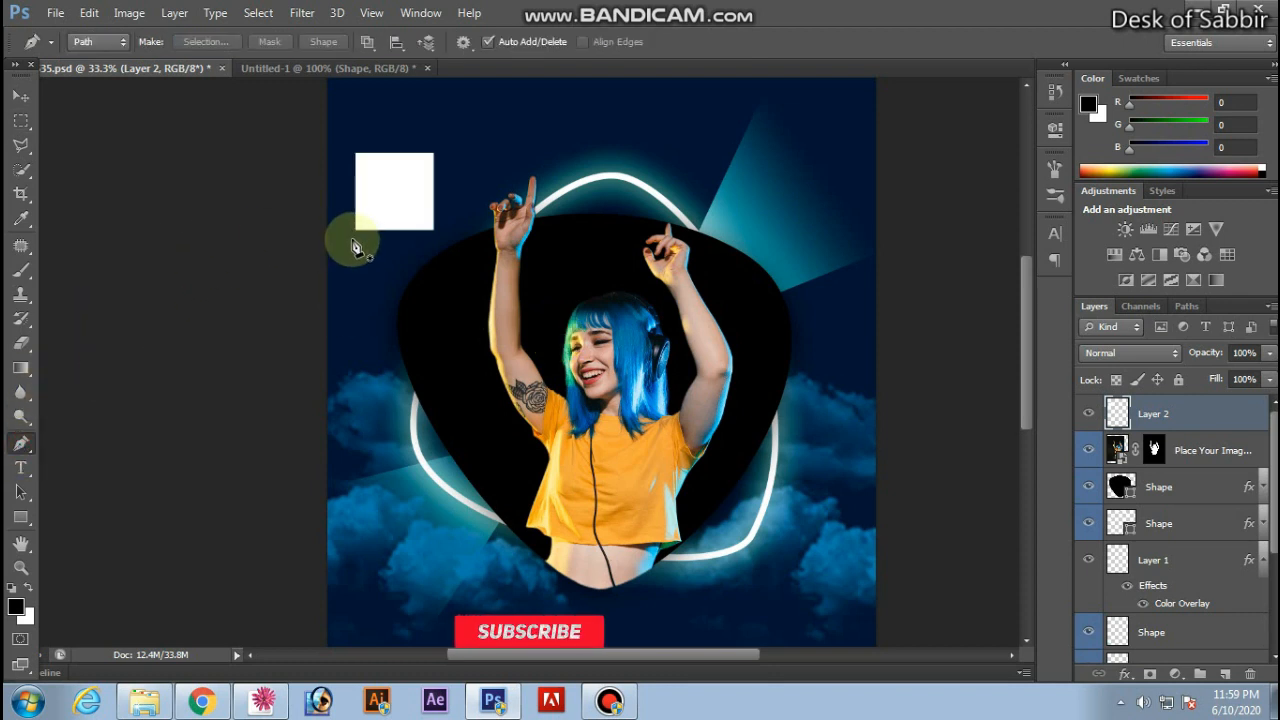
drag(352, 239, 458, 123)
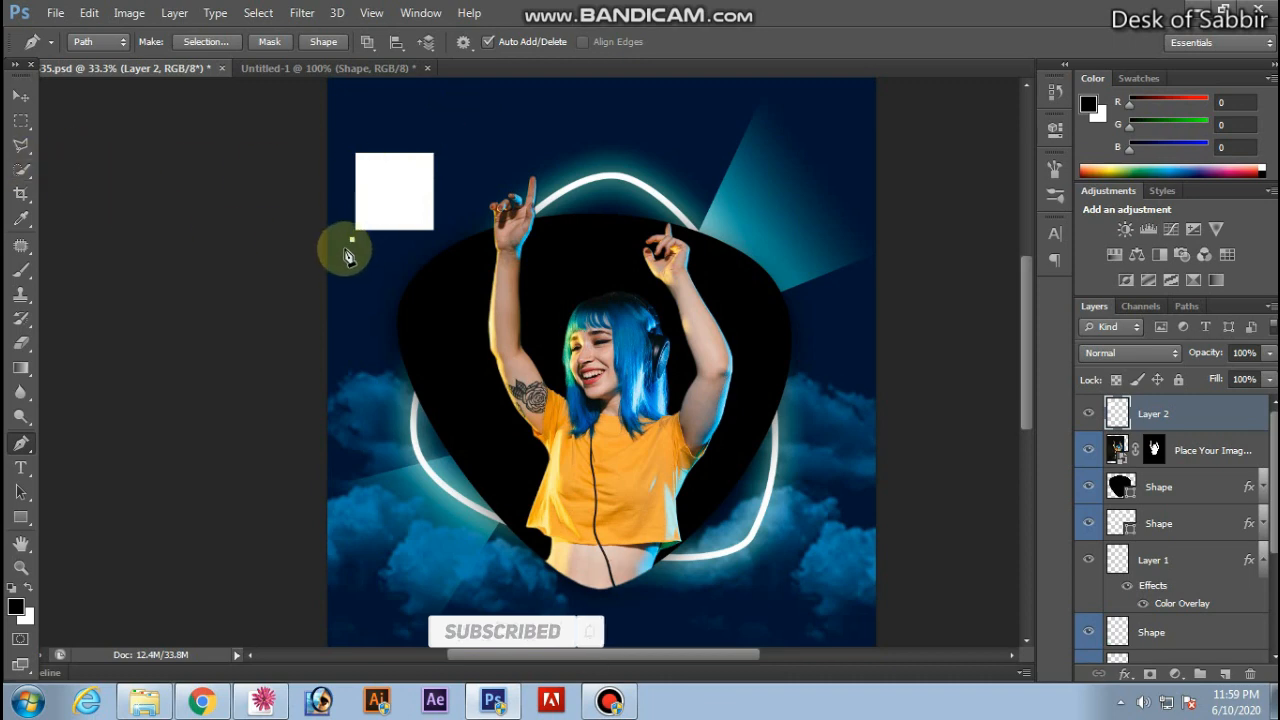
click(353, 241)
drag(352, 240, 448, 132)
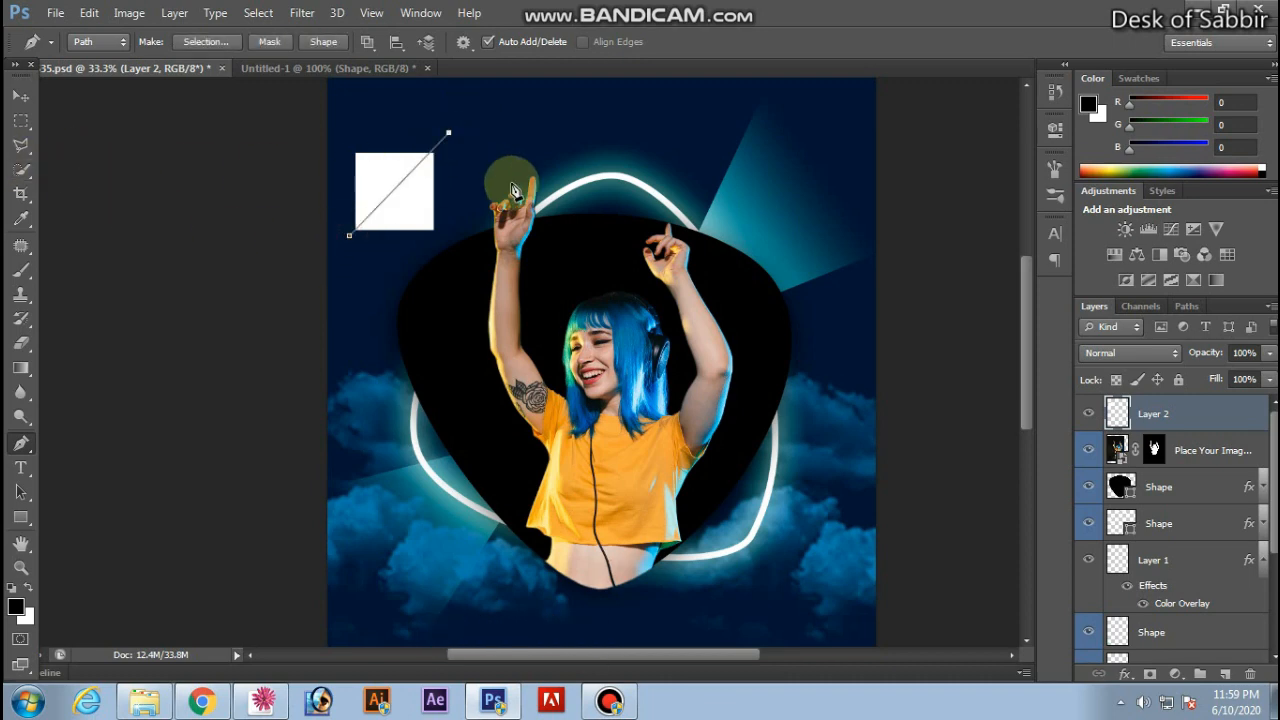
key(ctrl+Return)
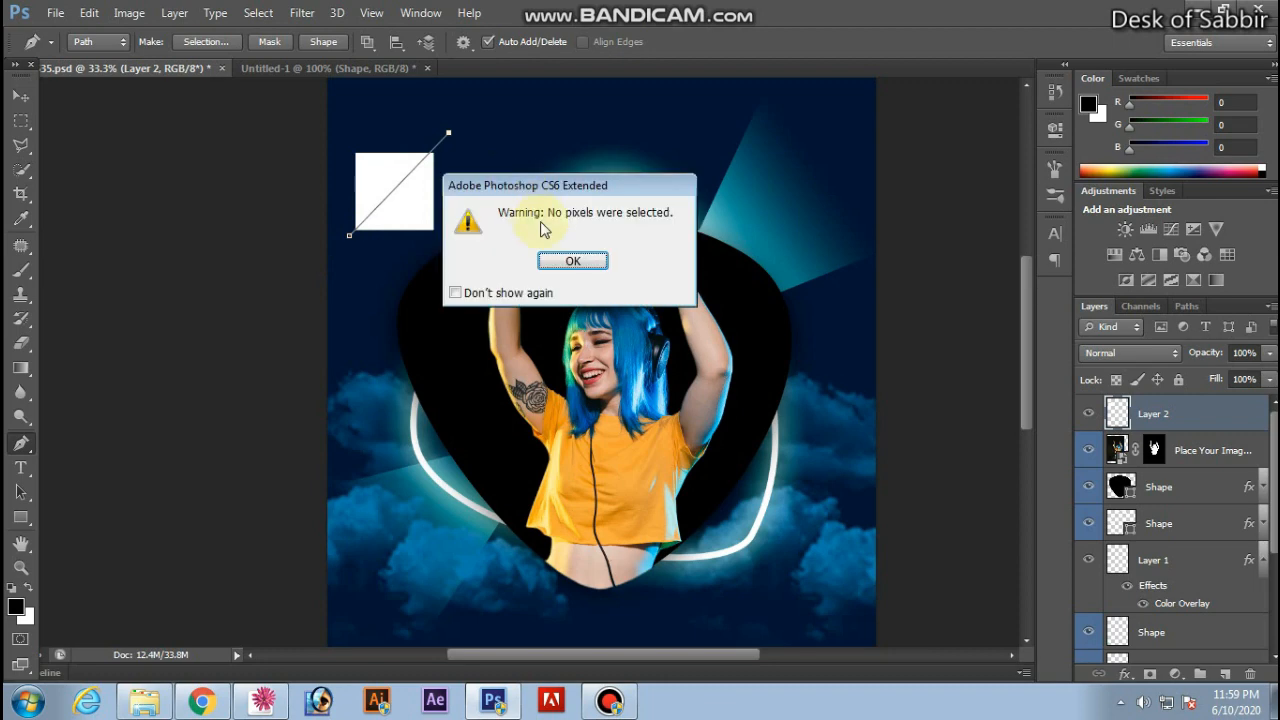
click(566, 259)
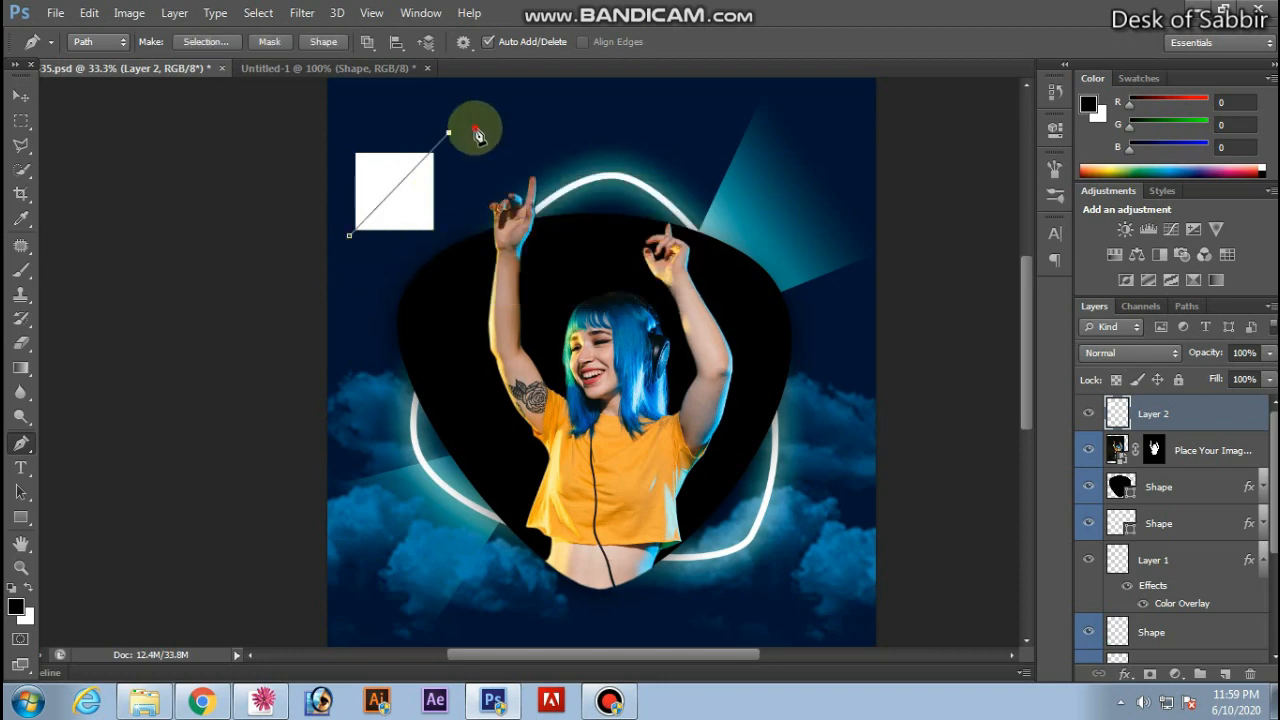
drag(476, 130, 483, 185)
click(412, 336)
key(ctrl+Return)
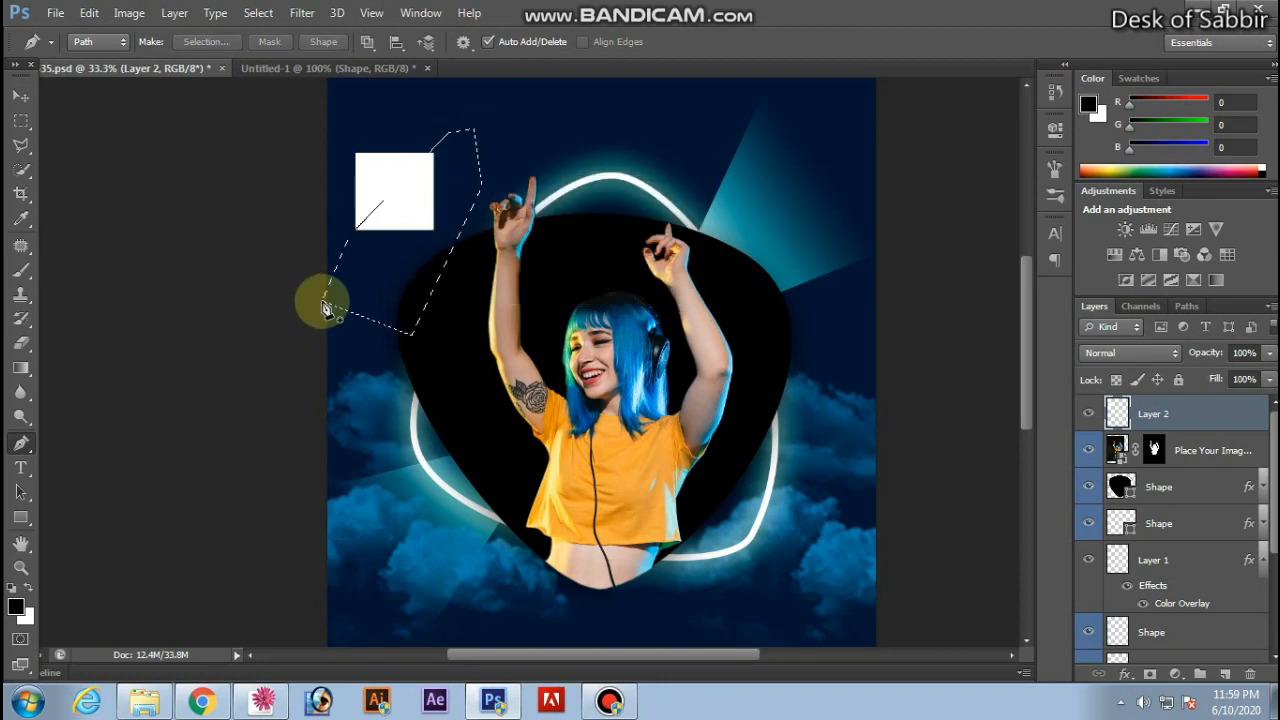
Delete the selected half of the white square to leave a triangle, and clear the selection.
key(v)
right_click(408, 211)
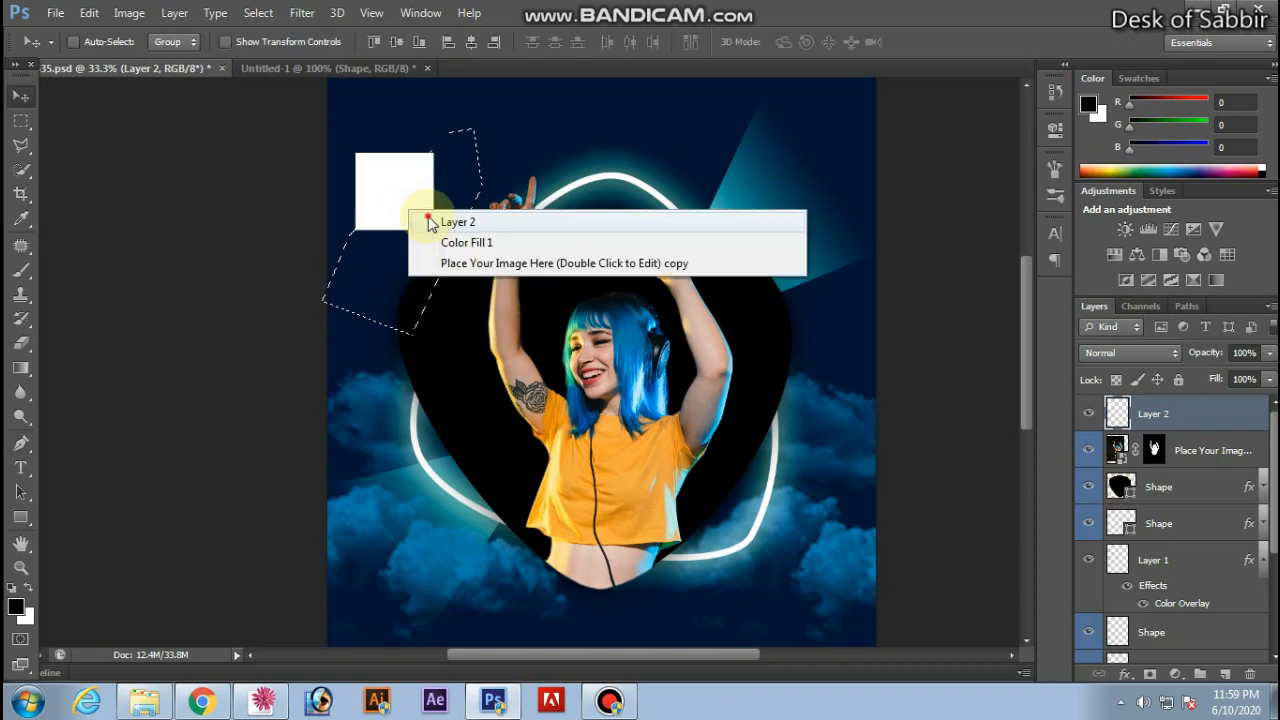
click(432, 222)
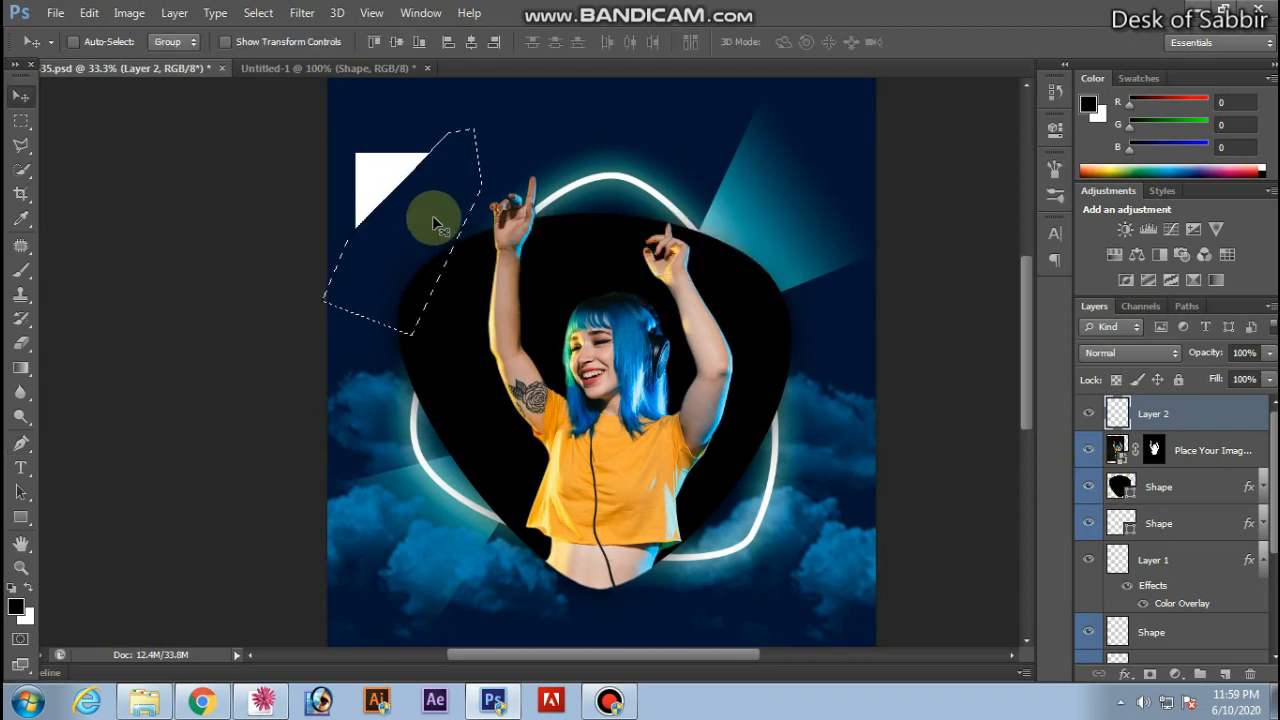
key(ctrl+d)
Move the white triangle onto the upper-right light beam, scale it to 79.75% and rotate it 100.28 degrees.
right_click(379, 165)
click(393, 176)
drag(500, 182, 810, 193)
key(ctrl+t)
drag(886, 143, 835, 232)
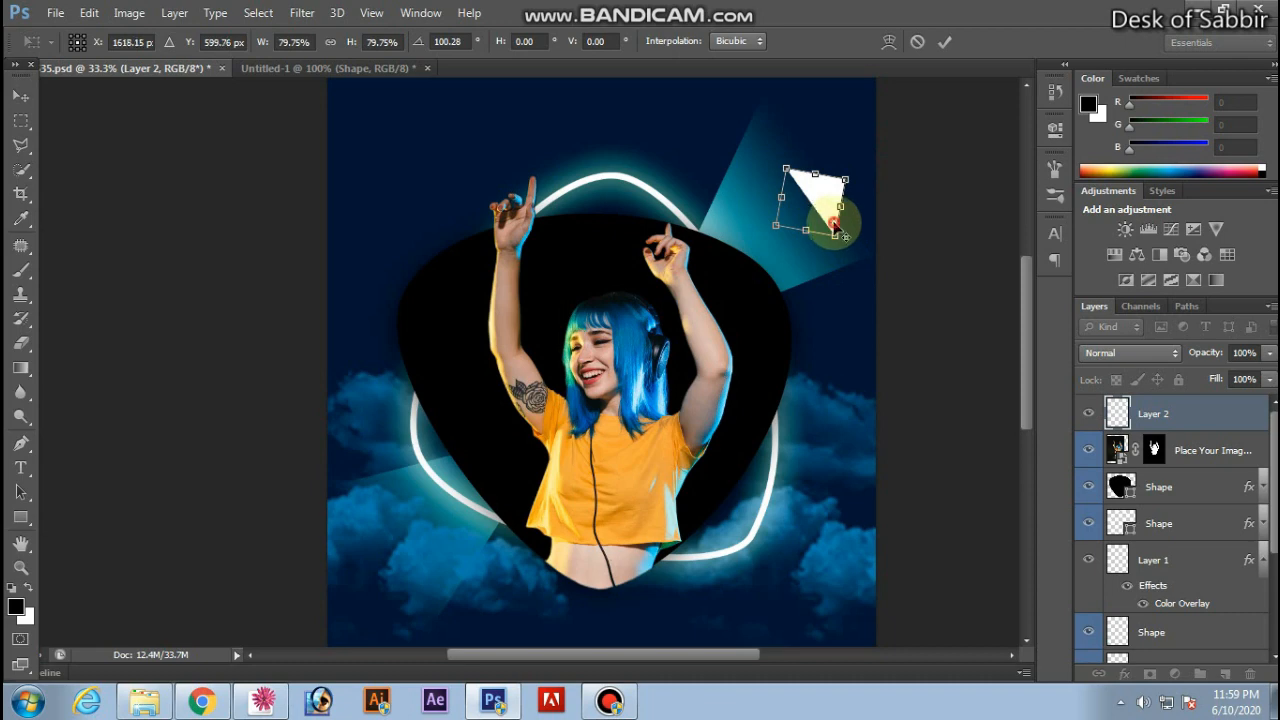
click(944, 45)
Scale the white triangle on the upper-right light beam to 72.40% width and 72.73% height.
key(ctrl+t)
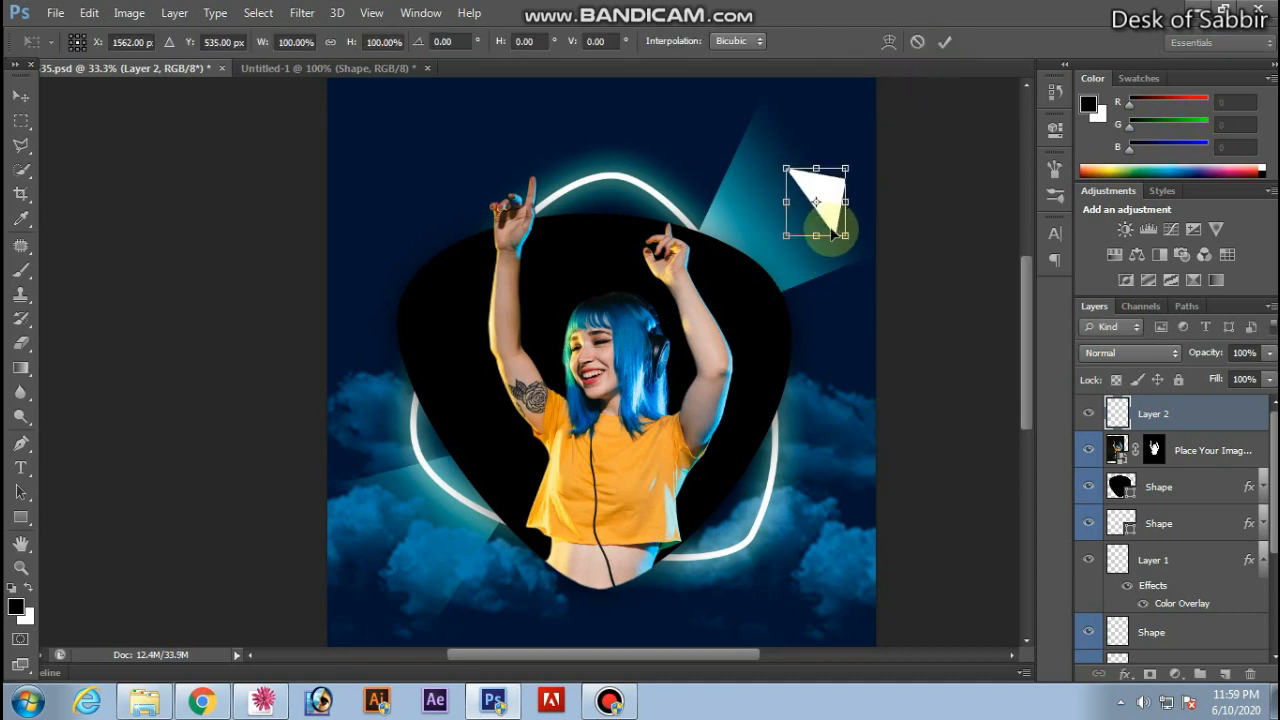
drag(845, 237, 840, 226)
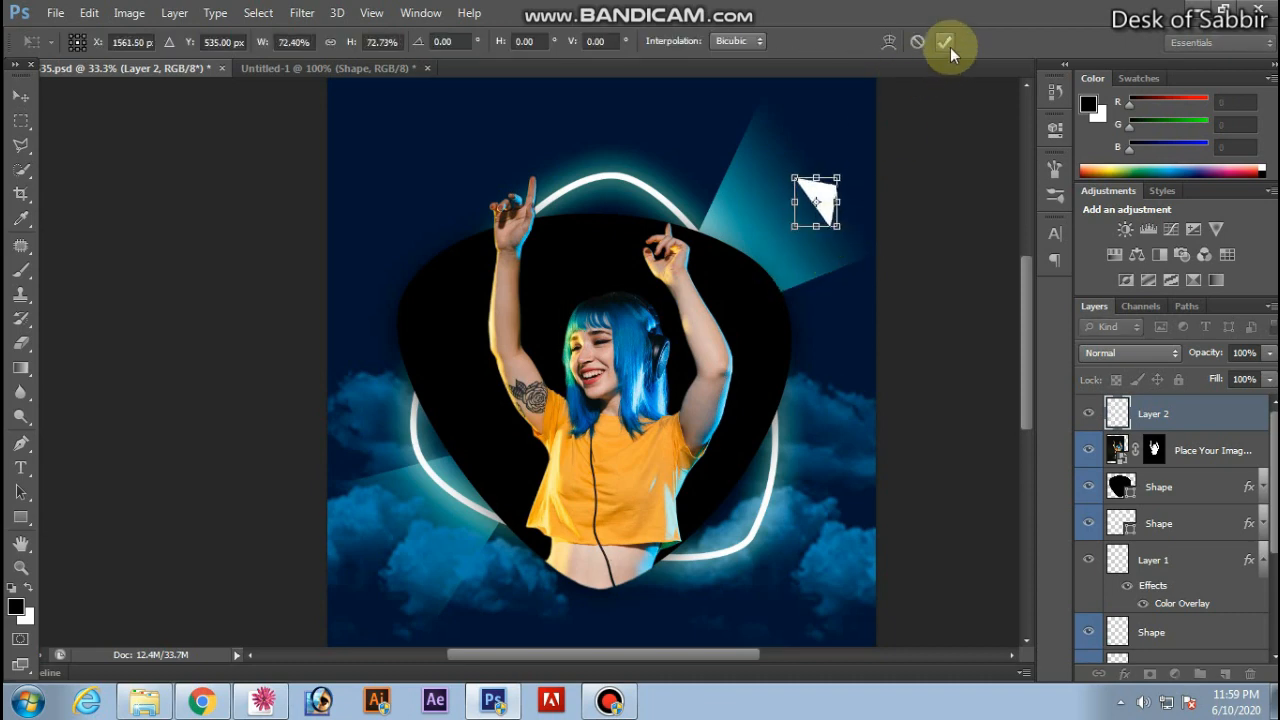
click(947, 45)
Add a Color Overlay to the triangle using C 40, M 0, Y 100, K 0.
key(ctrl+minus)
drag(709, 306, 749, 308)
click(1124, 674)
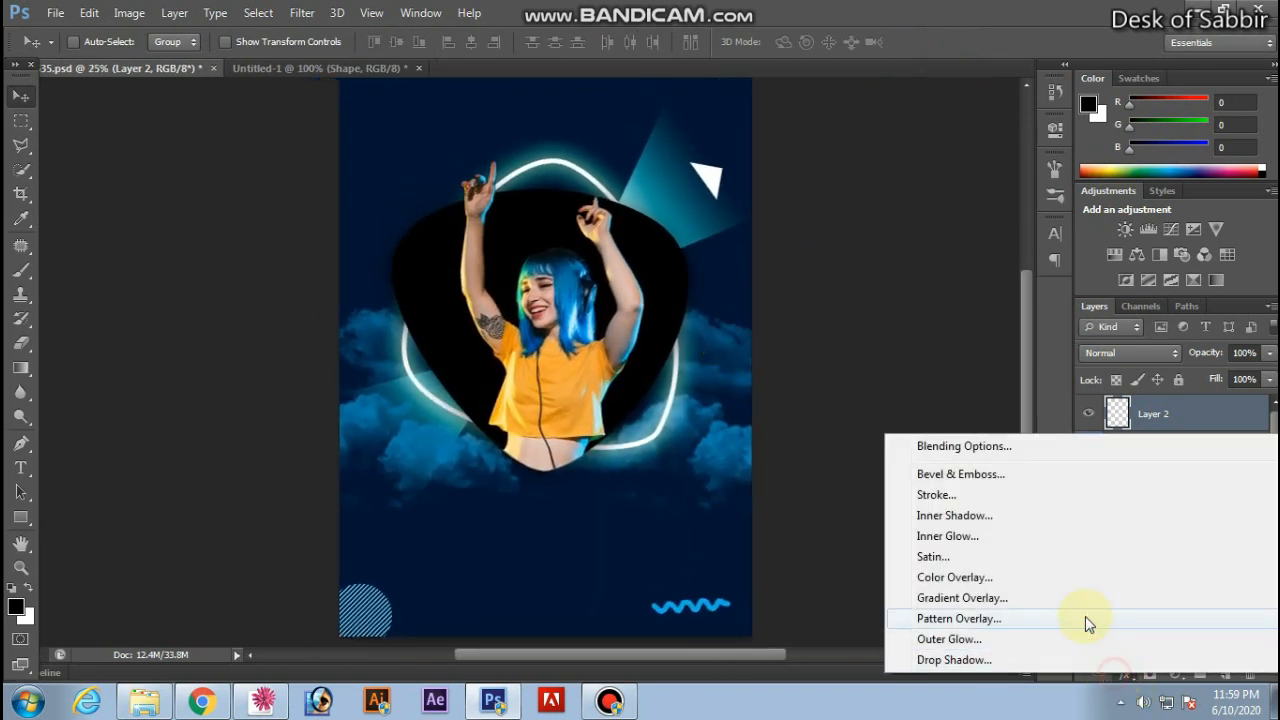
click(966, 578)
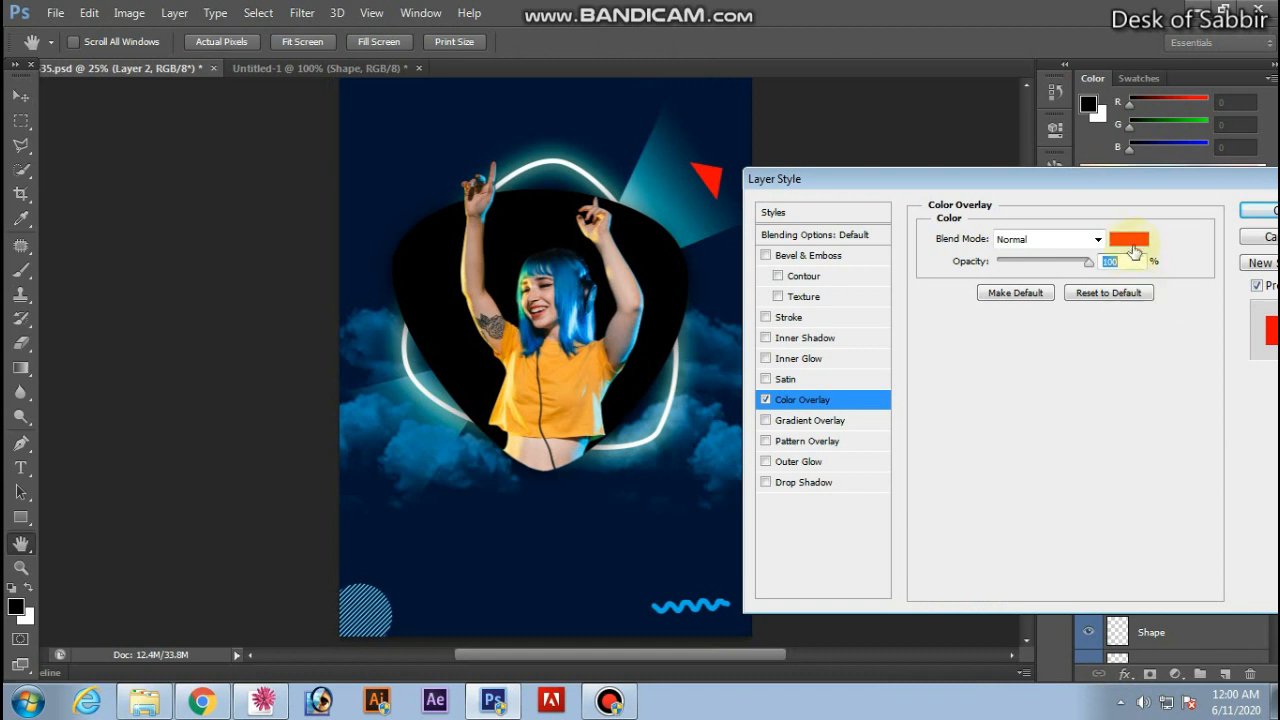
click(1133, 243)
text(40)
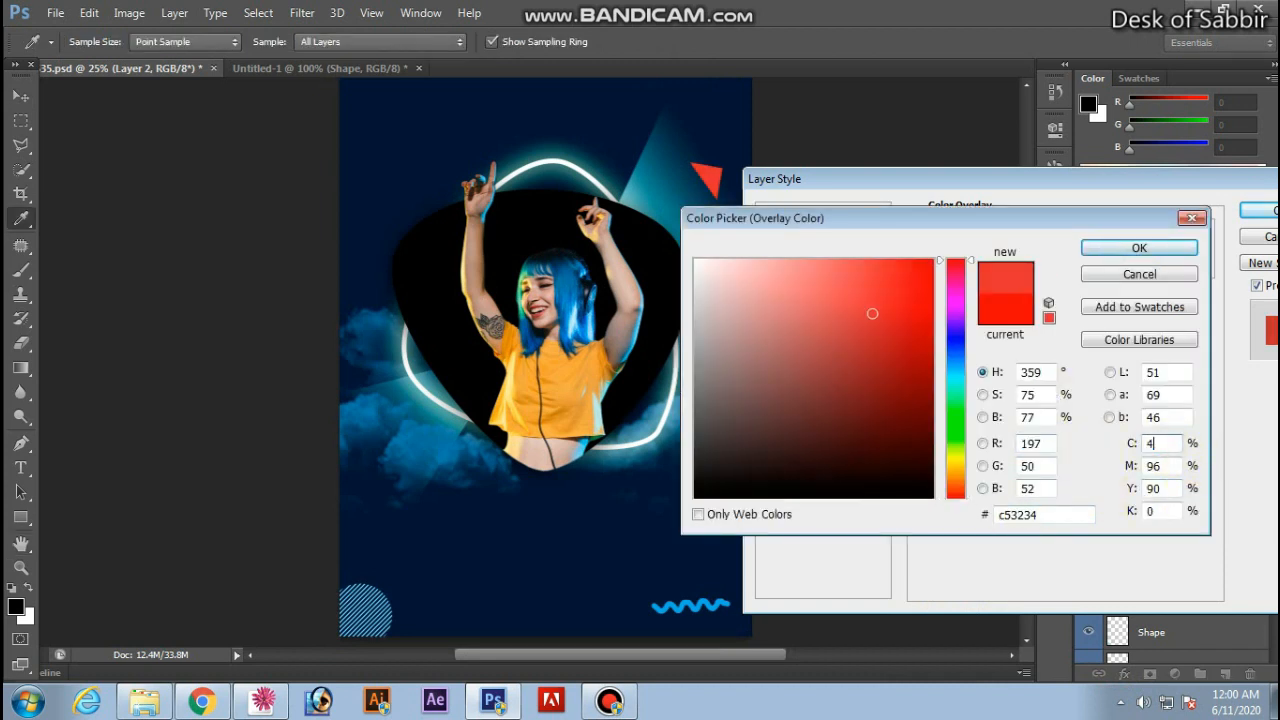
key(Tab)
text(0)
key(Tab)
text(100)
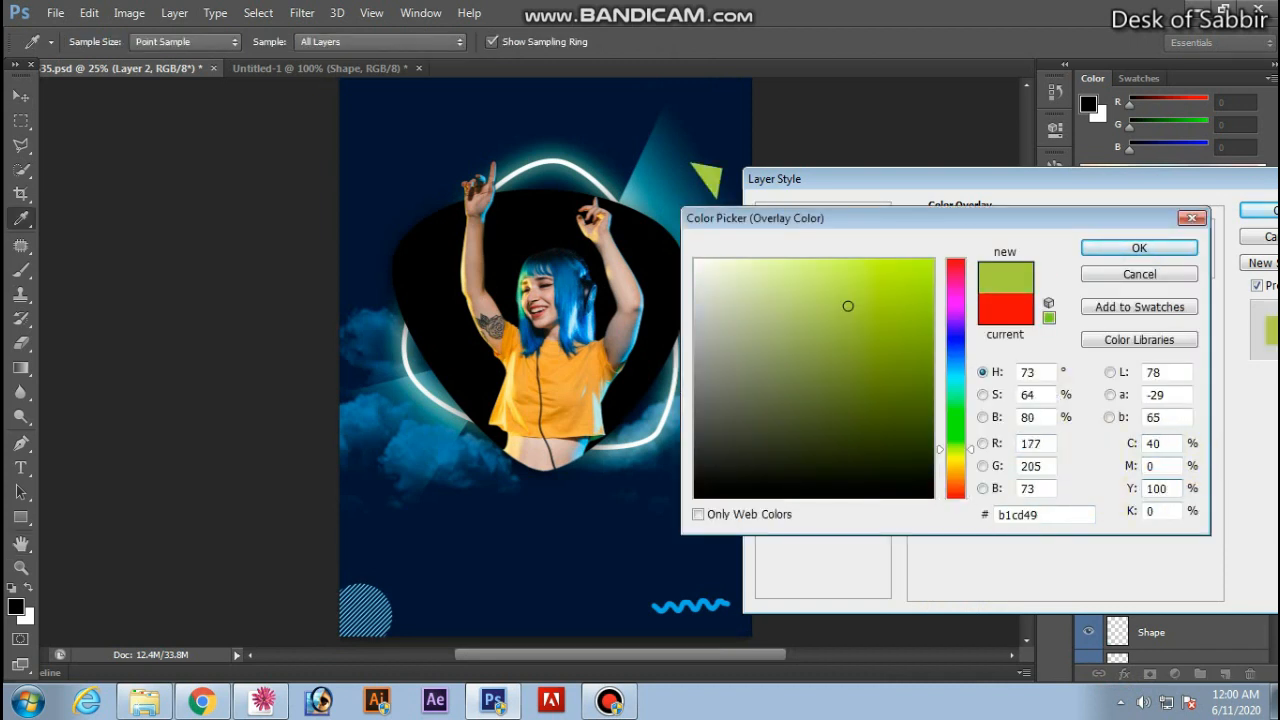
key(Return)
key(Return)
Examine the recoloured triangle against the whole poster and up close around the woman.
key(Tab)
key(ctrl+minus)
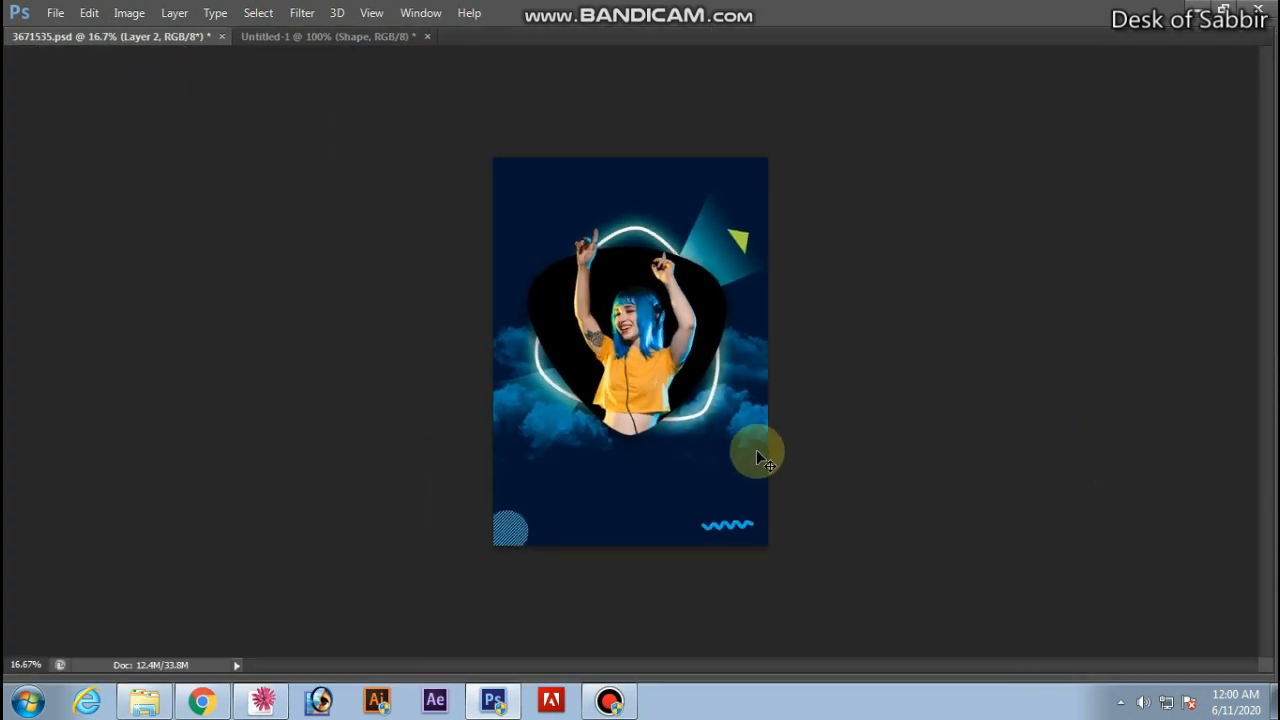
key(ctrl+plus)
ctrl+click(712, 321)
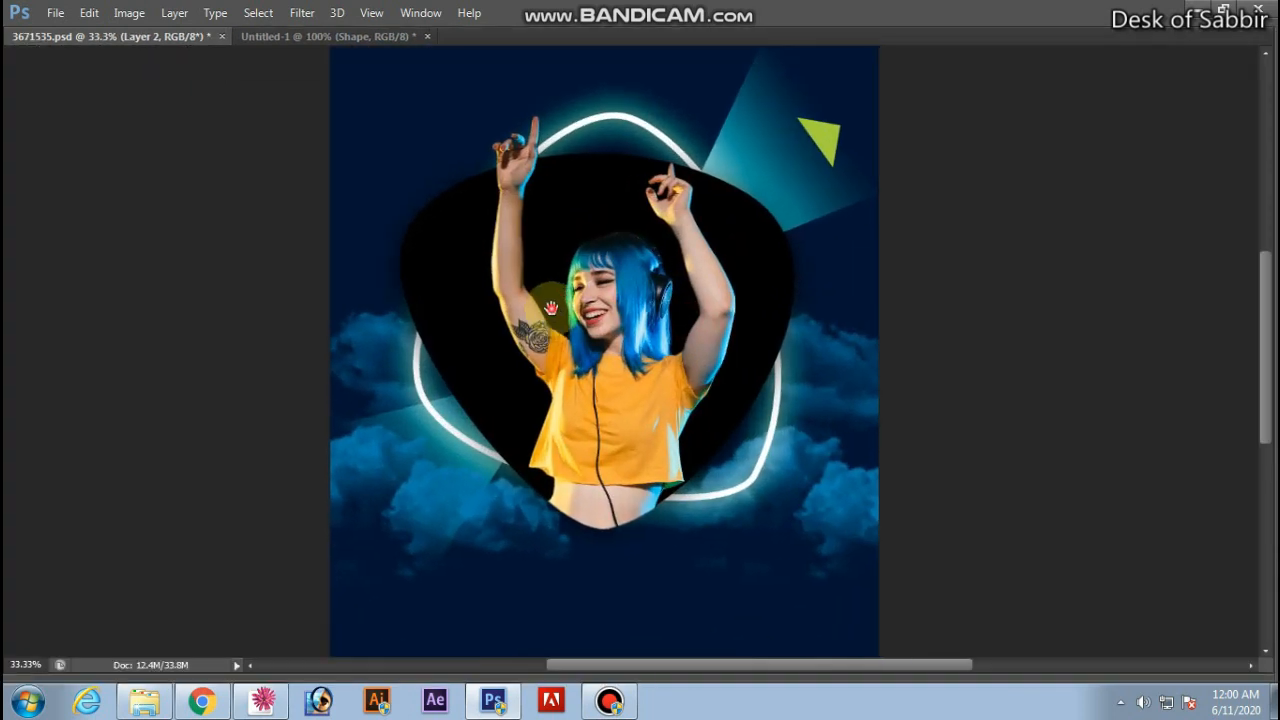
drag(549, 301, 614, 314)
ctrl+click(566, 312)
key(Tab)
drag(414, 360, 497, 380)
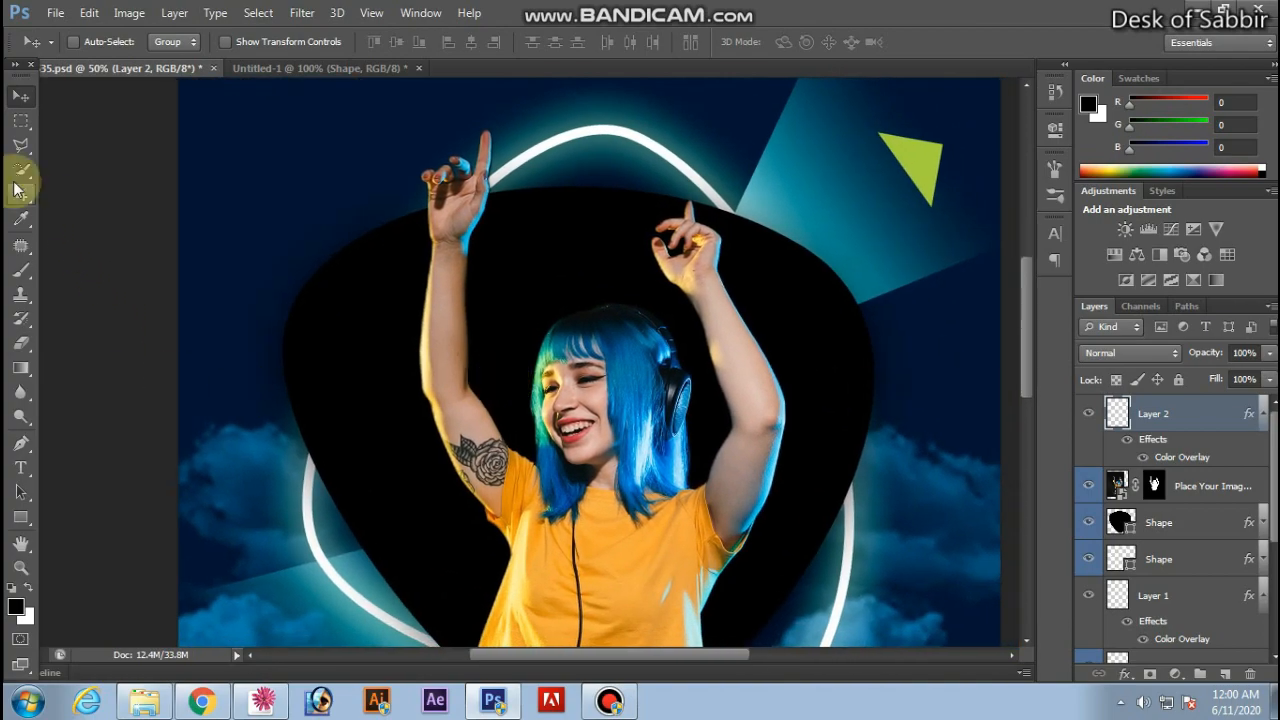
Draw an ellipse shape about 189 by 188 px in the dark area beside the woman's raised tattooed arm.
click(20, 294)
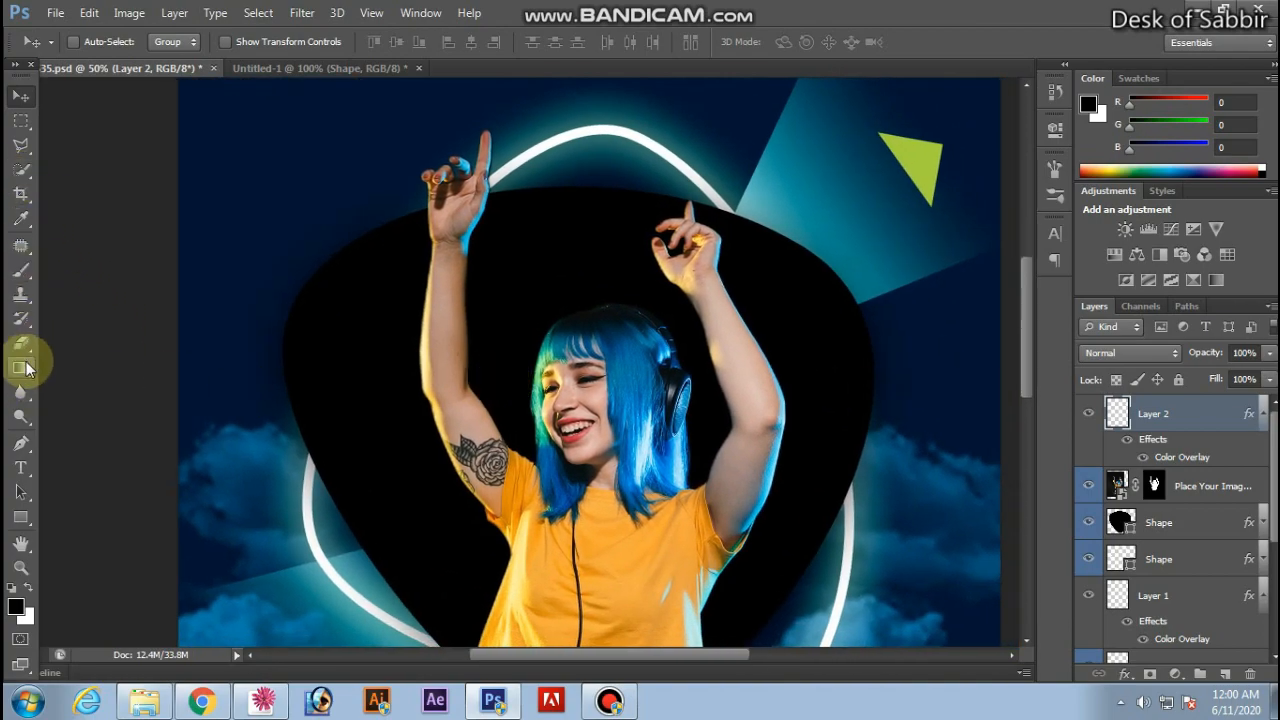
click(21, 322)
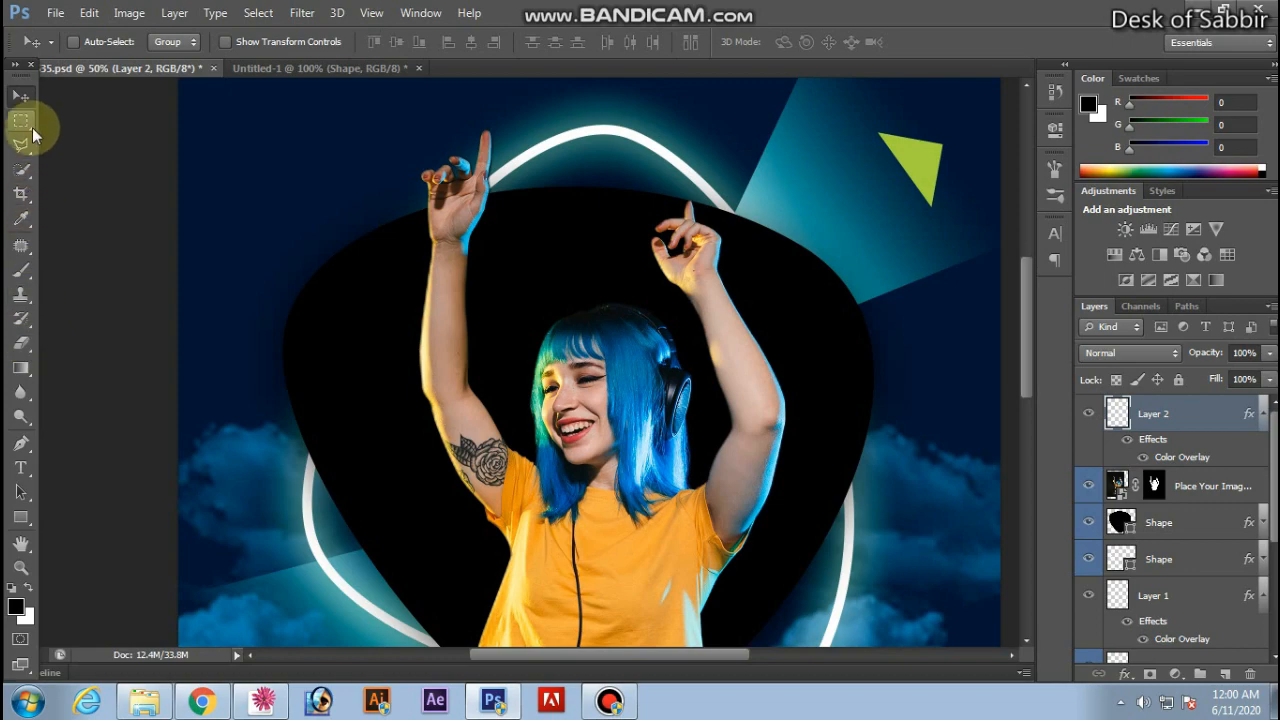
click(22, 517)
right_click(25, 520)
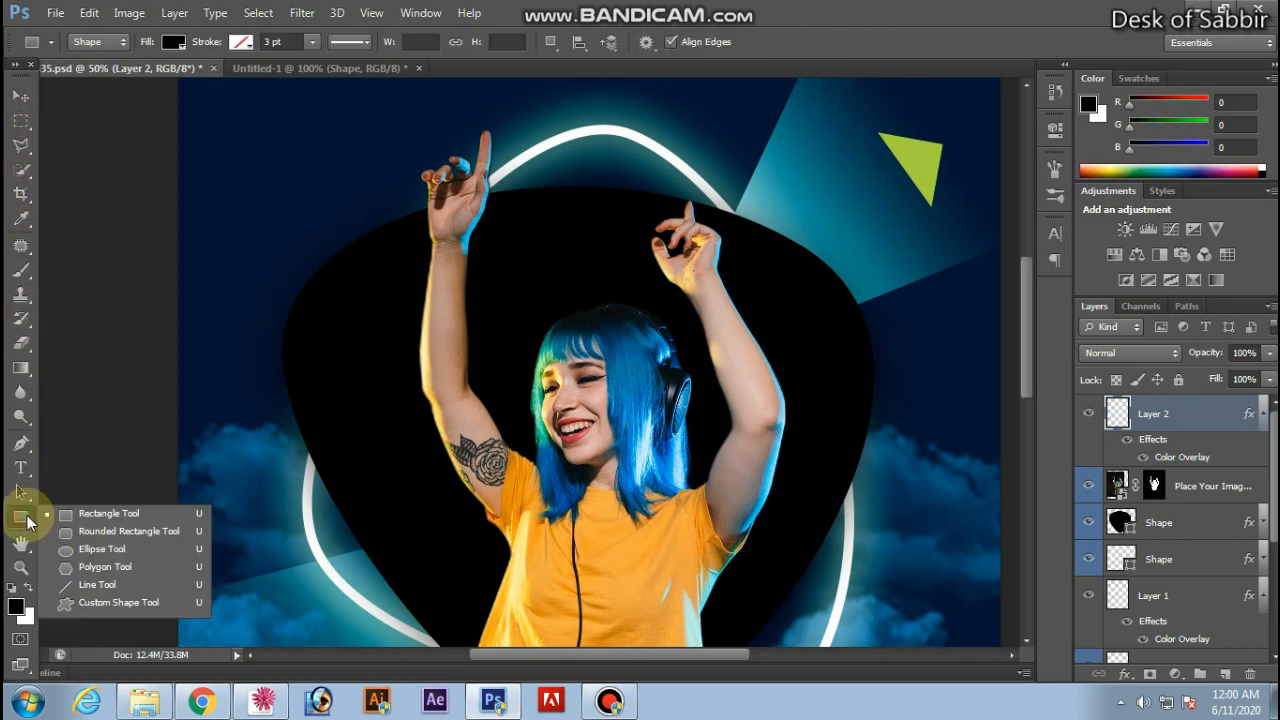
click(86, 552)
drag(222, 186, 309, 273)
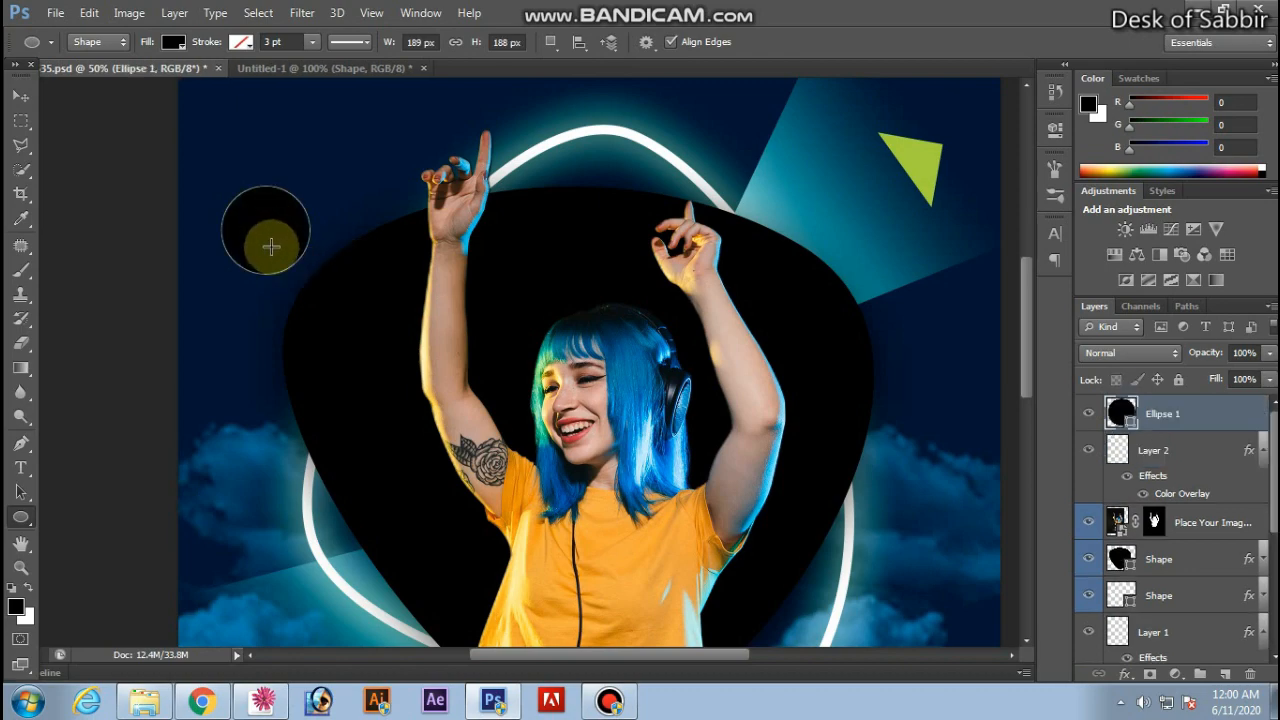
Try no fill, pale green, cyan and bright green as the circle's fill.
click(180, 45)
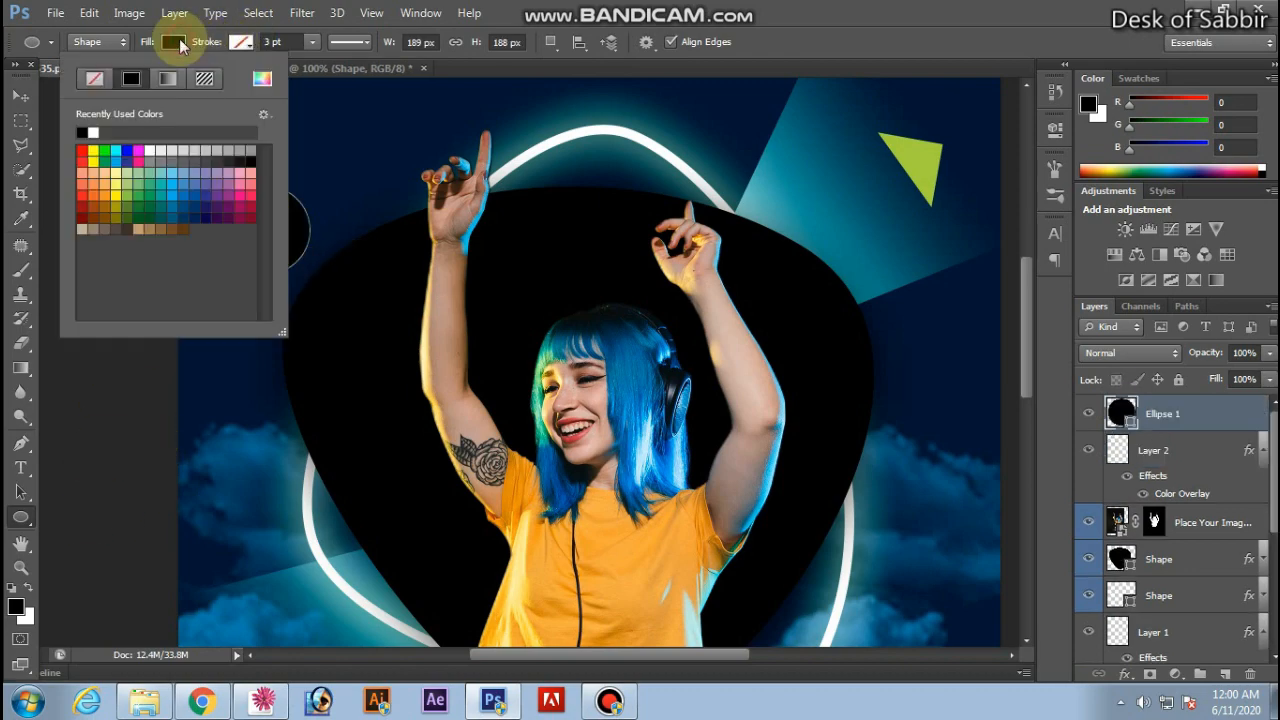
click(95, 82)
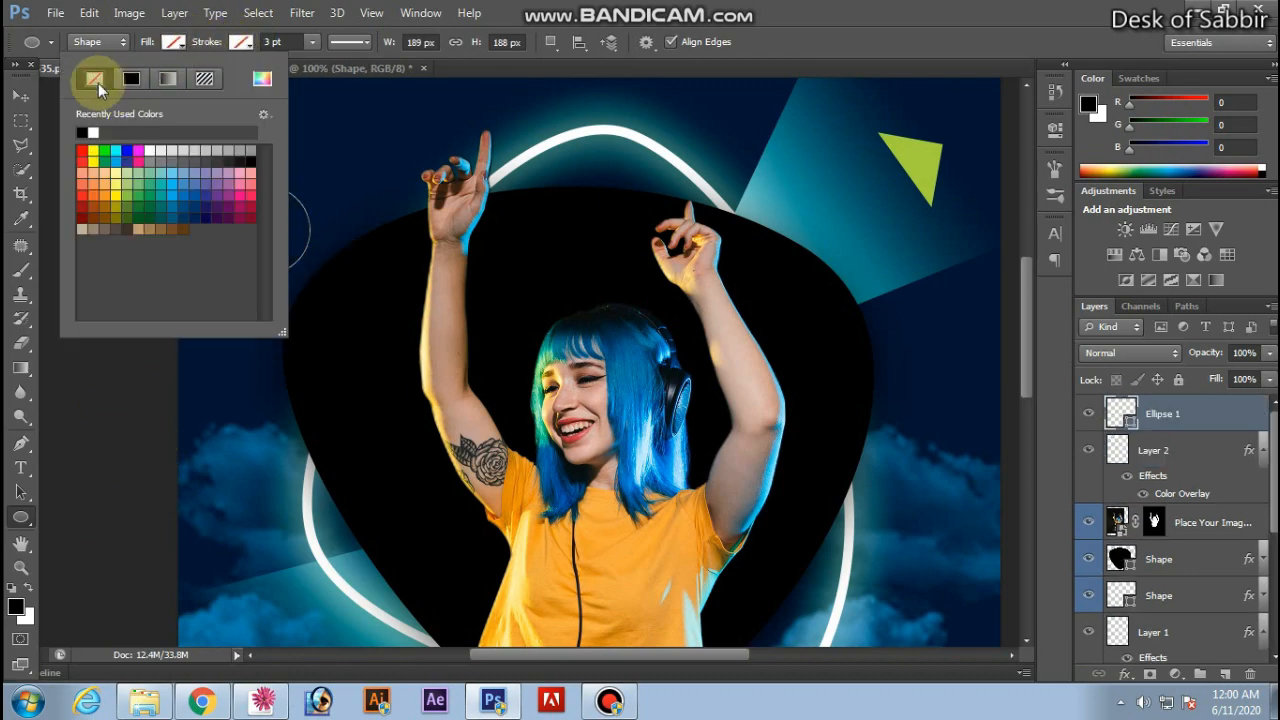
click(122, 166)
click(178, 46)
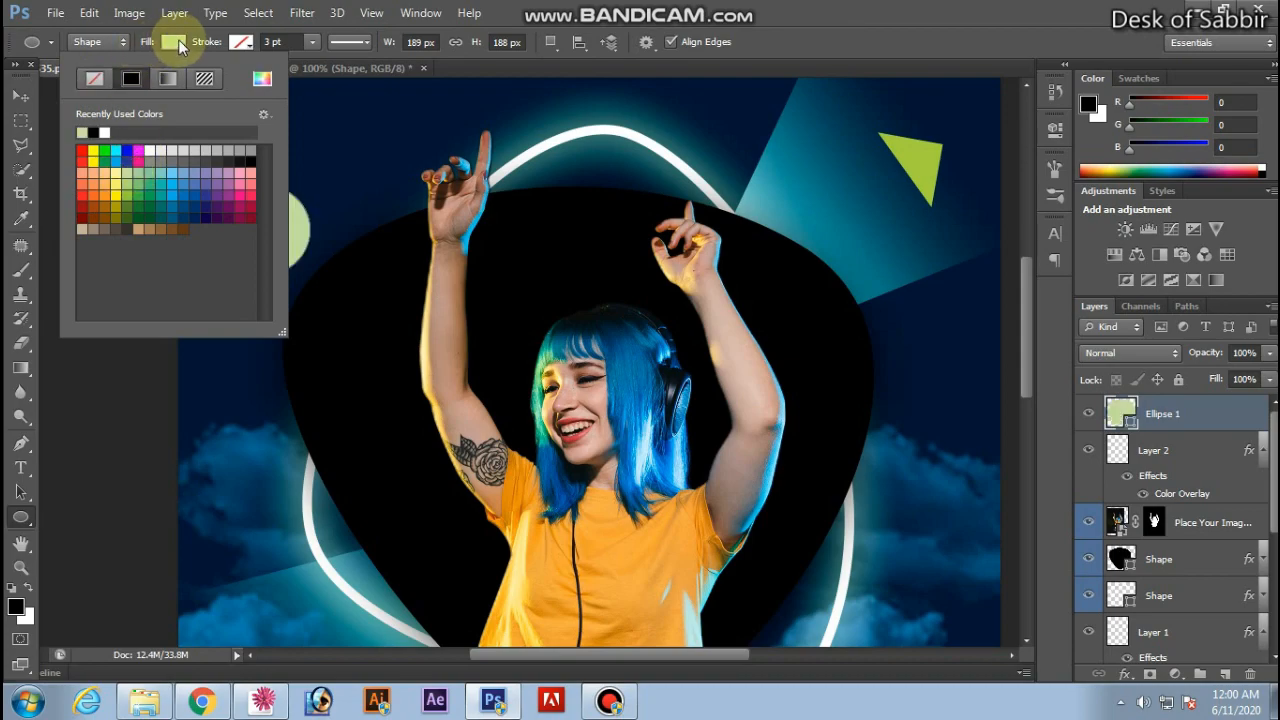
click(117, 150)
click(107, 153)
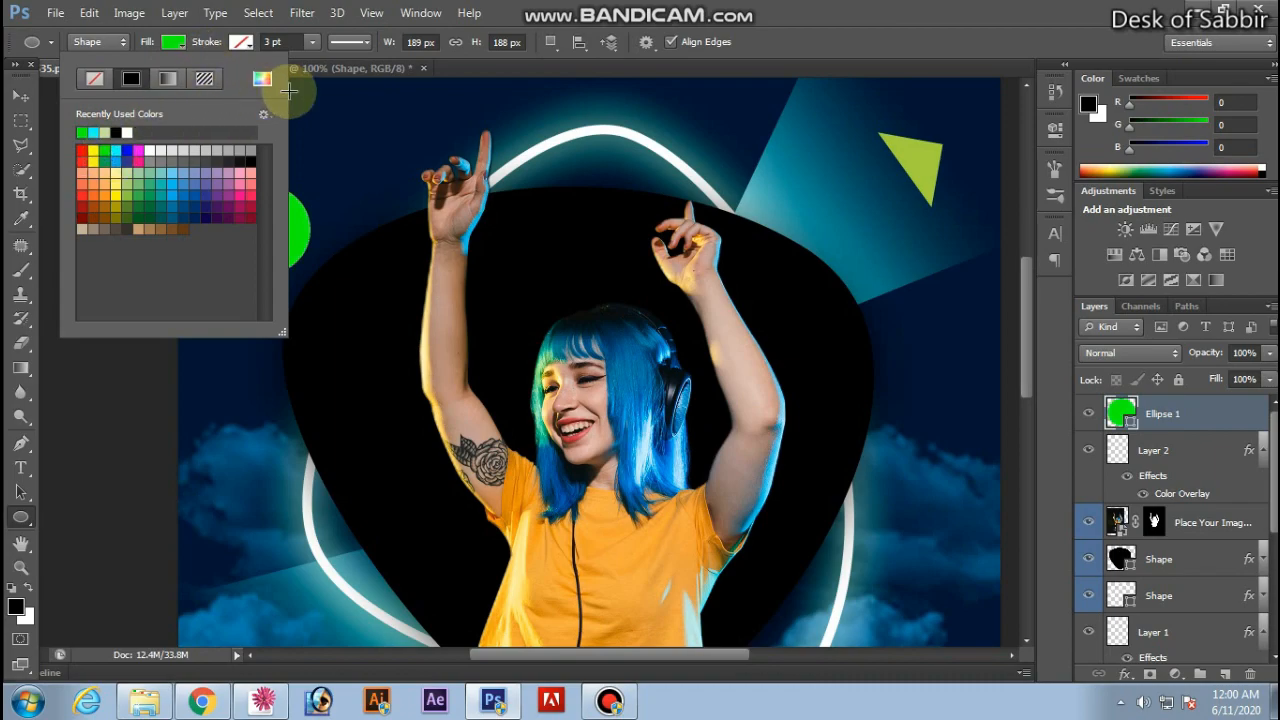
click(241, 43)
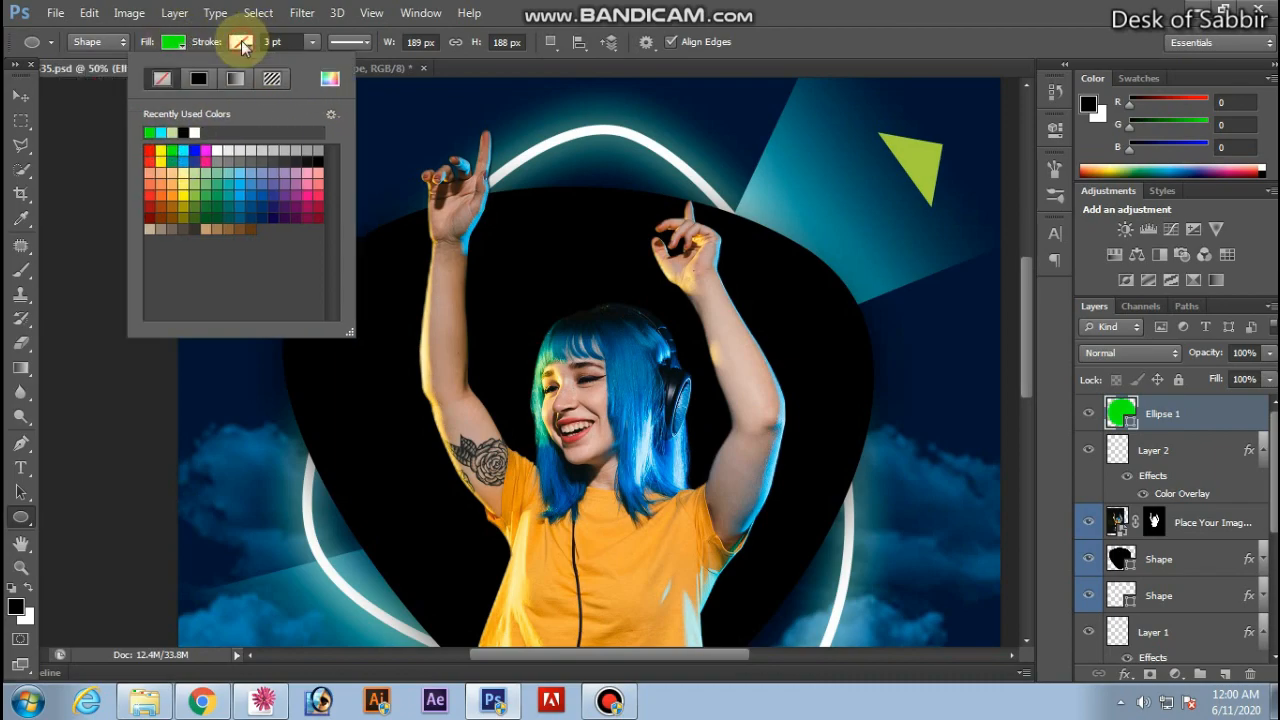
Remove the circle's fill and give it a bright green stroke 1.92 pt wide.
click(180, 42)
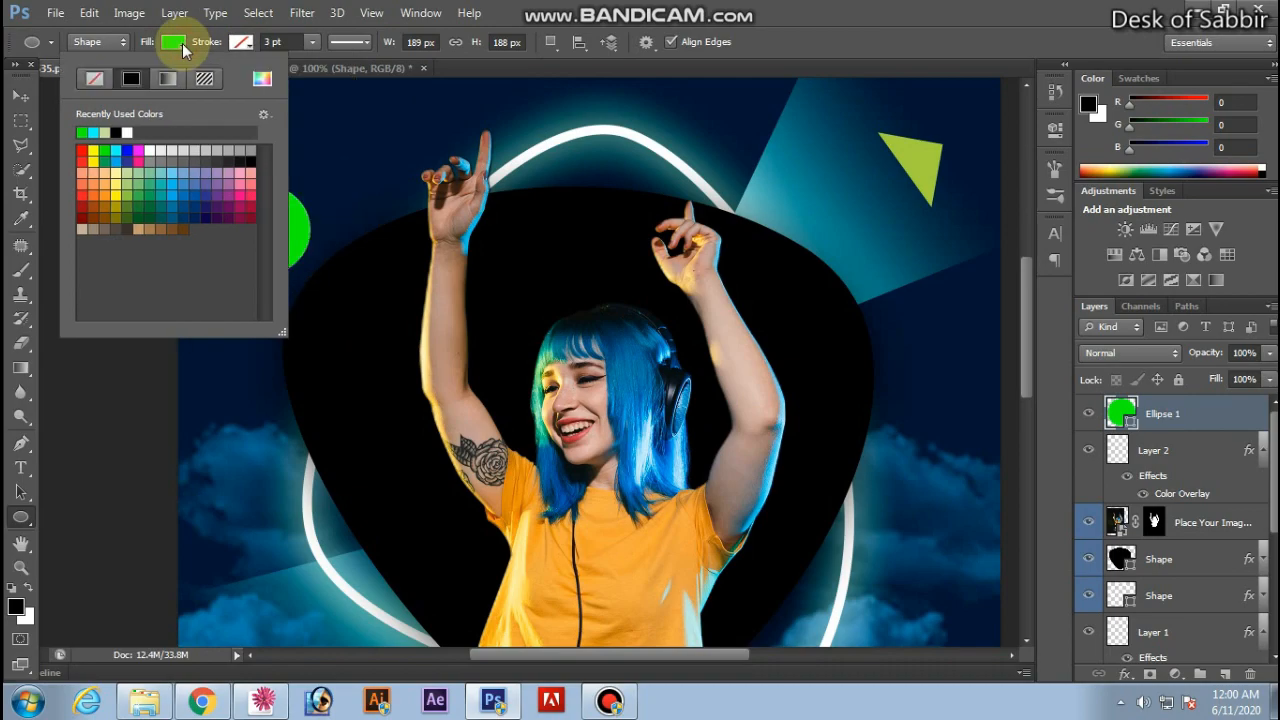
click(92, 79)
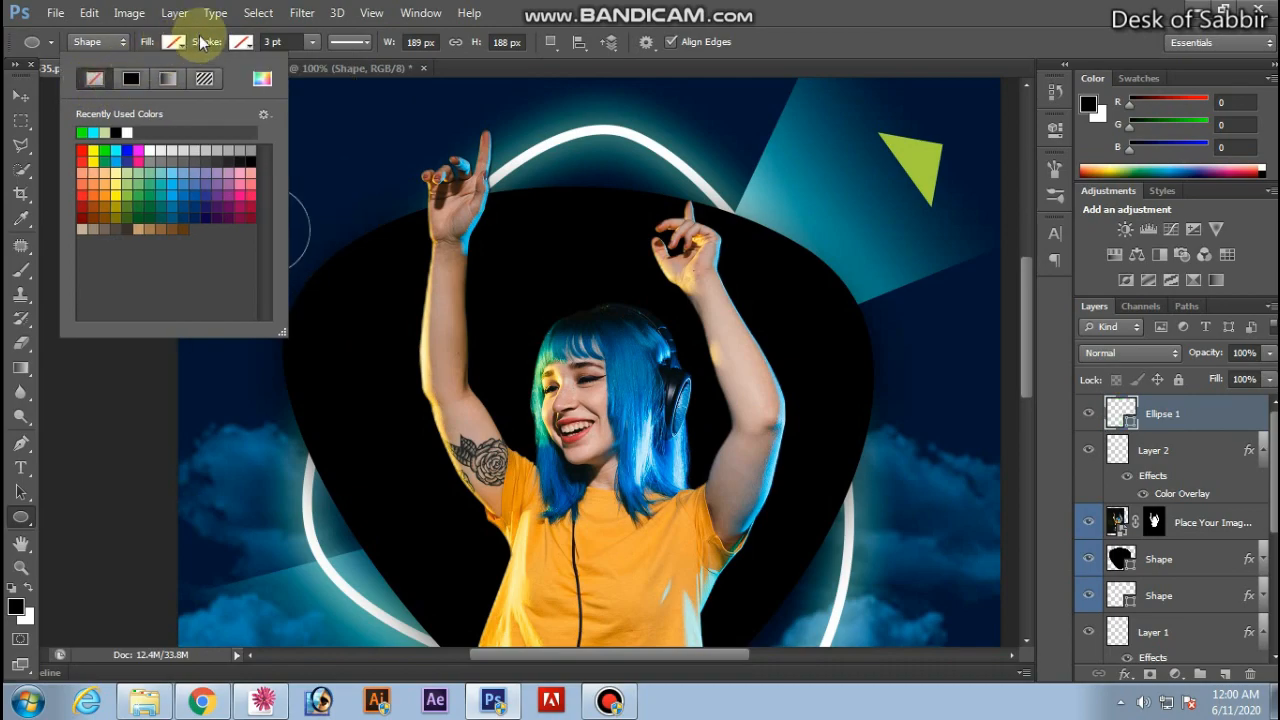
click(312, 42)
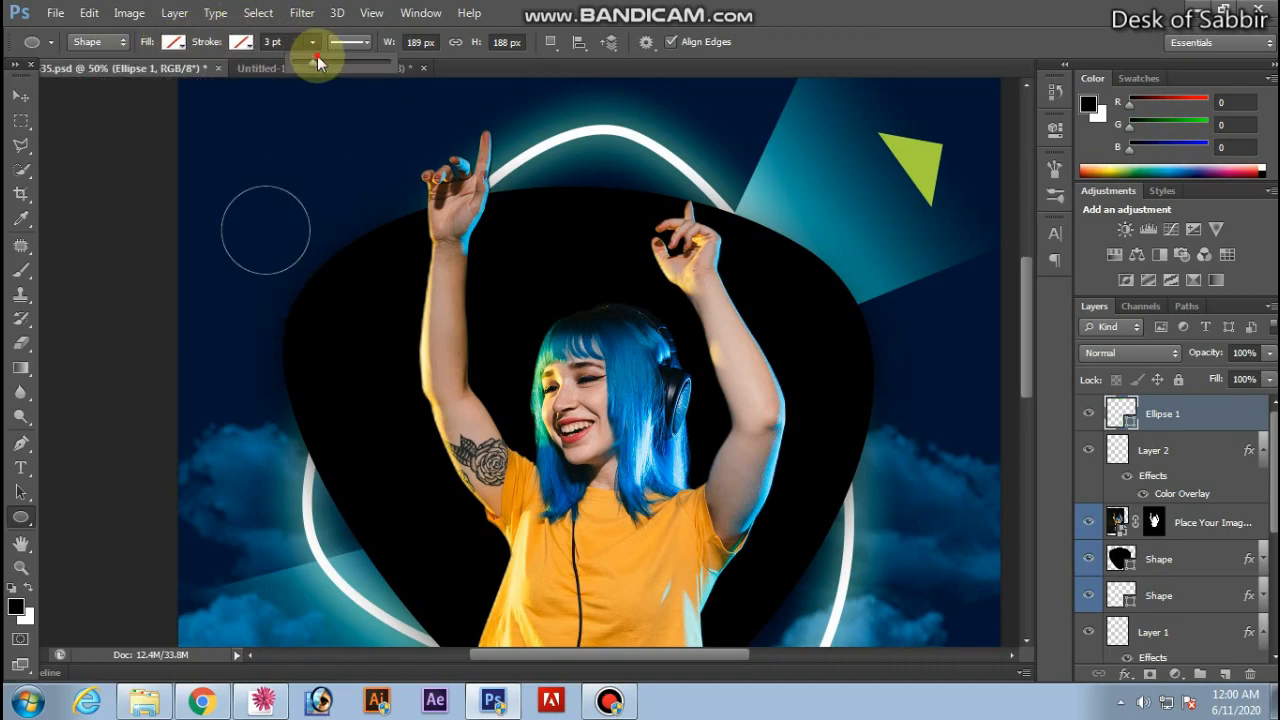
drag(323, 57, 311, 62)
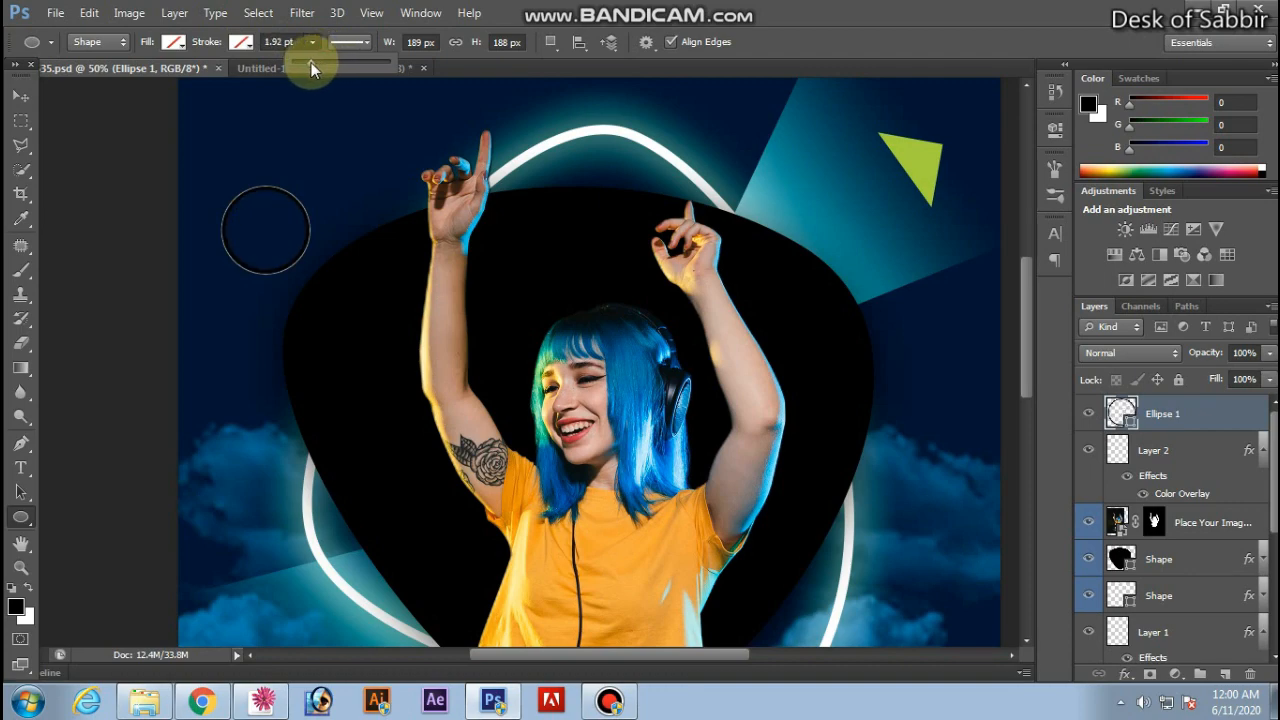
click(241, 45)
click(183, 150)
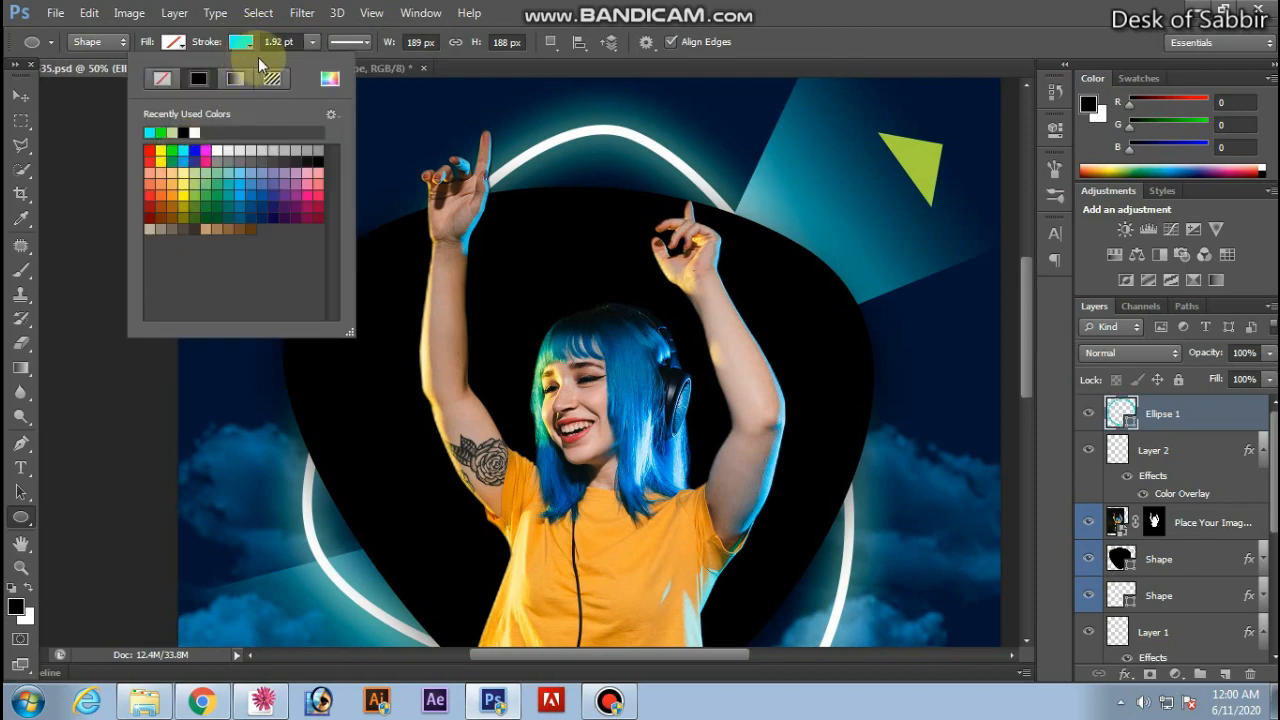
click(172, 150)
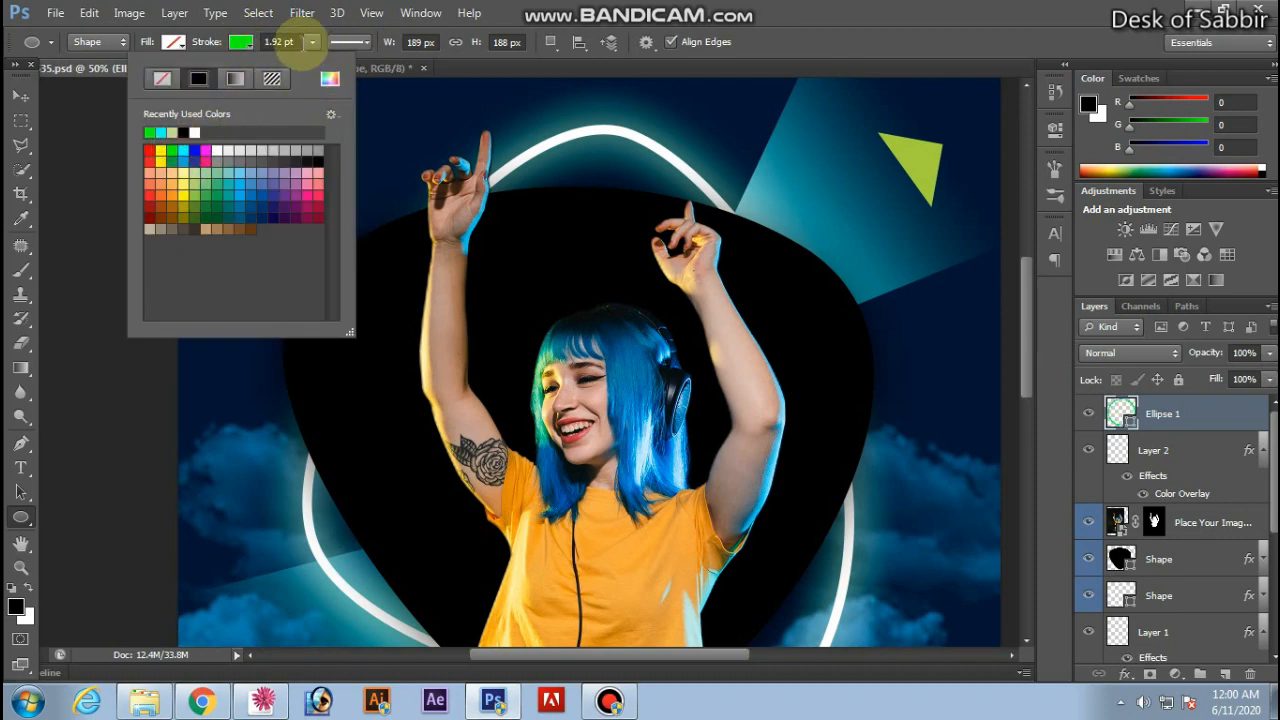
click(282, 42)
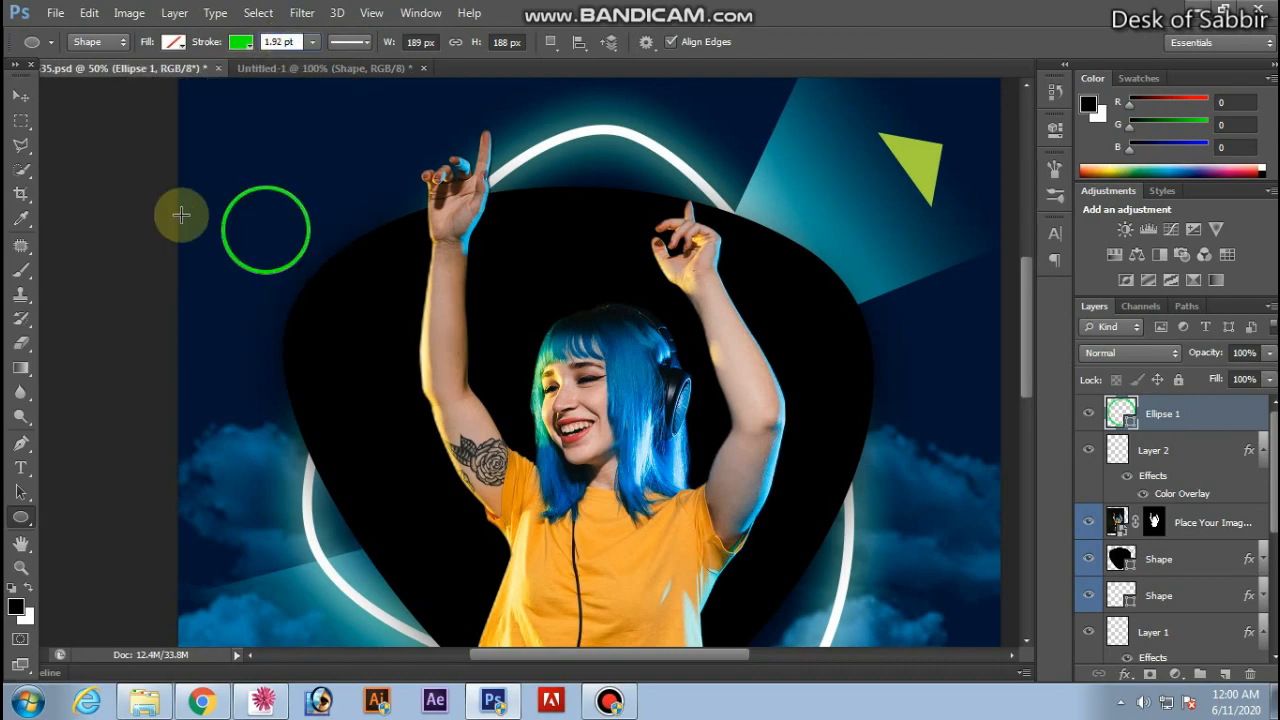
Scale the green ring to 66.67% width and 66.49% height.
click(20, 95)
key(ctrl+minus)
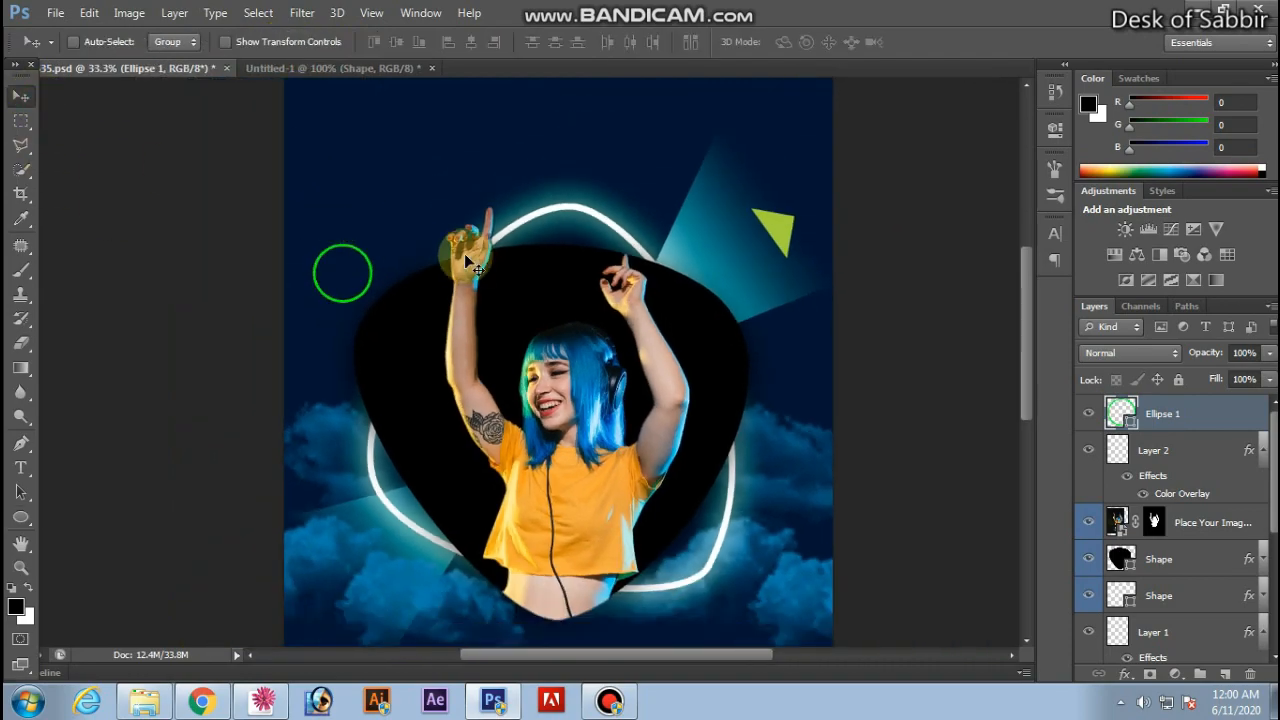
key(ctrl+t)
drag(371, 243, 364, 253)
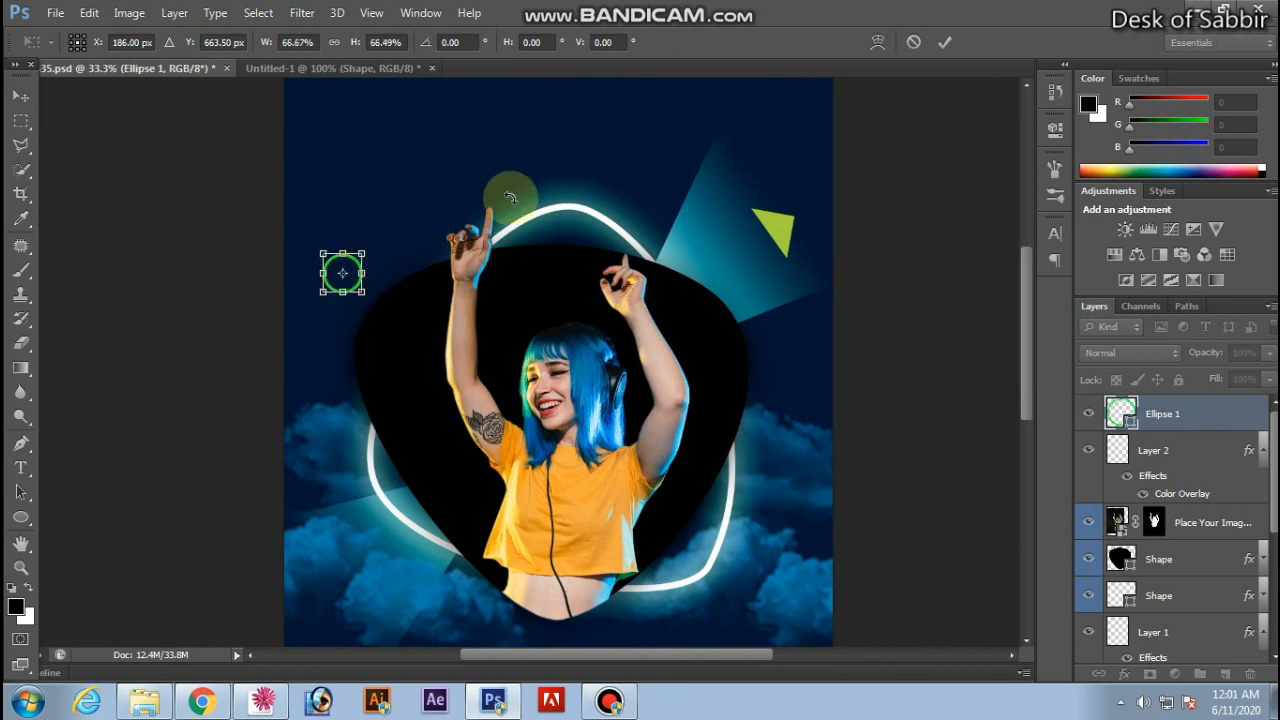
click(942, 44)
Nudge the green ring slightly left and duplicate it near the poster's right edge, beside the black shape's lower half.
key(ctrl+minus)
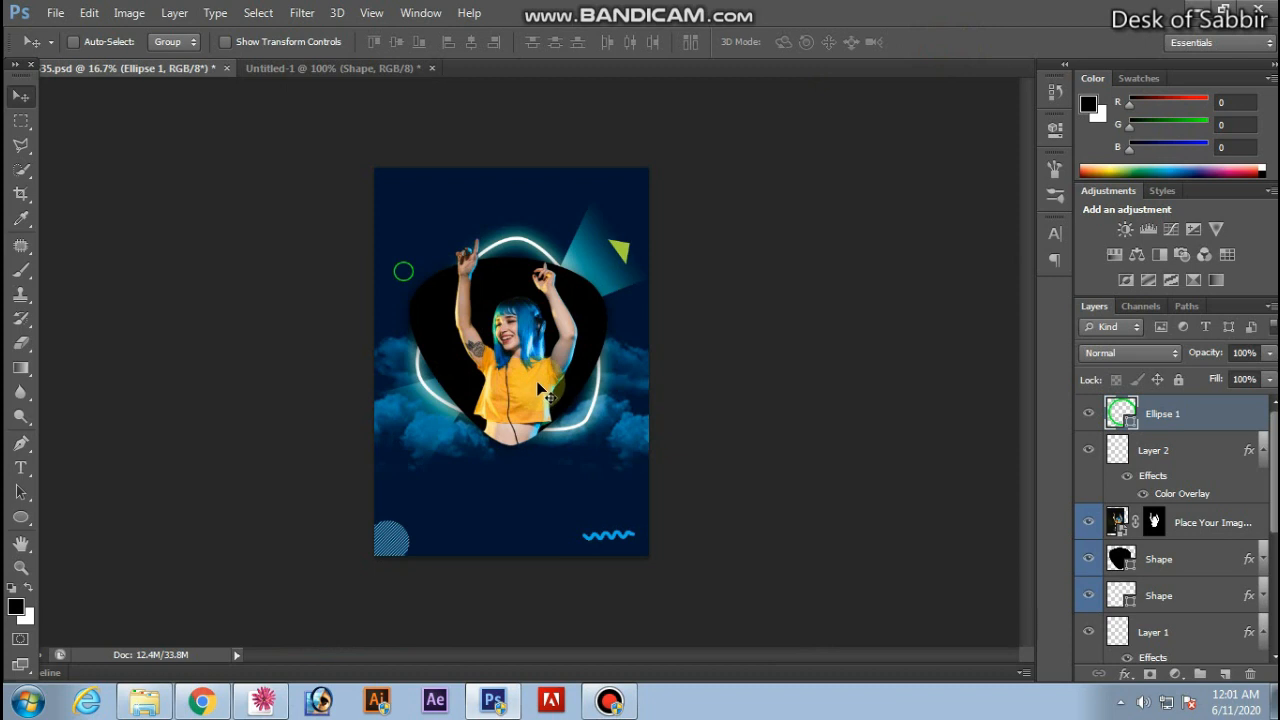
key(shift+Left)
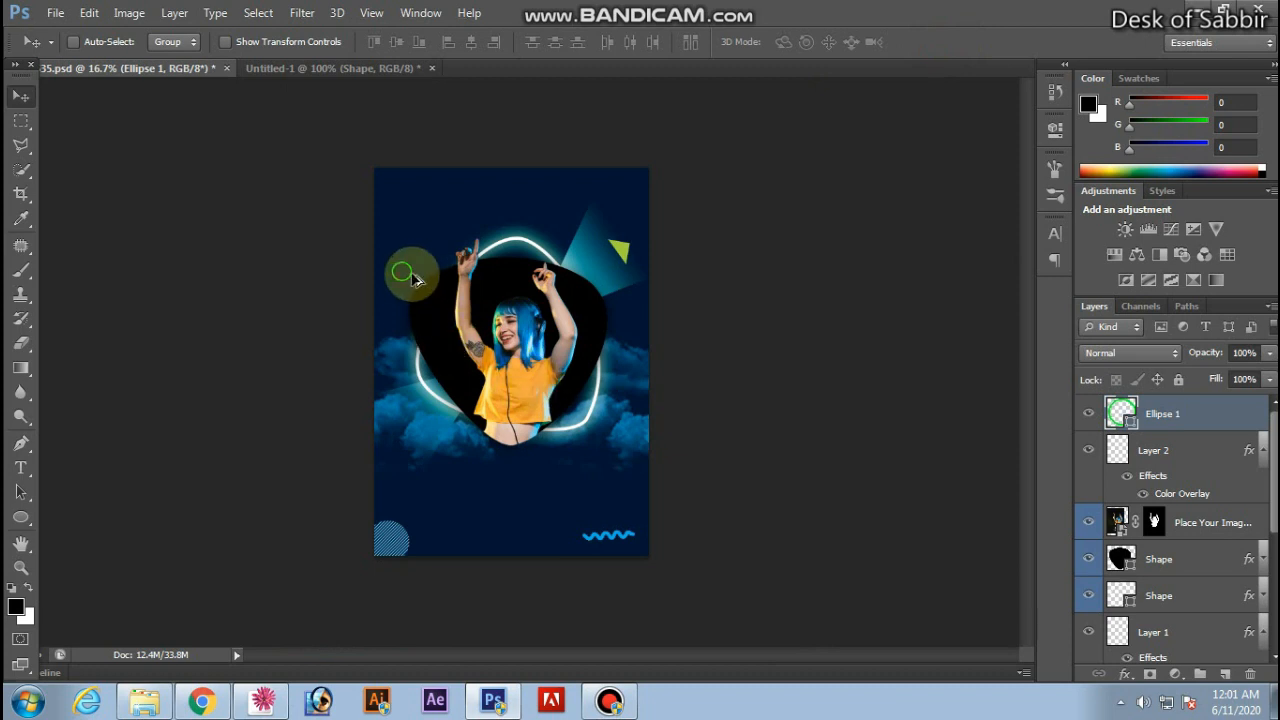
drag(416, 280, 701, 384)
key(f)
ctrl+click(700, 390)
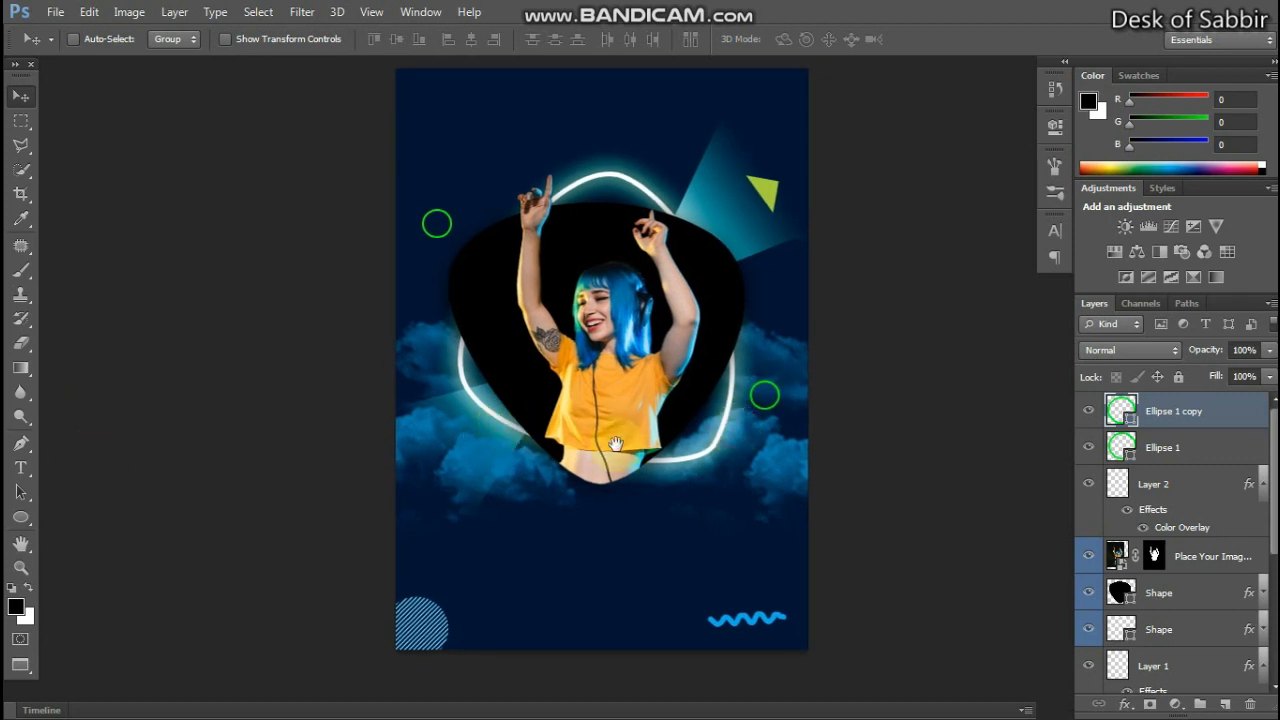
mouse_move(612, 383)
mouse_down()
mouse_move(598, 381)
mouse_move(608, 417)
mouse_move(620, 382)
mouse_up()
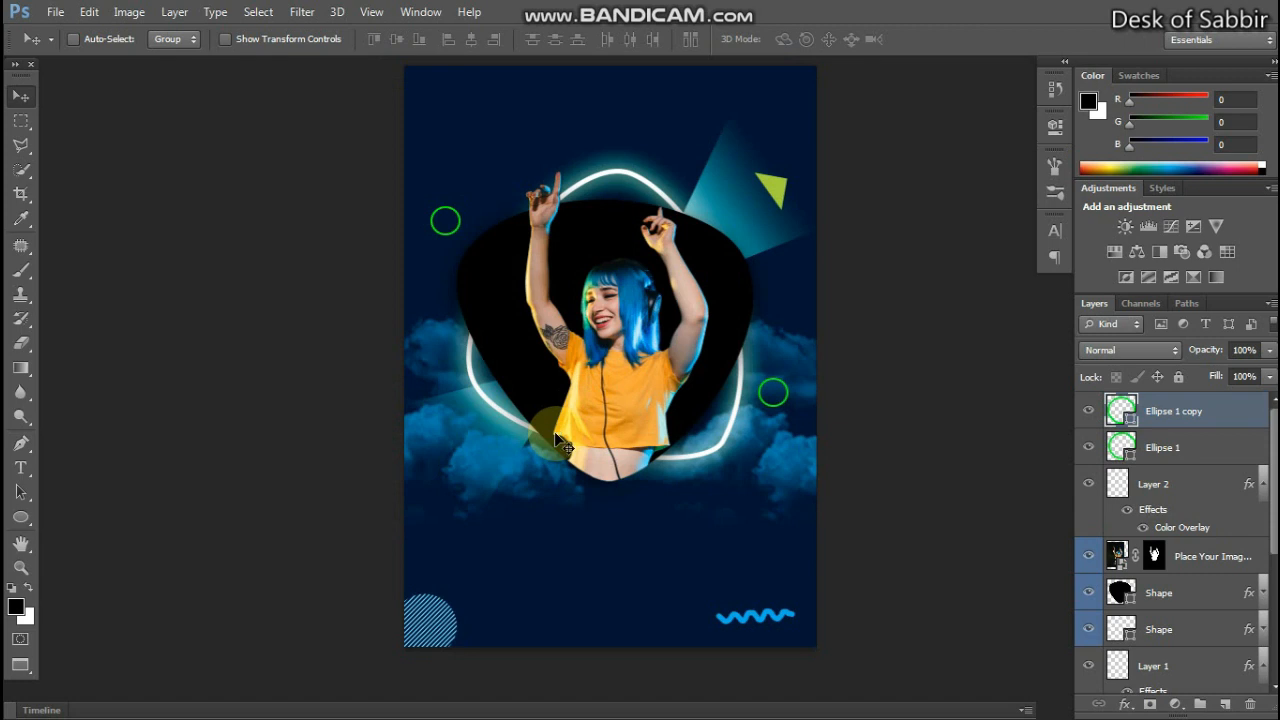
Paste the strip of Instagram, Facebook, Twitter and WhatsApp icons and move it to the poster's lower centre.
key(alt+Tab)
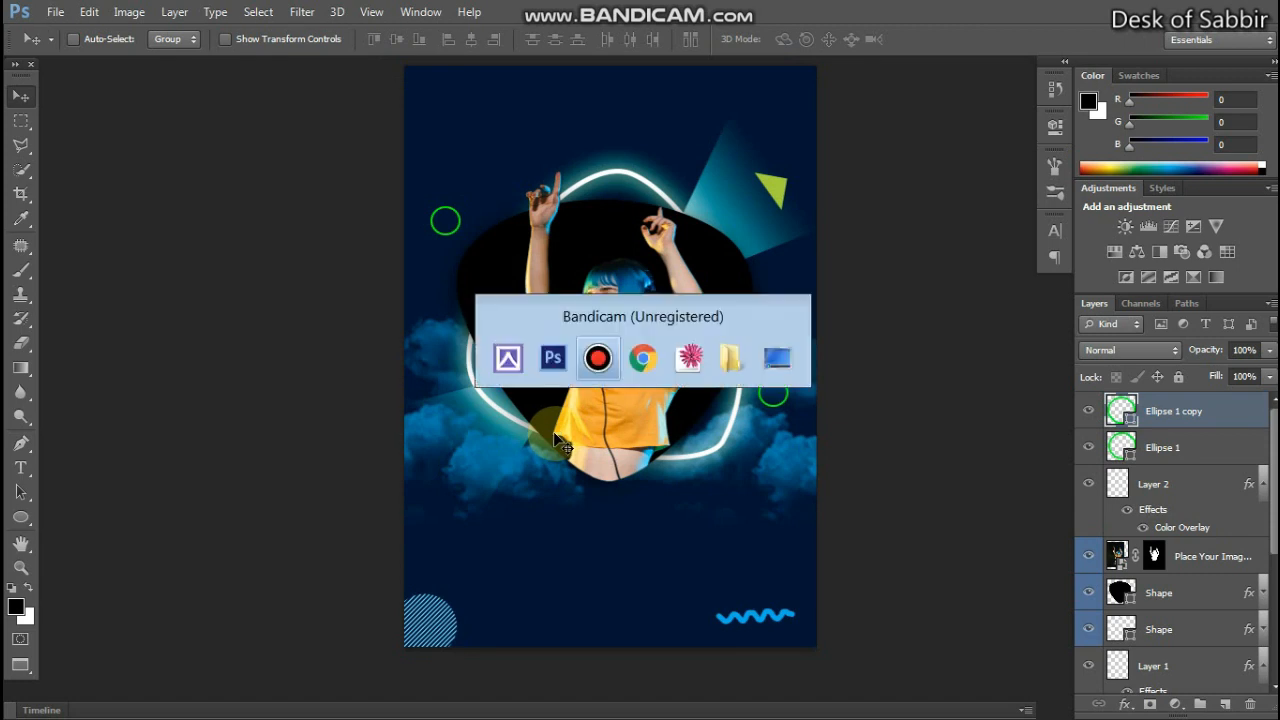
click(458, 408)
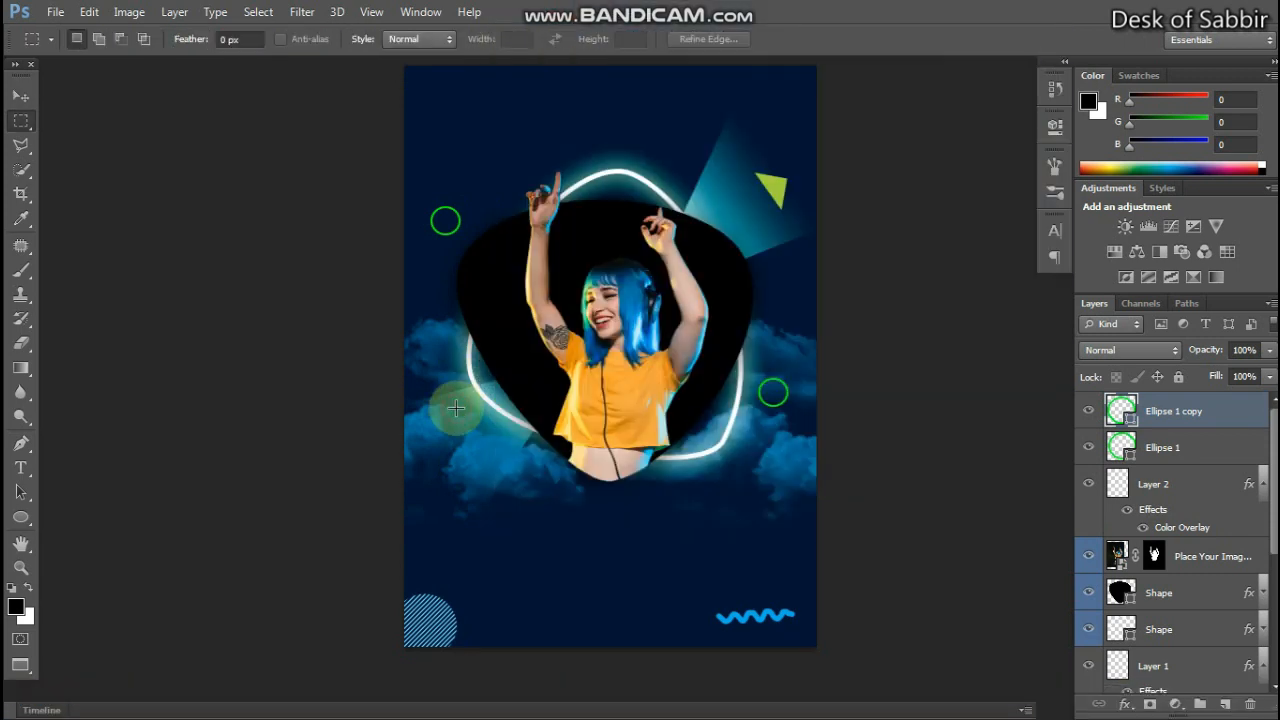
key(ctrl+v)
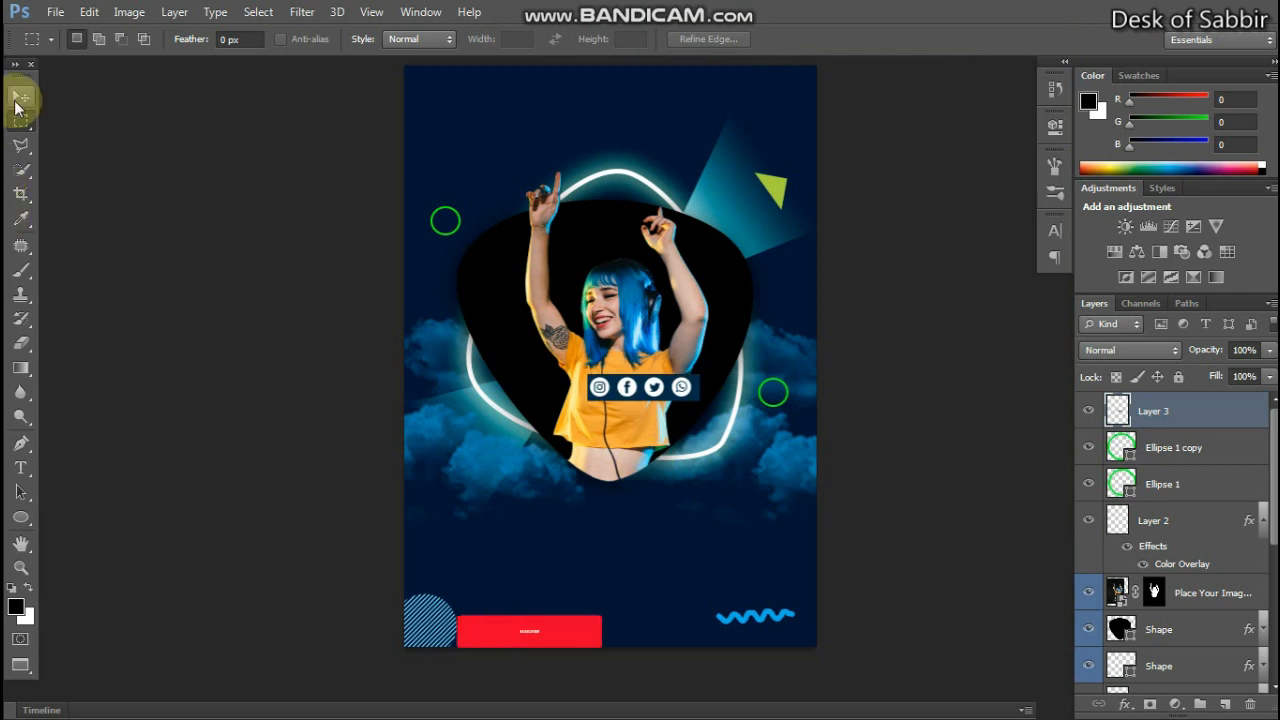
click(21, 95)
drag(661, 398, 634, 610)
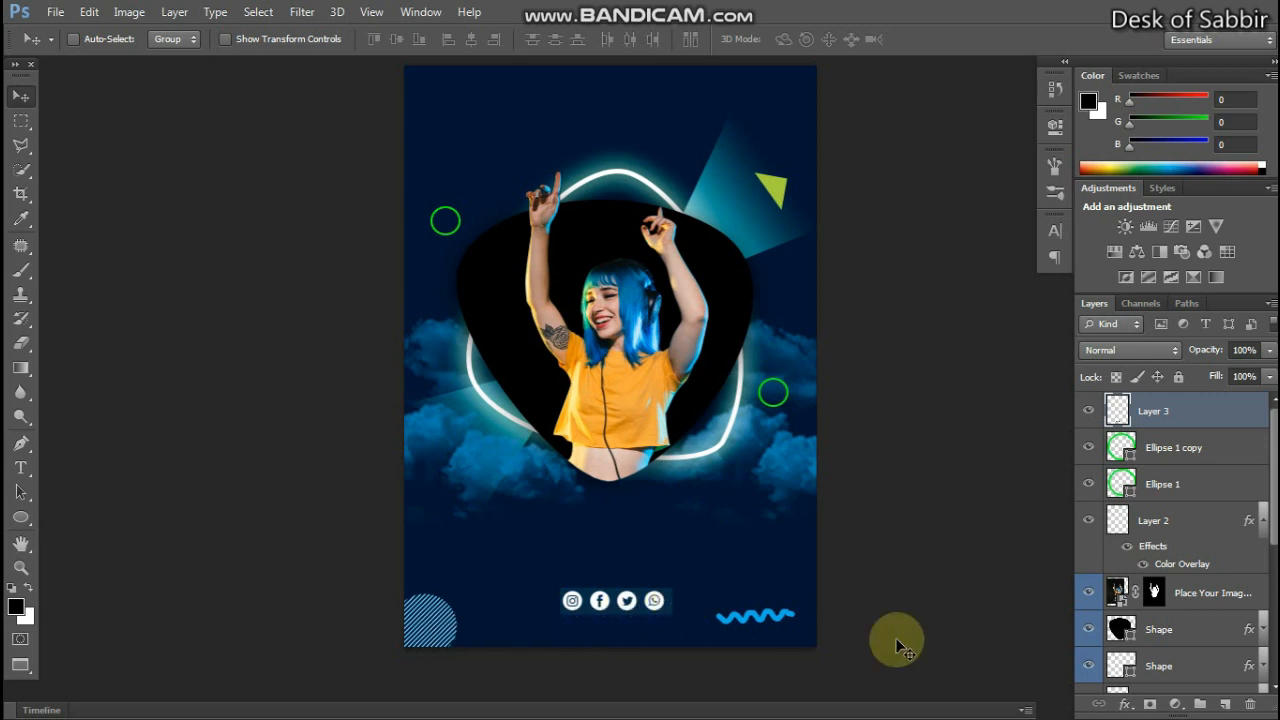
Select the bottom background layer, show the rulers and place a vertical guide at the poster's horizontal centre.
key(ctrl+minus)
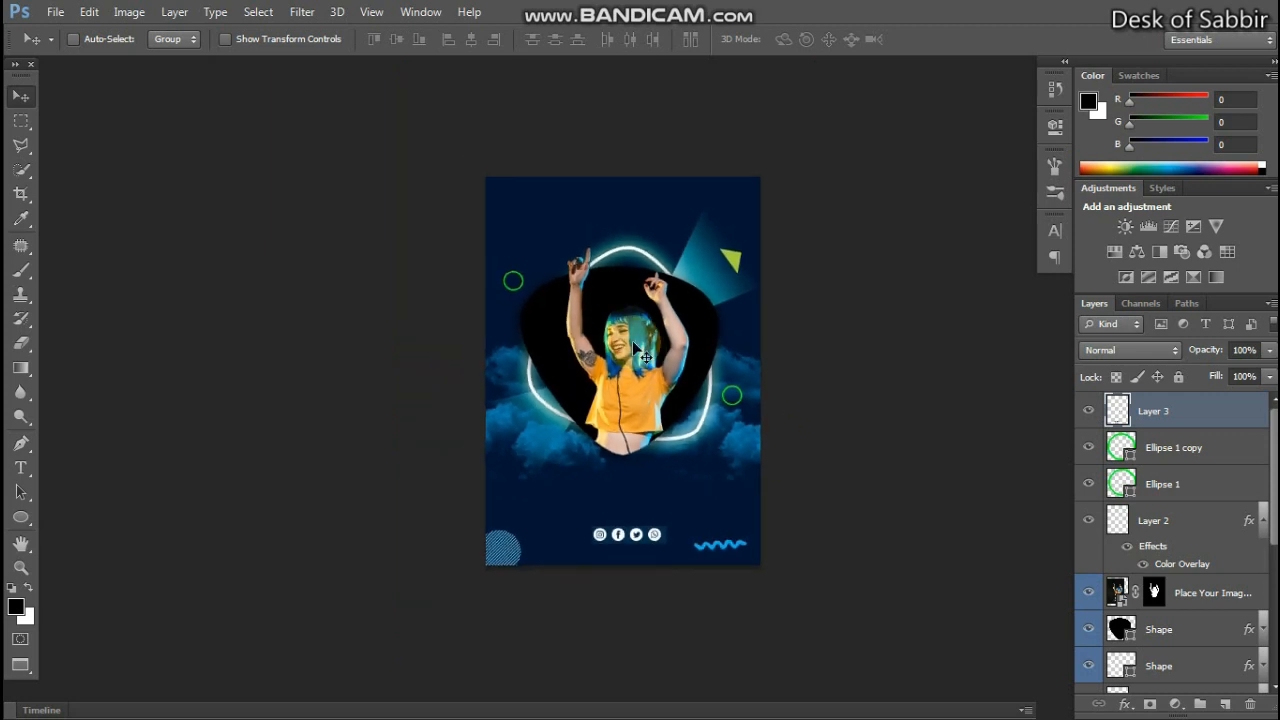
right_click(650, 213)
click(651, 214)
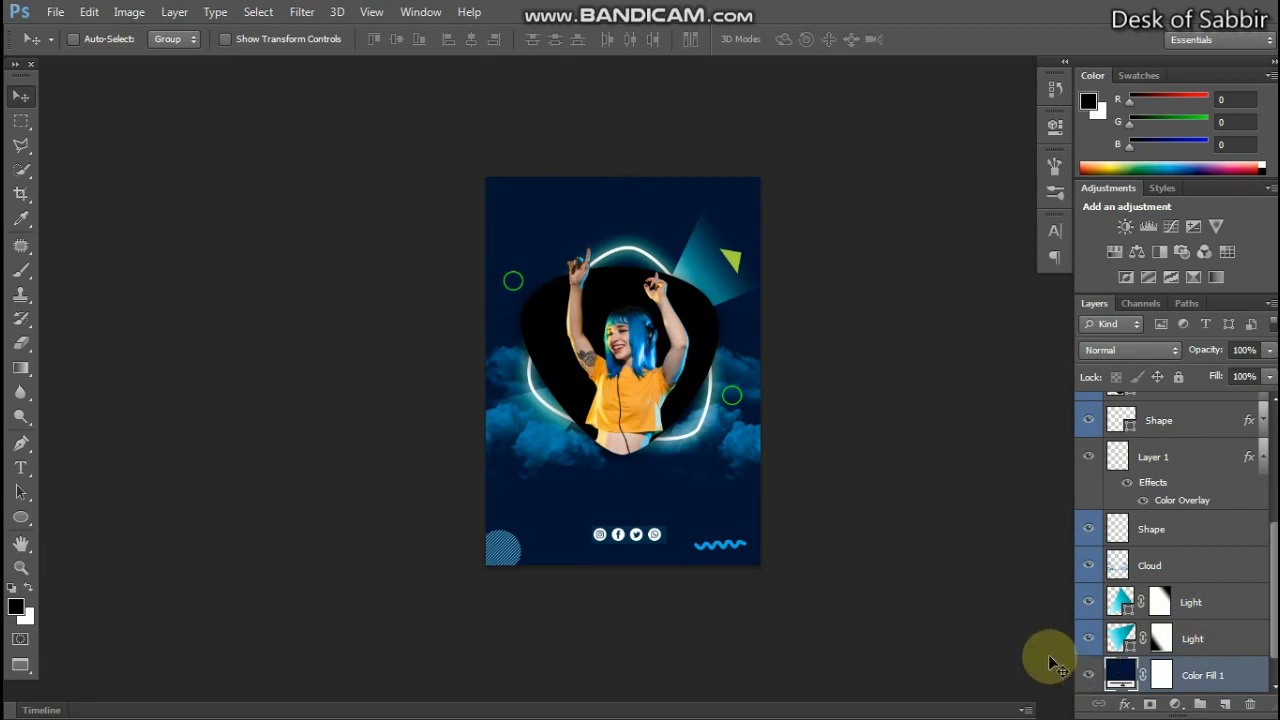
key(ctrl+t)
click(600, 262)
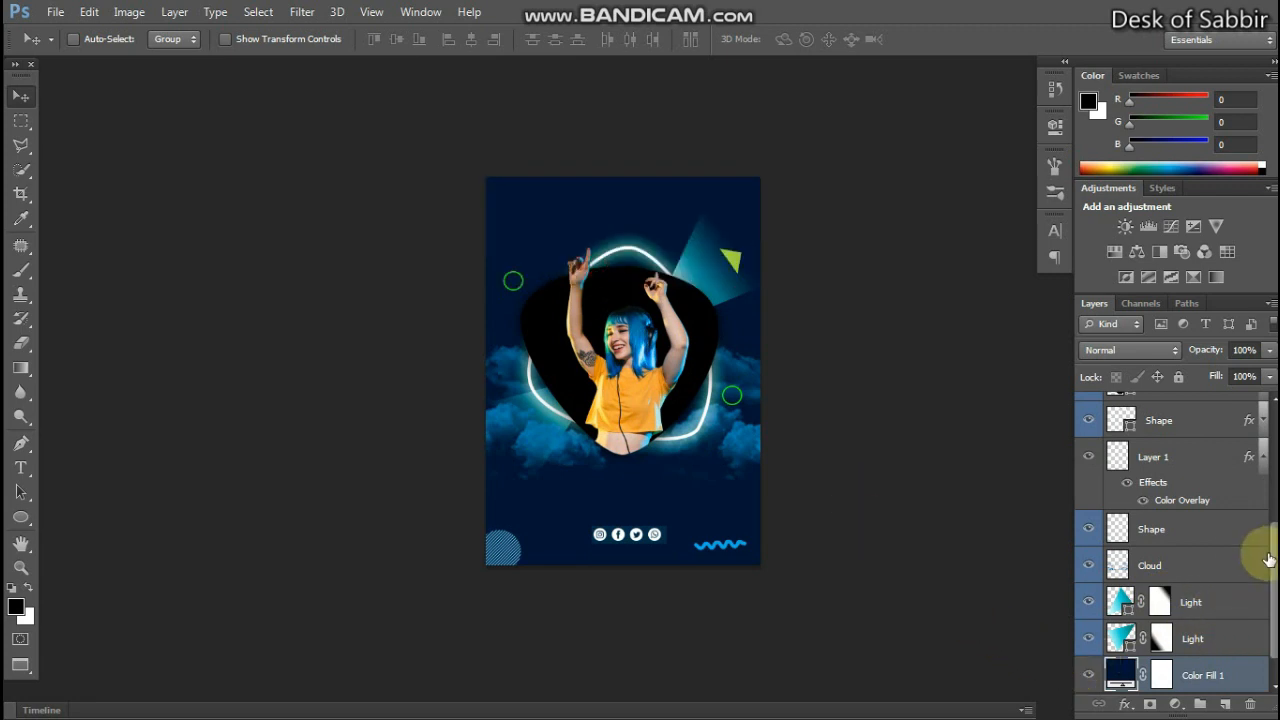
drag(1270, 572, 1268, 652)
click(1143, 678)
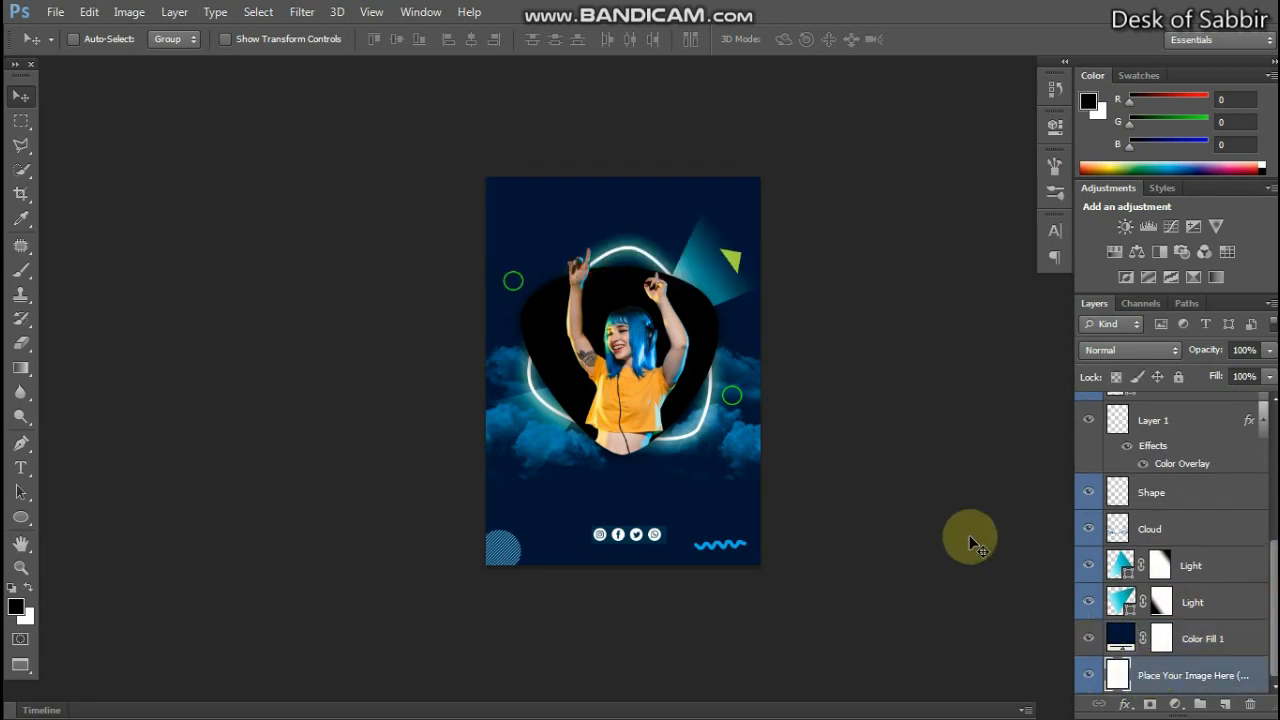
key(ctrl+t)
key(ctrl+r)
drag(640, 63, 652, 148)
click(20, 96)
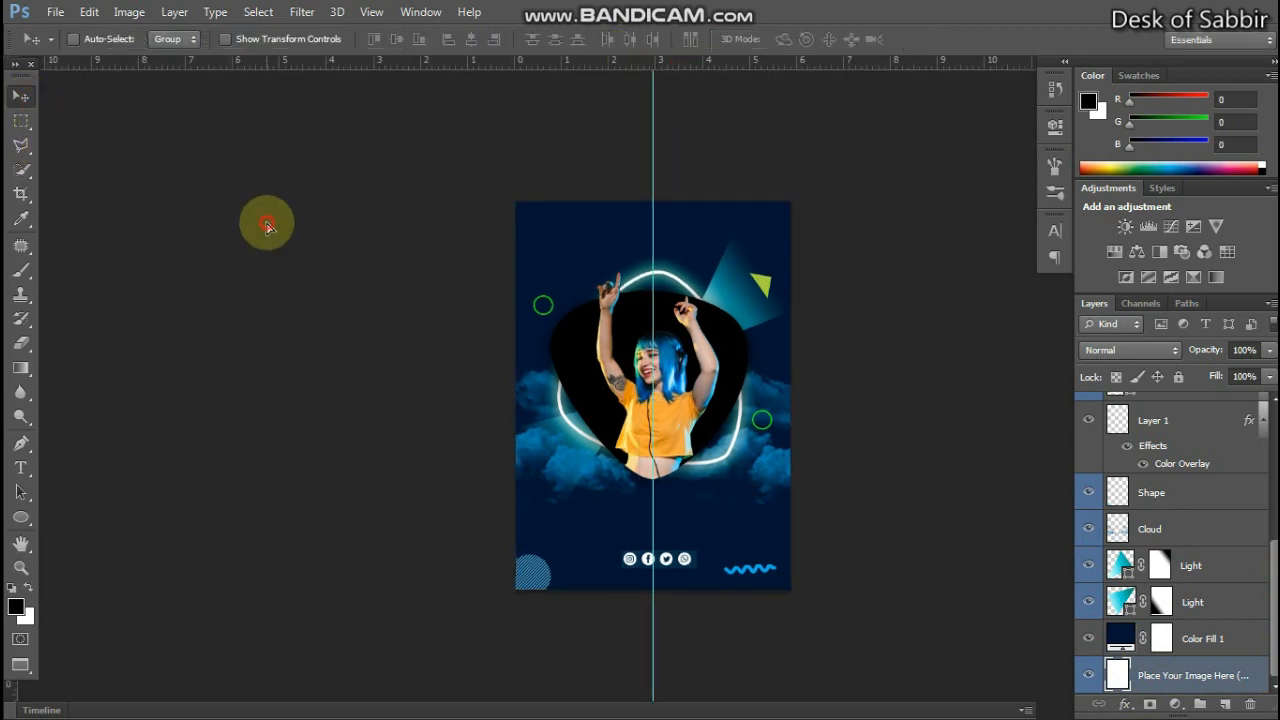
Select the social icons strip and move it so its centre sits on the vertical guide, at X 876.50 px.
key(f)
key(f)
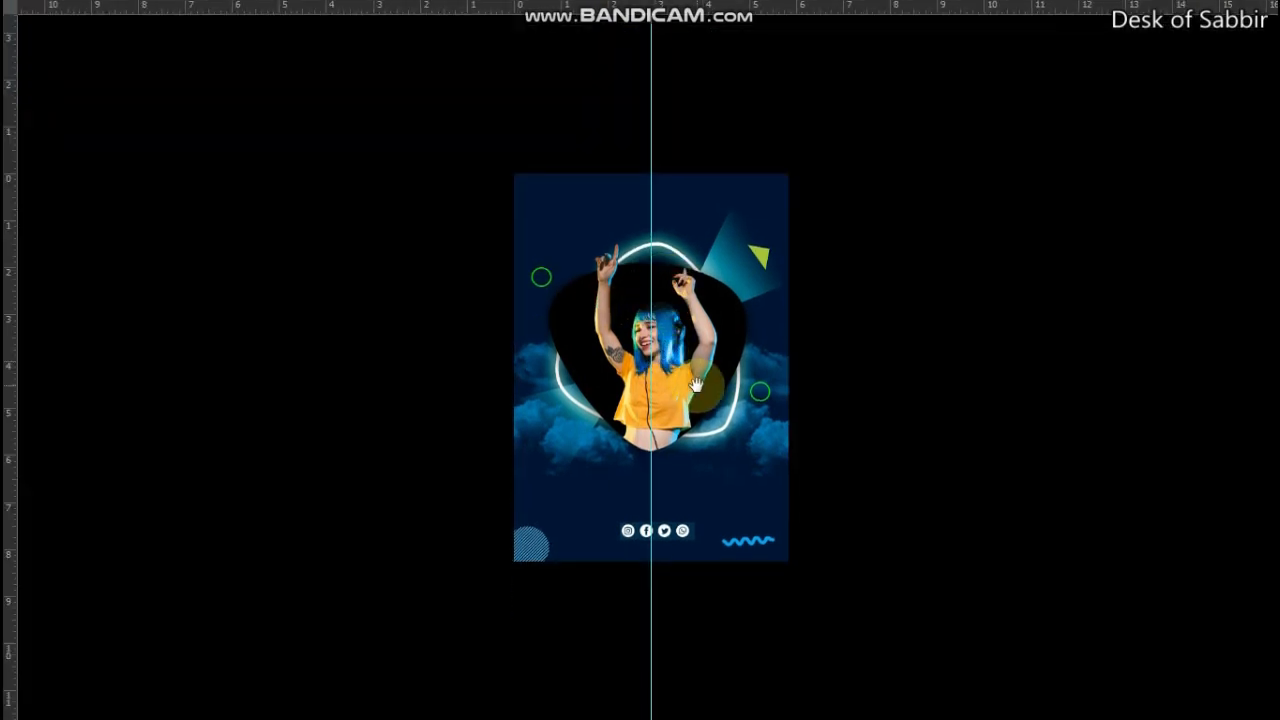
key(f)
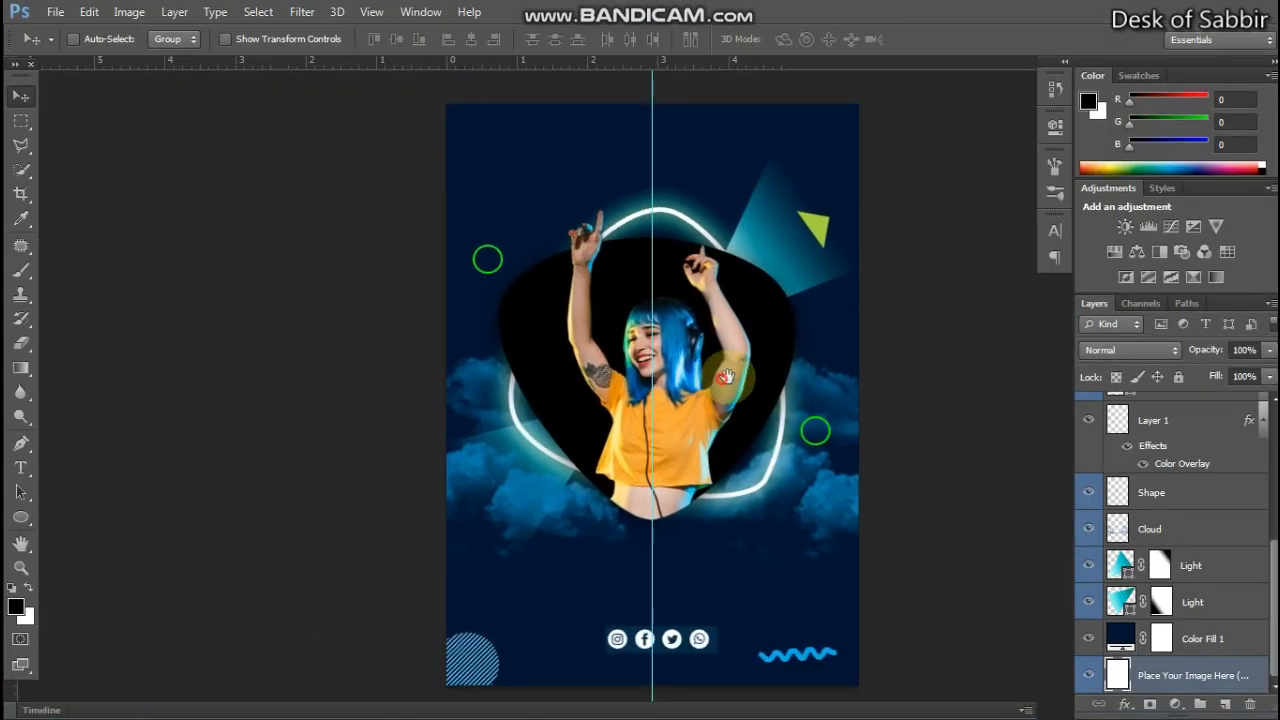
drag(727, 376, 717, 318)
ctrl+click(694, 457)
drag(663, 505, 688, 439)
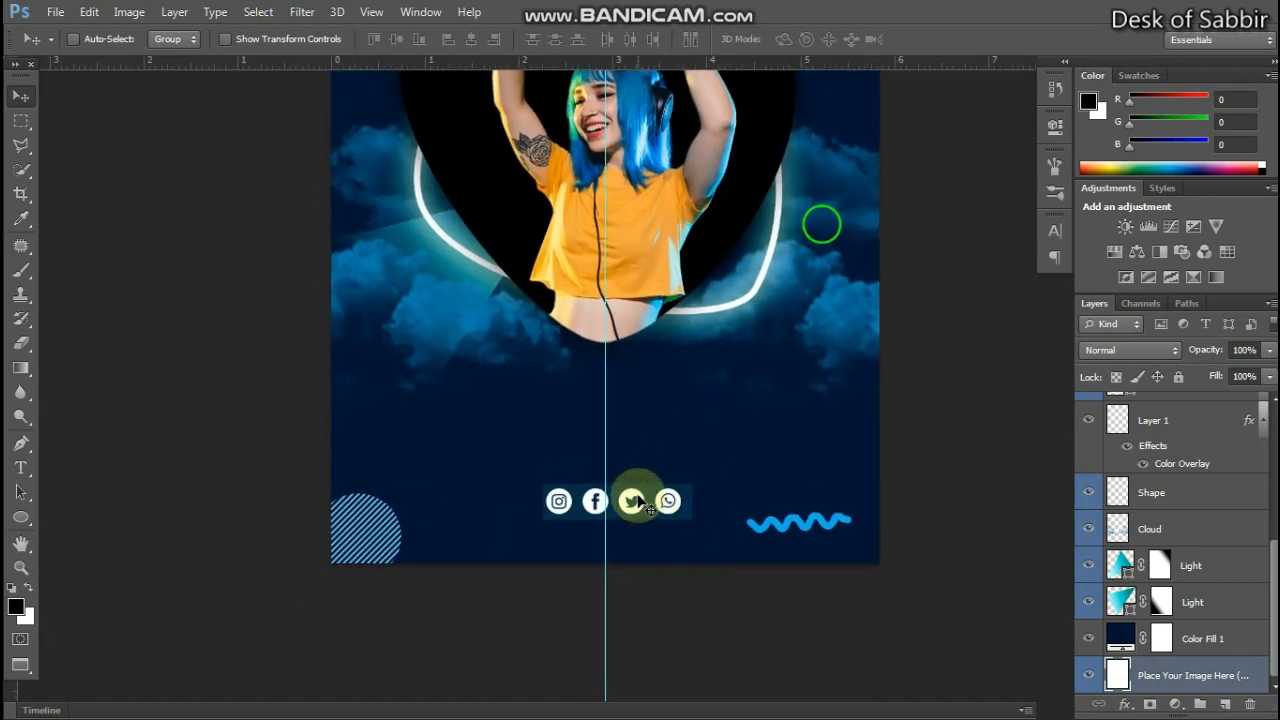
right_click(637, 497)
click(656, 509)
key(ctrl+t)
drag(646, 504, 635, 499)
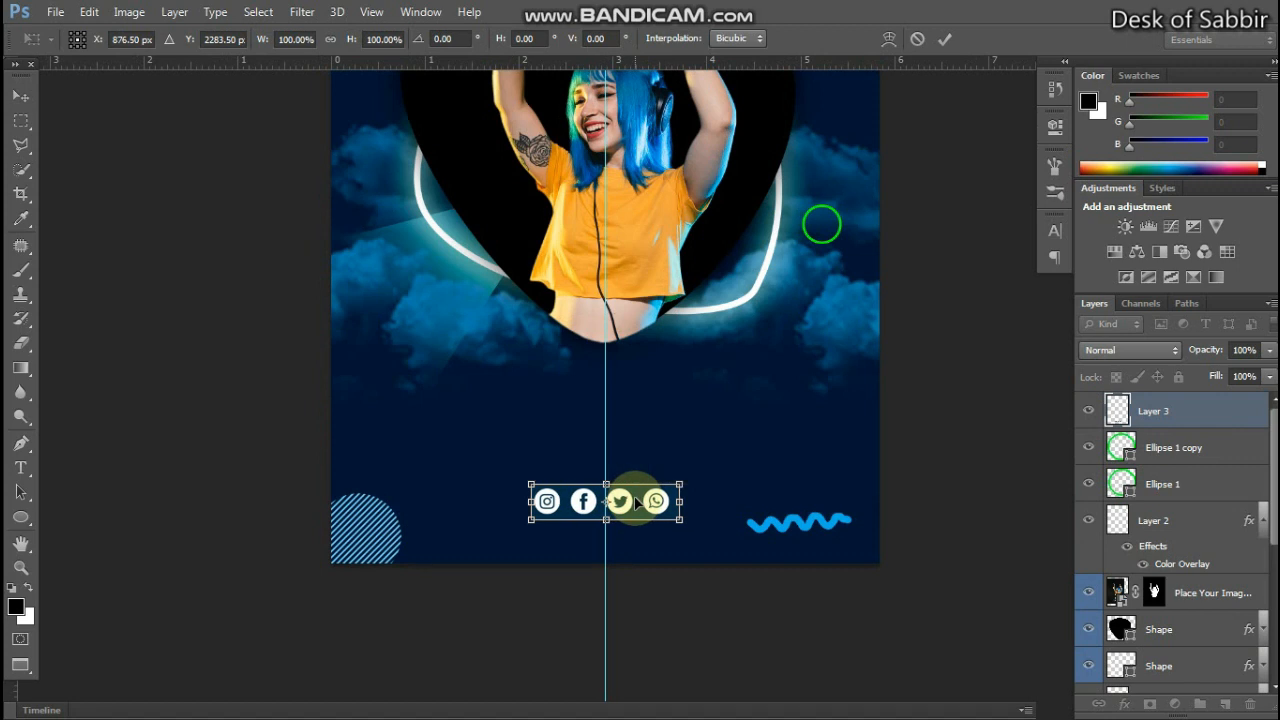
key(Return)
Apply Levels to the social icons strip with the midtone input level set to 0.76.
key(ctrl+l)
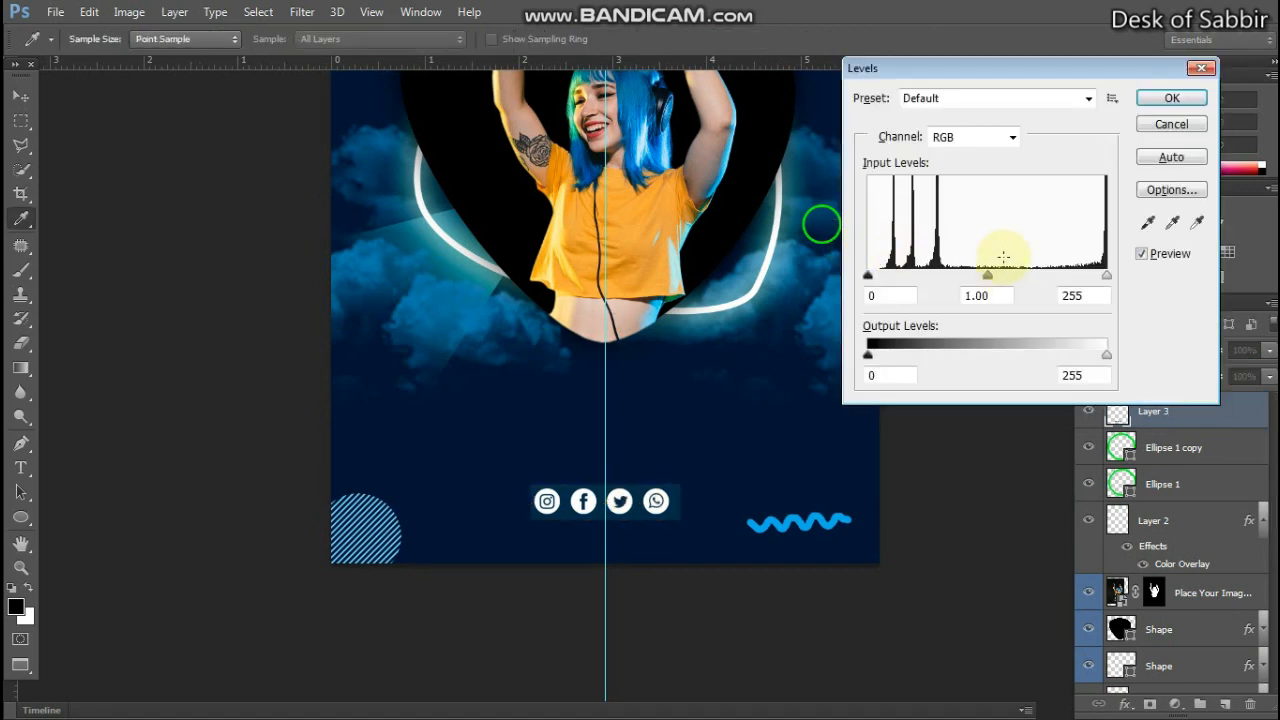
mouse_move(991, 276)
mouse_down()
mouse_move(940, 277)
mouse_move(1019, 284)
mouse_move(1005, 291)
mouse_up()
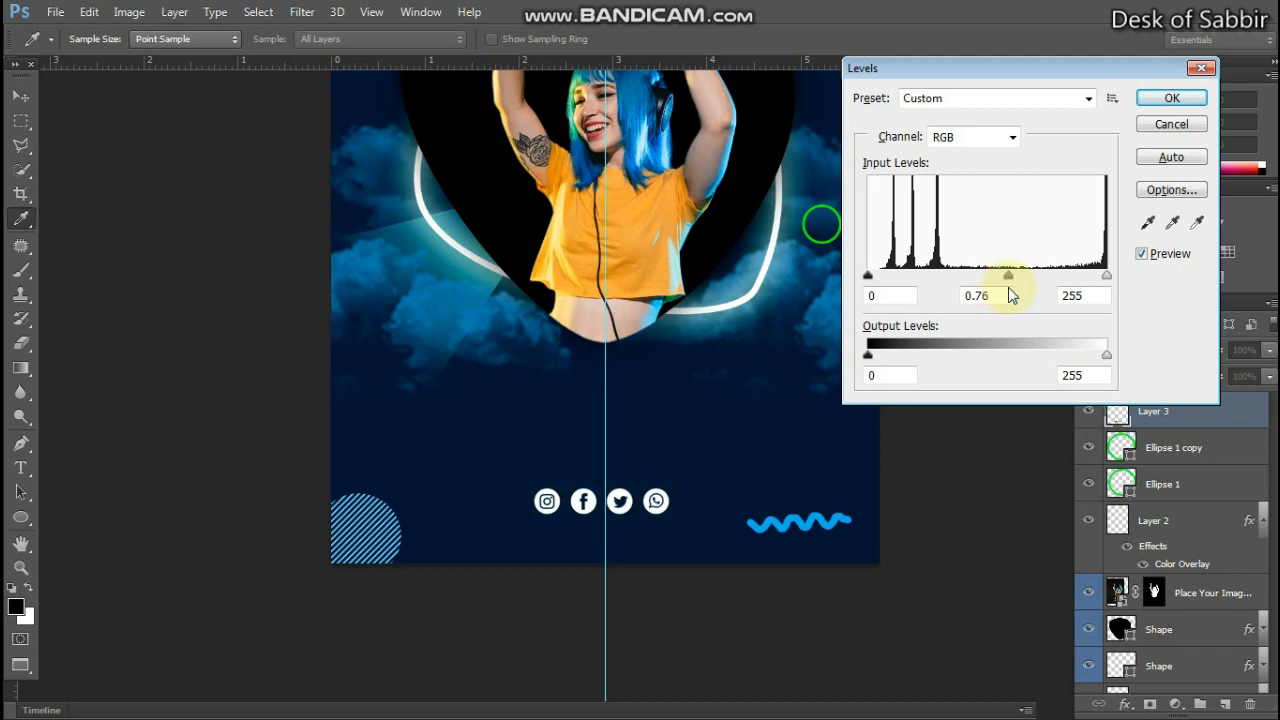
double_click(1010, 294)
click(1152, 97)
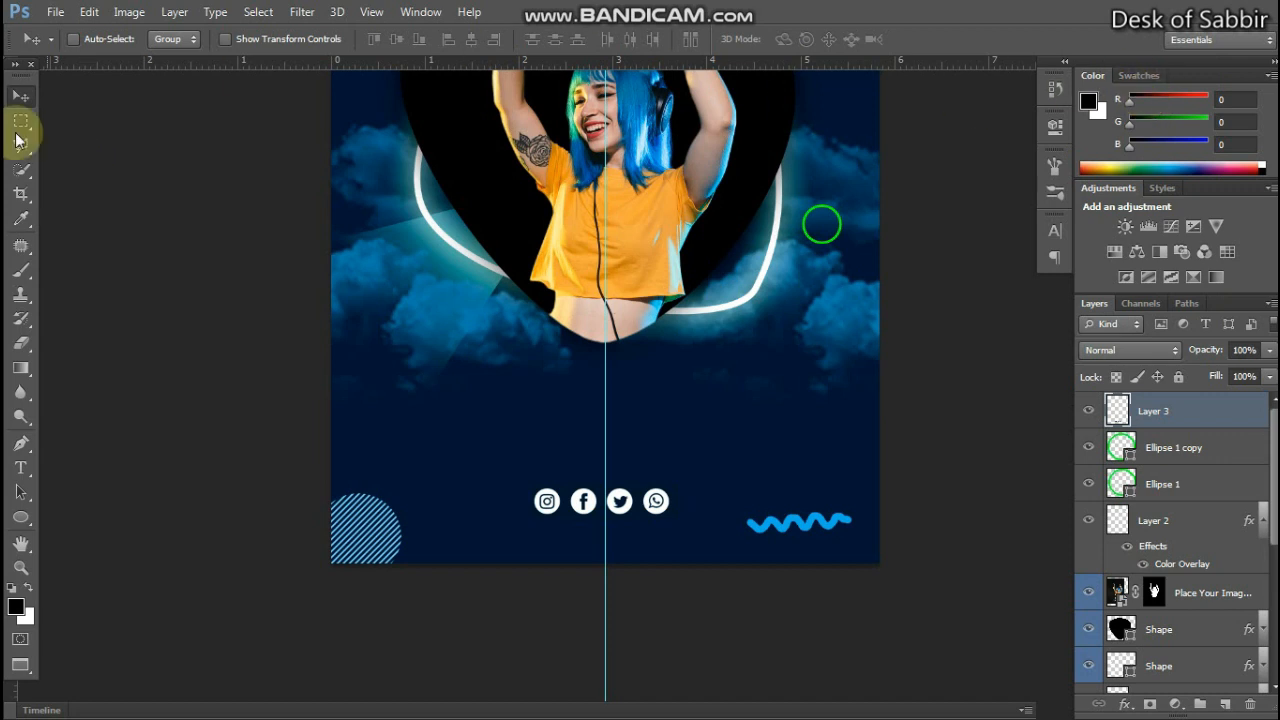
Hide the centre guide and the rulers.
key(ctrl+semicolon)
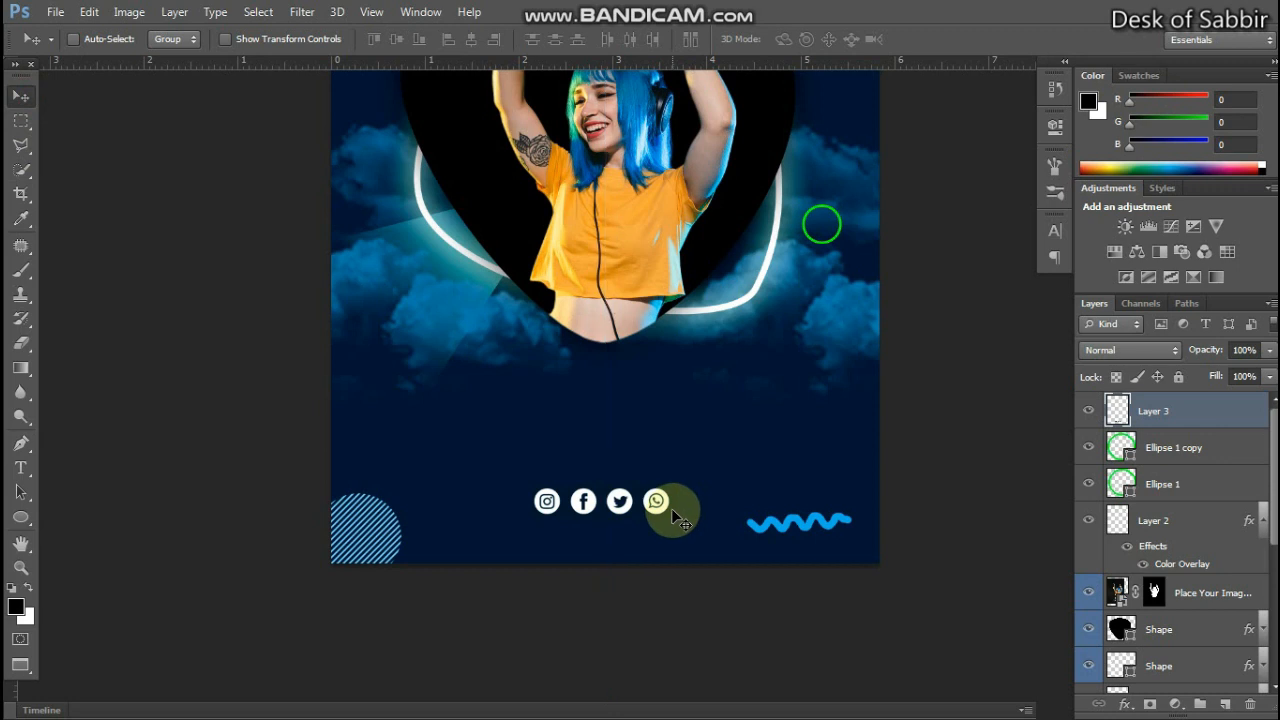
key(ctrl+minus)
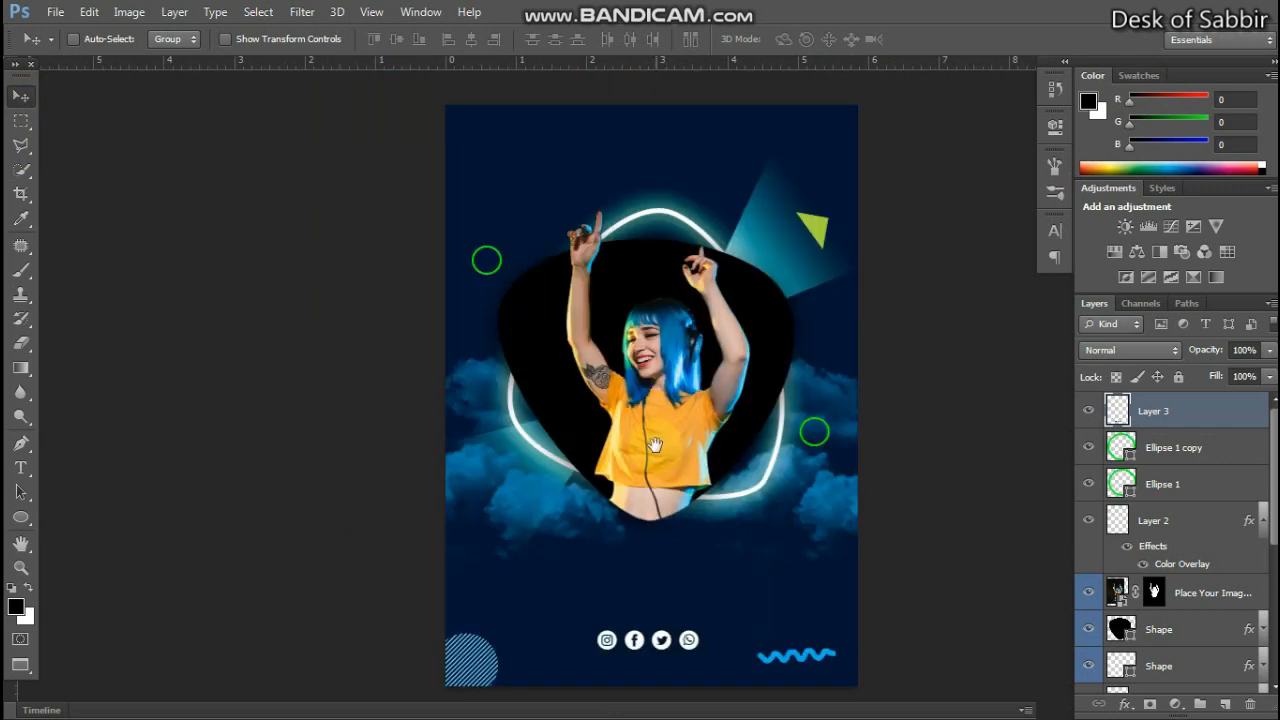
drag(715, 471, 683, 419)
drag(708, 445, 691, 447)
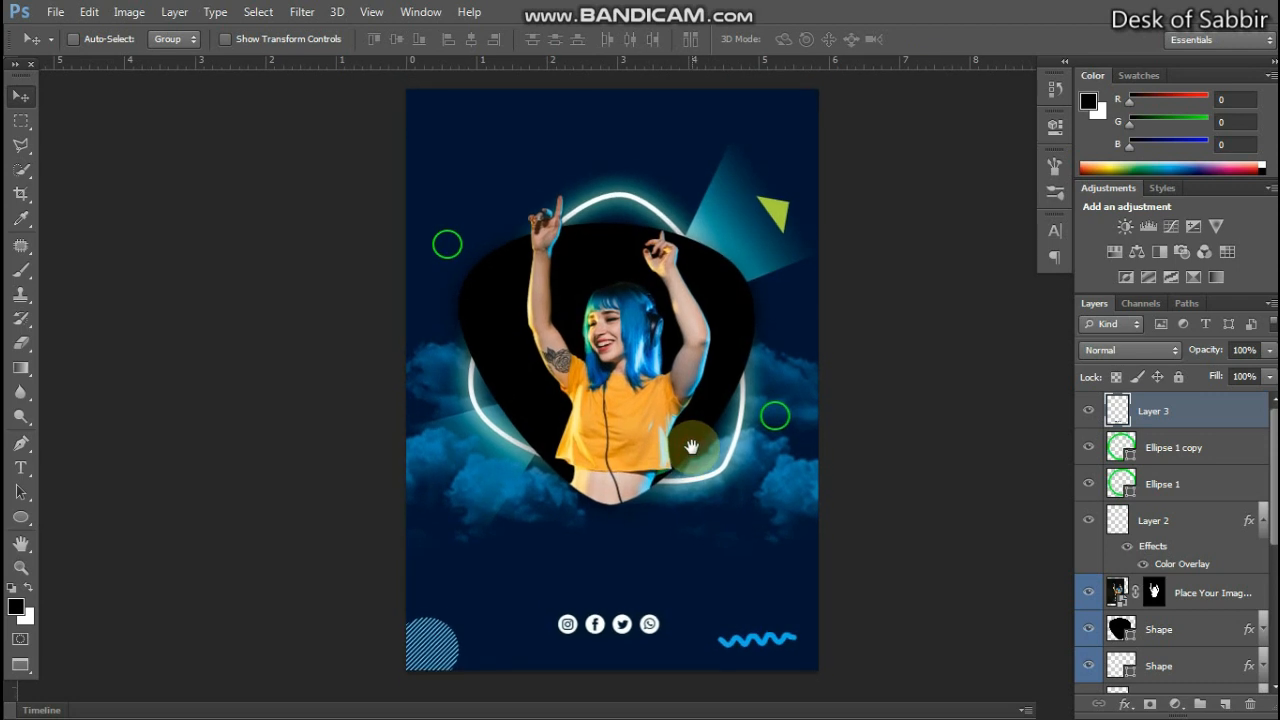
key(ctrl+r)
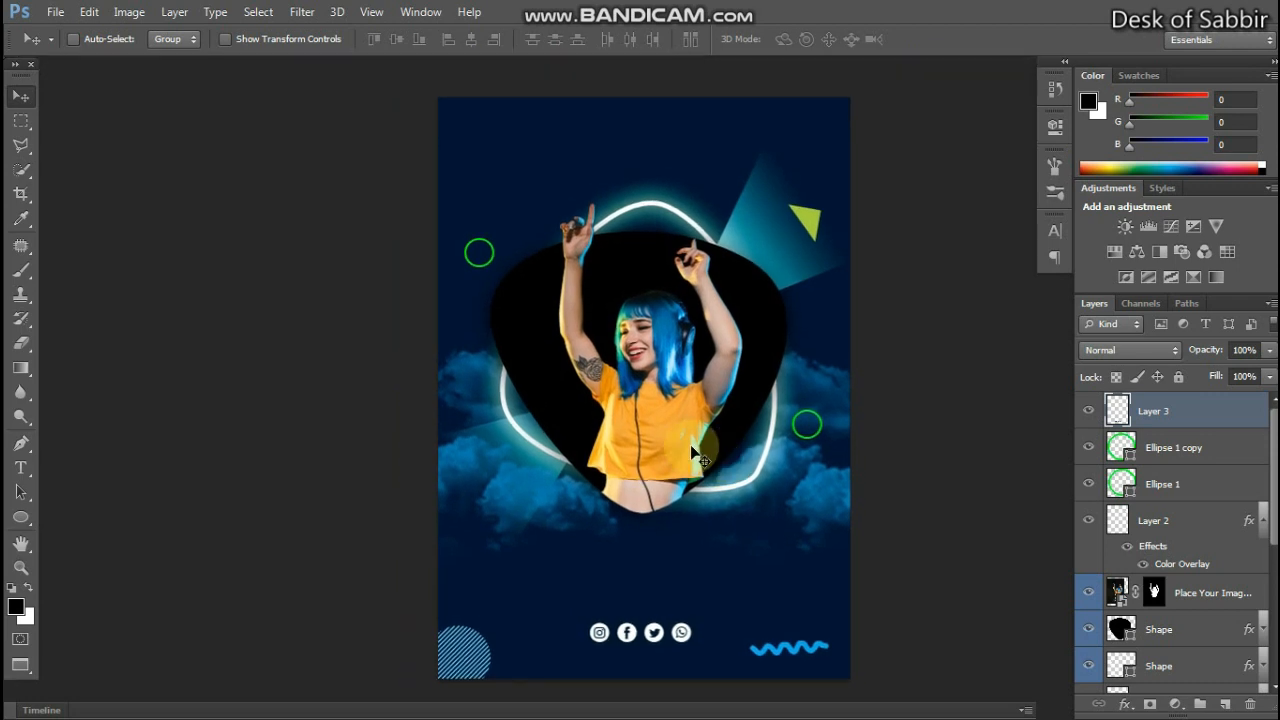
drag(690, 446, 687, 446)
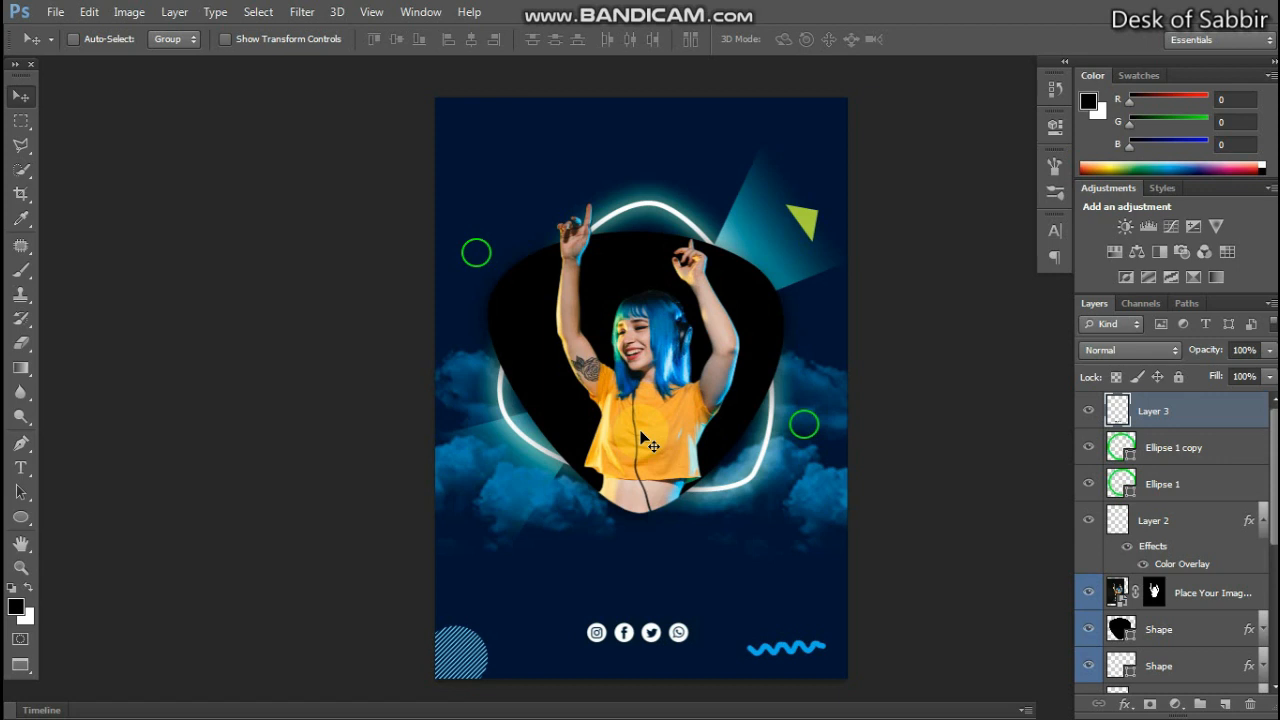
Add the text "SHOW" in 12 pt Revue BT between the woman and the social icons.
click(570, 396)
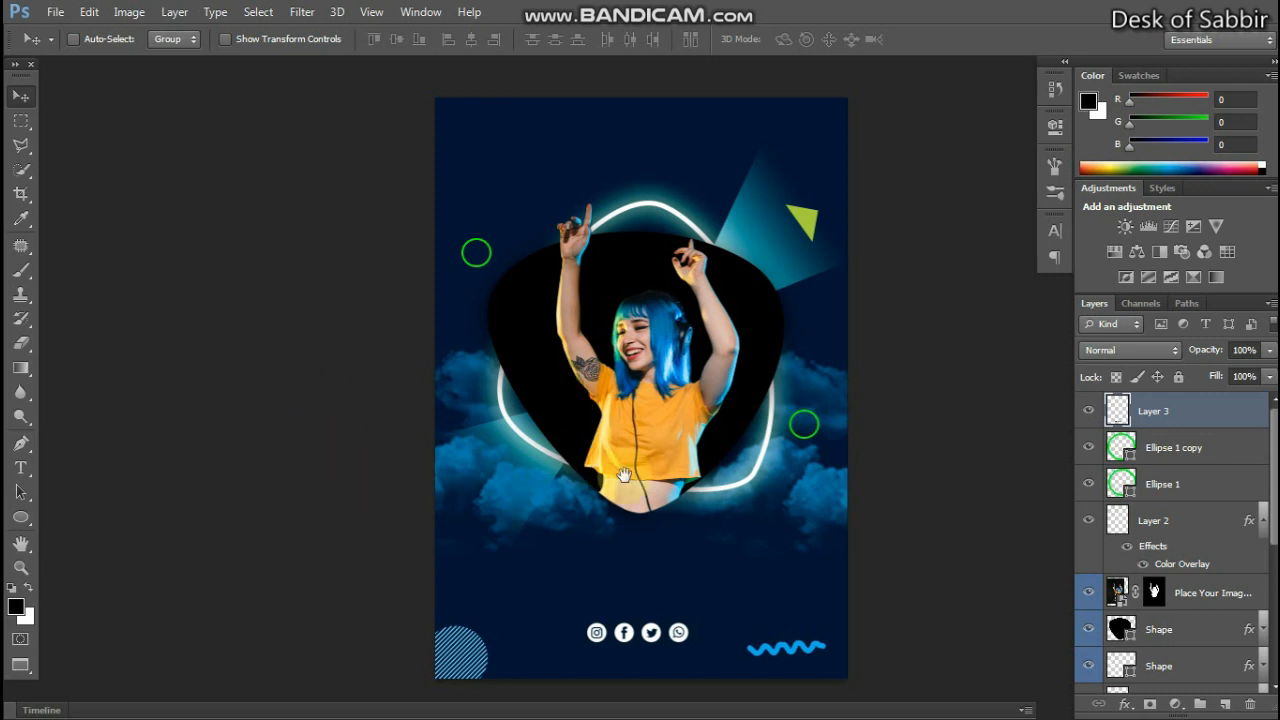
drag(623, 474, 582, 446)
click(21, 474)
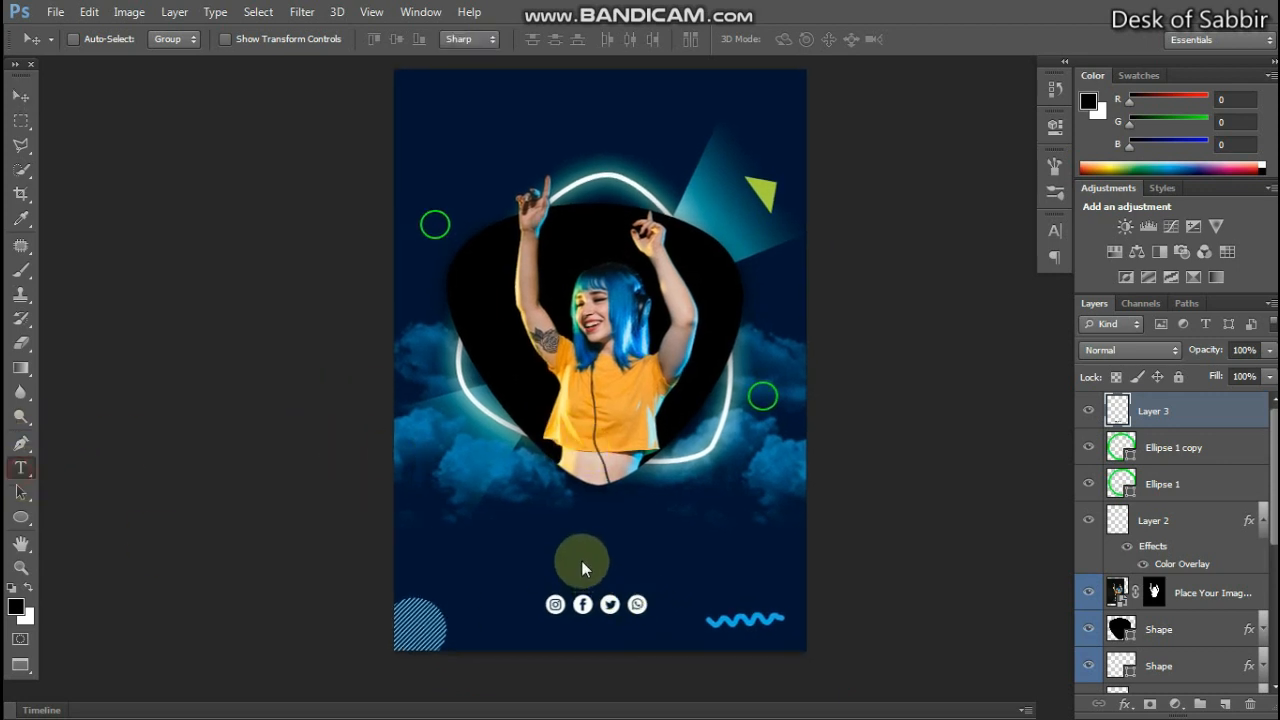
click(617, 566)
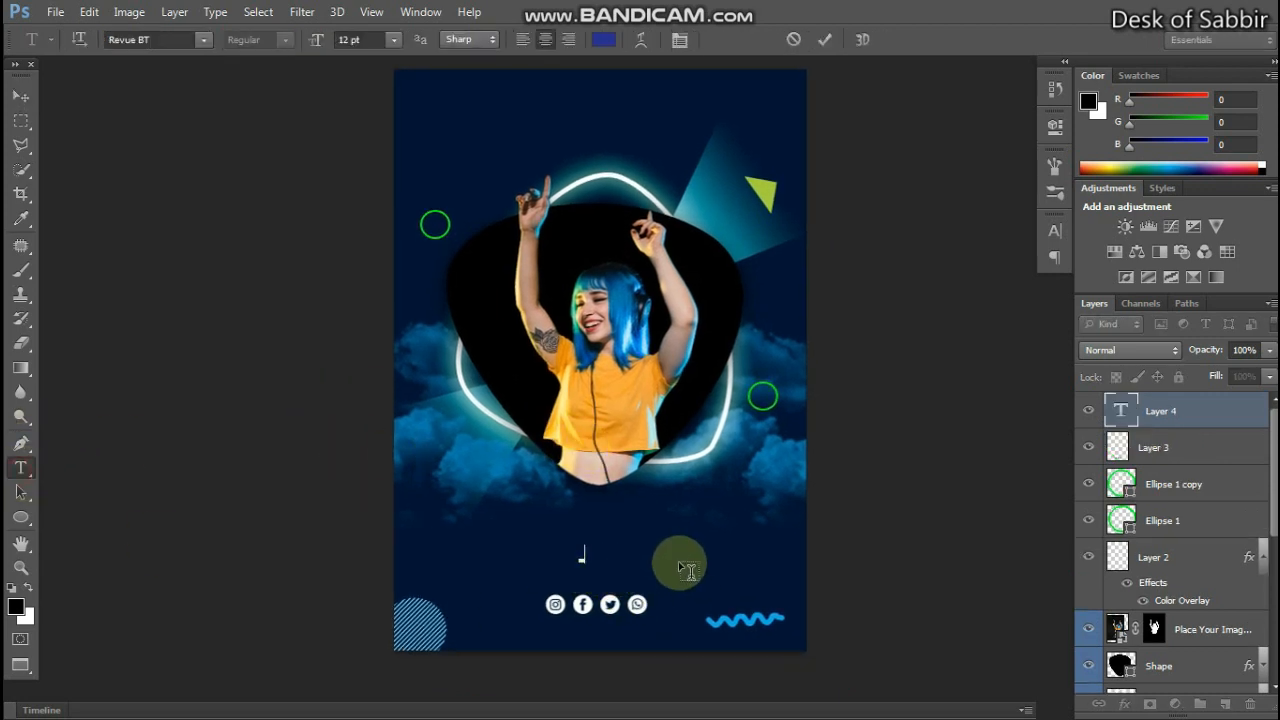
text(SHOW)
click(825, 39)
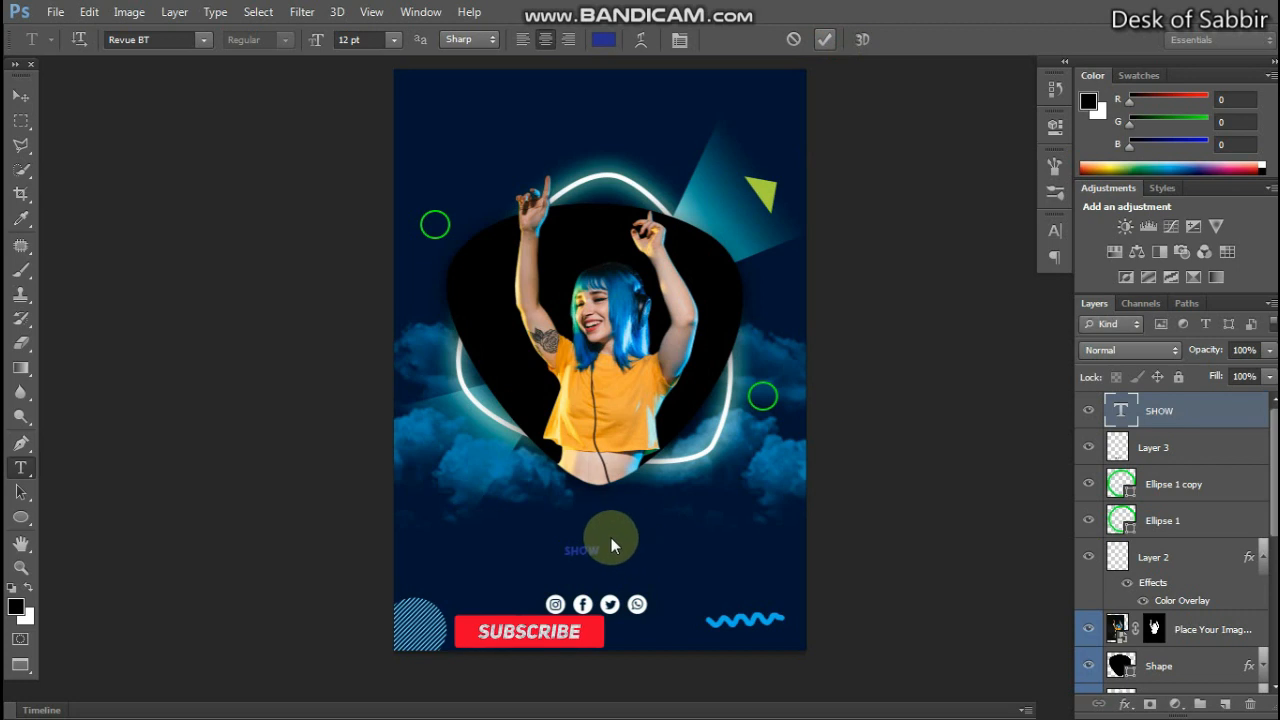
Scale the SHOW text proportionally to 649.22% and move it slightly up and to the right above the social icons.
key(ctrl+t)
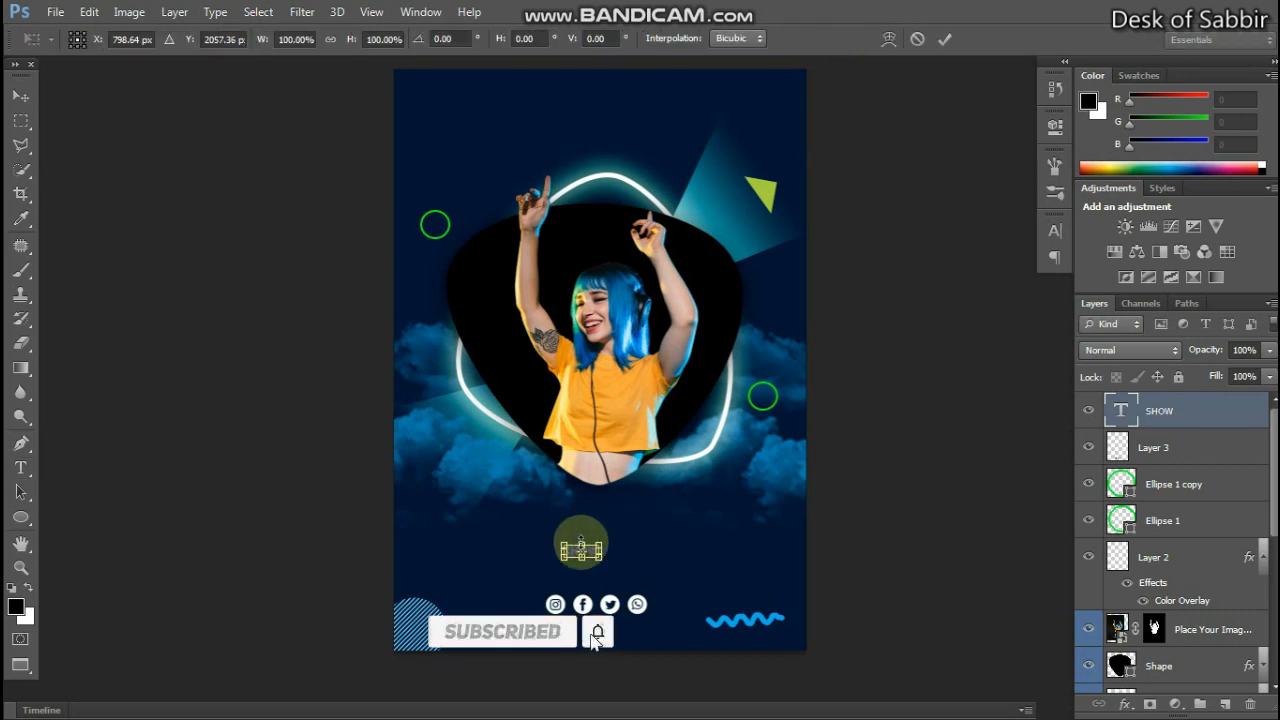
drag(601, 541, 706, 523)
click(945, 39)
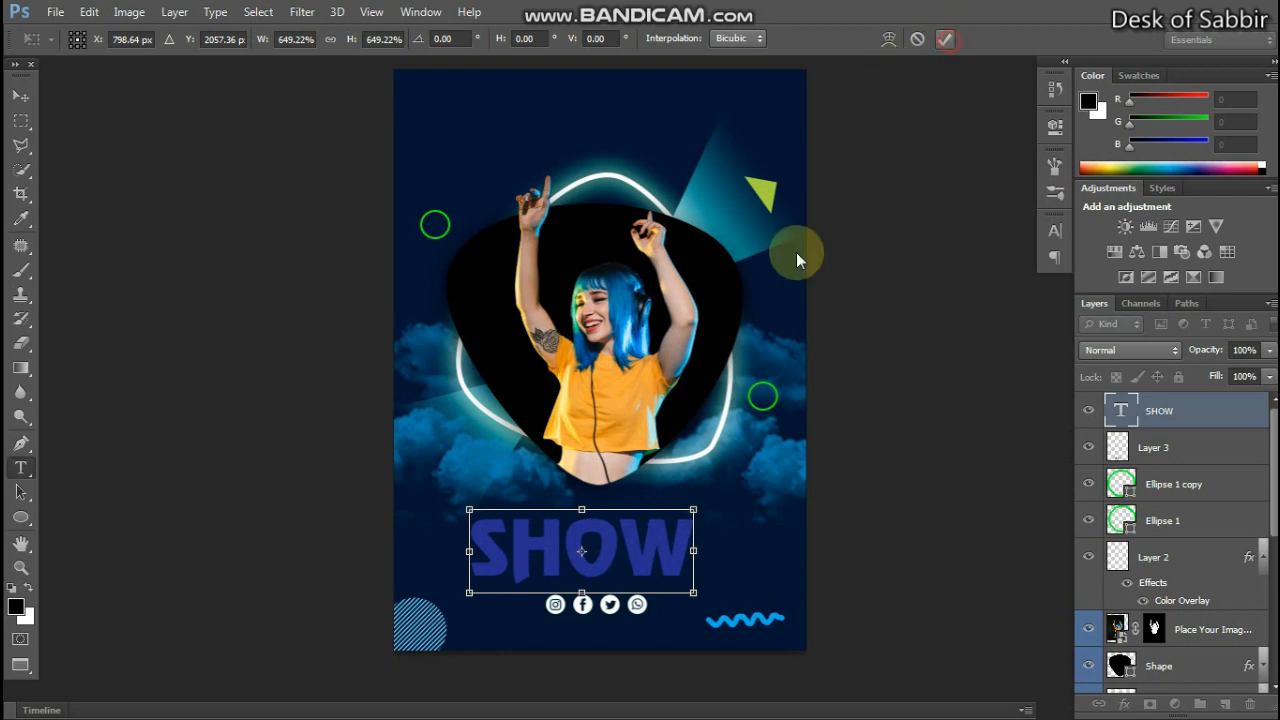
double_click(613, 546)
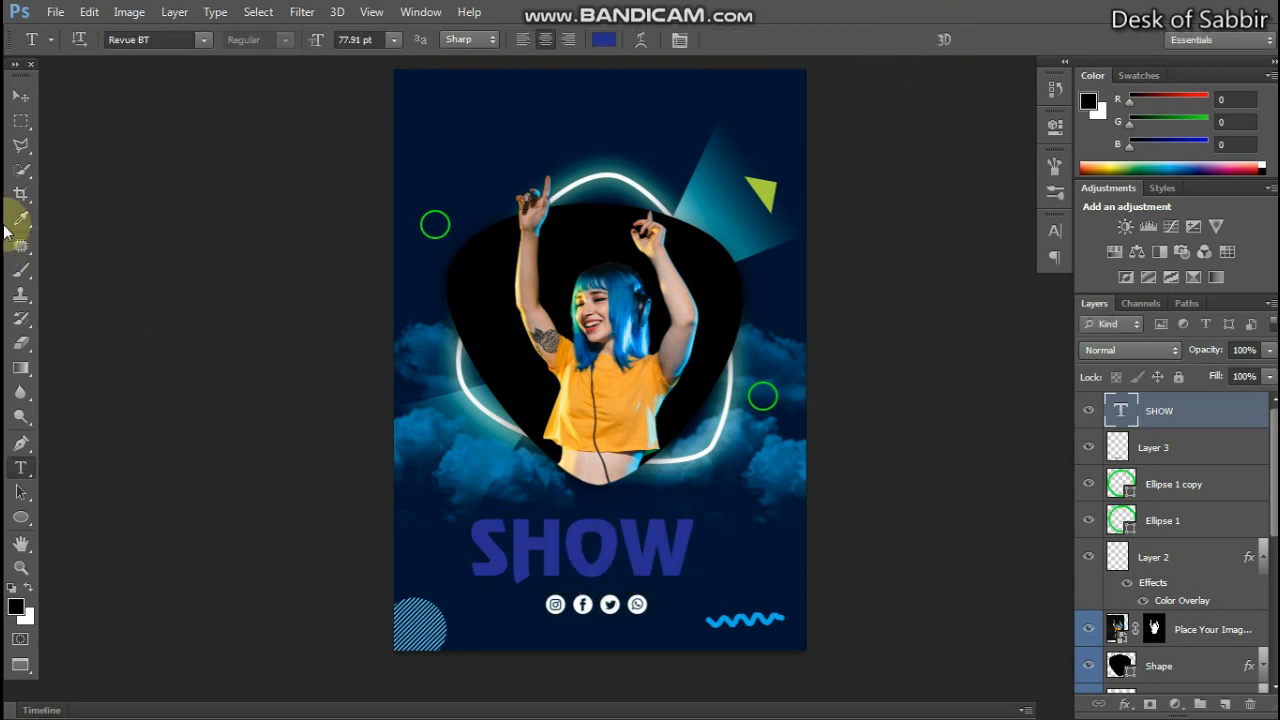
click(21, 96)
drag(603, 554, 633, 538)
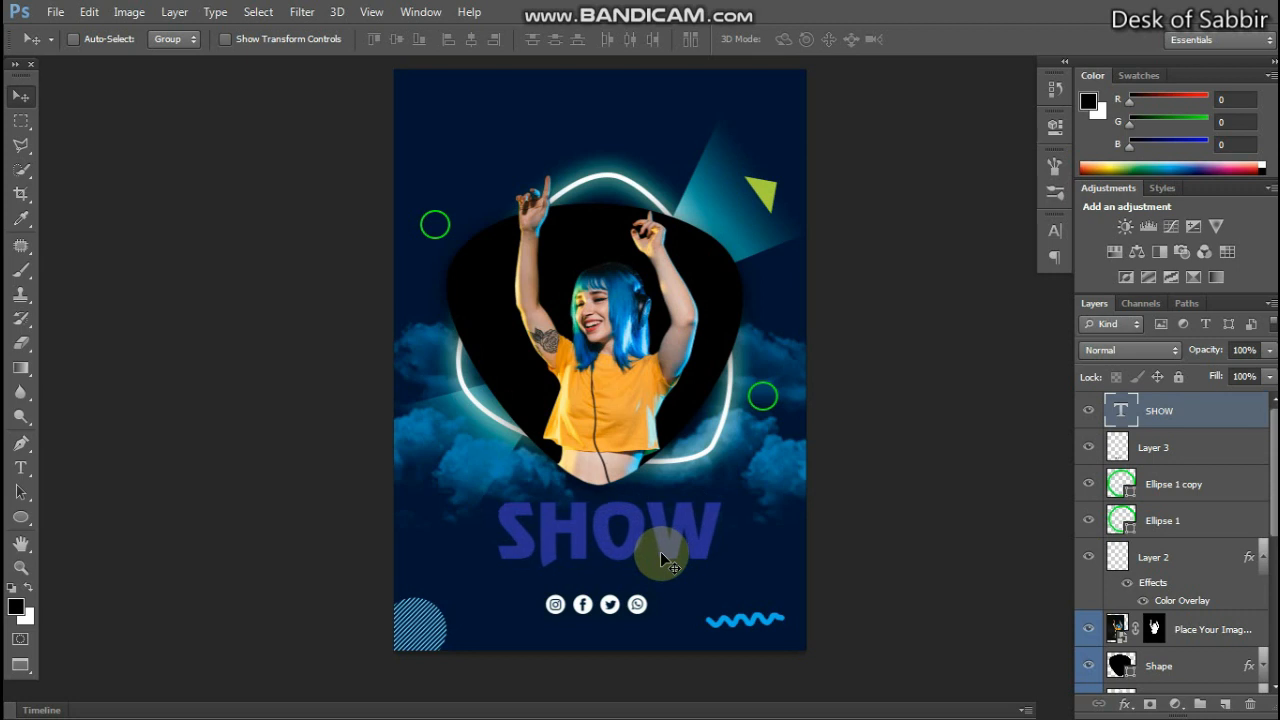
Apply a Color Overlay in amber ffb400 to the SHOW text.
click(1124, 704)
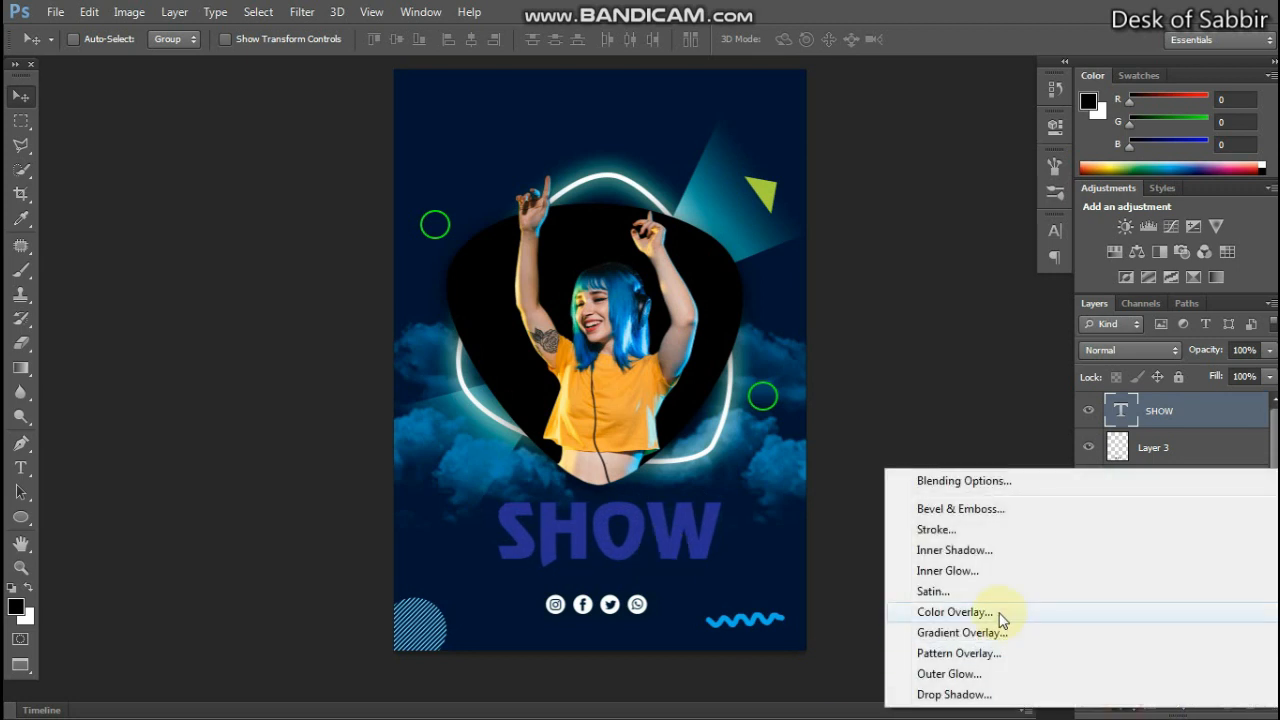
click(997, 610)
click(1207, 237)
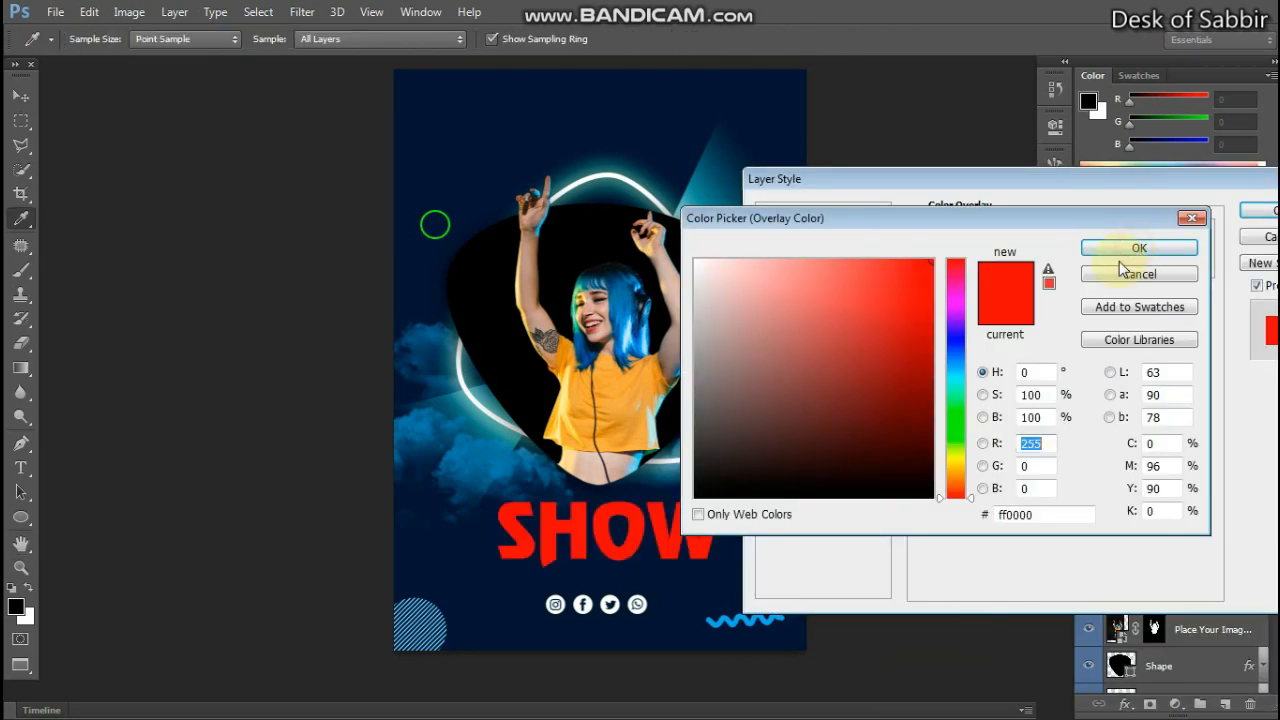
click(958, 459)
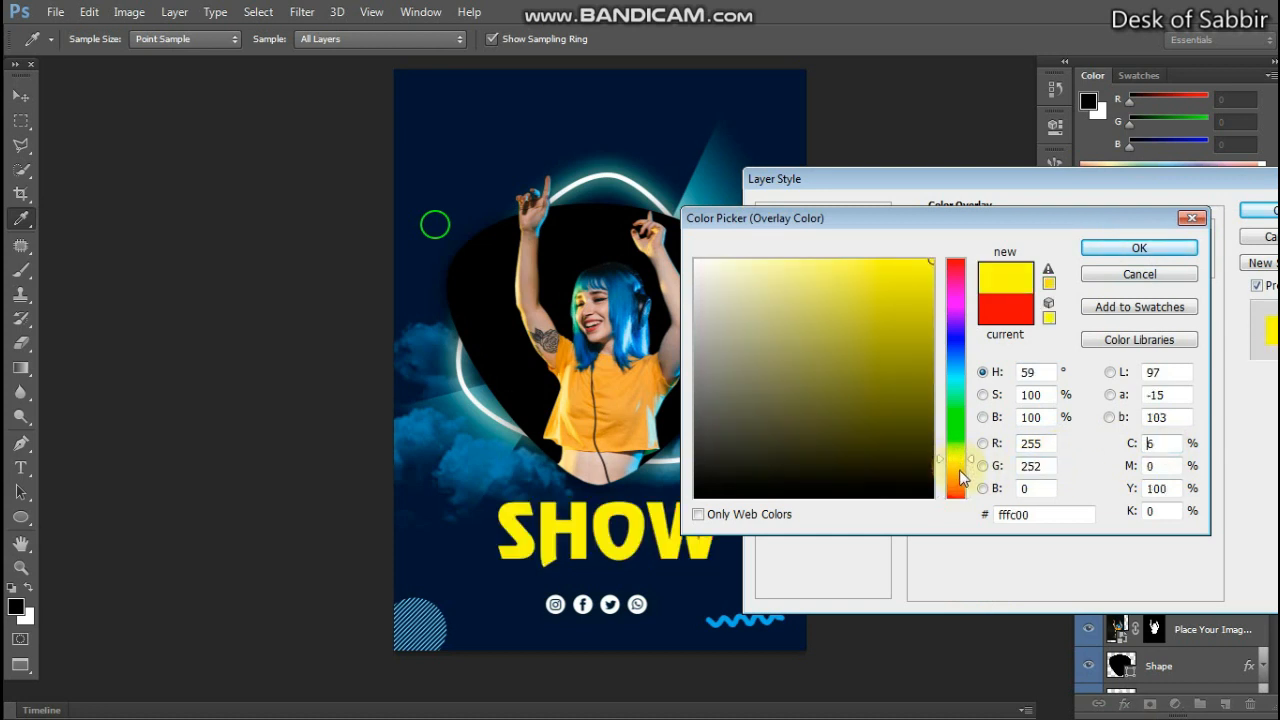
click(959, 471)
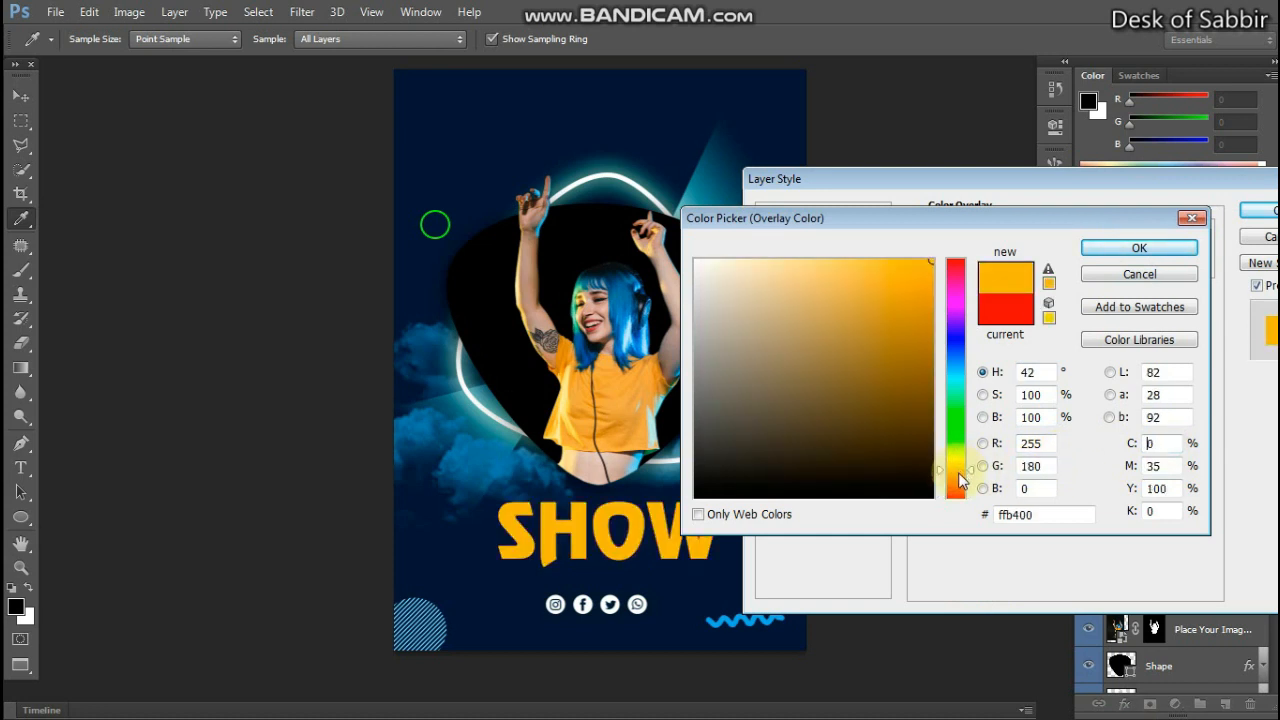
drag(959, 472, 963, 481)
click(961, 474)
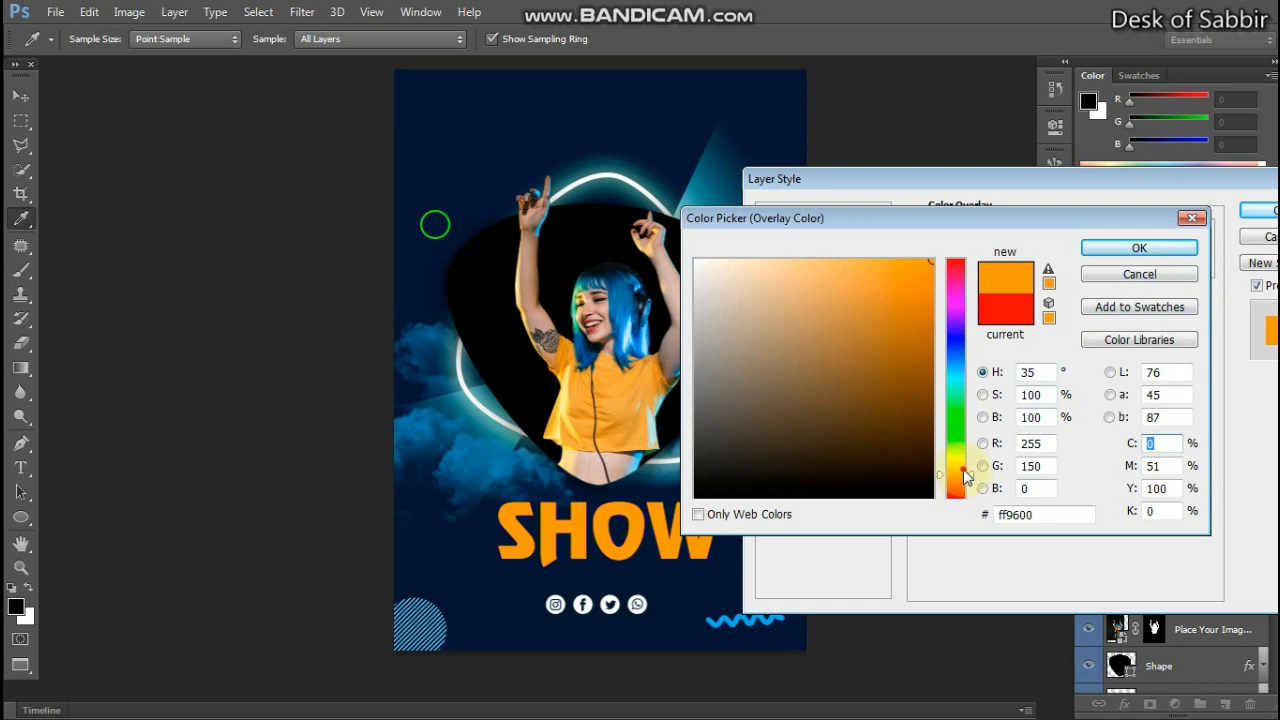
click(964, 470)
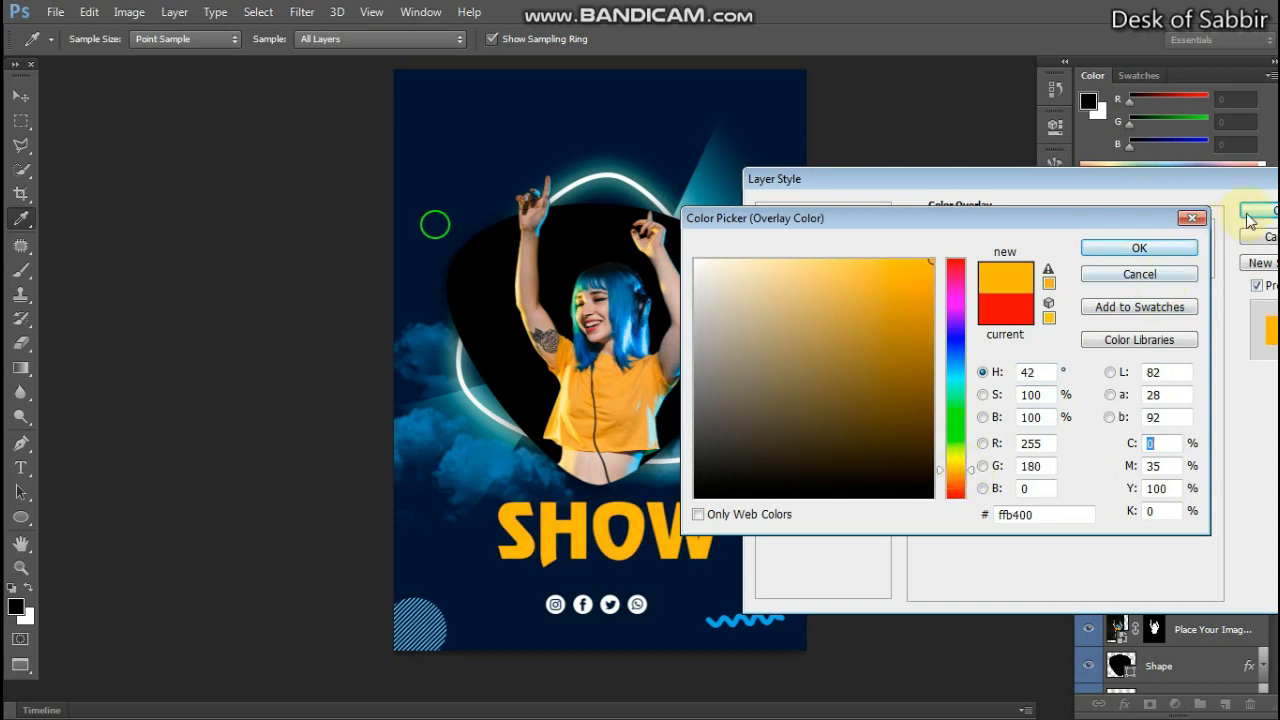
click(1128, 248)
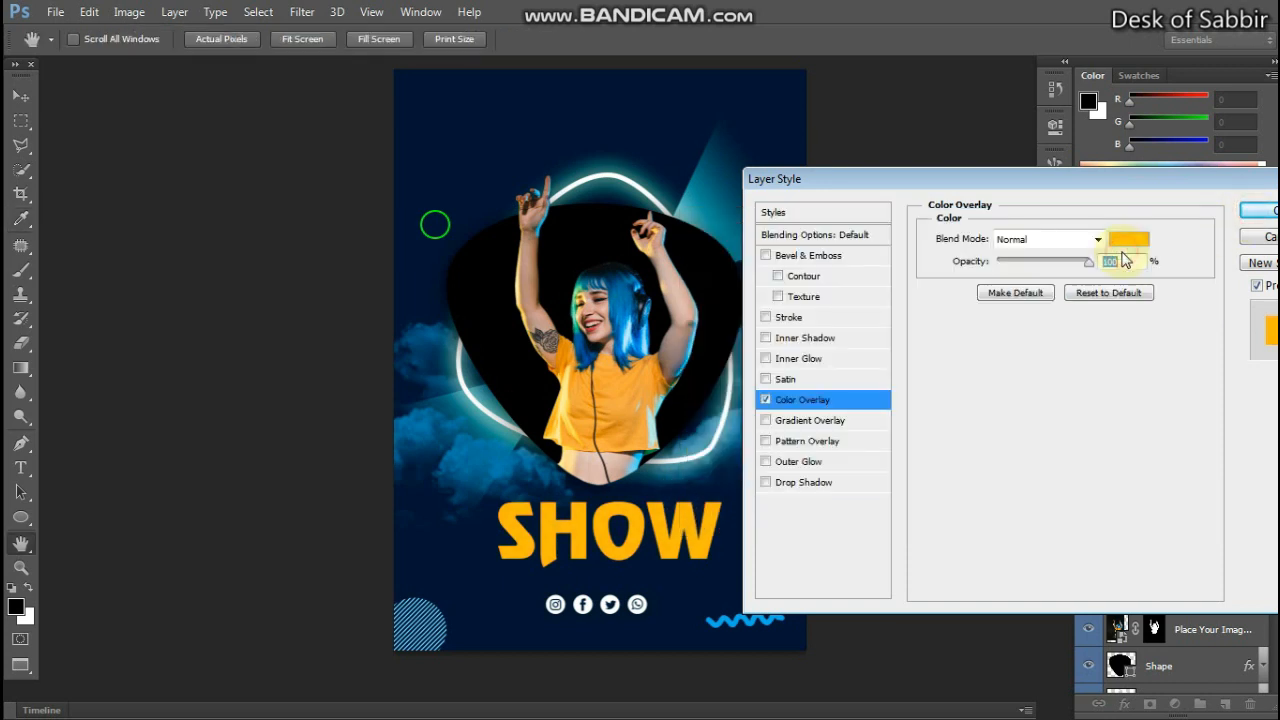
click(1266, 214)
Add an Inner Shadow to the SHOW text with its blend mode set to Normal.
scroll(630, 506, up, 3)
drag(655, 586, 656, 489)
click(1125, 704)
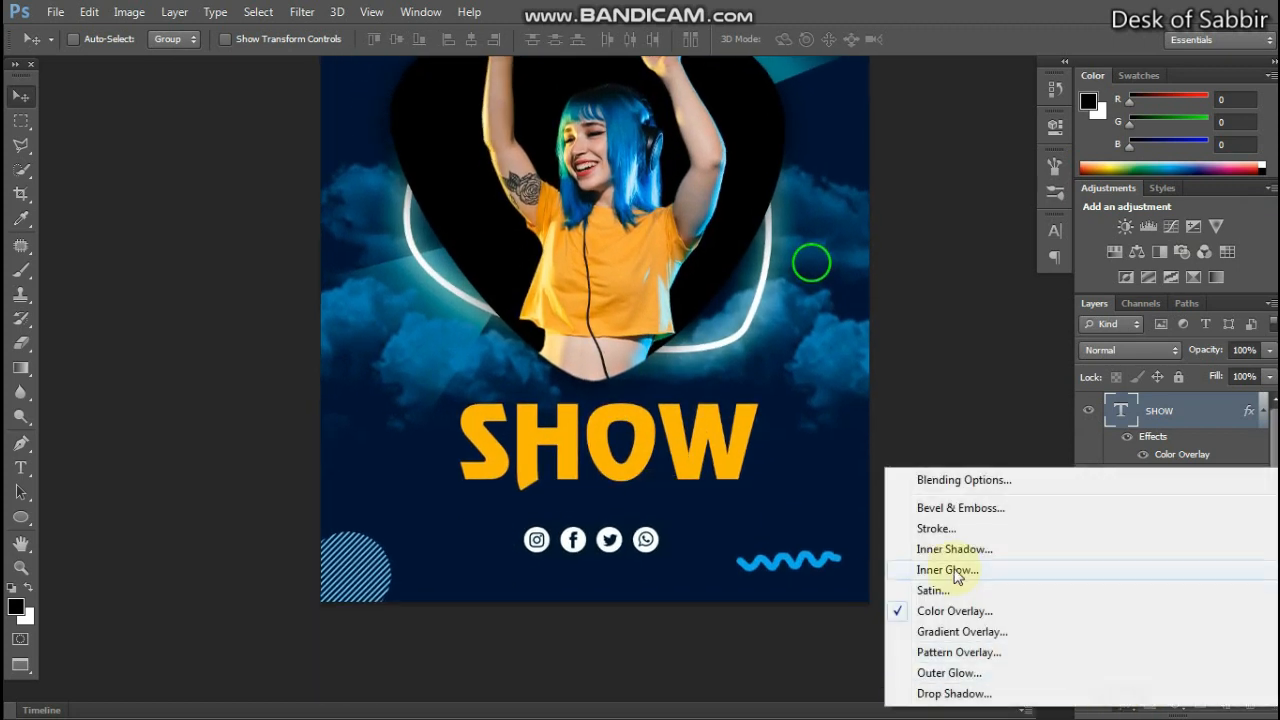
click(953, 549)
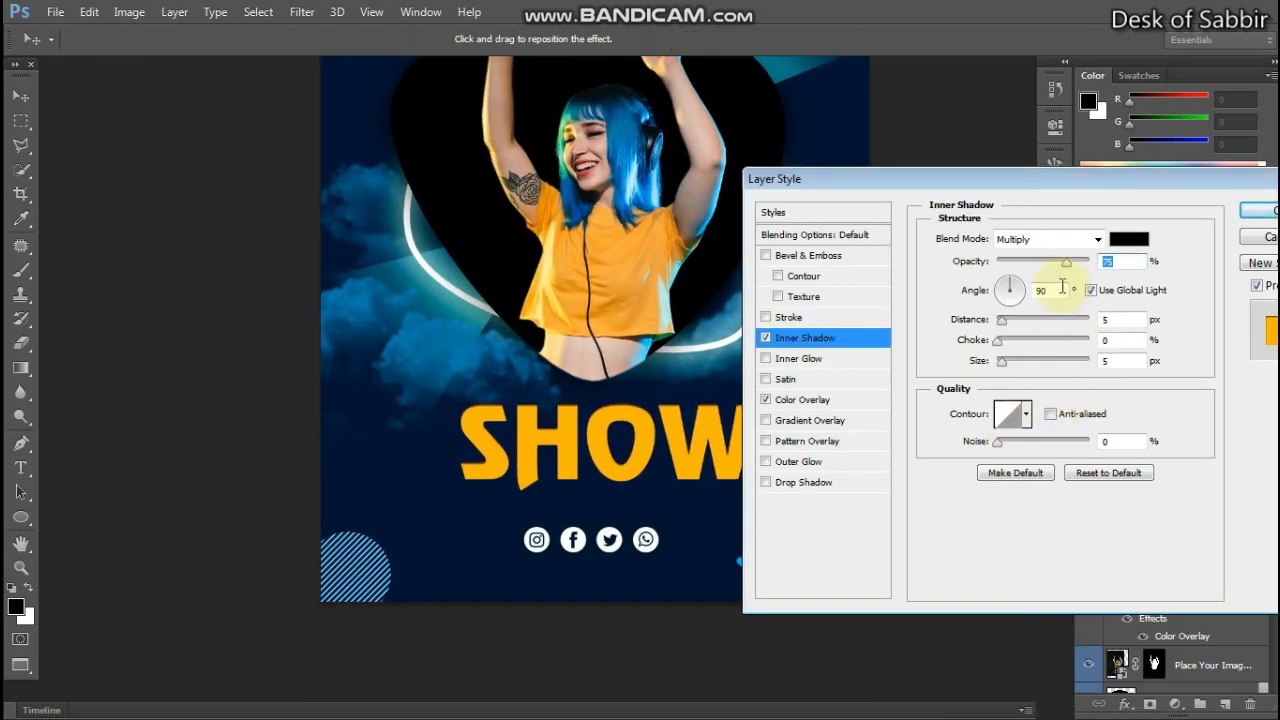
click(1045, 239)
click(1030, 418)
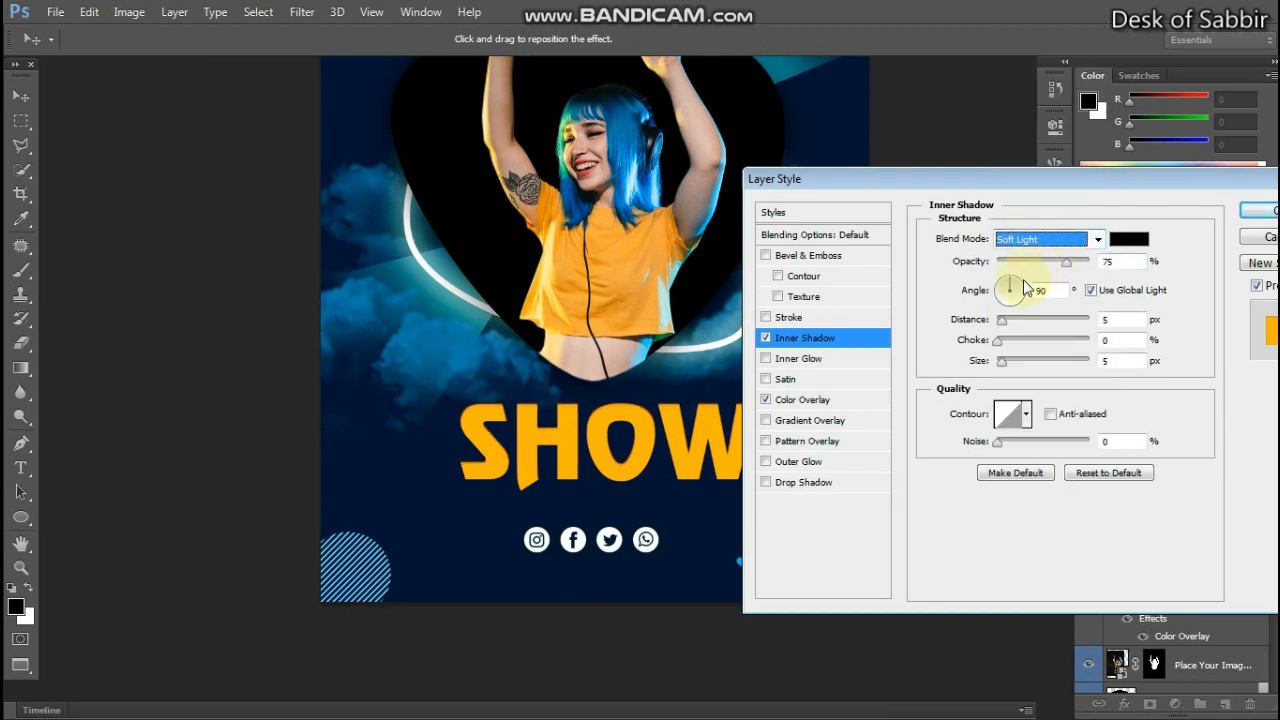
click(1033, 245)
click(1000, 10)
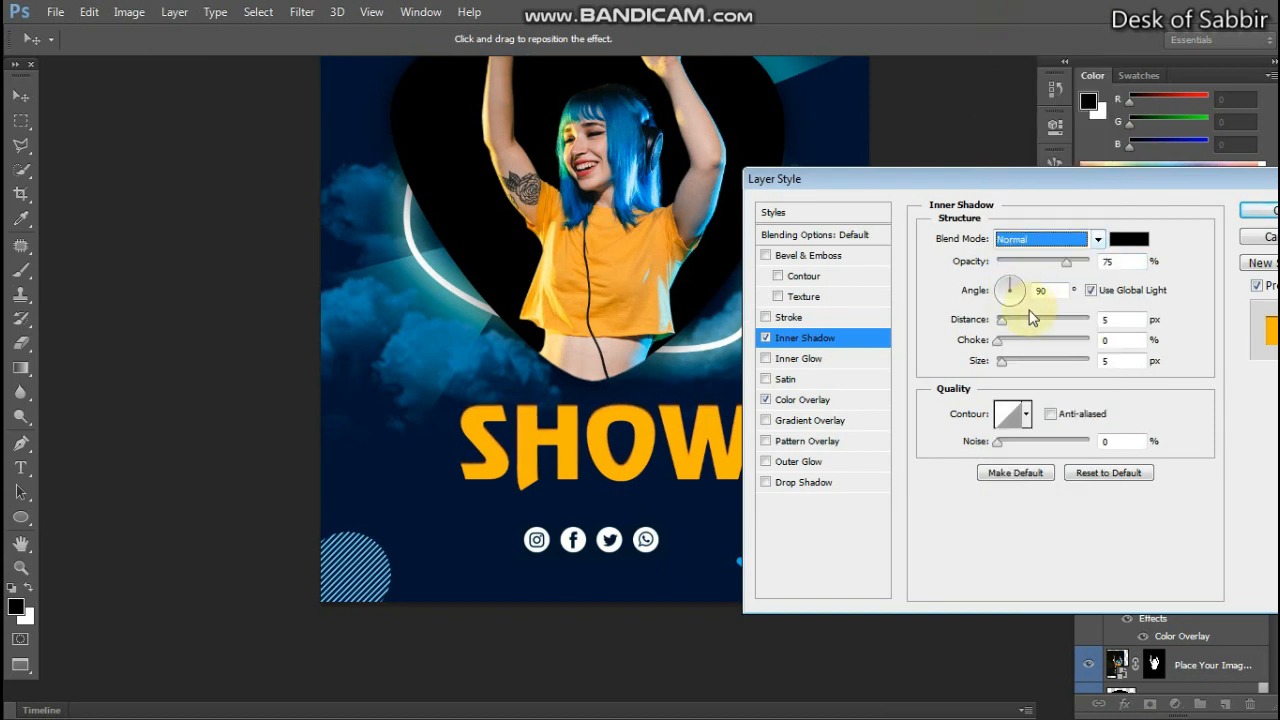
Set the SHOW text's Inner Shadow distance to about 22 px and its size to 18 px, and apply the style.
drag(1018, 325, 1024, 373)
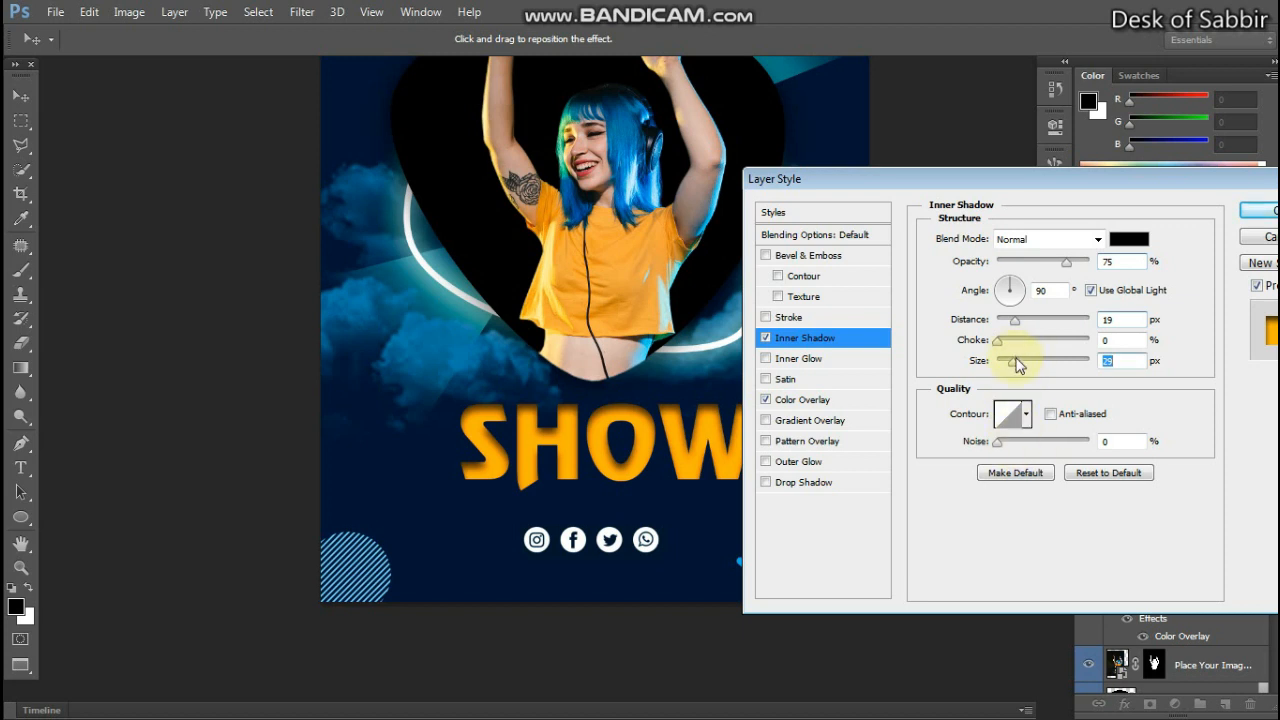
drag(1016, 360, 1009, 364)
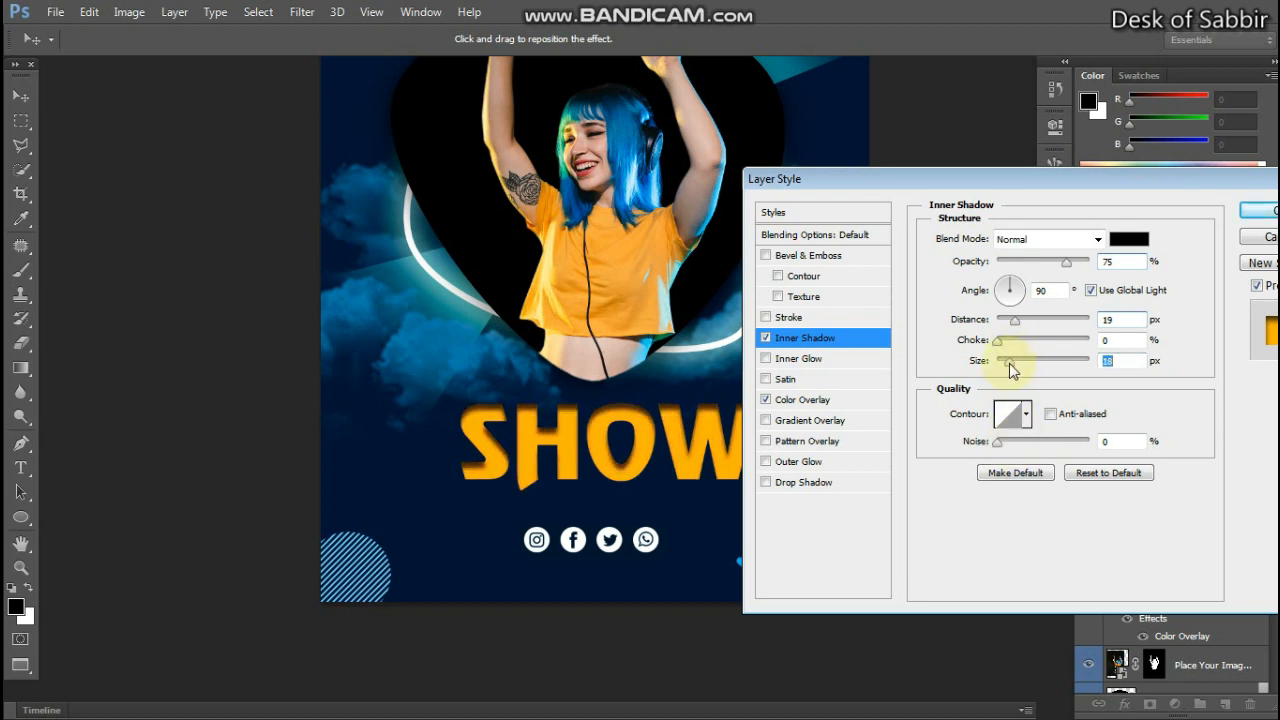
drag(1014, 320, 1020, 330)
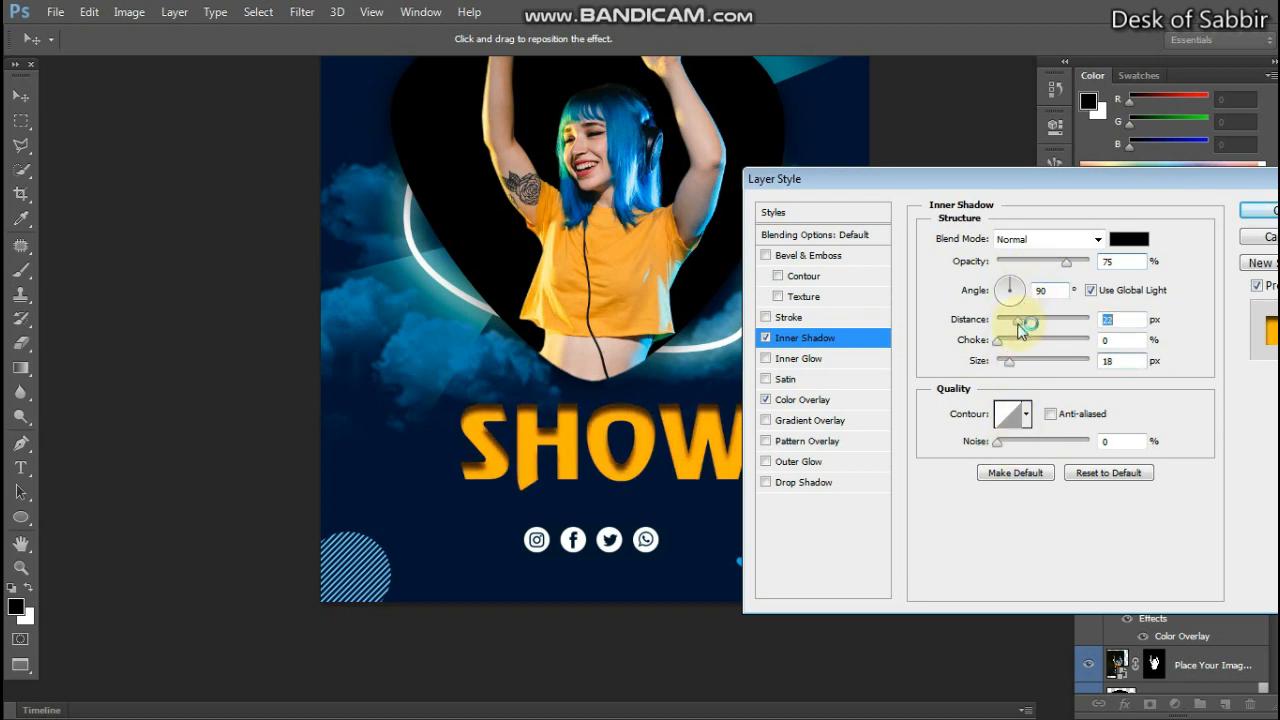
click(1252, 210)
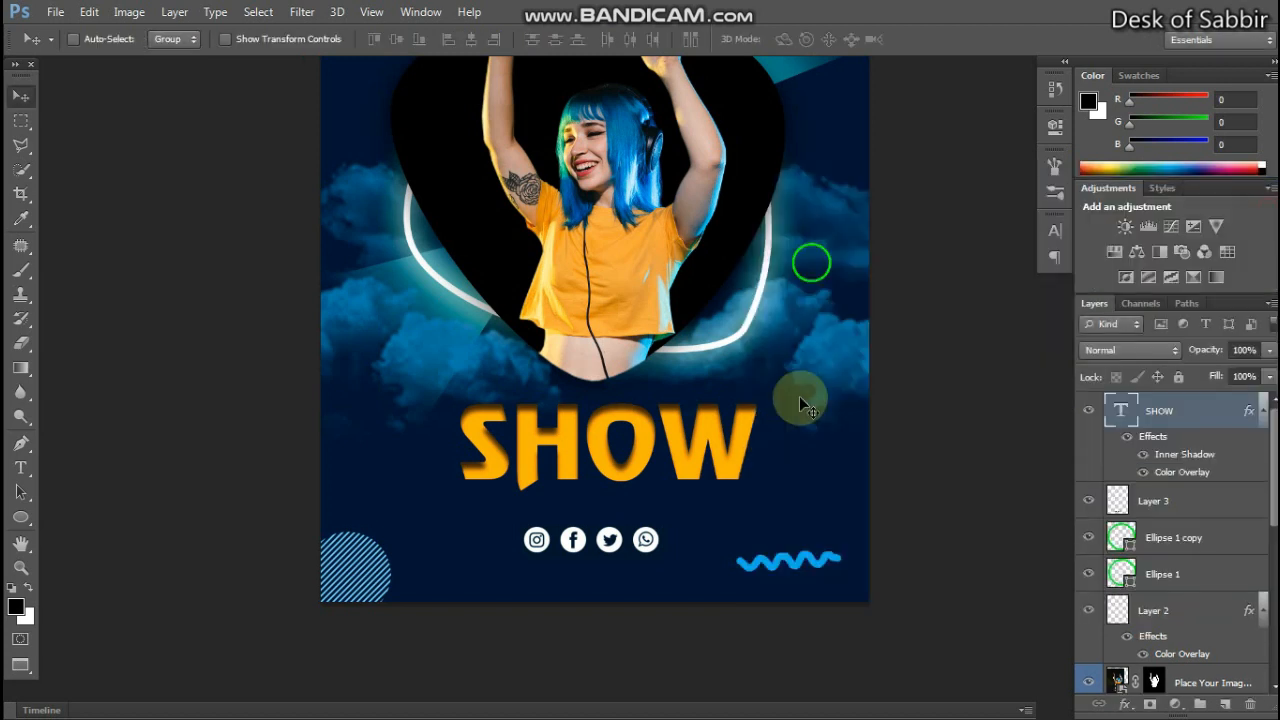
Add the text "BEST DJ" in 12 pt Revue BT just above the SHOW title, beside the woman's waist.
key(ctrl+0)
drag(643, 512, 639, 482)
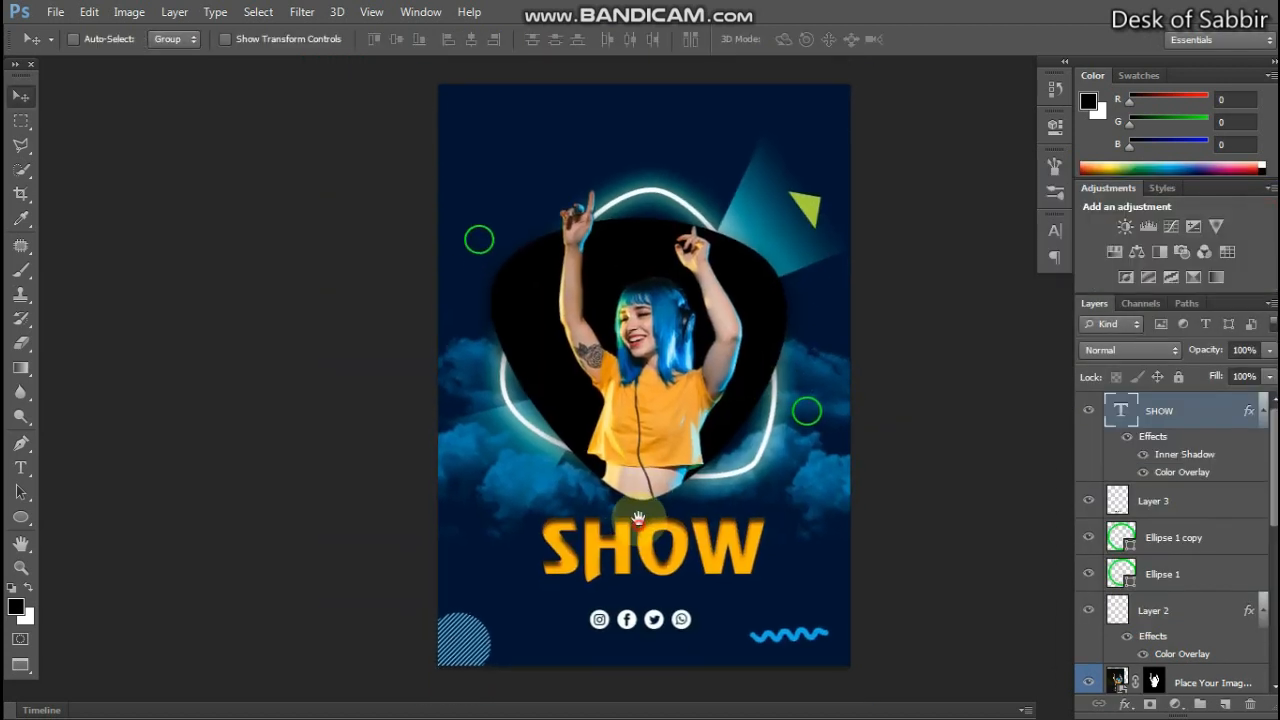
click(31, 458)
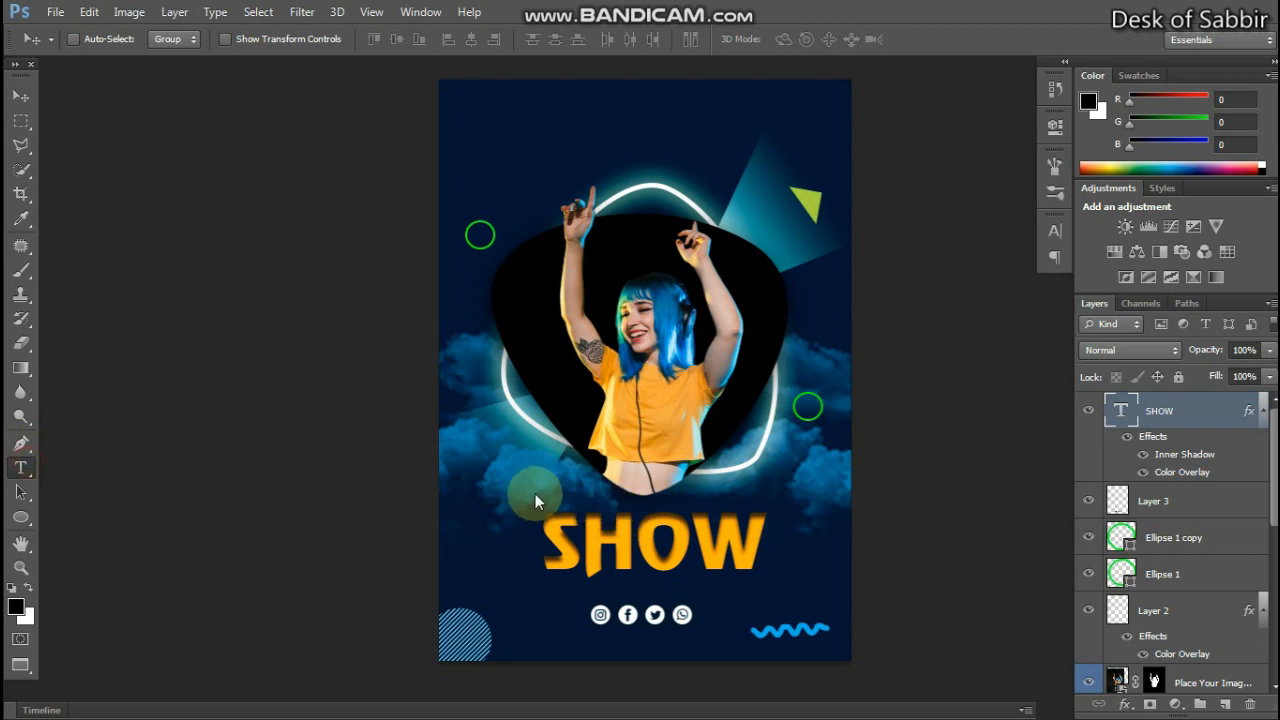
click(619, 497)
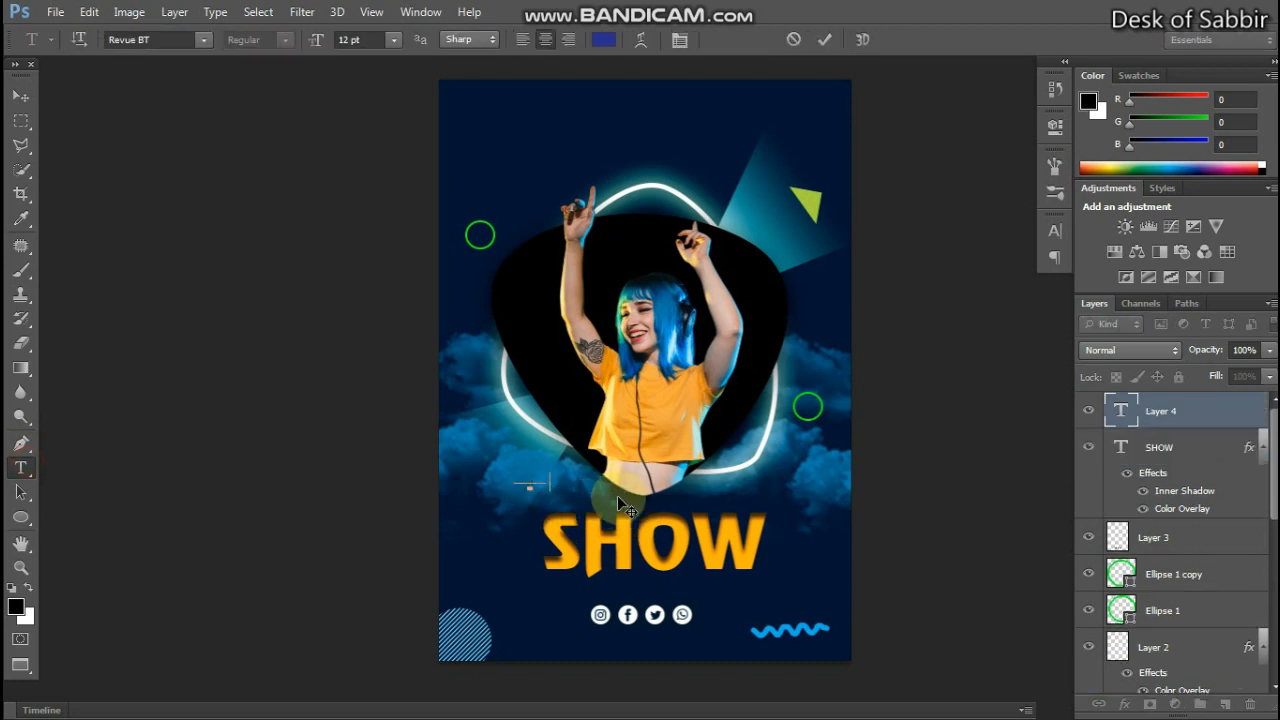
key(ctrl+Return)
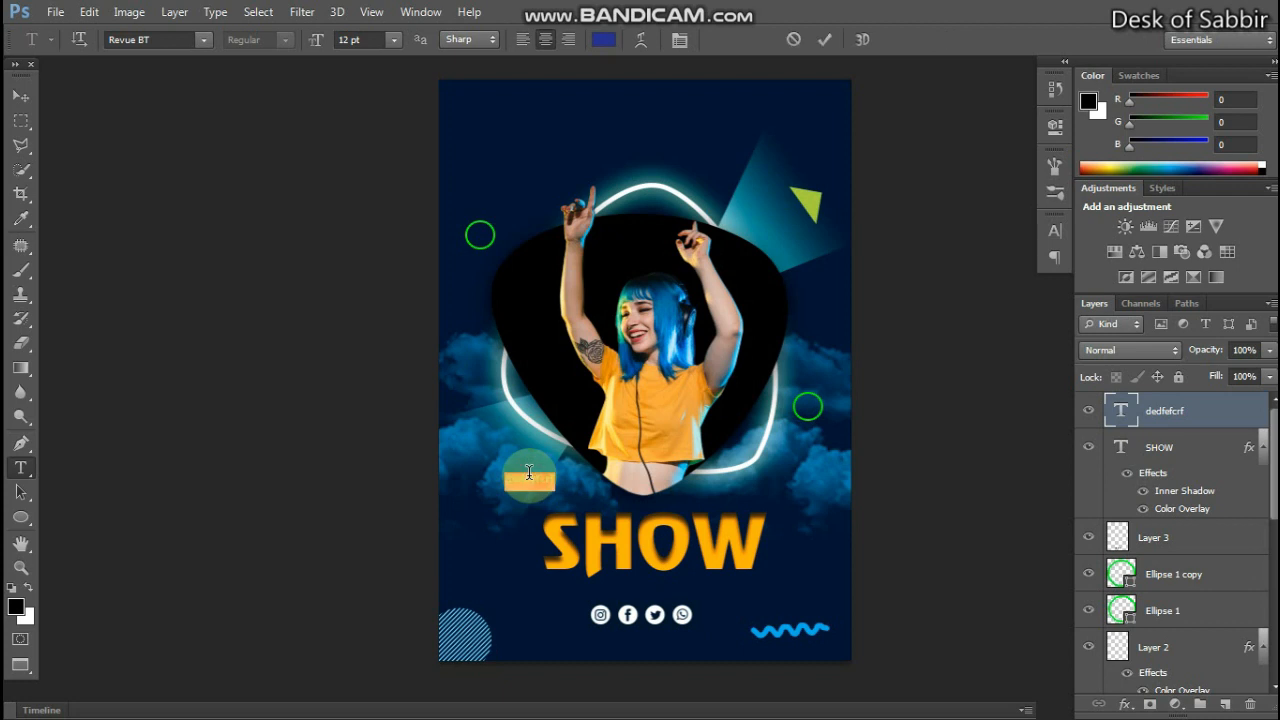
click(529, 472)
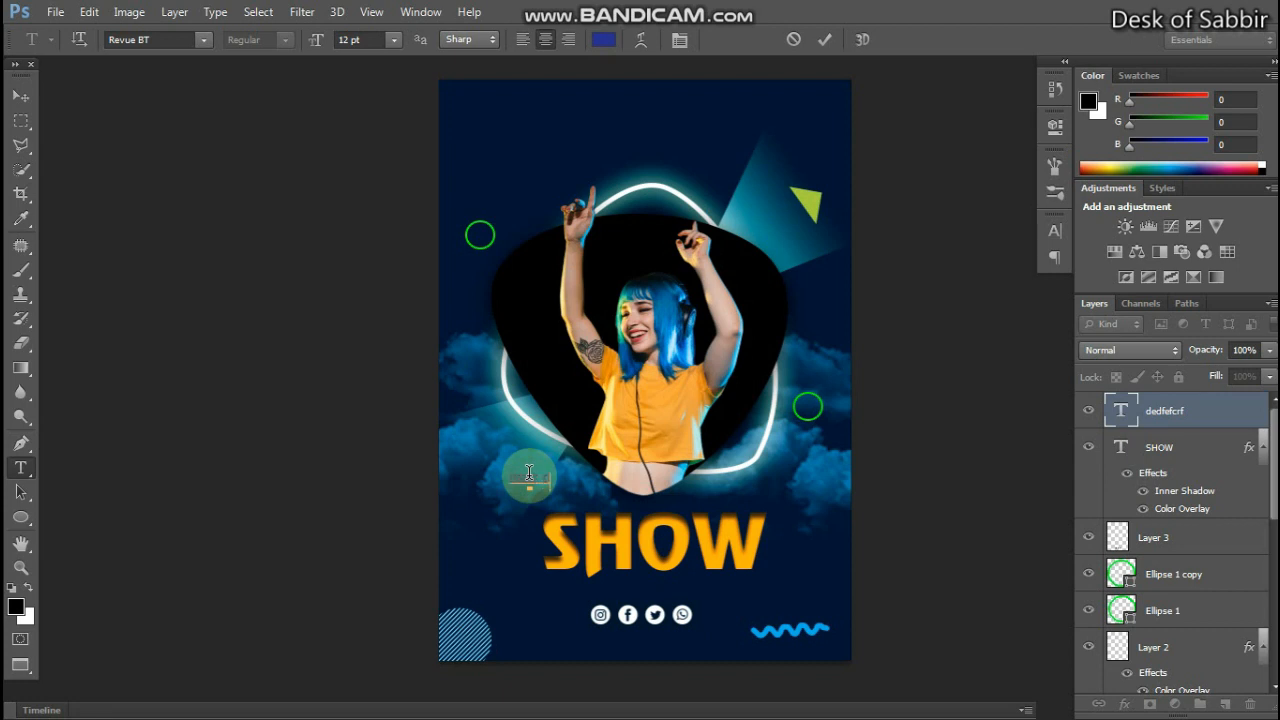
click(21, 95)
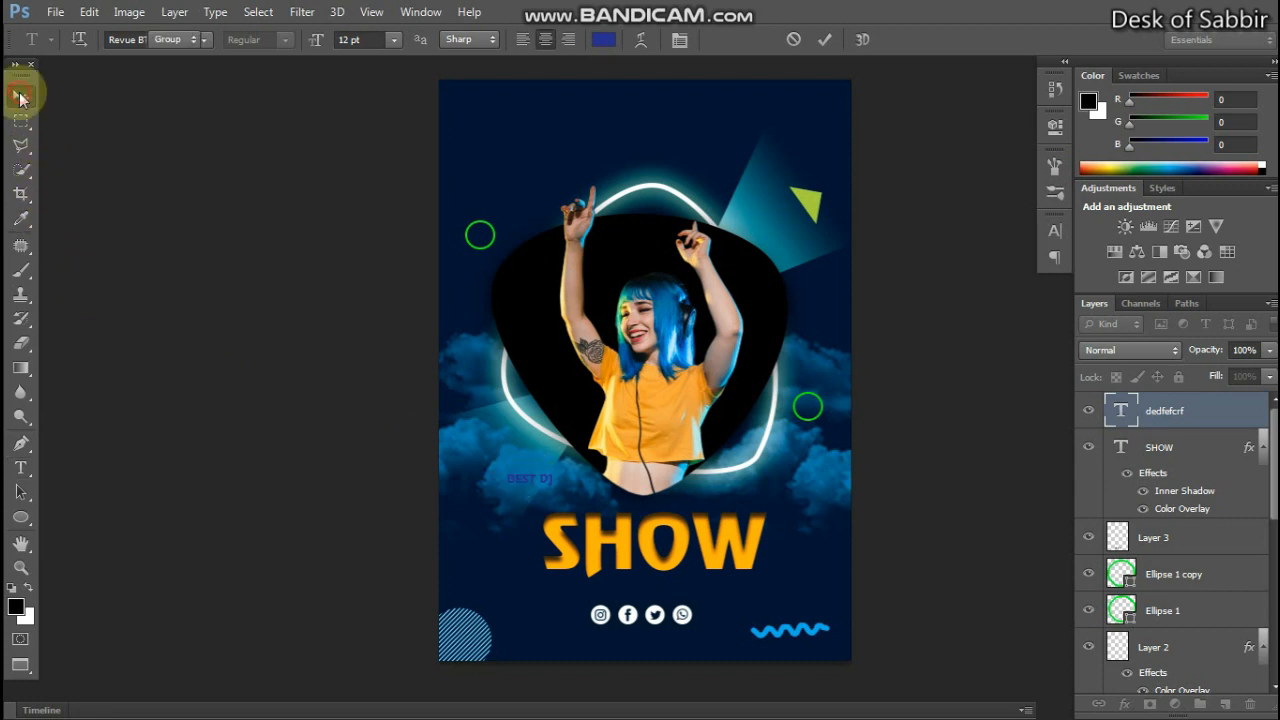
Change the font of the BEST DJ text to Script MT Bold.
ctrl+click(582, 497)
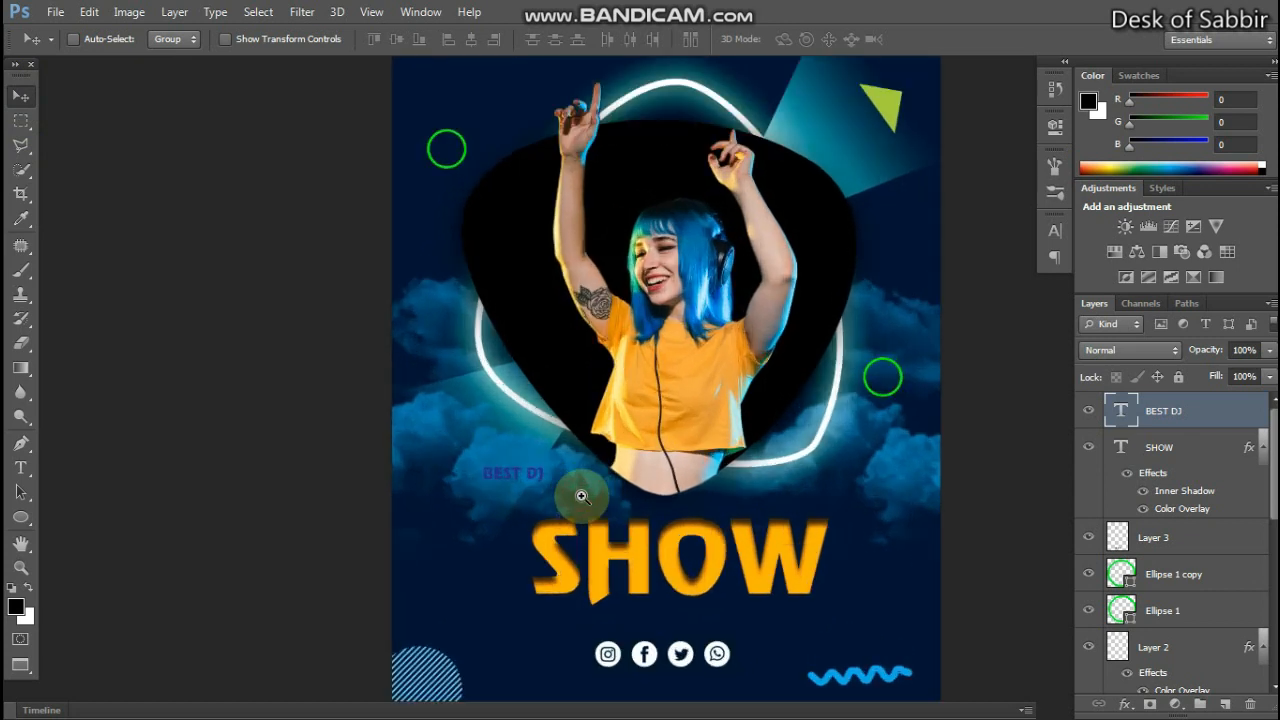
drag(597, 485, 557, 449)
click(22, 468)
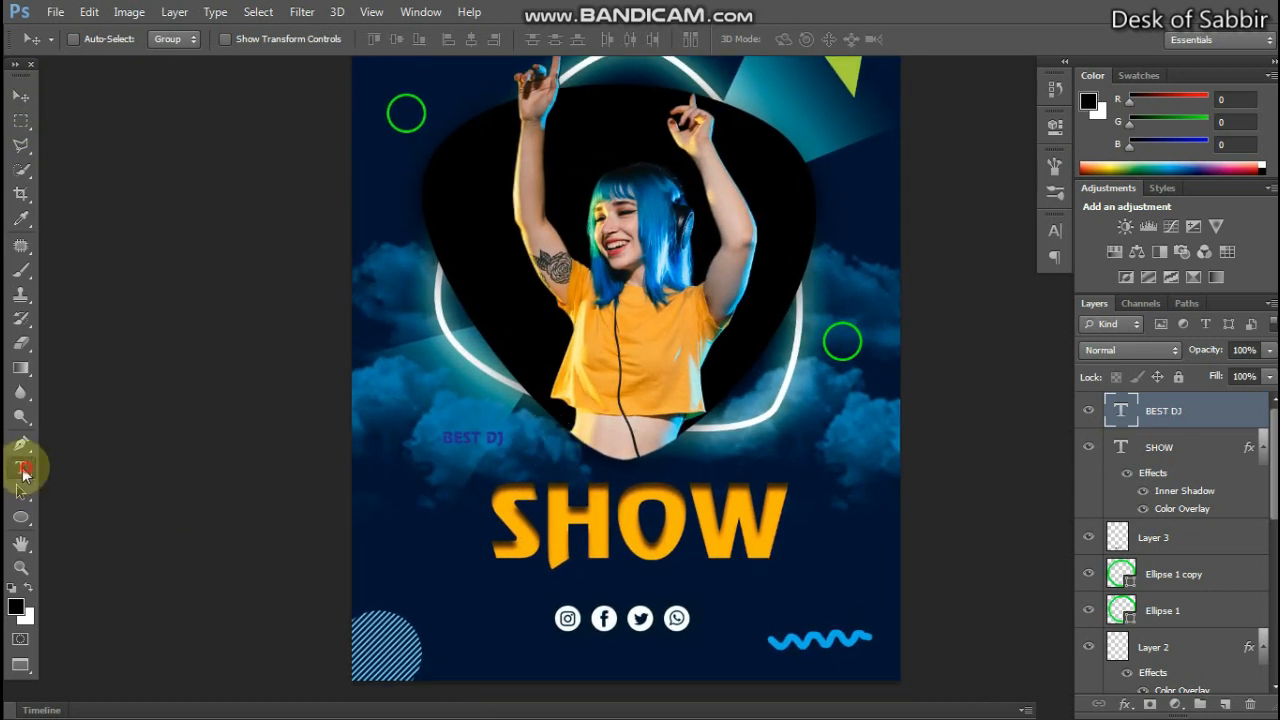
click(470, 437)
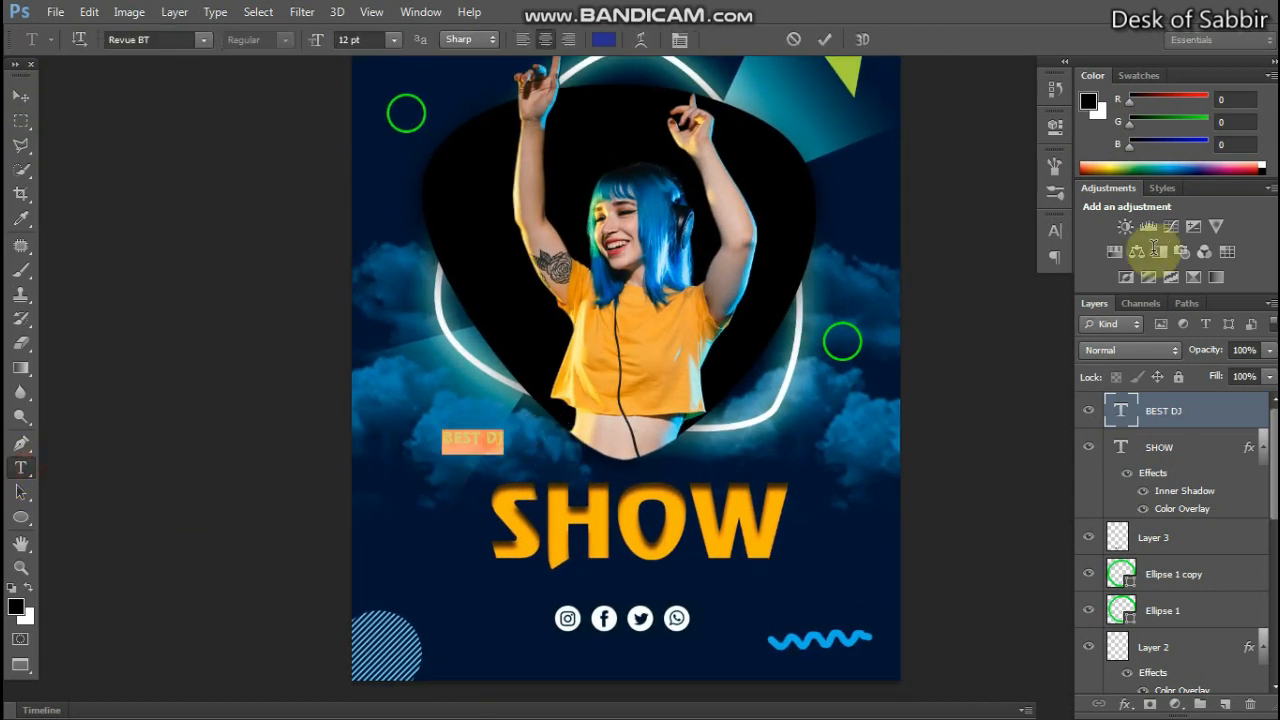
click(1055, 231)
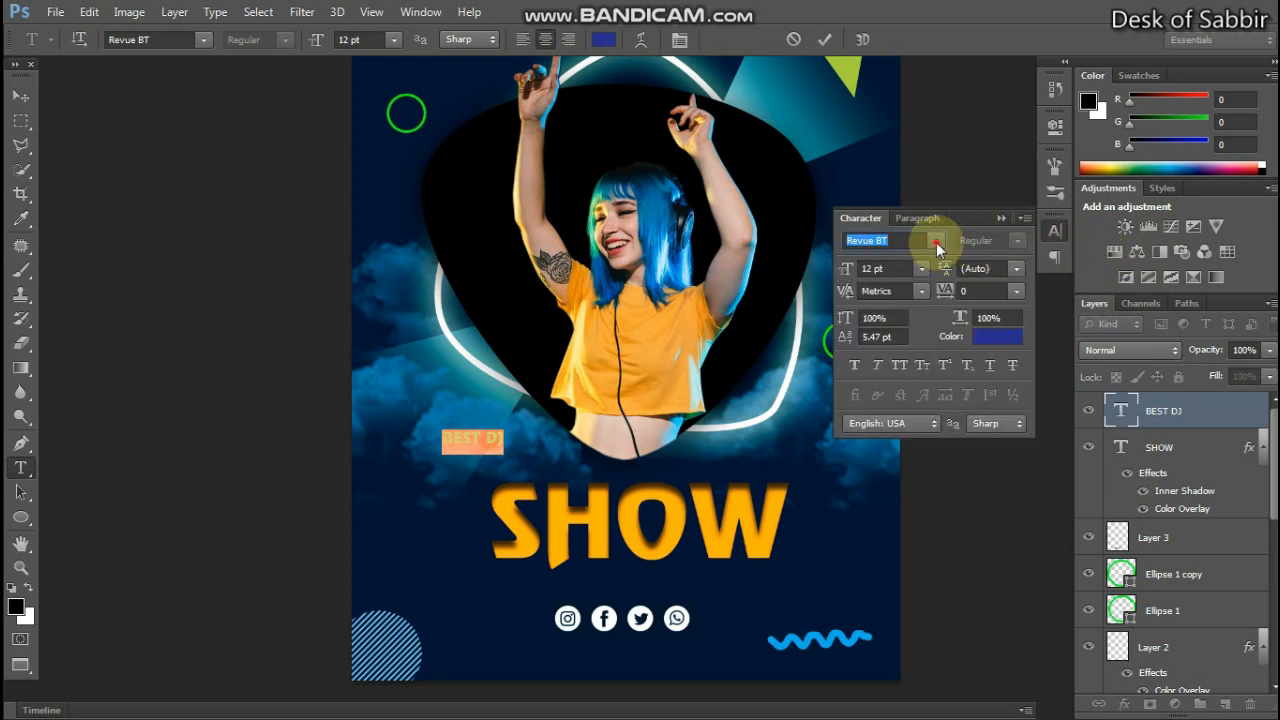
click(937, 242)
scroll(958, 475, down, 8)
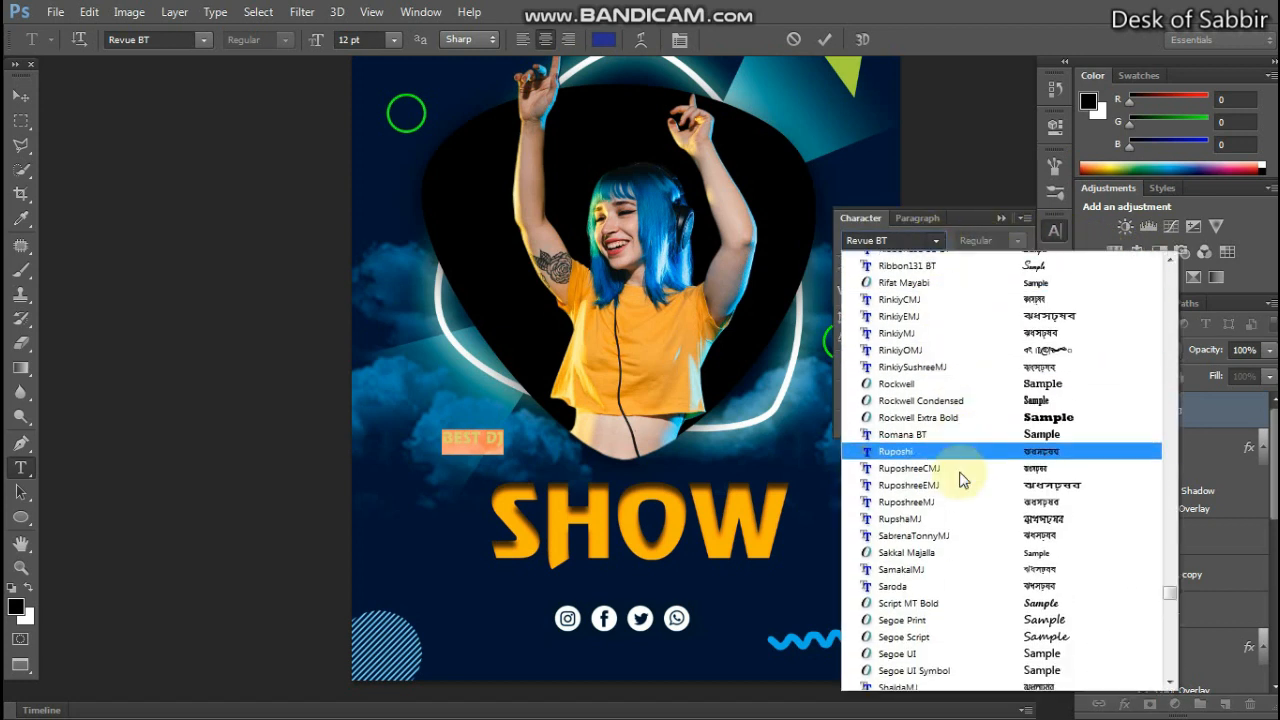
scroll(958, 475, up, 2)
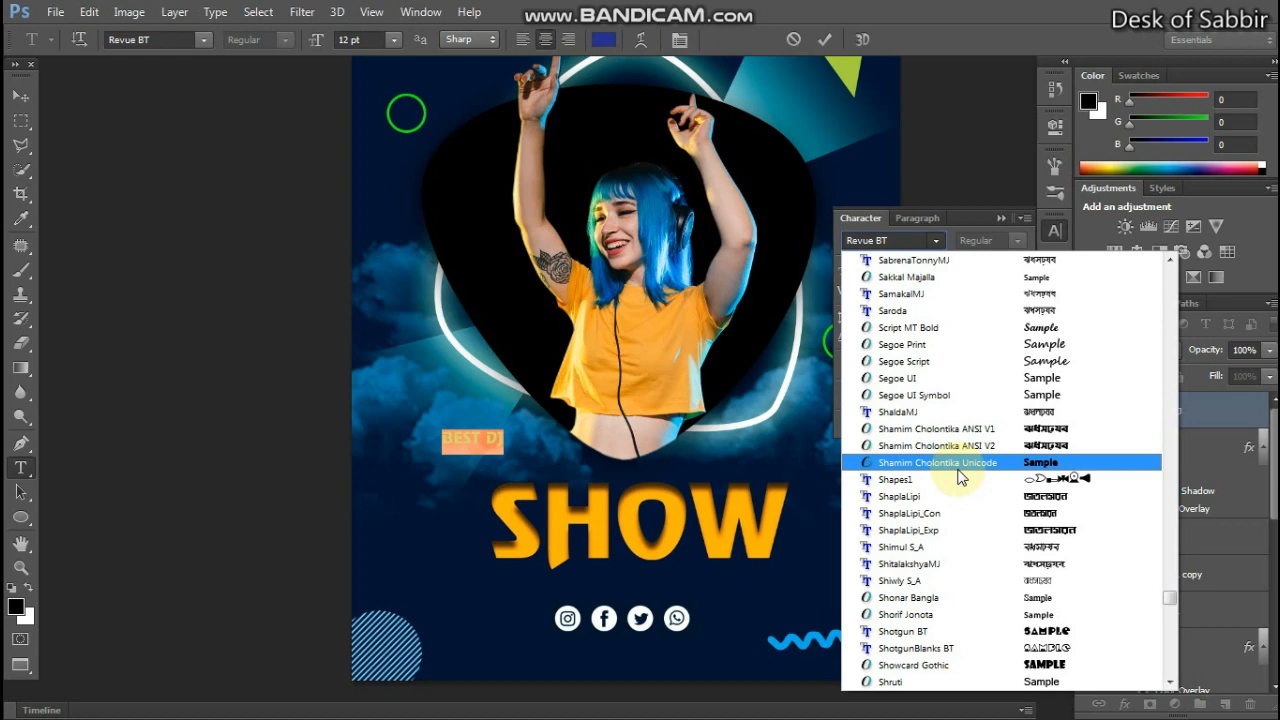
click(993, 338)
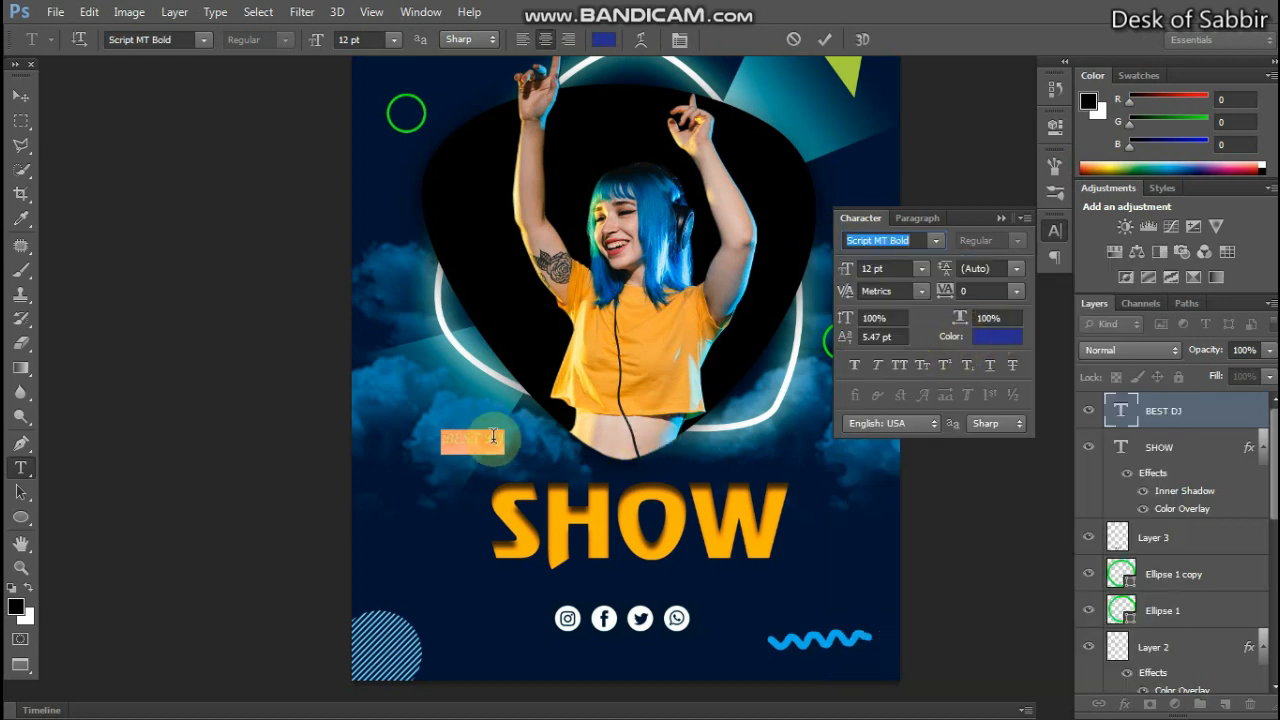
Try to set the BEST DJ text color to light grey-blue b9b9d4.
click(497, 440)
click(997, 336)
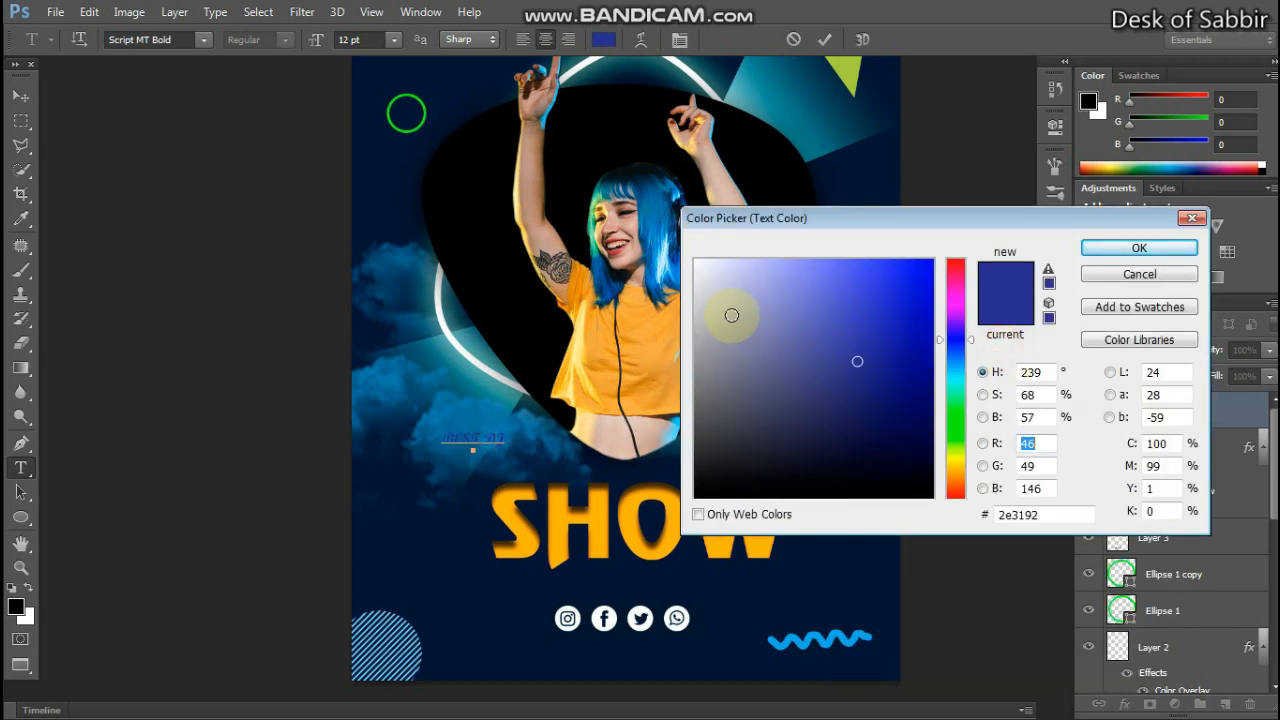
click(725, 299)
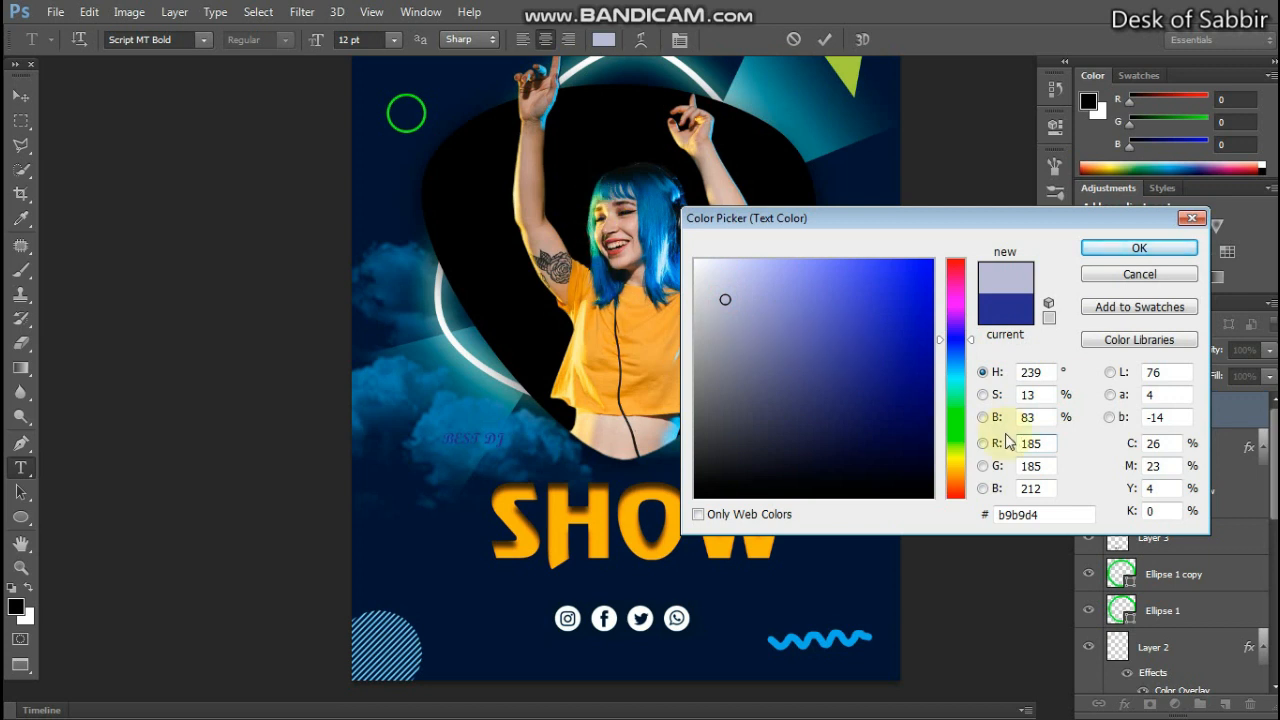
click(1127, 251)
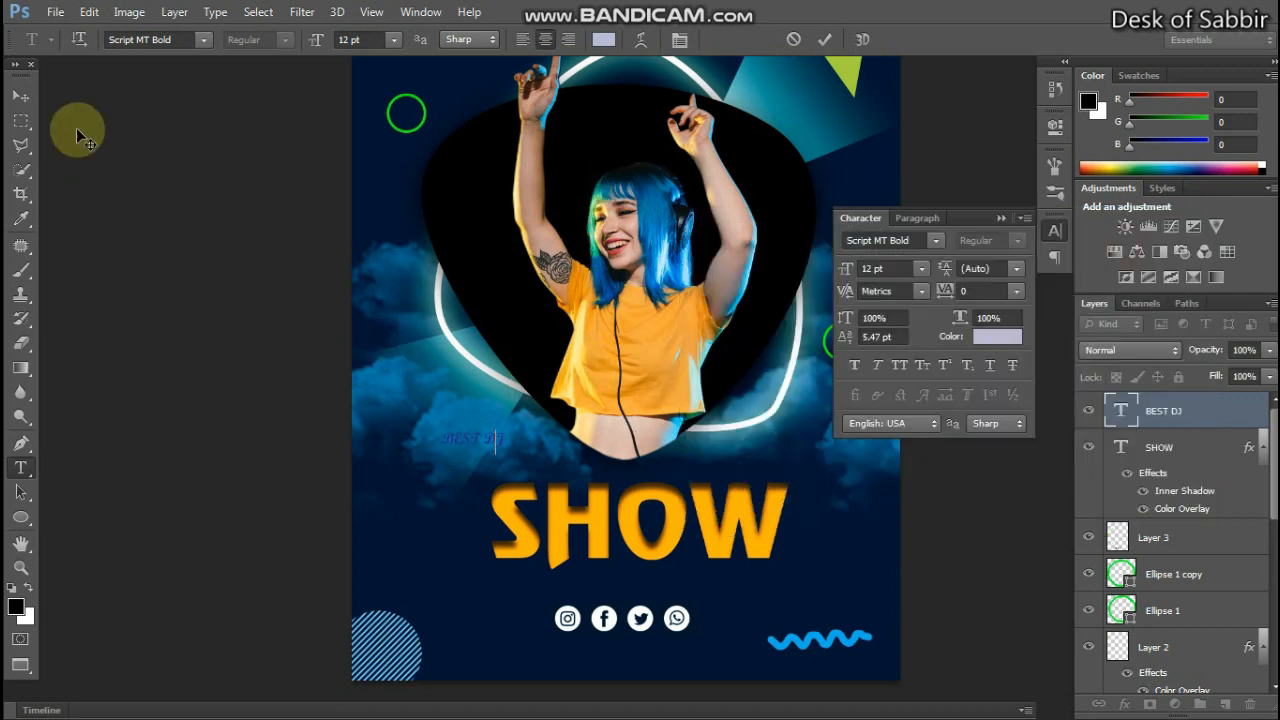
Move the BEST DJ text to the centre above SHOW and apply a white ffffff Color Overlay to it.
click(20, 95)
drag(522, 468, 672, 482)
click(1127, 706)
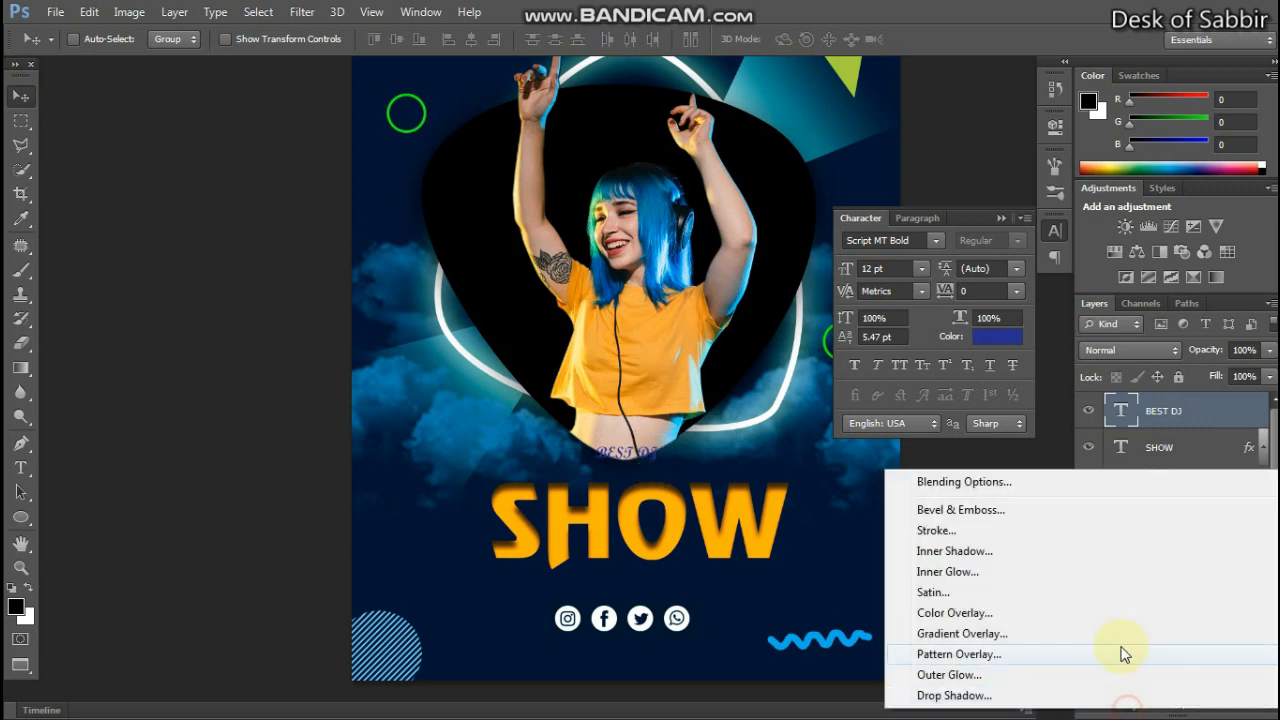
click(991, 610)
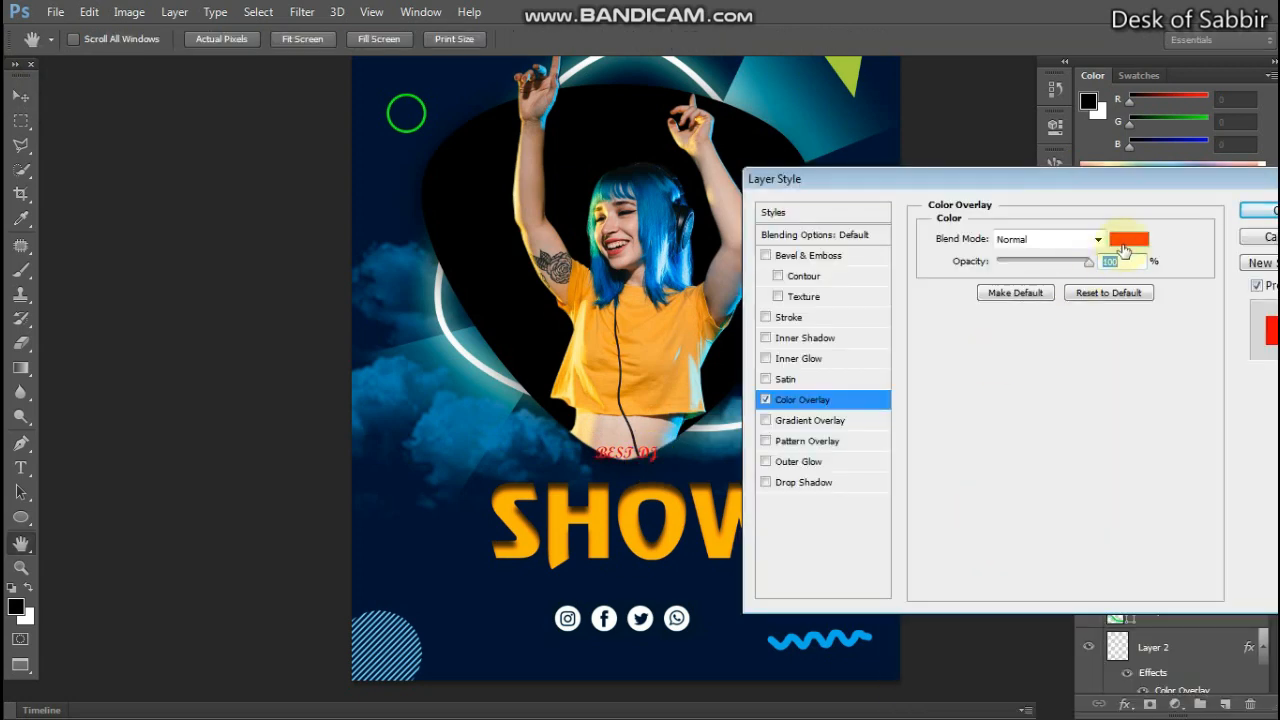
click(1128, 239)
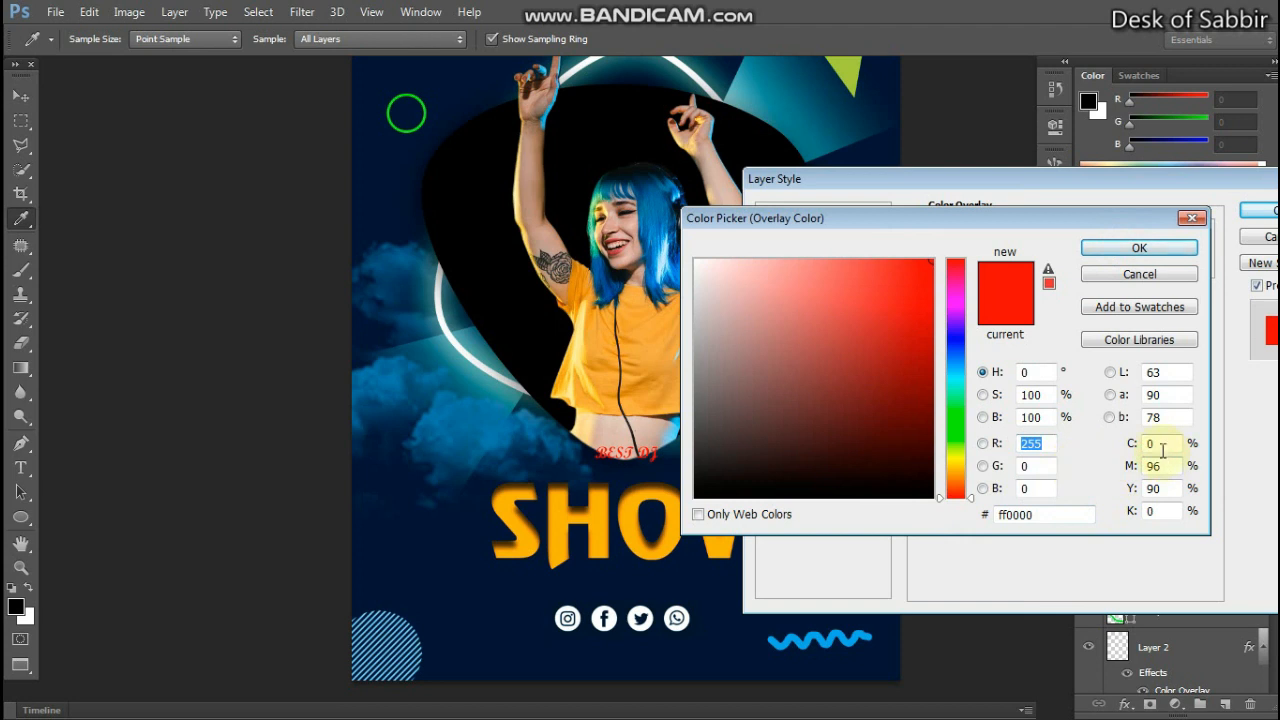
text(0)
key(Tab)
text(0)
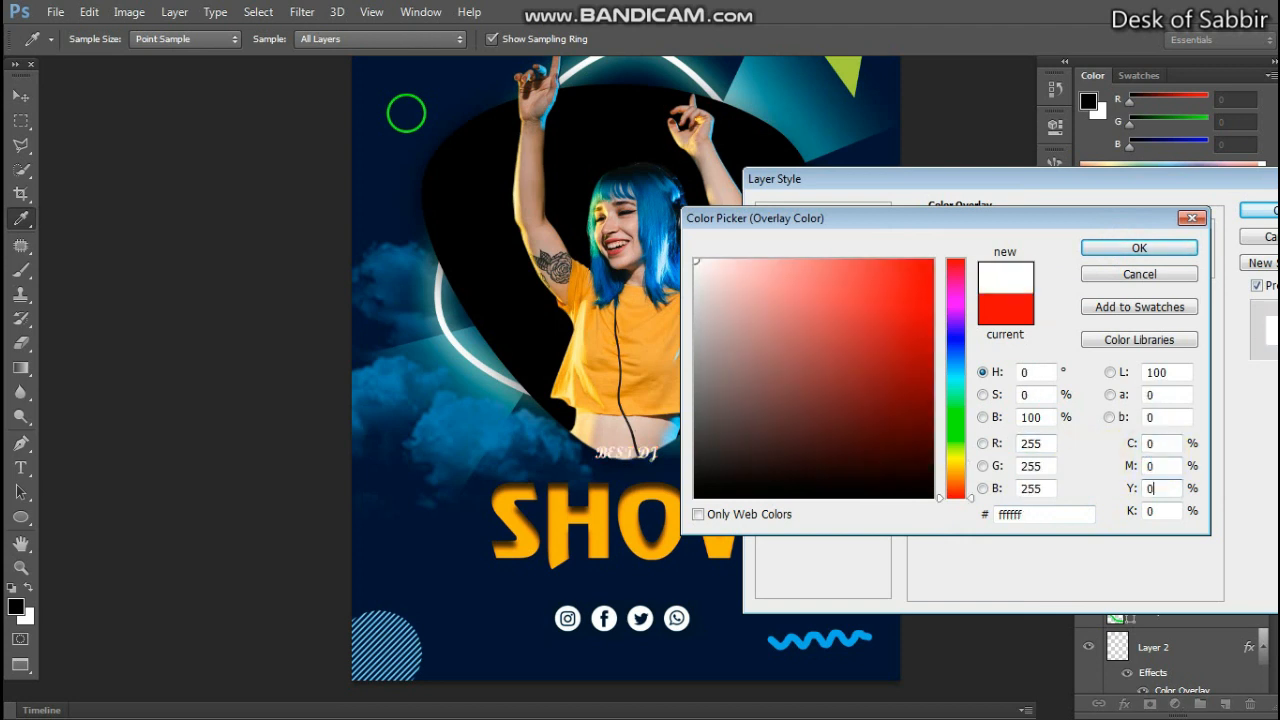
key(Return)
key(Return)
Scale the BEST DJ text up to about 50.56 pt, nearly as wide as SHOW, and position it directly above that title.
key(Tab)
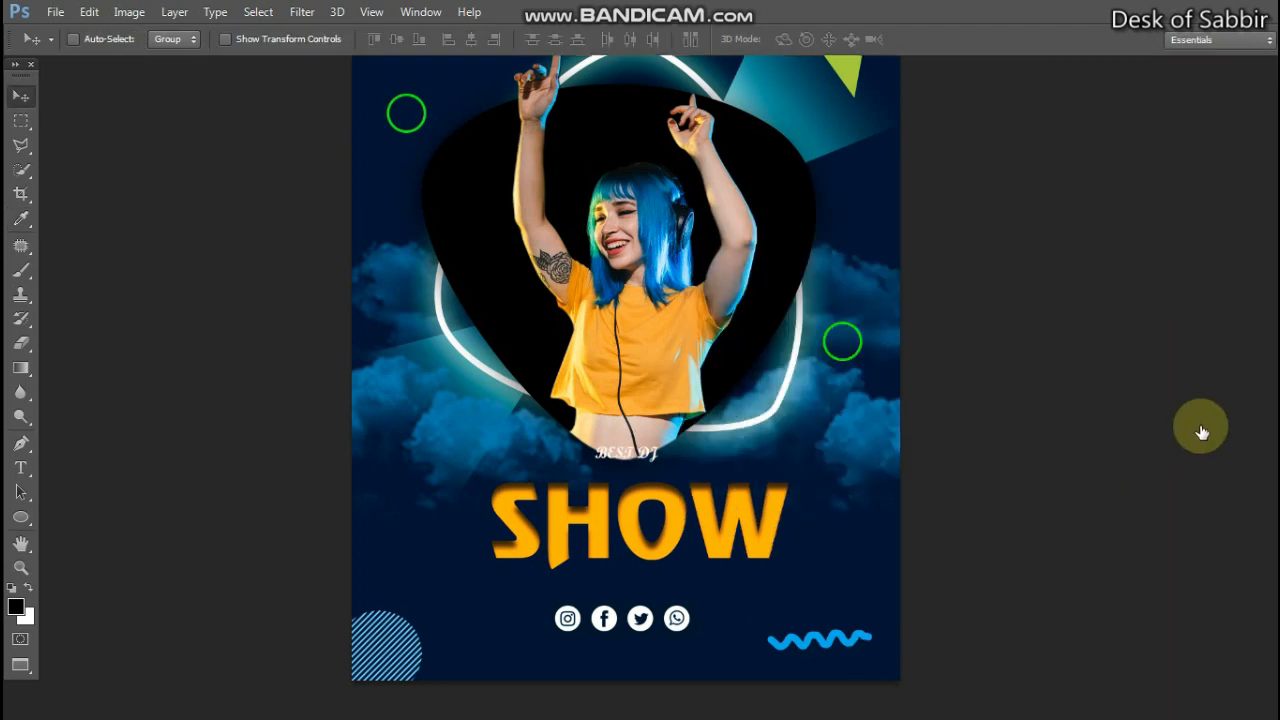
key(f)
key(f)
key(f)
drag(668, 456, 726, 428)
click(1002, 223)
key(ctrl+t)
key(Return)
drag(604, 455, 612, 458)
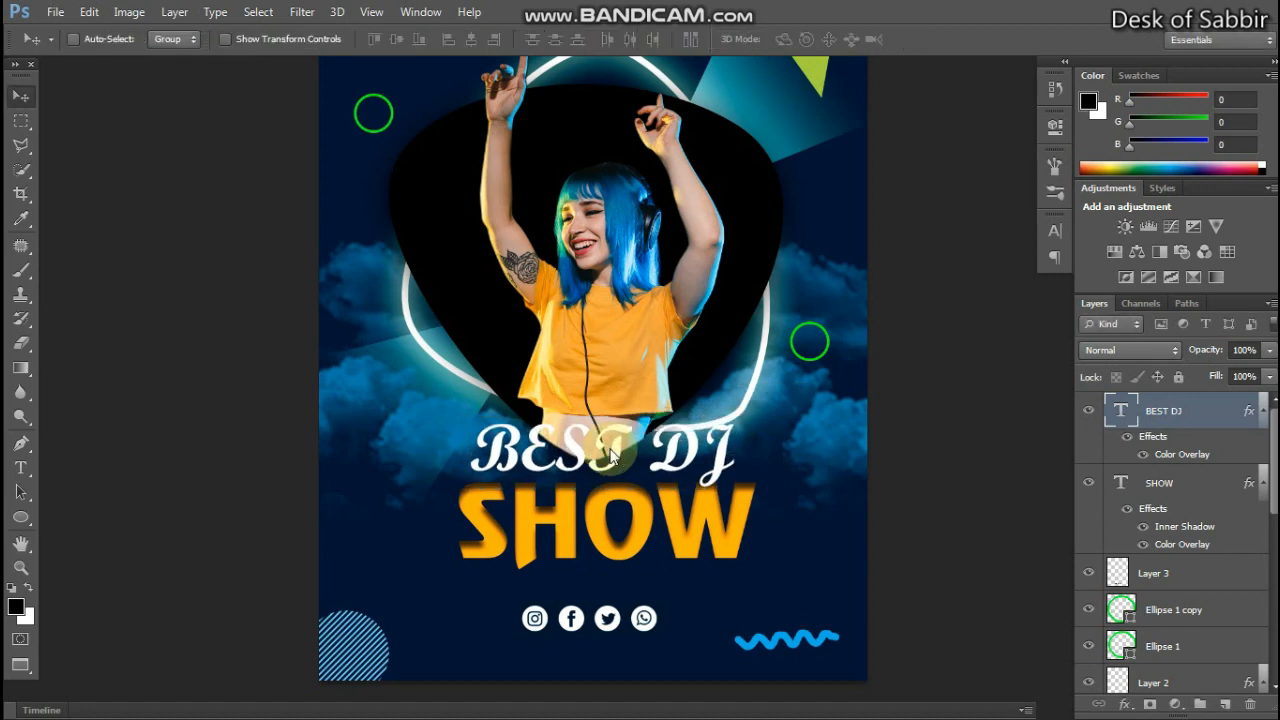
Change the font of the BEST DJ text to Arial.
click(19, 470)
click(630, 456)
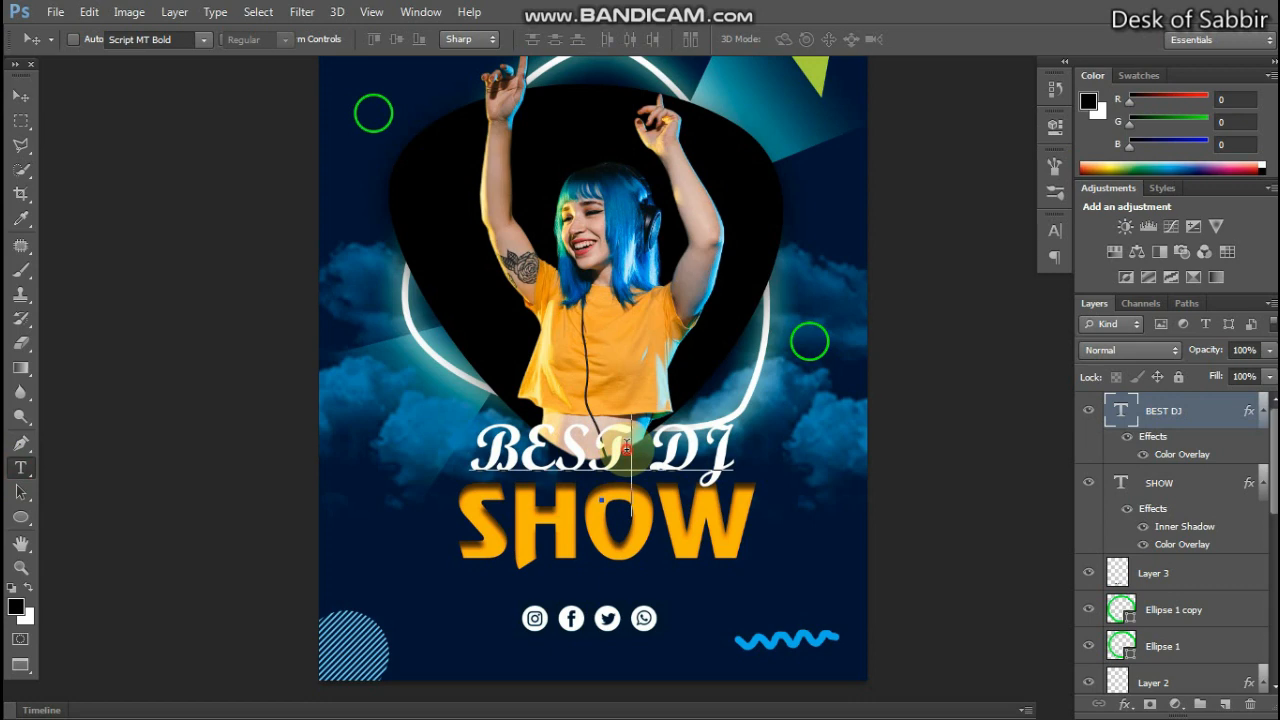
double_click(627, 448)
drag(627, 448, 716, 452)
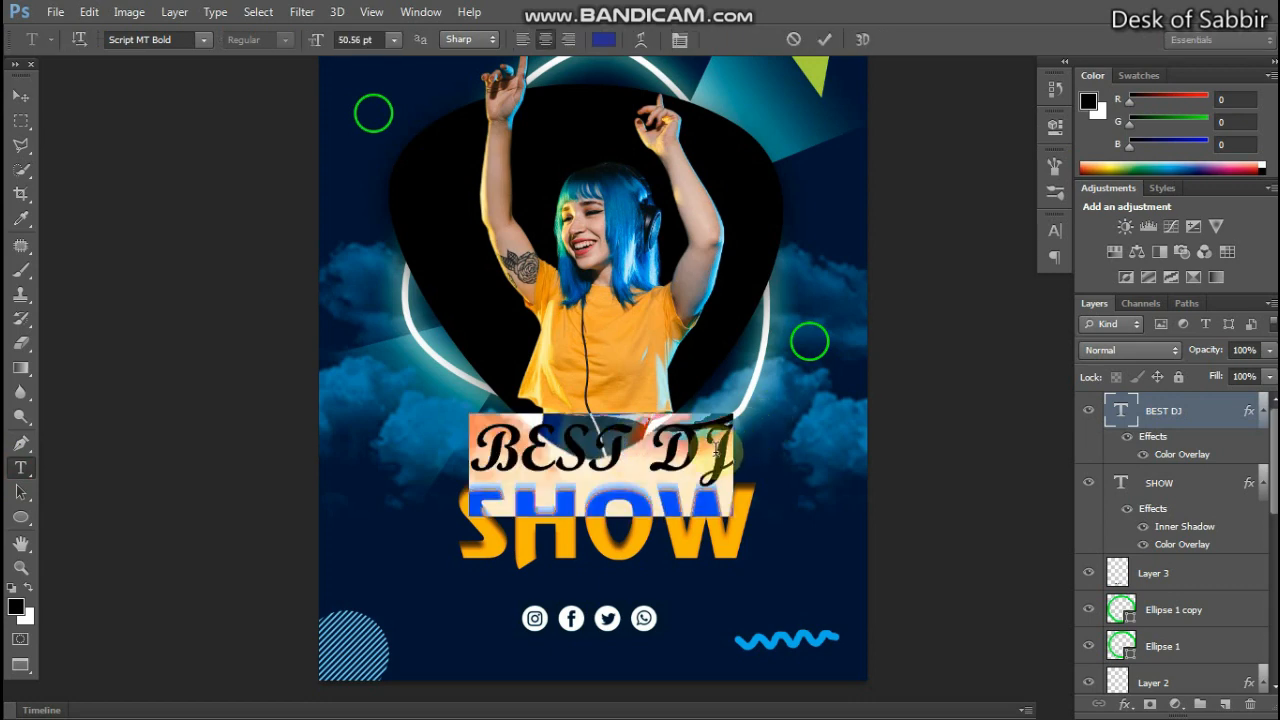
click(1054, 240)
click(1056, 238)
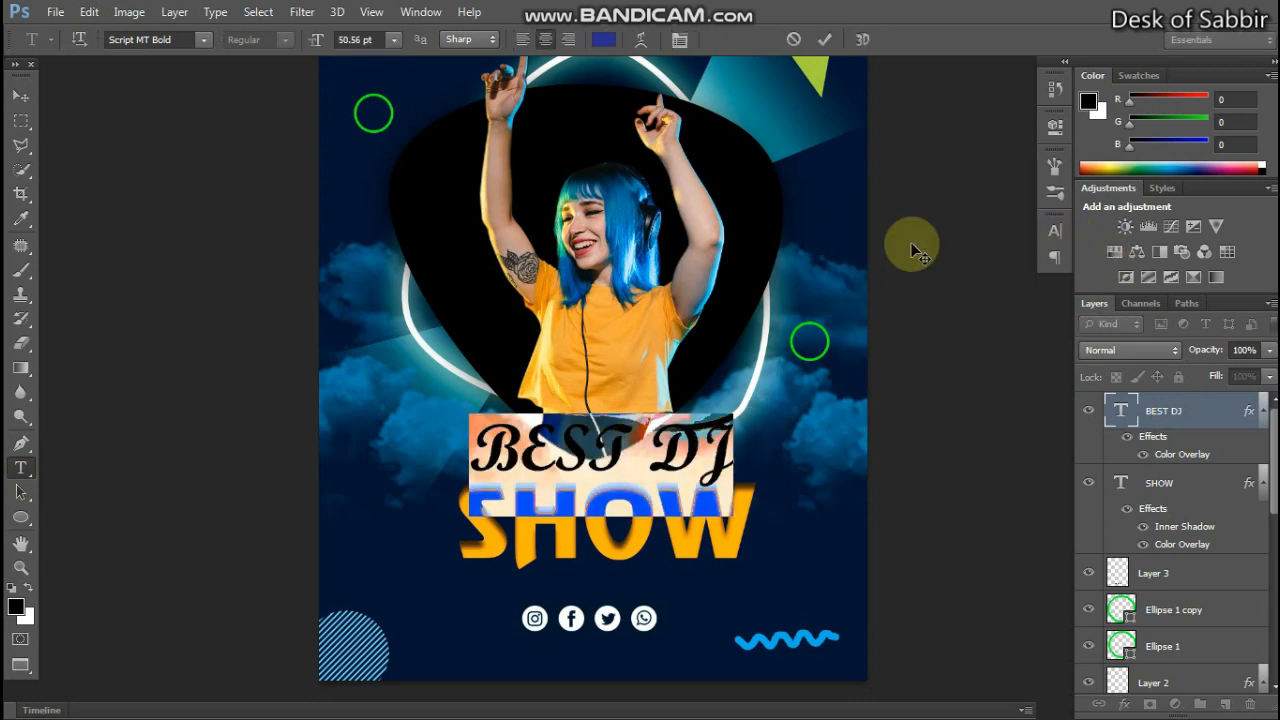
click(1050, 240)
click(895, 241)
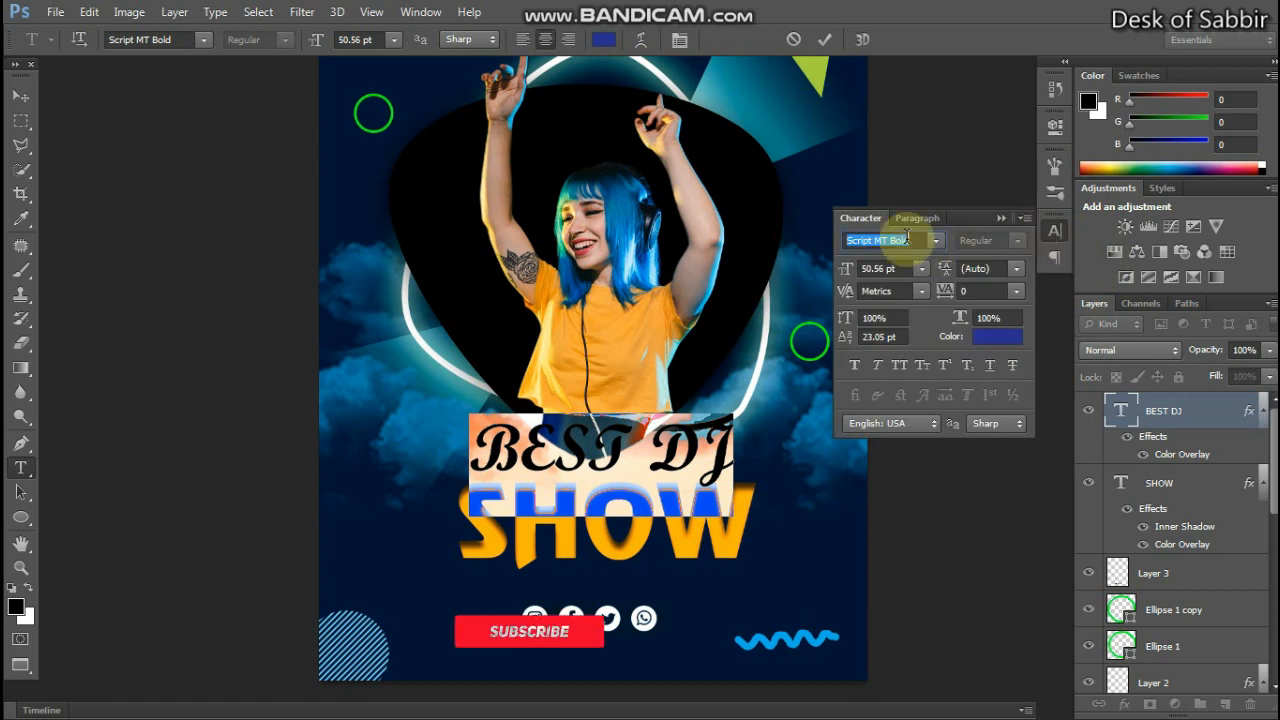
text(a)
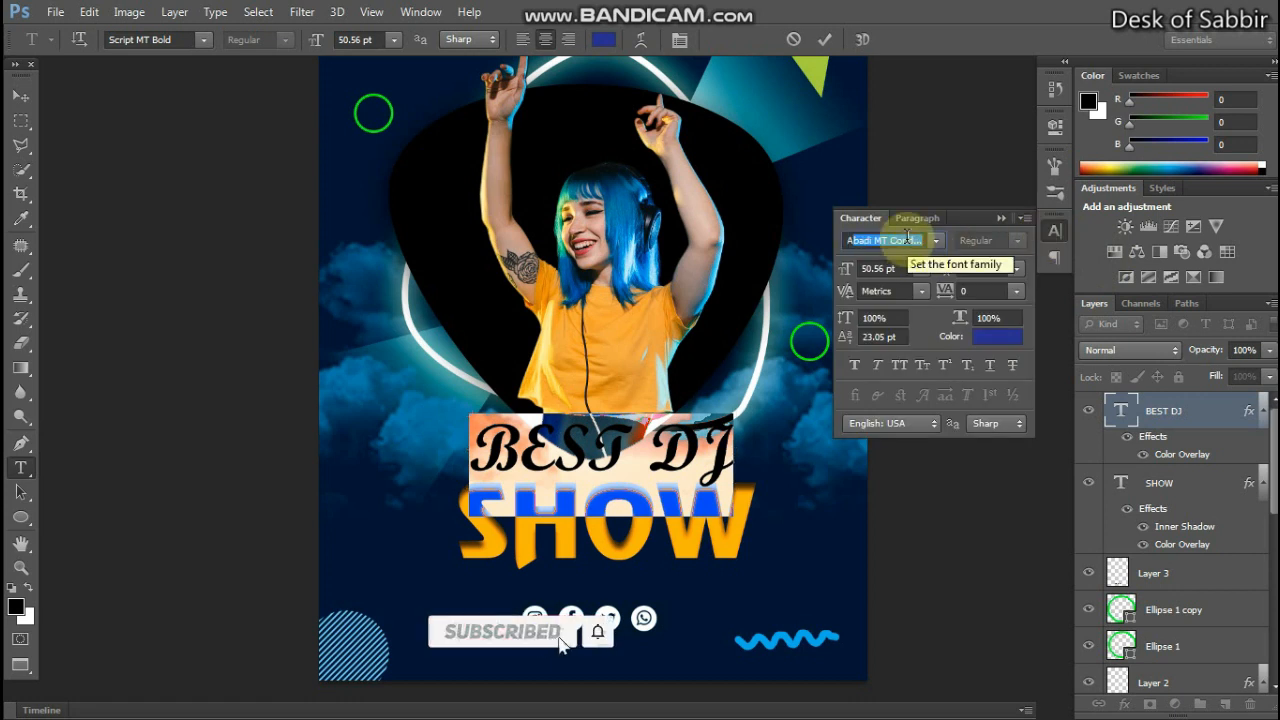
text(rial)
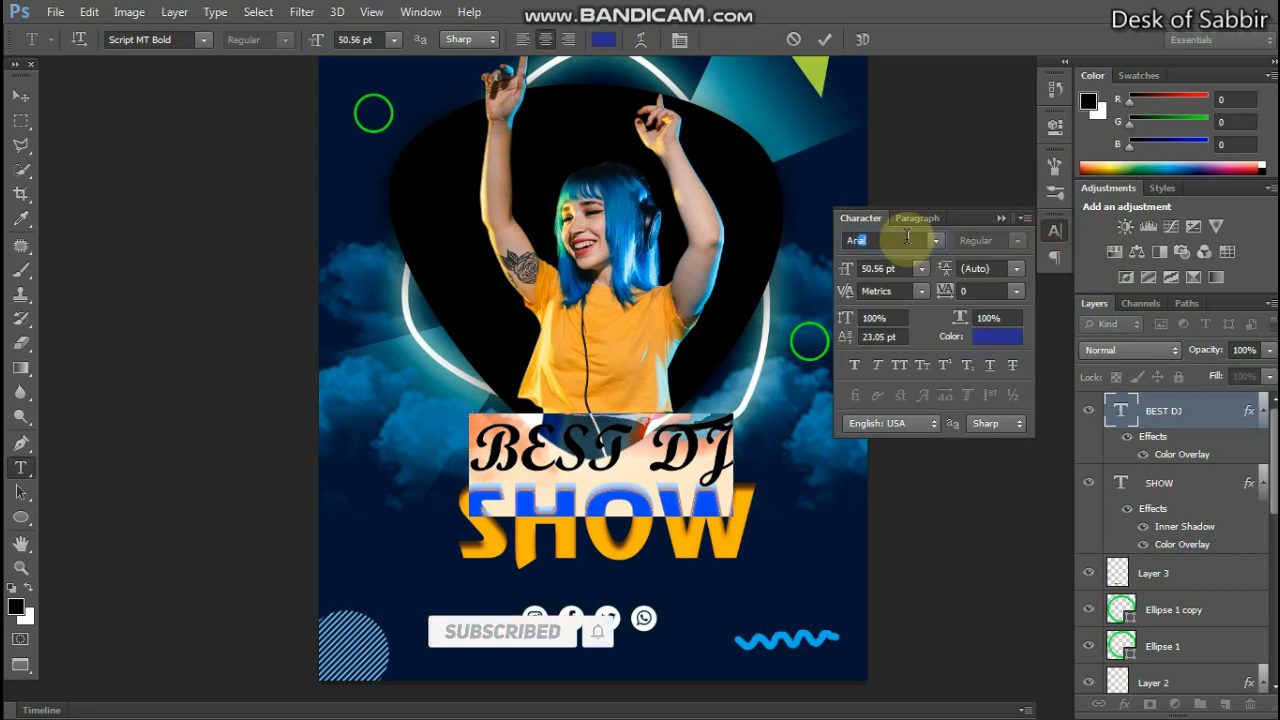
key(Return)
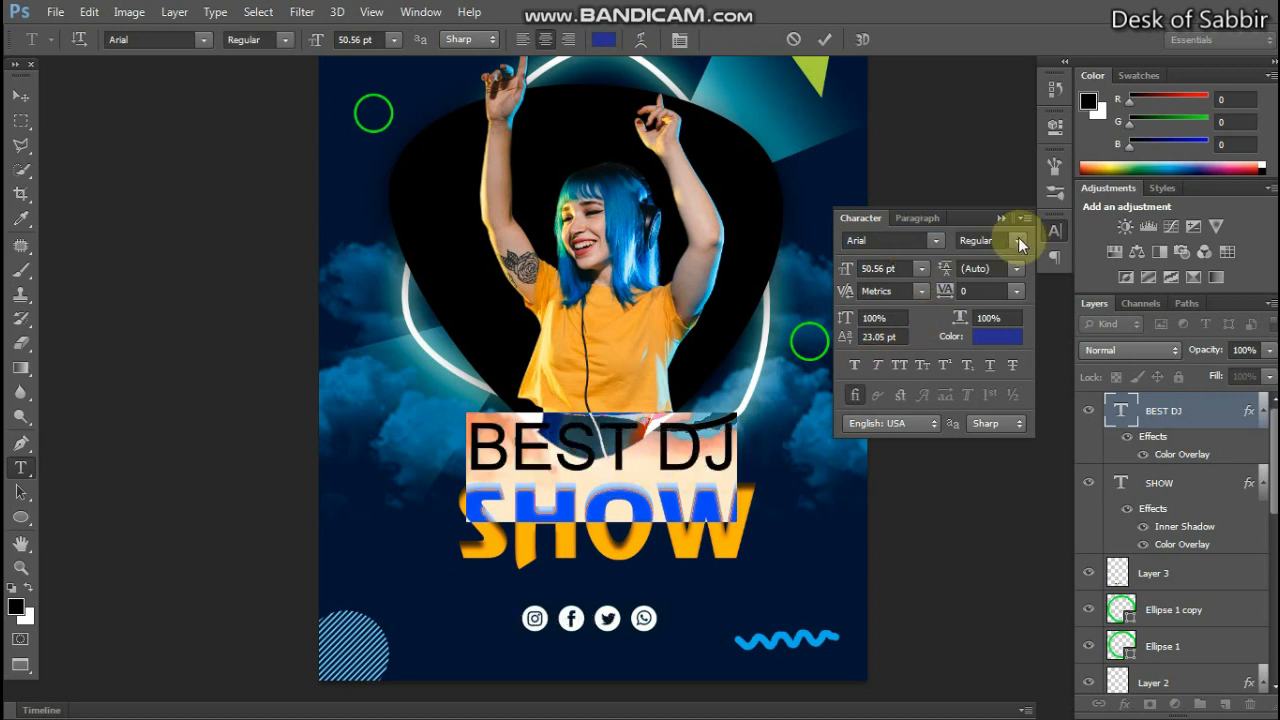
Set the font style of the BEST DJ text to Bold Italic.
click(1012, 241)
click(988, 303)
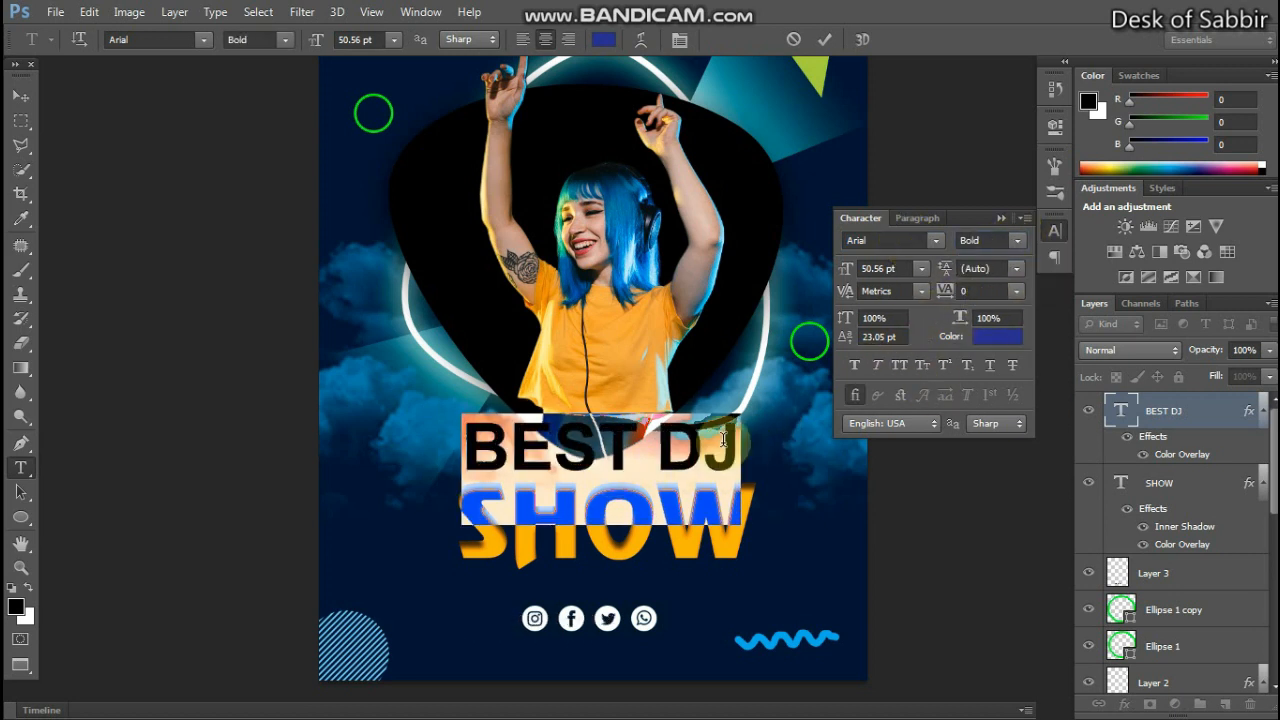
click(1016, 240)
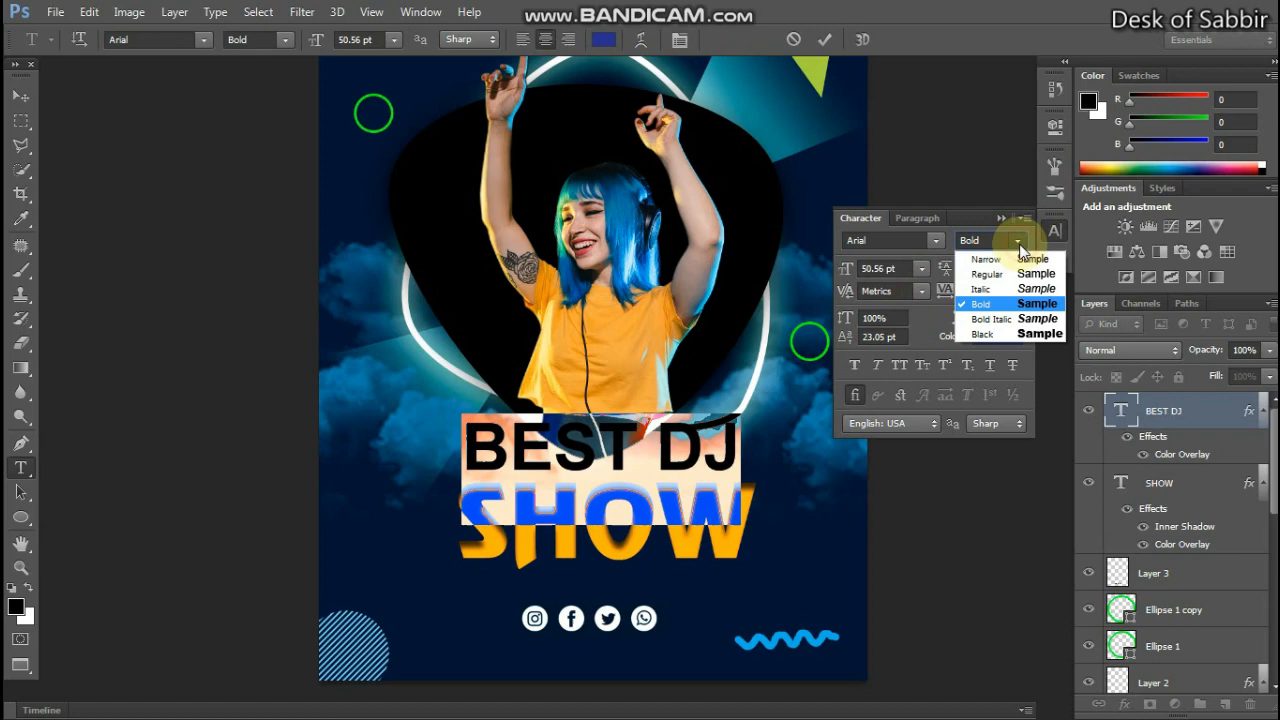
click(993, 331)
key(ctrl+h)
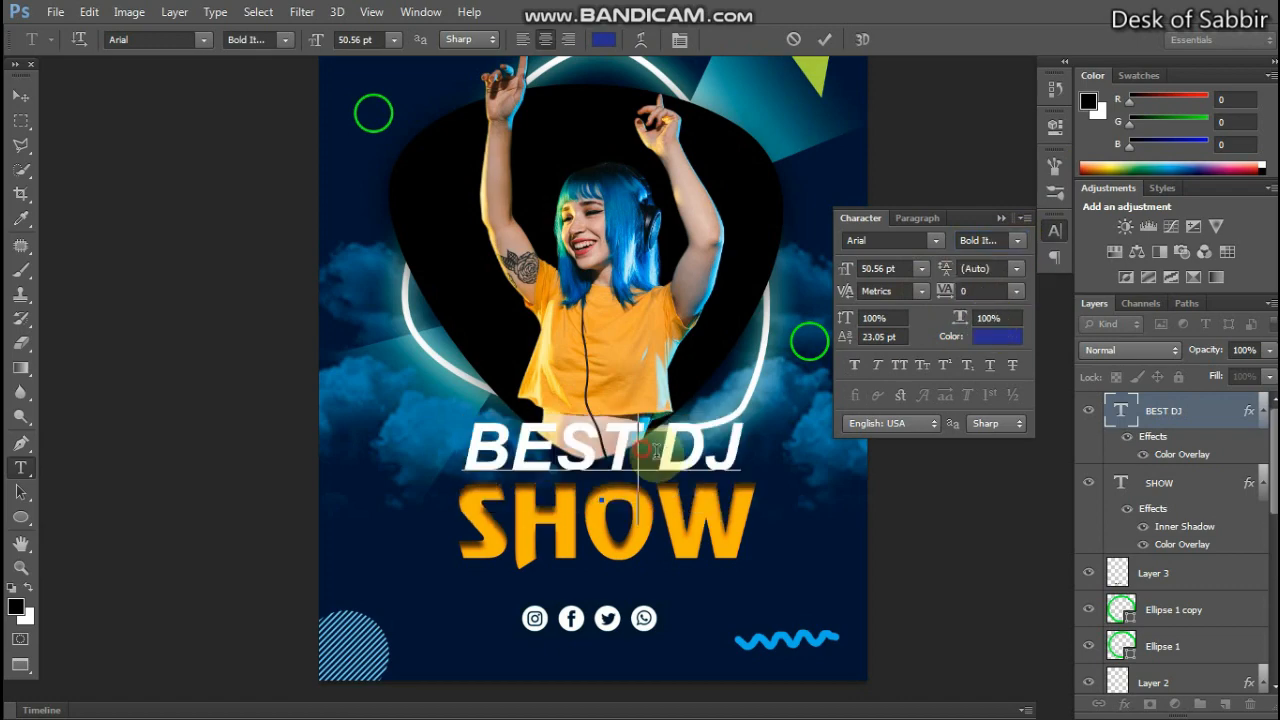
click(22, 96)
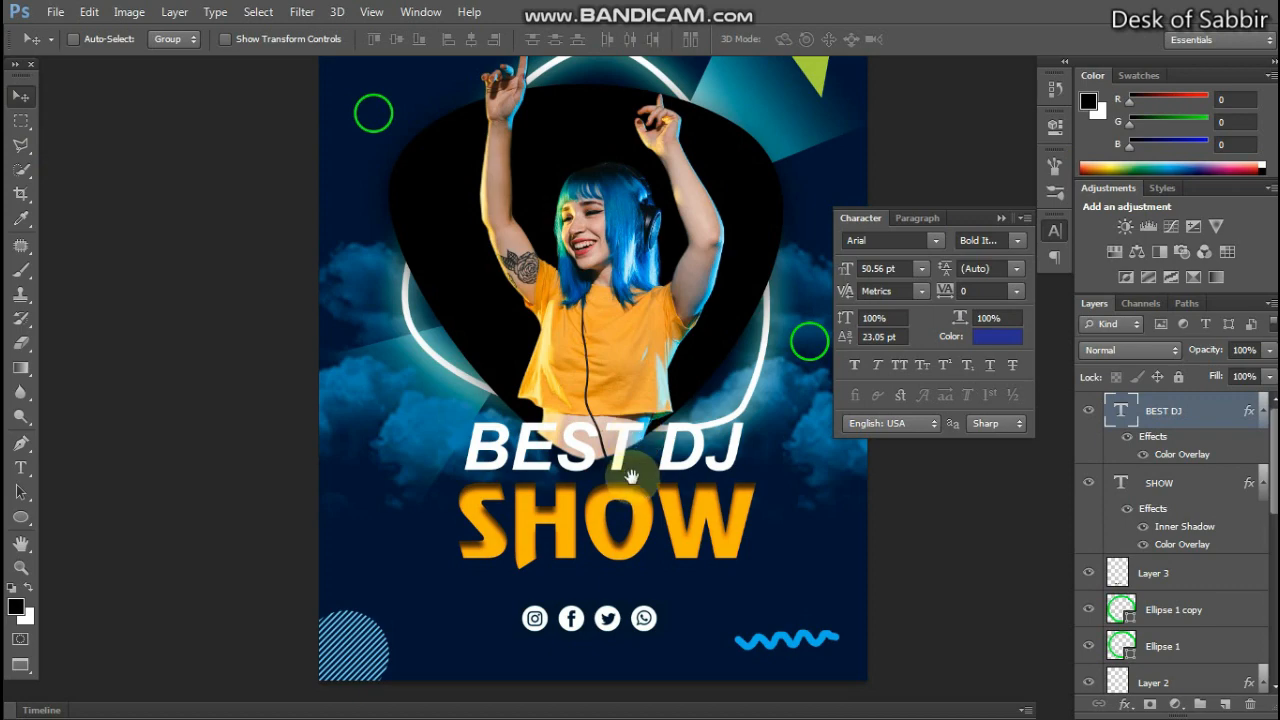
Move the SHOW title down about 0.33 in and shift the row of social icons lower beneath it.
drag(632, 473, 608, 411)
click(1000, 219)
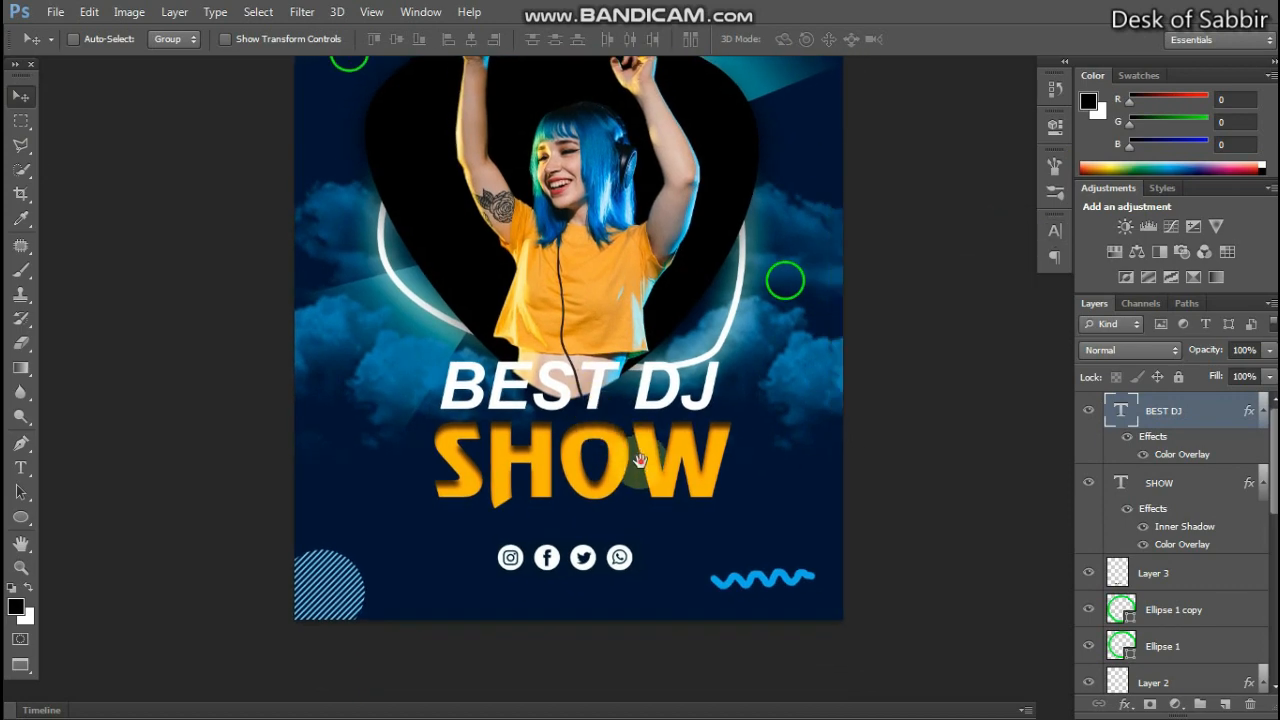
drag(633, 476, 659, 446)
right_click(664, 379)
click(690, 391)
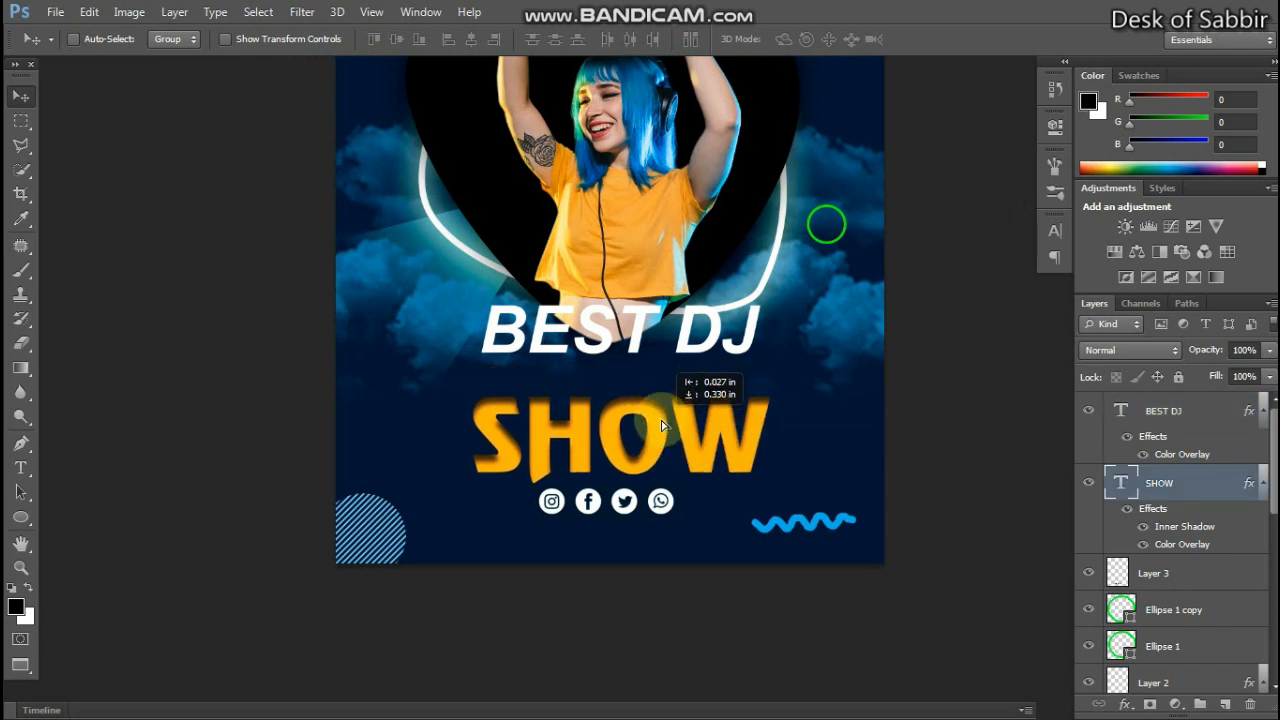
right_click(654, 499)
click(686, 508)
drag(664, 507, 670, 534)
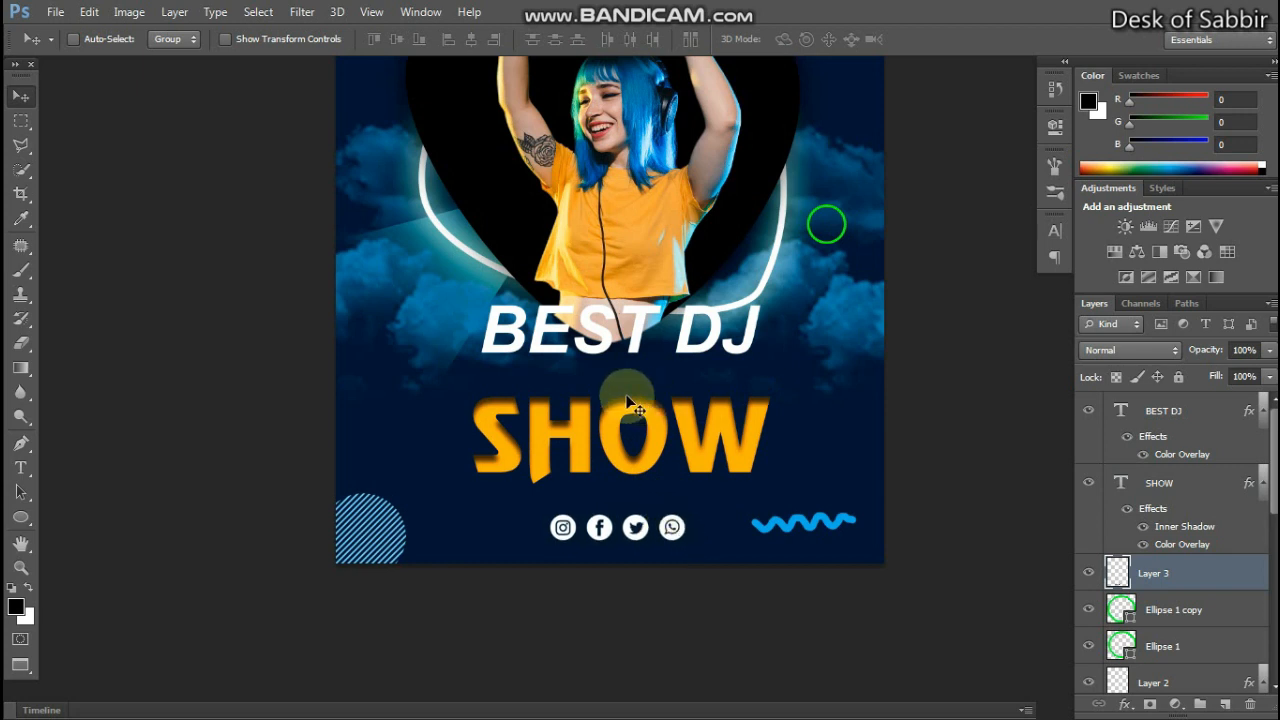
Nudge the SHOW title slightly lower and move the BEST DJ text down to sit just above it.
right_click(646, 418)
click(657, 422)
drag(651, 437, 652, 450)
right_click(642, 325)
click(640, 320)
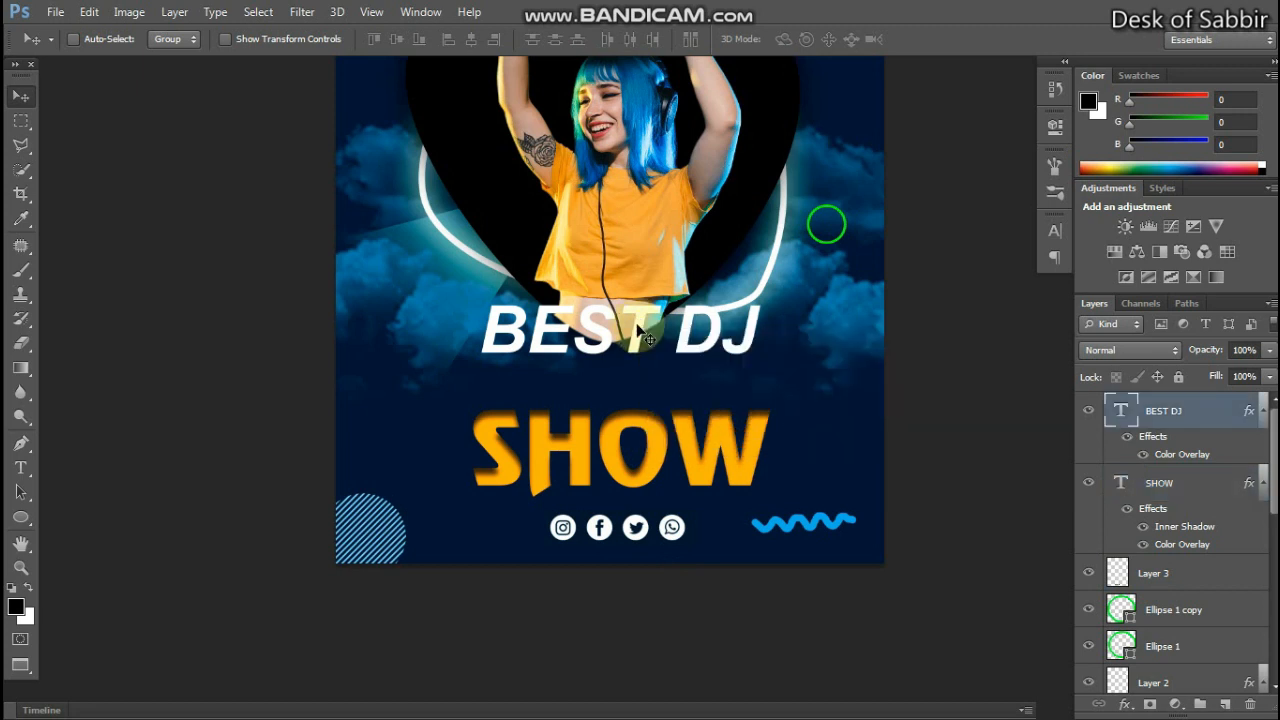
drag(638, 342, 632, 380)
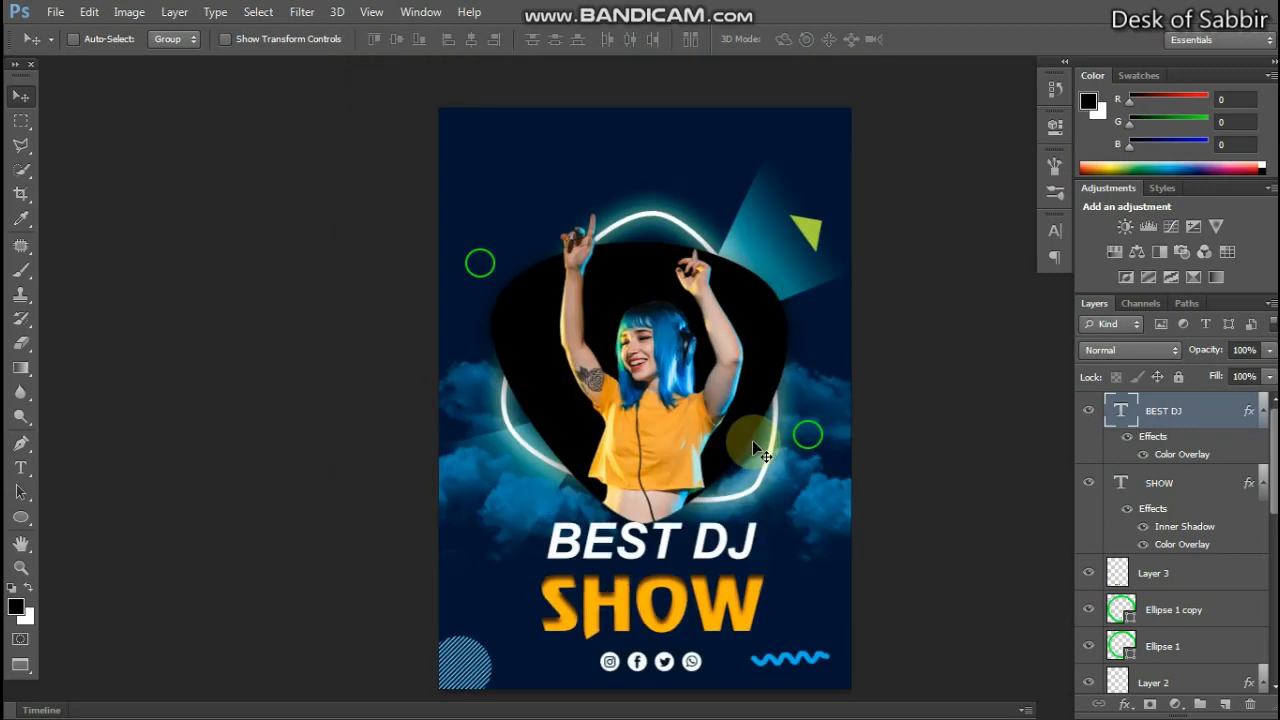
Move the woman, black shape and glowing outline up slightly and scale them up together to about 121%.
key(space)
drag(754, 431, 700, 445)
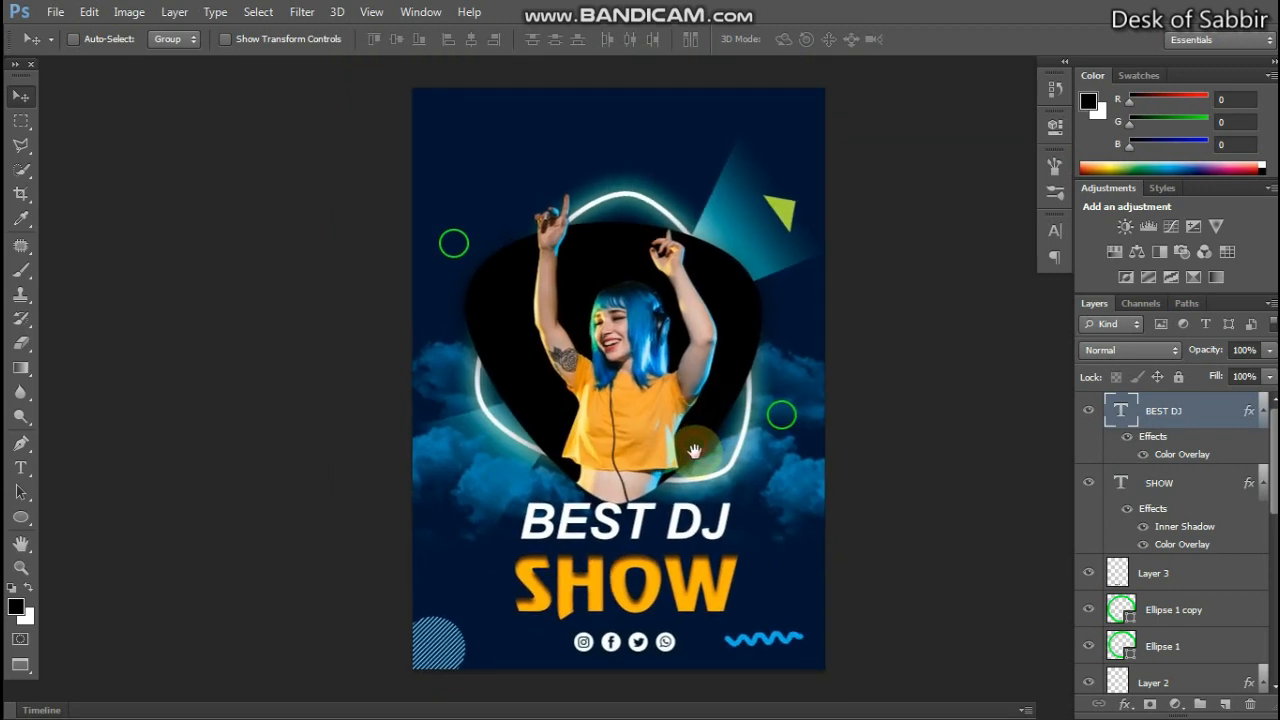
right_click(658, 390)
click(666, 397)
drag(660, 440, 663, 420)
key(ctrl+t)
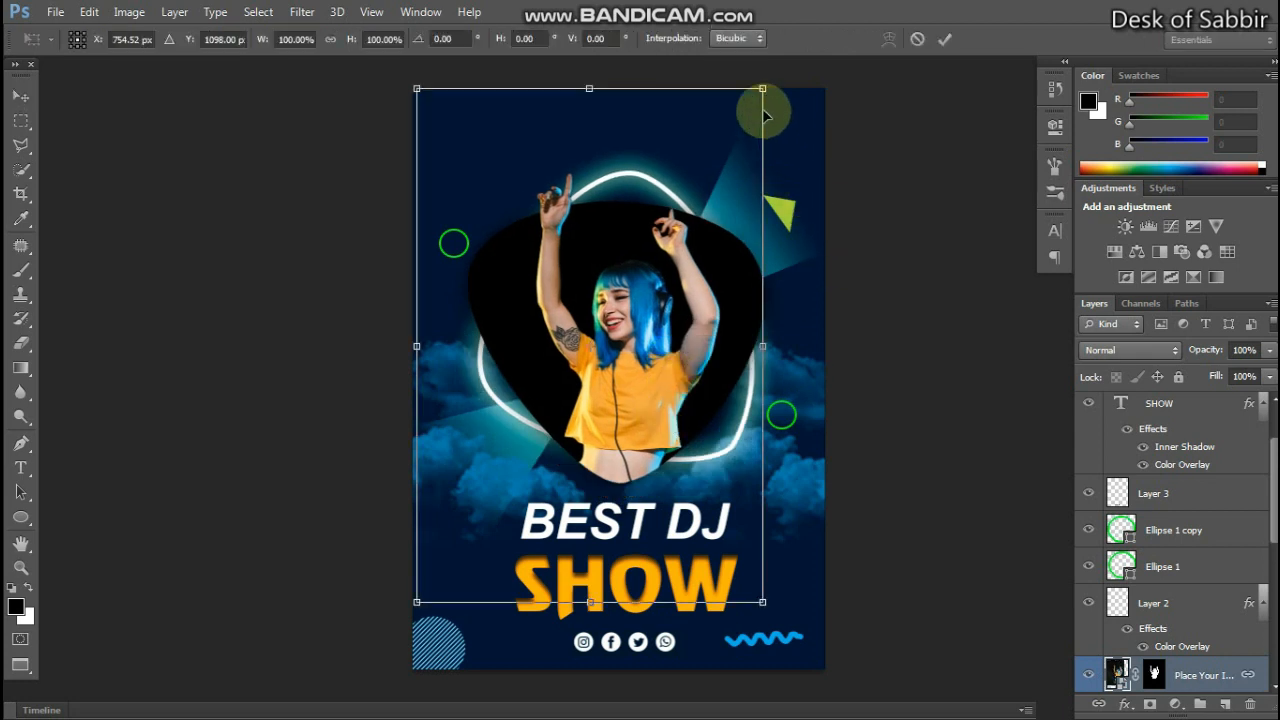
key(ctrl+minus)
drag(723, 192, 767, 165)
click(945, 40)
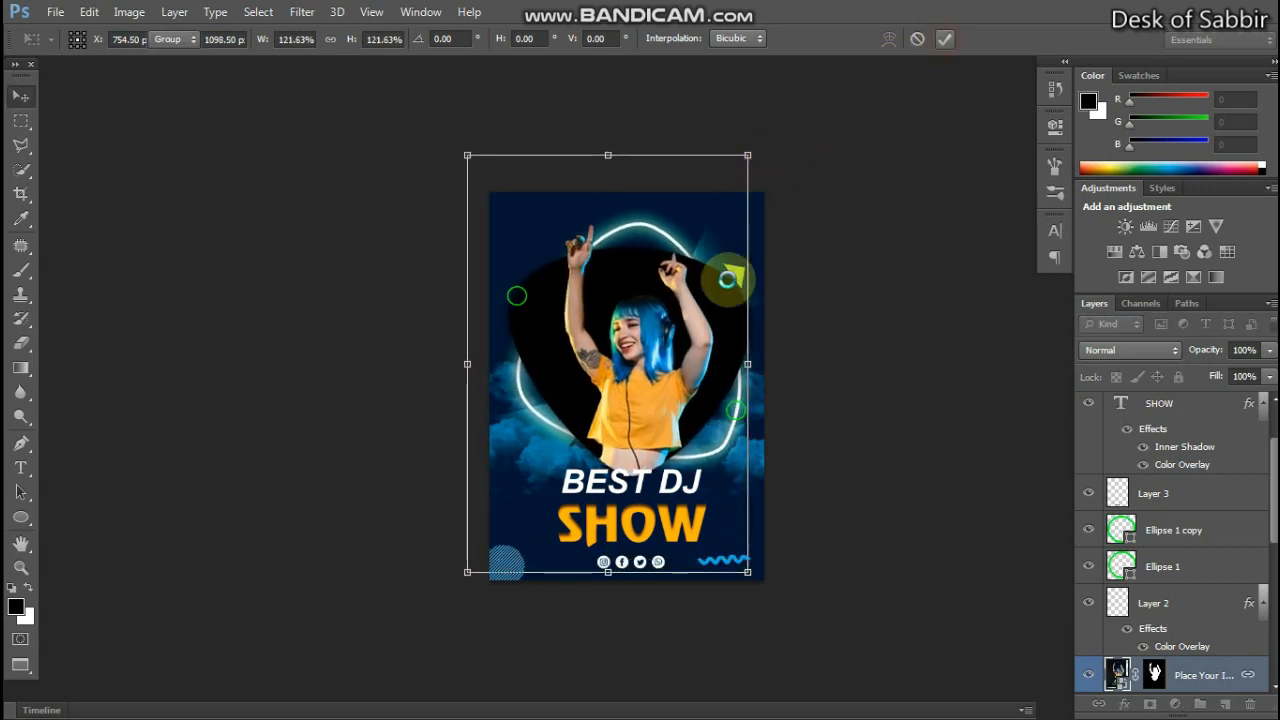
Scale the woman, black shape and glowing outline down slightly and reposition them just above the BEST DJ text.
drag(674, 378, 675, 366)
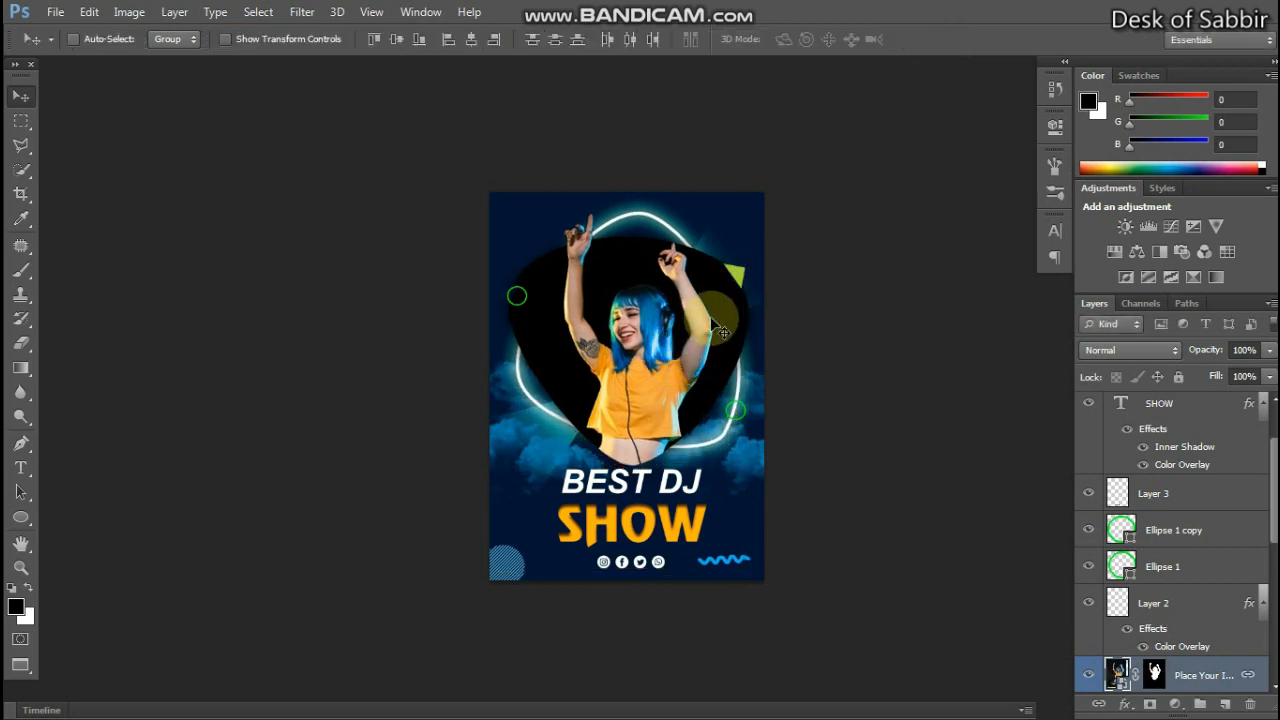
key(ctrl+t)
drag(751, 146, 741, 154)
click(945, 40)
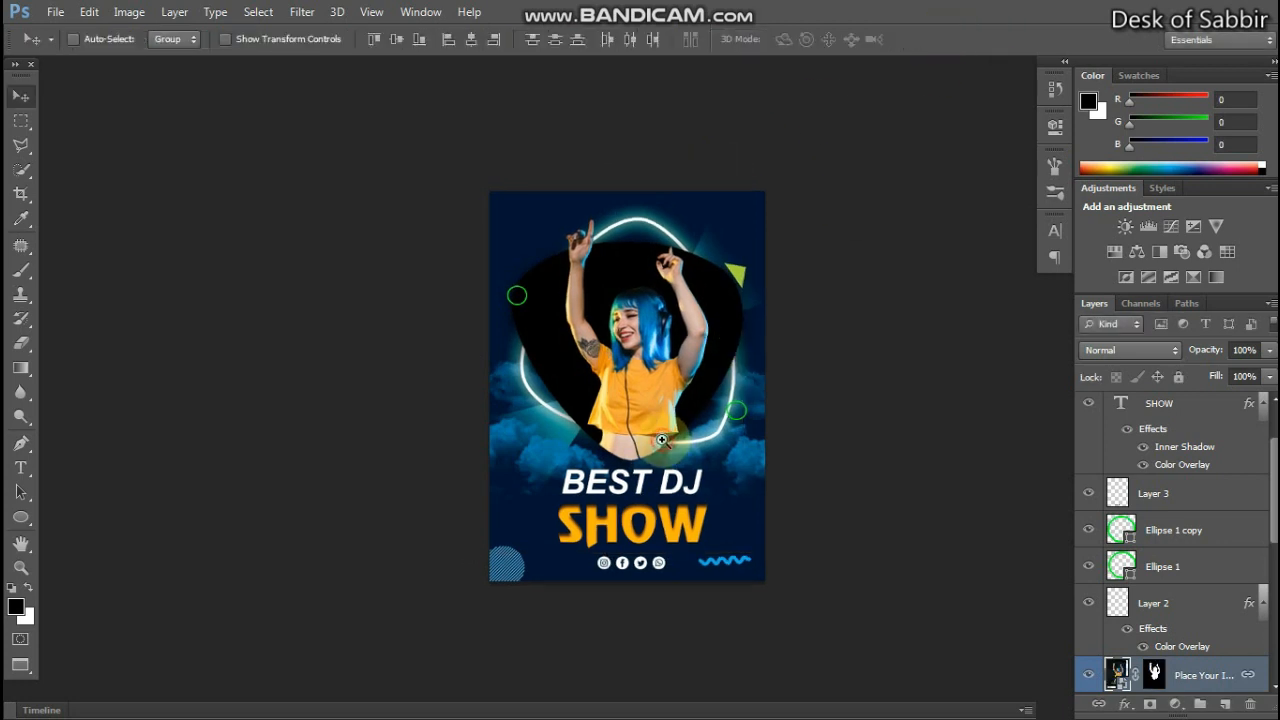
key(ctrl+plus)
mouse_move(645, 388)
mouse_down()
mouse_move(648, 362)
mouse_move(648, 398)
mouse_up()
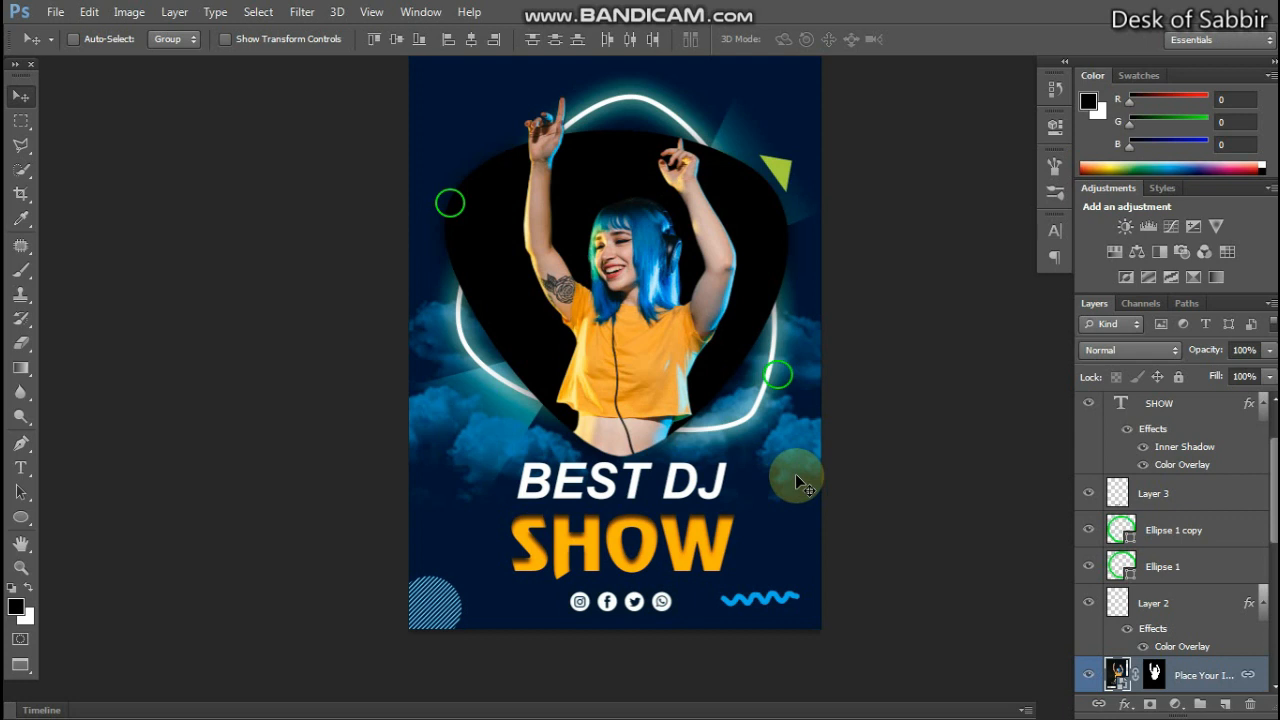
Draw an upright rectangle about 34 by 178 px in the empty area before the BEST DJ text and fill it with red.
key(ctrl+minus)
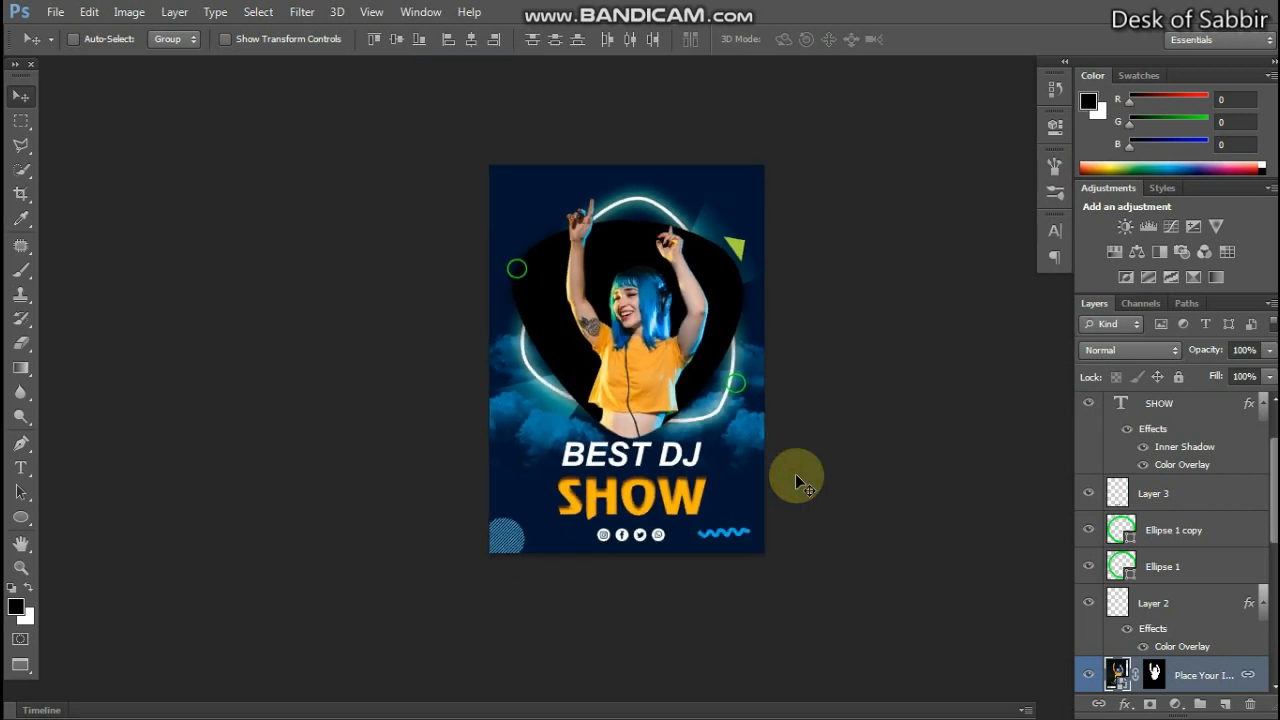
ctrl+click(665, 512)
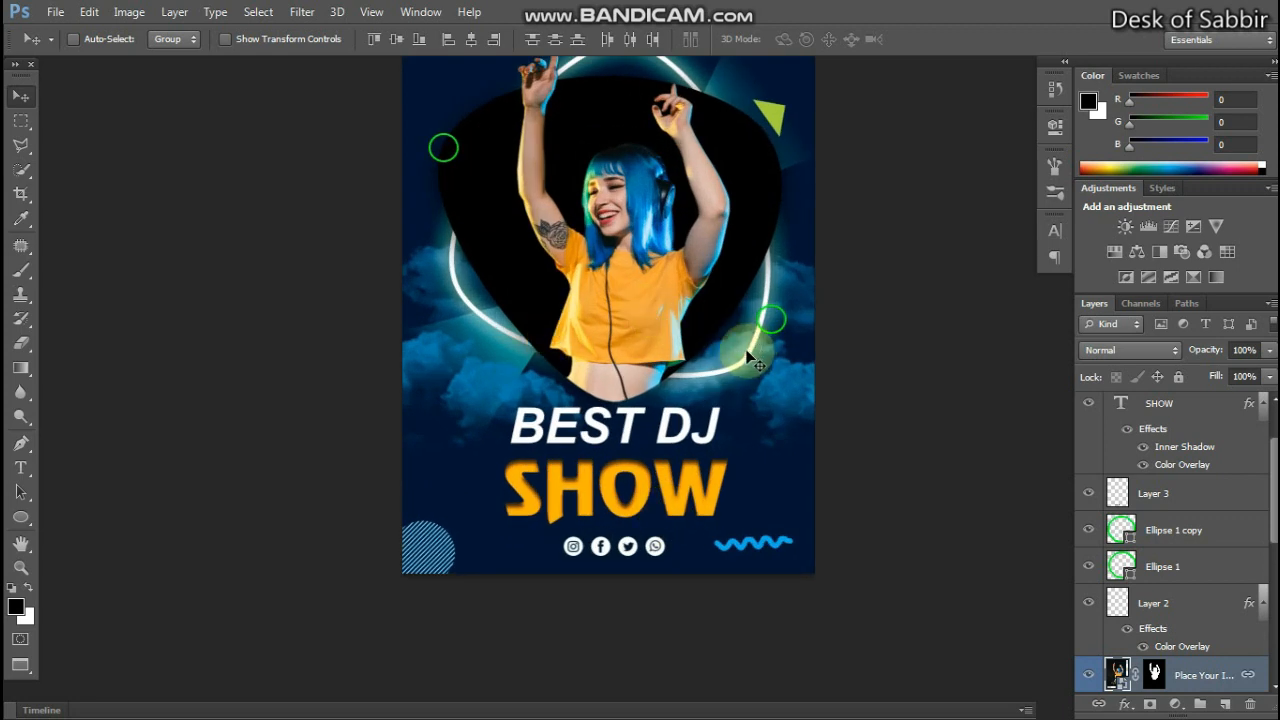
click(622, 404)
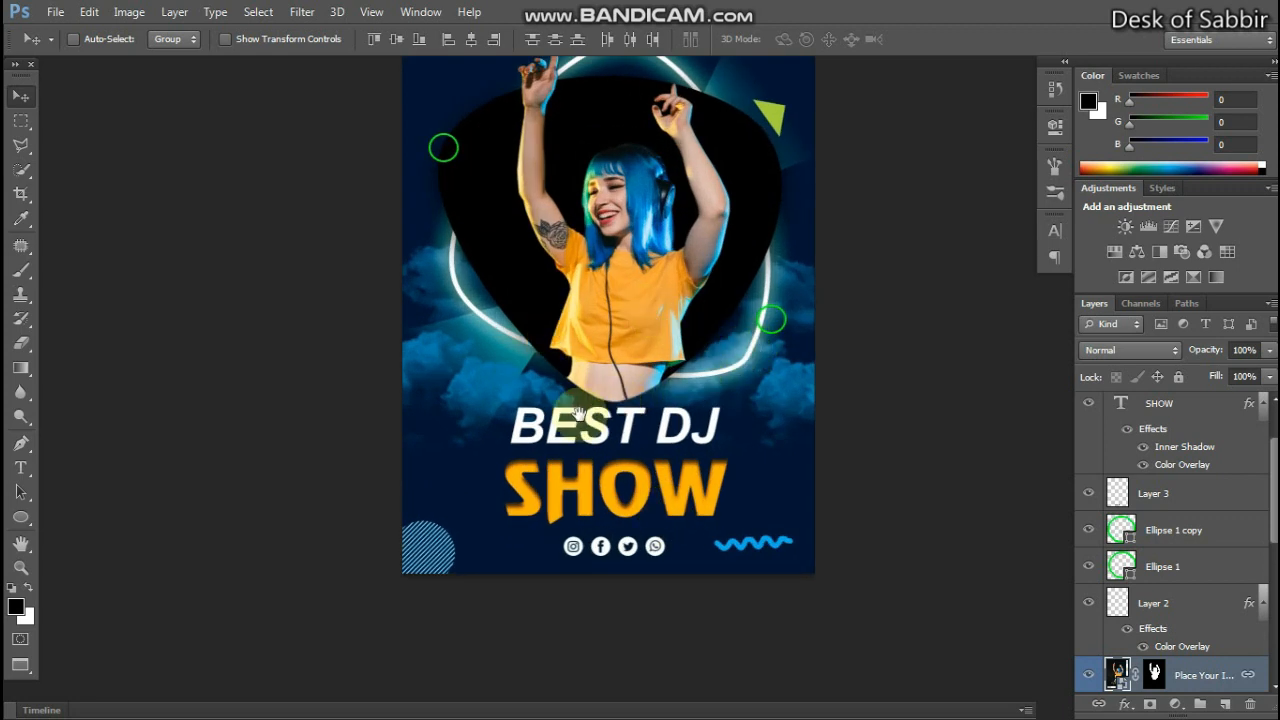
ctrl+click(617, 401)
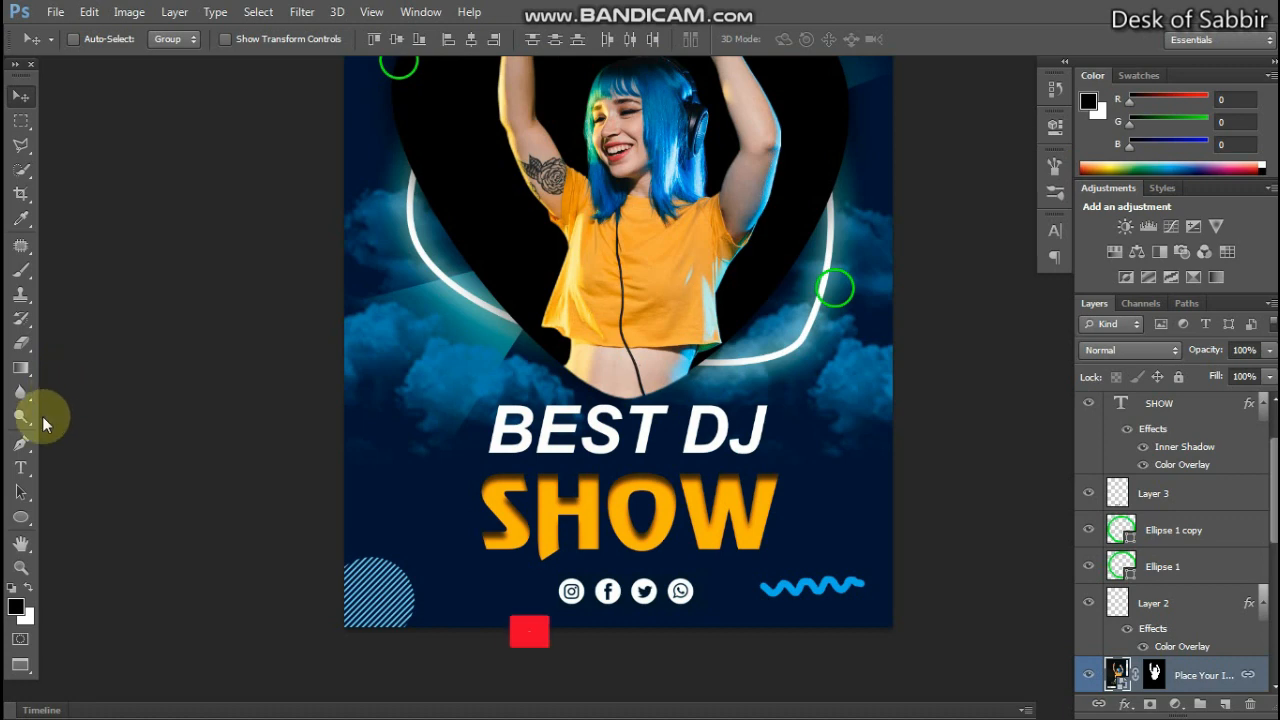
click(21, 516)
click(70, 516)
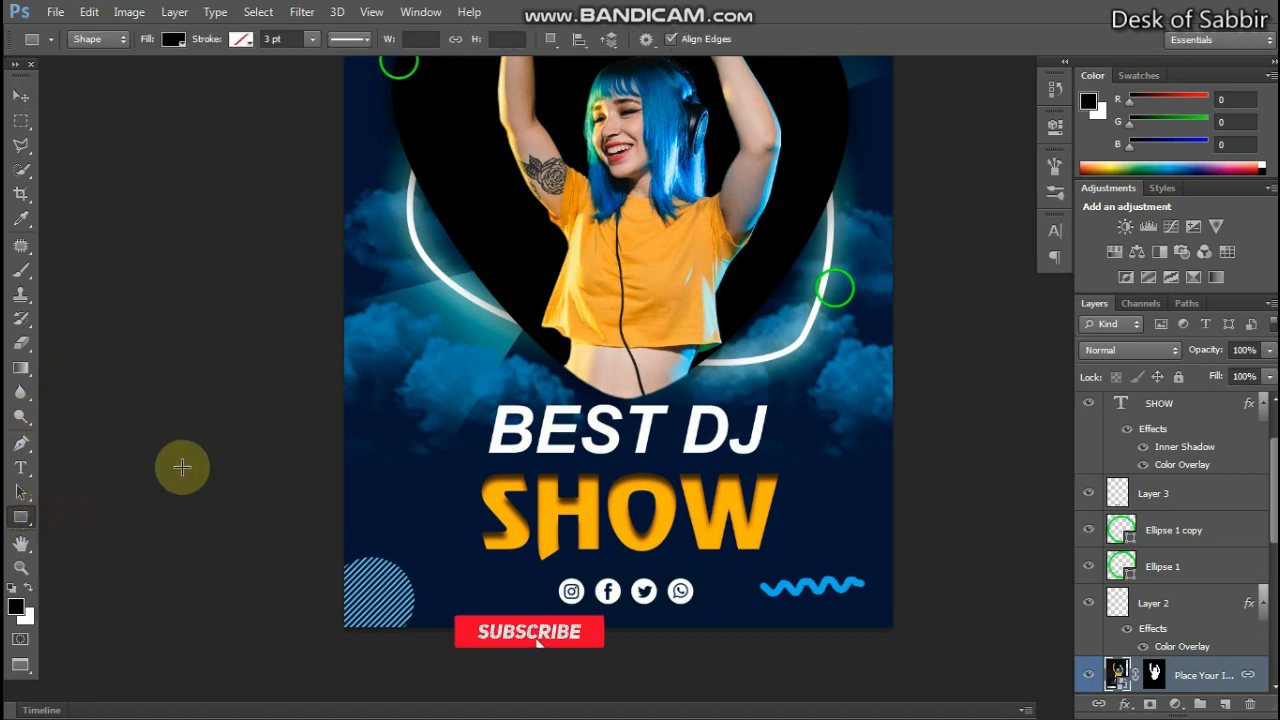
drag(403, 418, 413, 471)
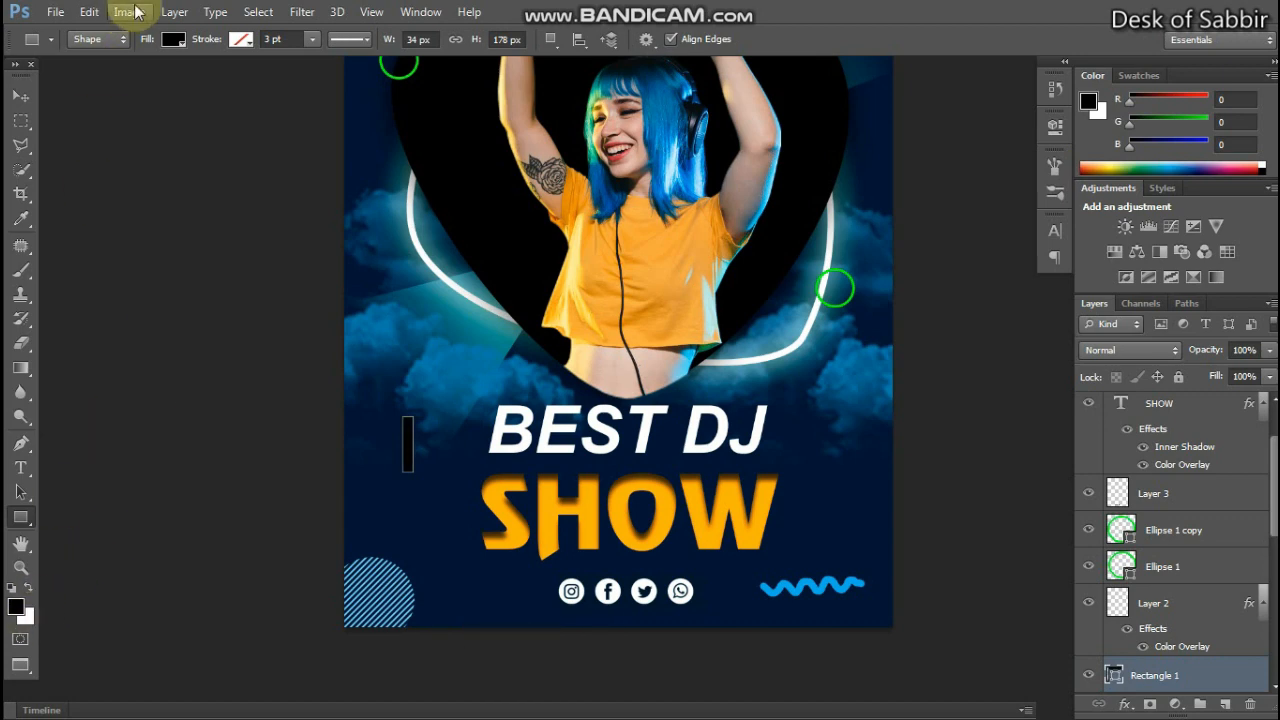
click(174, 40)
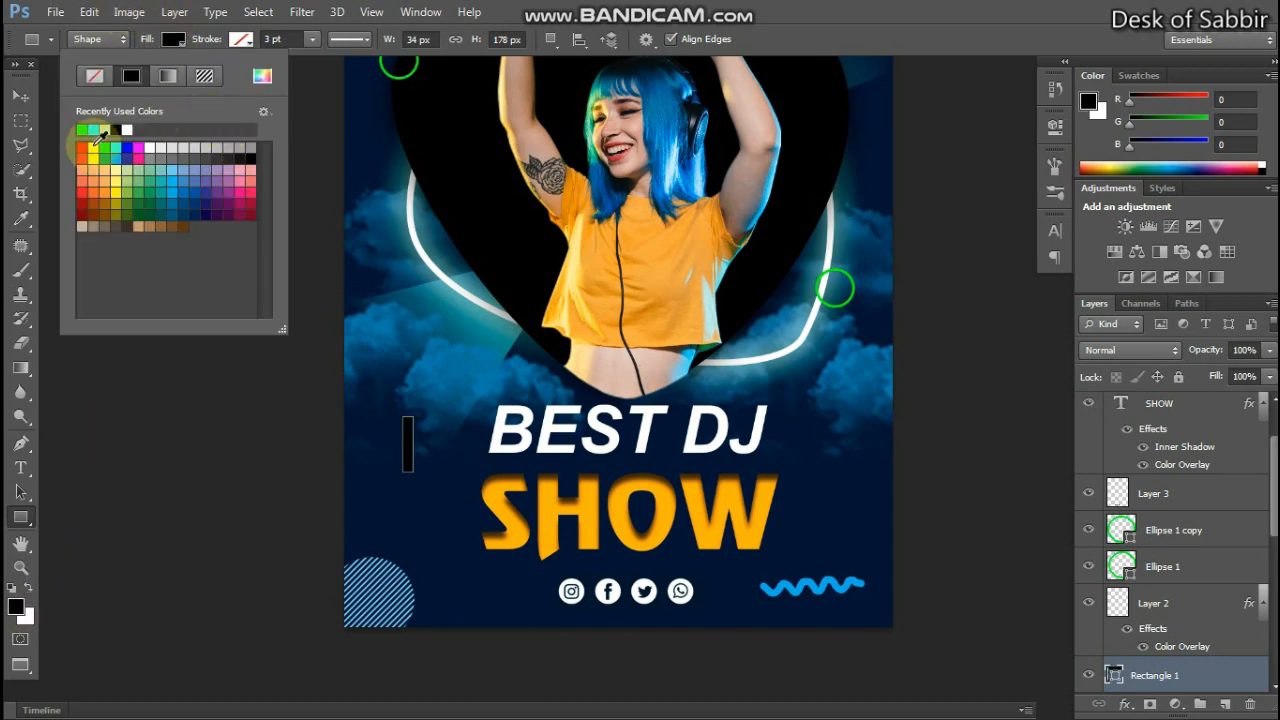
click(81, 152)
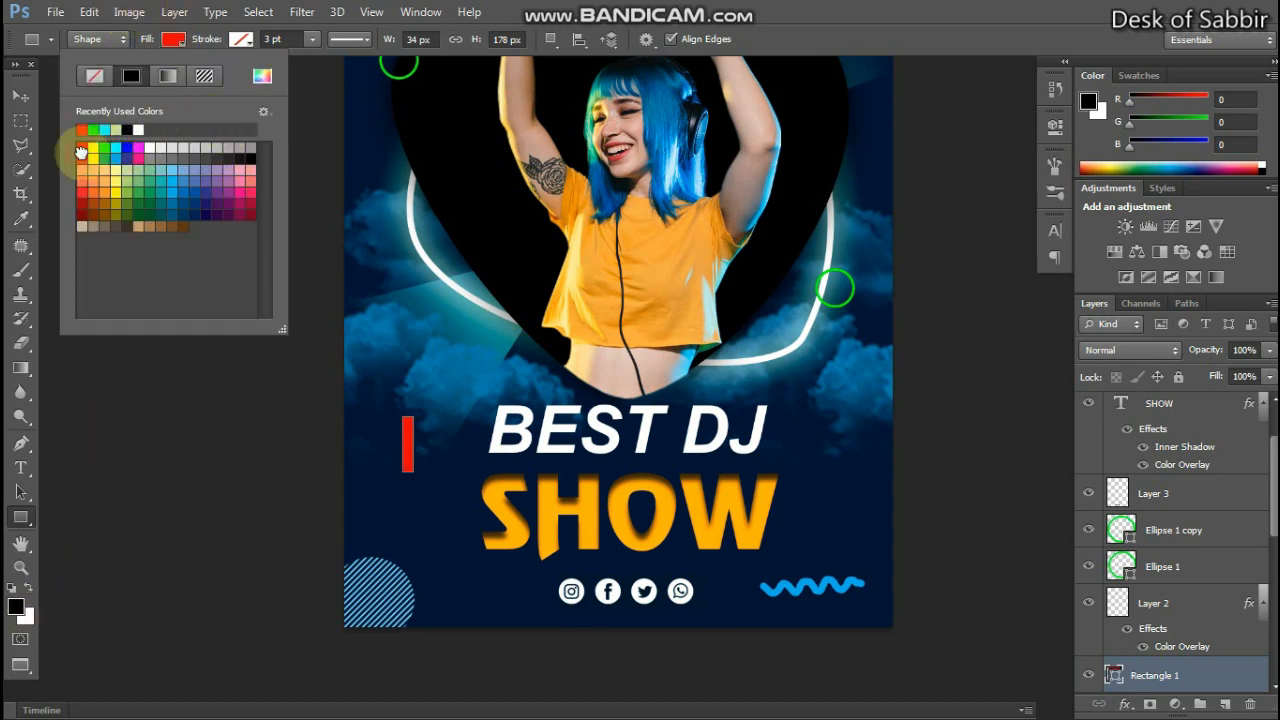
Narrow the red rectangle to about 41% of its width and place it directly before the B of BEST DJ.
click(21, 96)
key(ctrl+t)
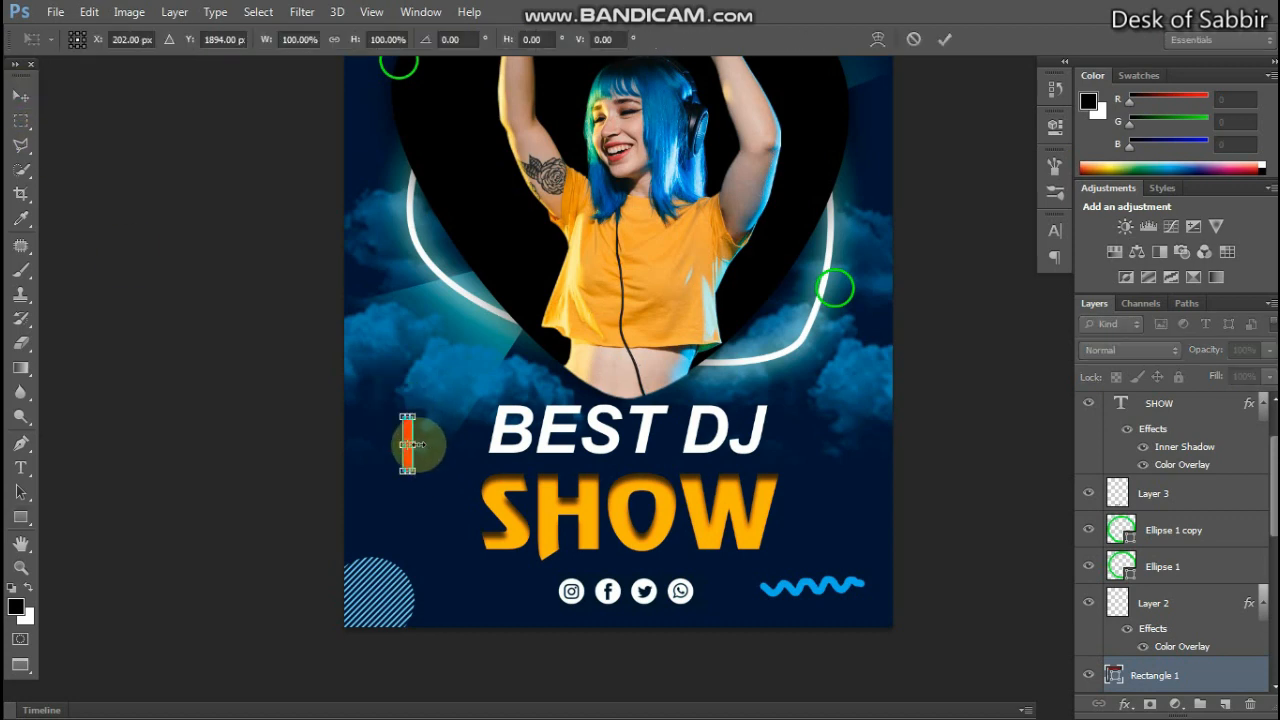
drag(412, 444, 408, 444)
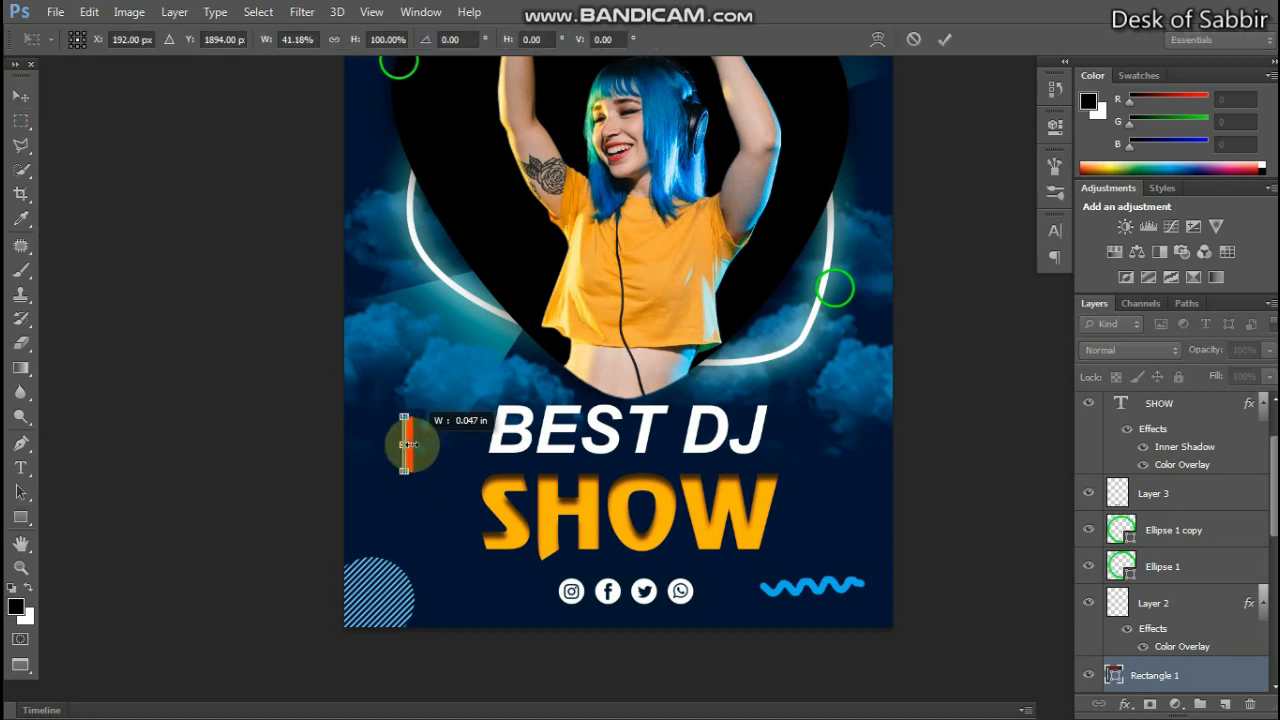
click(944, 39)
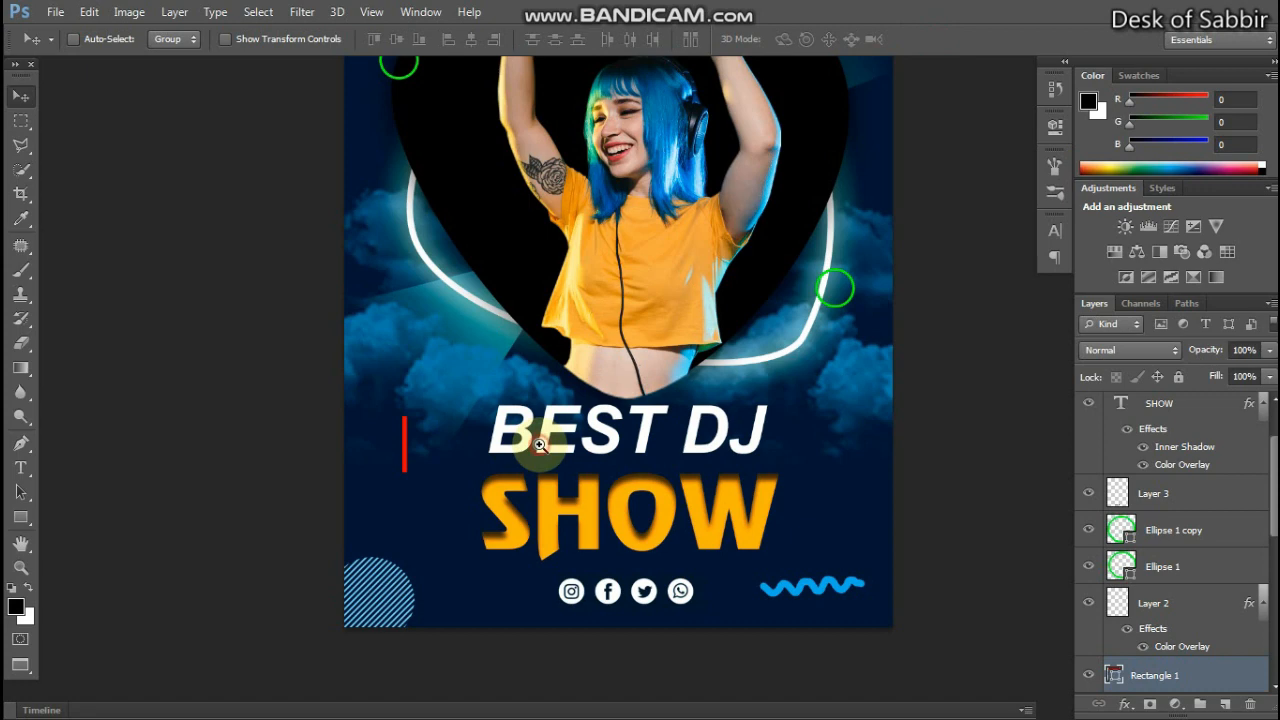
click(539, 445)
click(541, 437)
drag(264, 410, 407, 377)
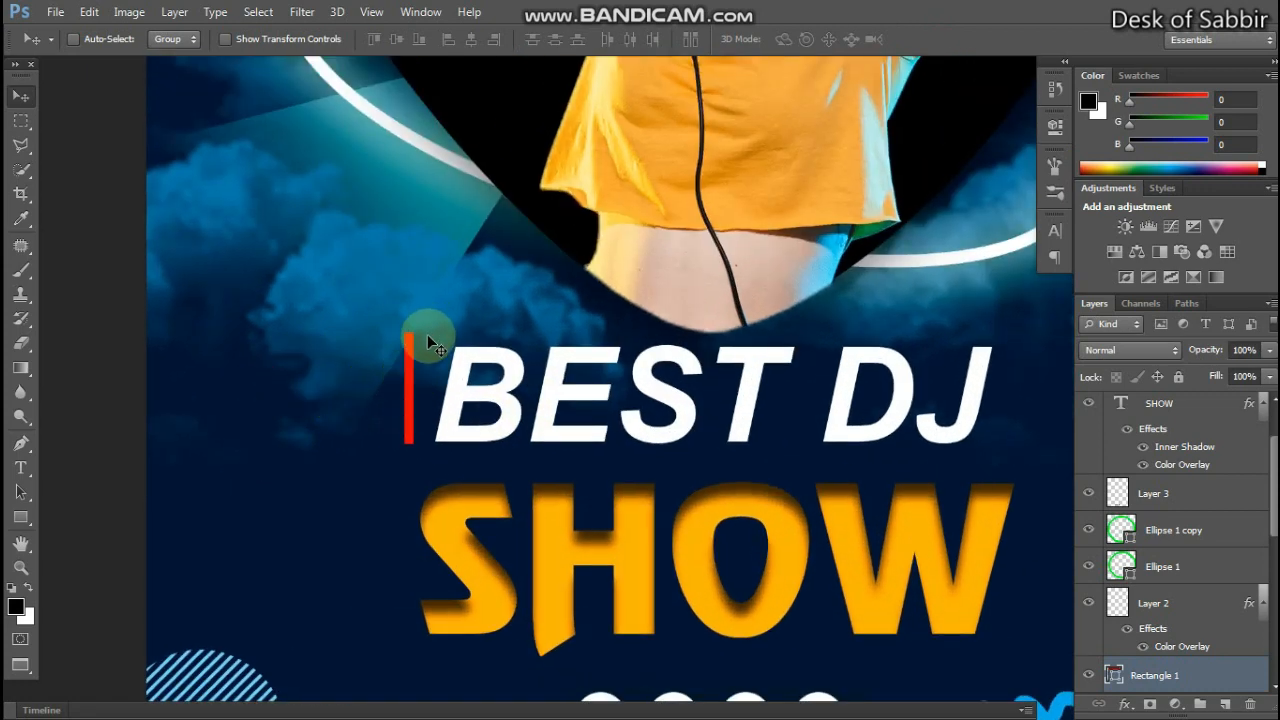
Rotate the red bar to a diagonal slant and shift it slightly away from the B of BEST DJ.
key(ctrl+t)
drag(423, 319, 377, 311)
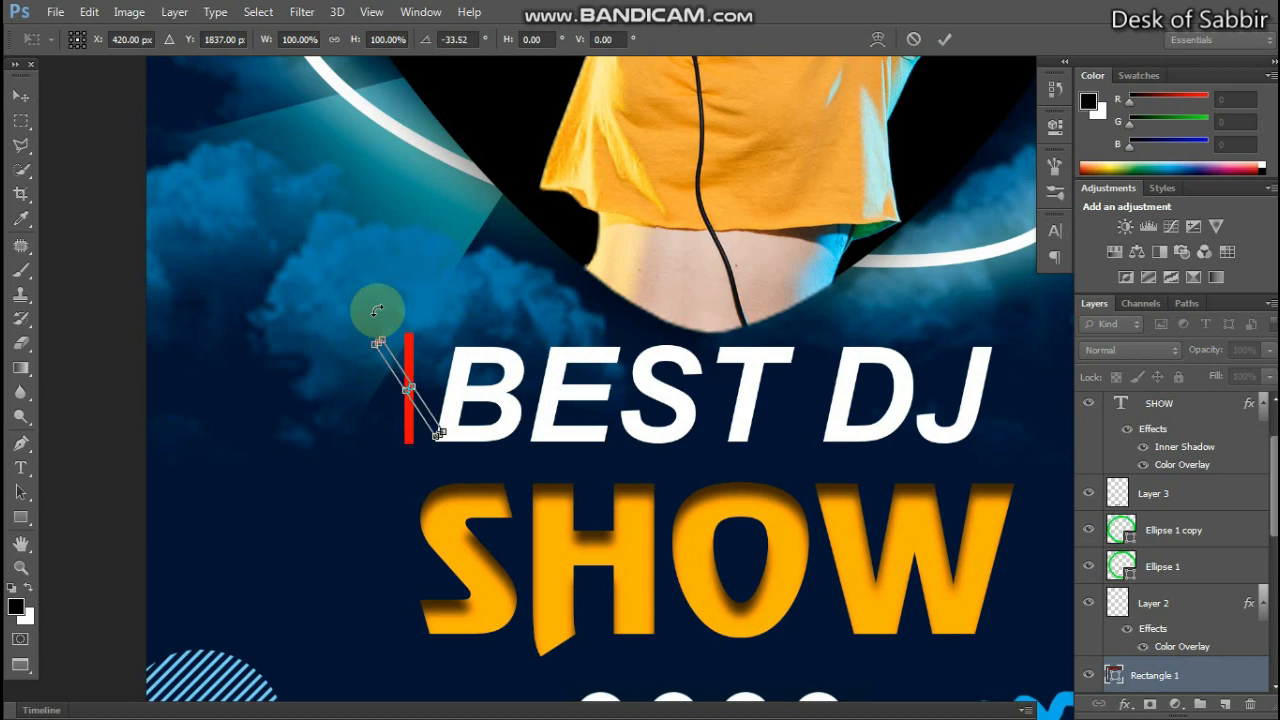
key(Return)
drag(407, 397, 385, 396)
key(ctrl+t)
drag(420, 343, 414, 355)
key(Return)
Duplicate the slanted red bar and rotate the copy the opposite way so the two bars cross as an X.
drag(392, 402, 379, 409)
key(ctrl+t)
drag(409, 314, 408, 377)
click(944, 39)
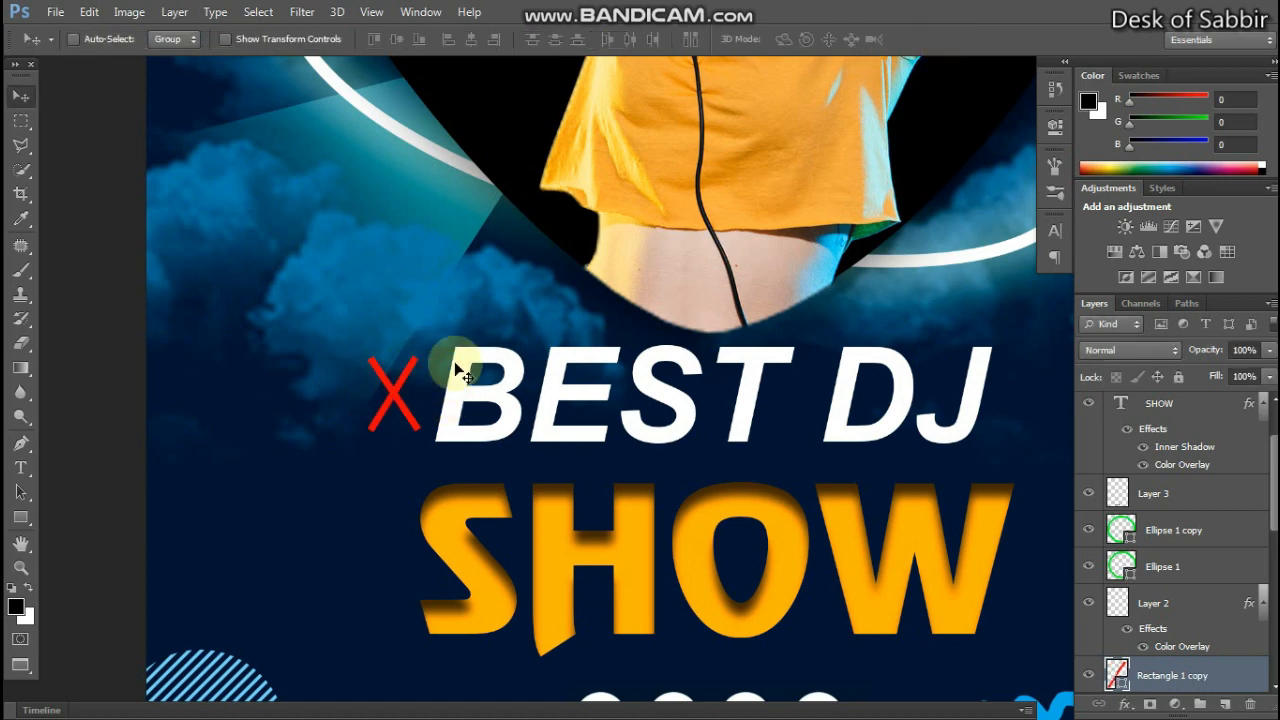
Fine-tune the rotation and position of the crossed red bars so they form an even X.
key(ctrl+t)
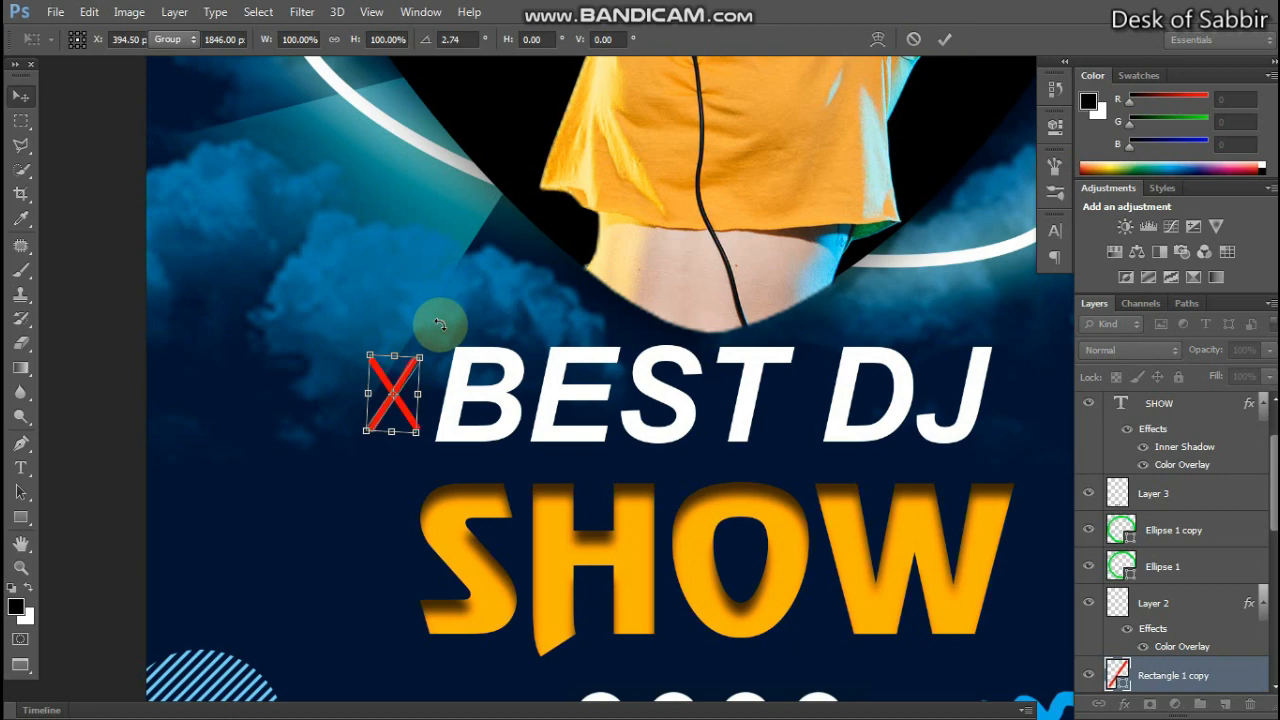
key(Return)
scroll(400, 414, up, 3)
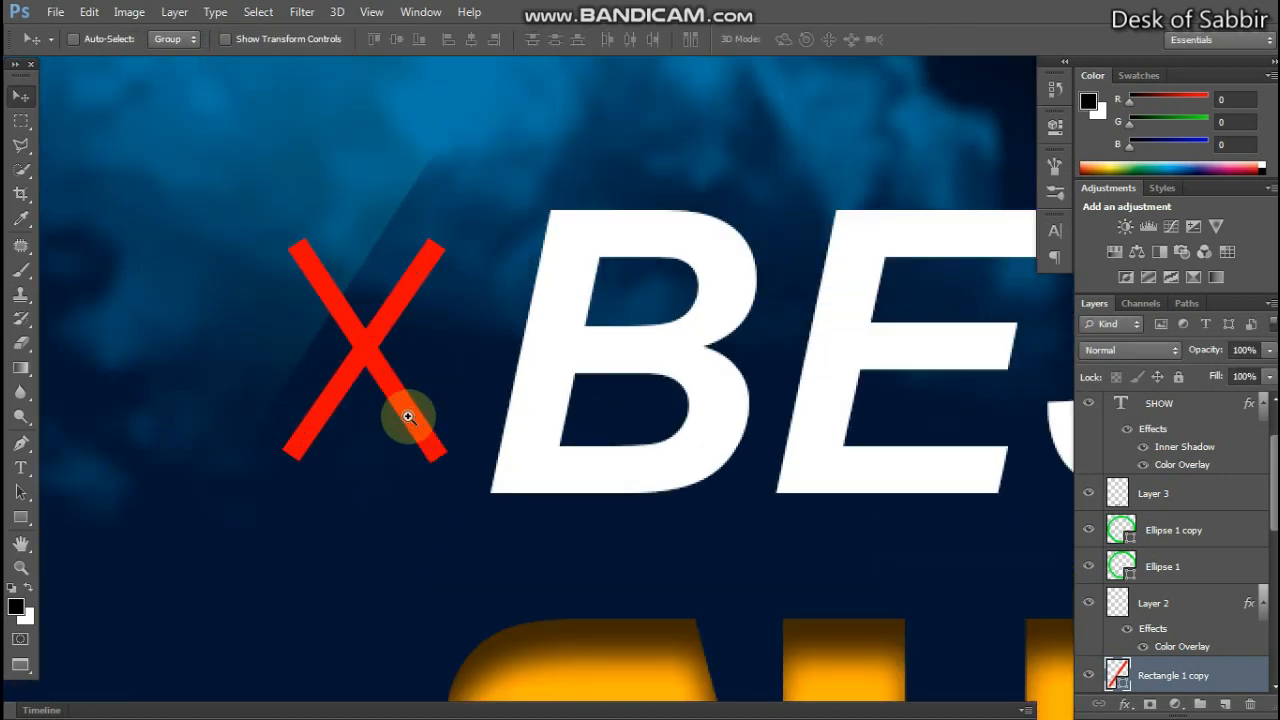
right_click(343, 312)
click(375, 323)
mouse_move(350, 332)
mouse_down()
mouse_move(360, 342)
mouse_move(345, 325)
mouse_up()
Select both bars of the red X and reduce their height together to about 83%.
right_click(429, 284)
shift+click(432, 288)
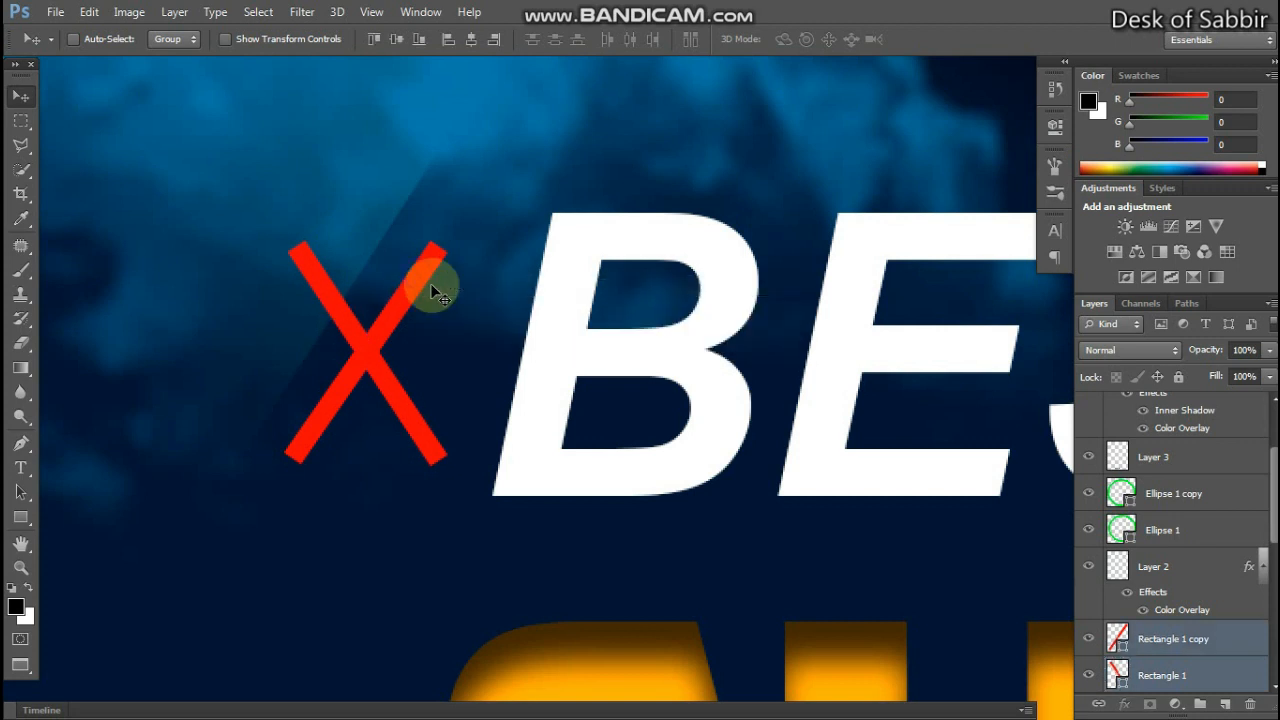
scroll(431, 285, down, 6)
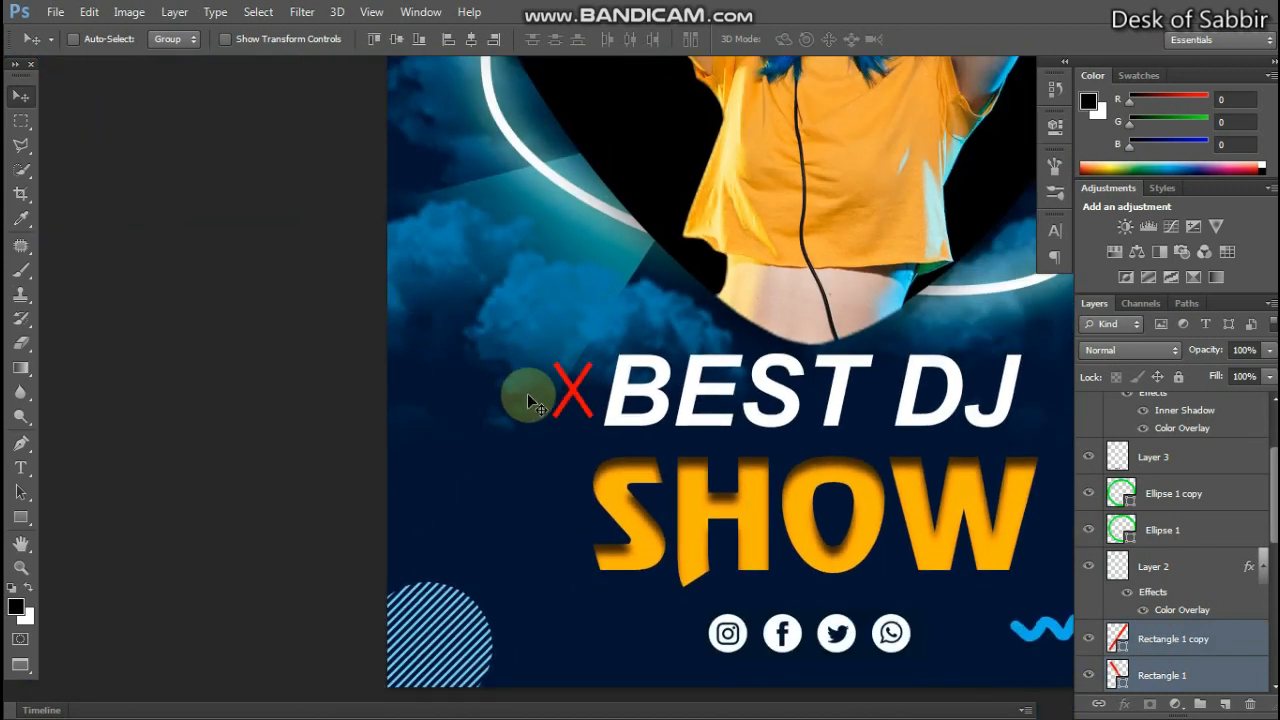
key(ctrl+t)
drag(572, 360, 572, 364)
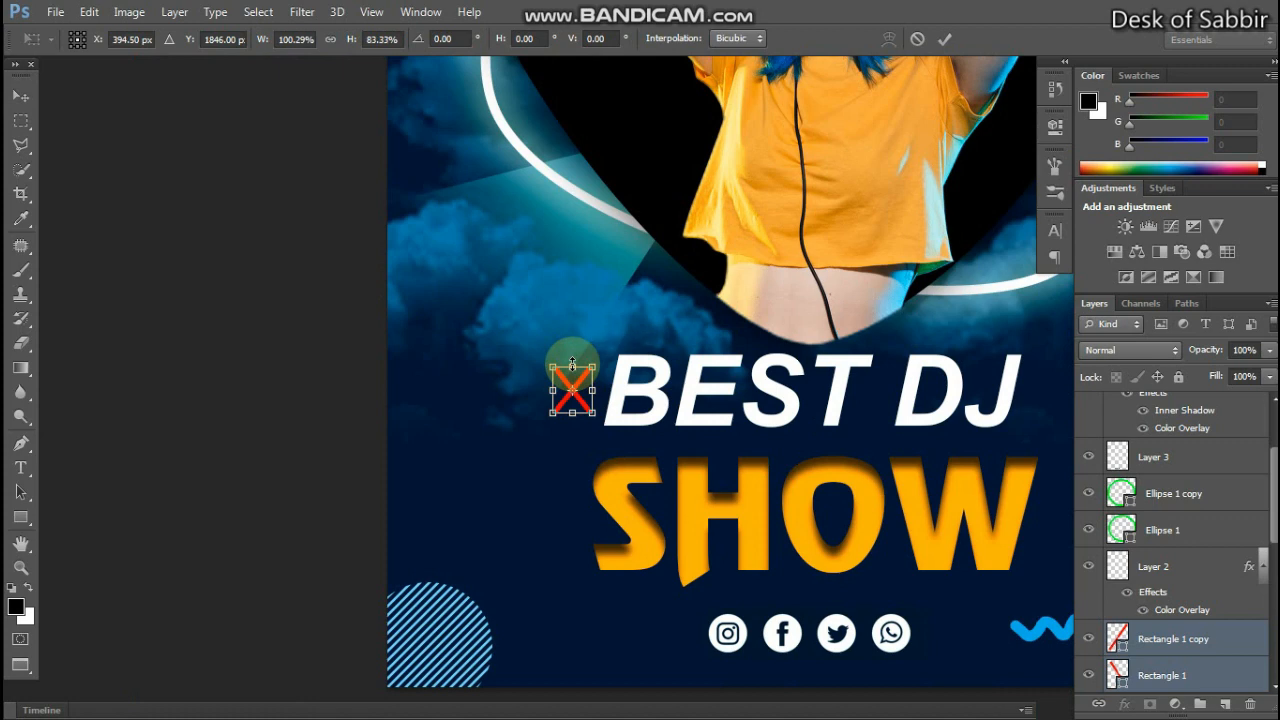
click(944, 38)
Duplicate the red X and place the copy just after the J of BEST DJ.
key(ctrl+minus)
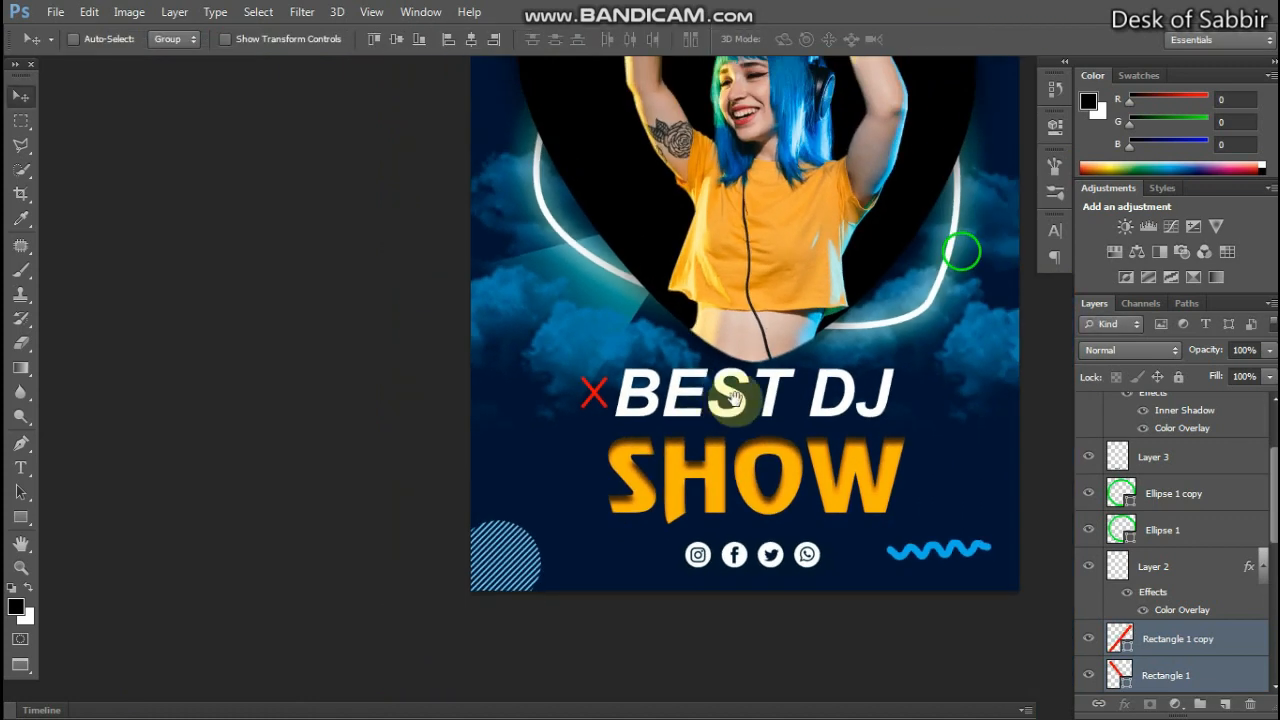
drag(735, 399, 504, 452)
key(ctrl+minus)
drag(480, 507, 716, 503)
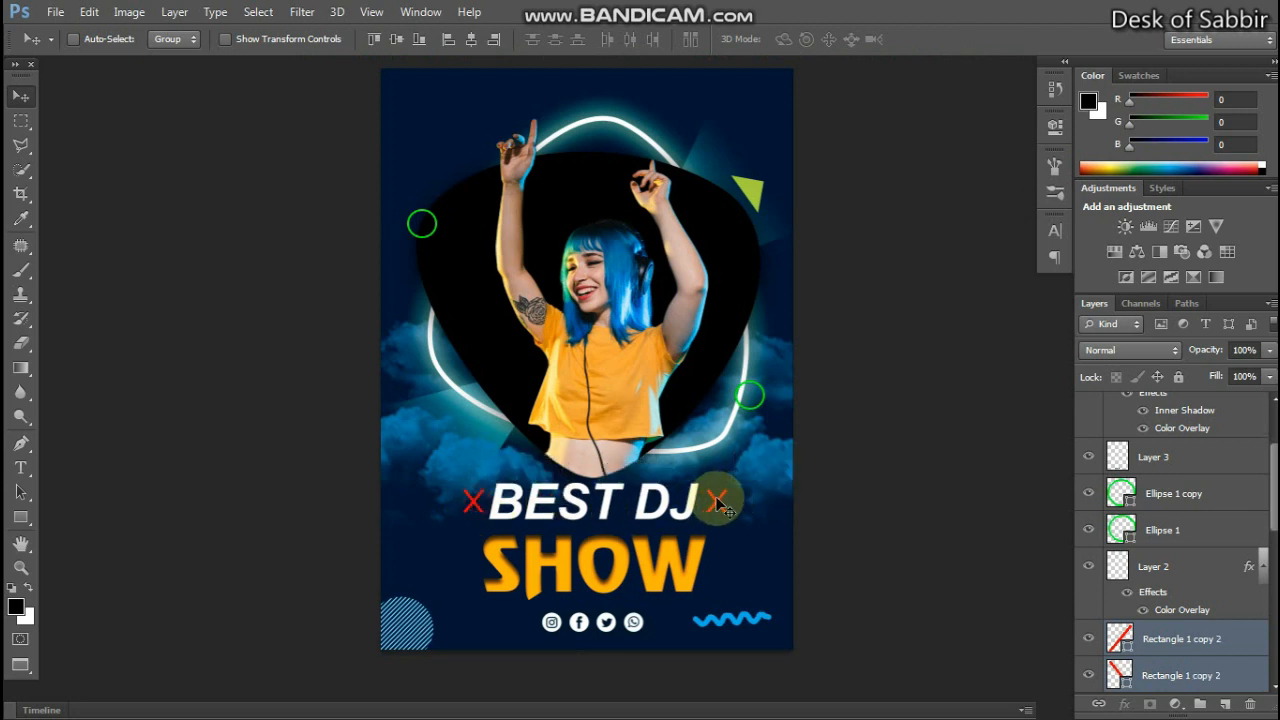
Select the SHOW text and nudge it slightly to the right to centre it under BEST DJ.
drag(623, 515, 627, 412)
right_click(623, 376)
click(660, 388)
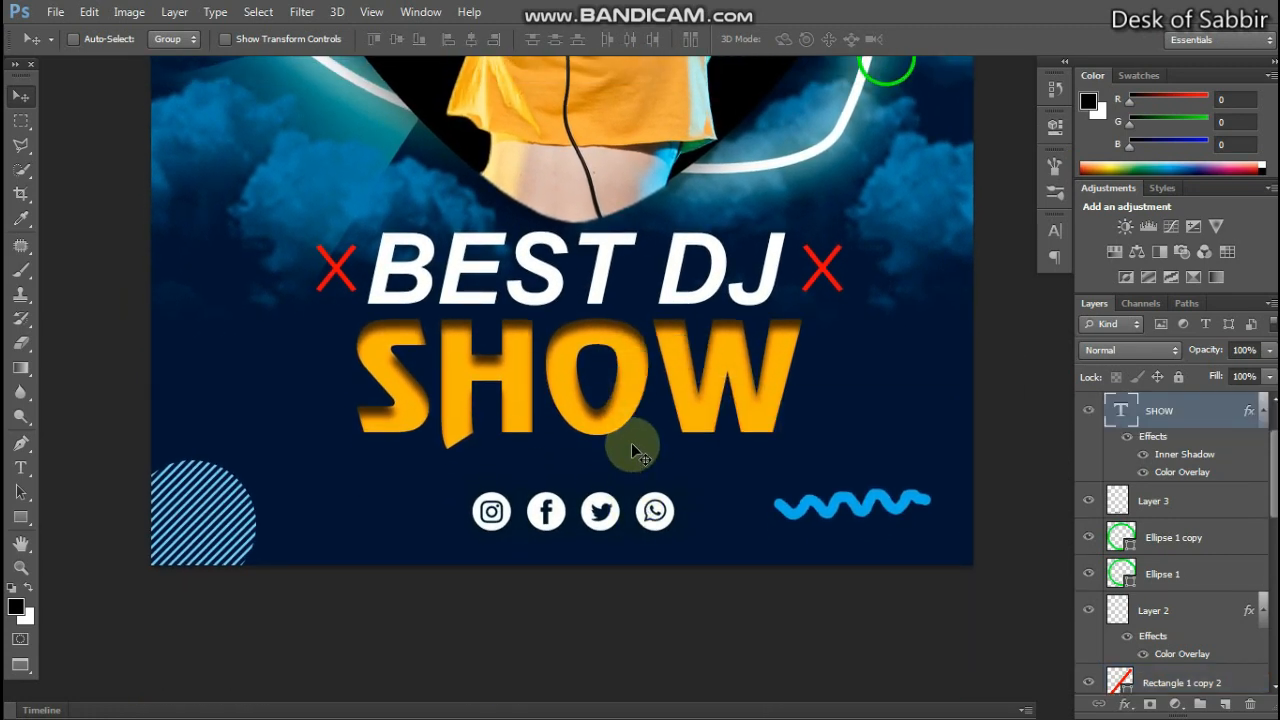
key(Right)
key(Right)
key(Right)
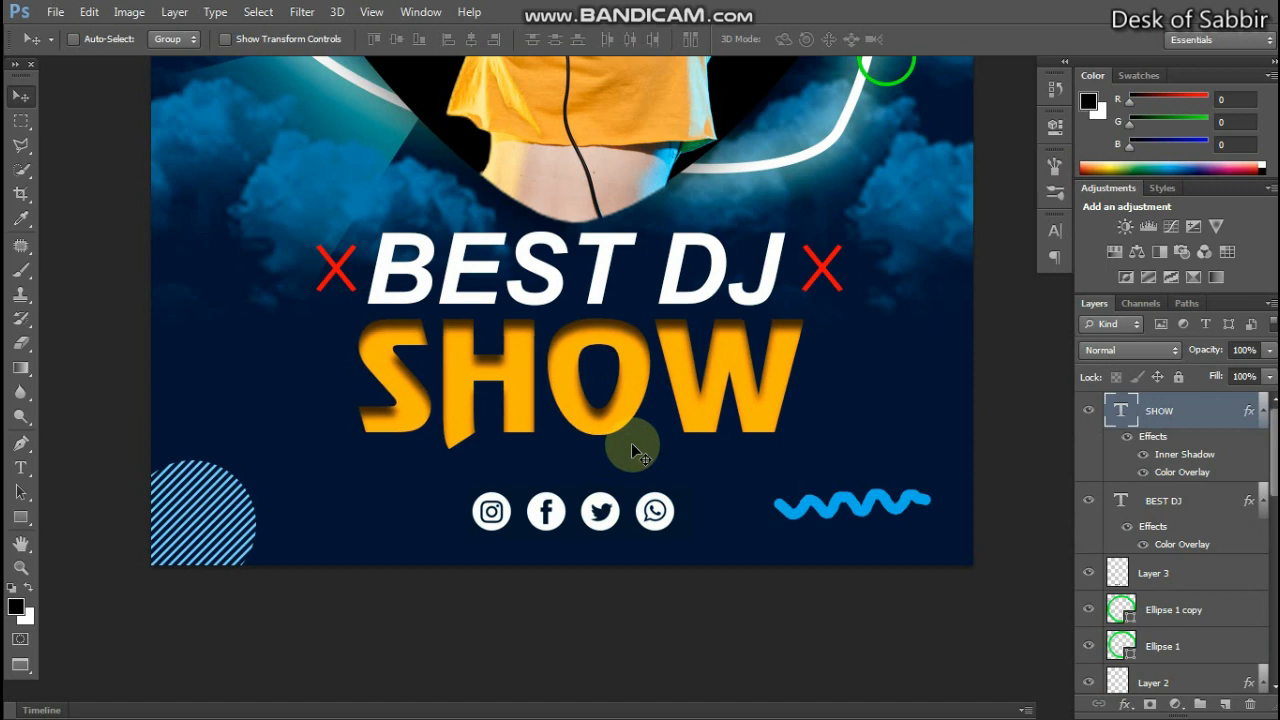
Move the BEST DJ text up slightly, away from the SHOW text.
right_click(609, 240)
click(614, 249)
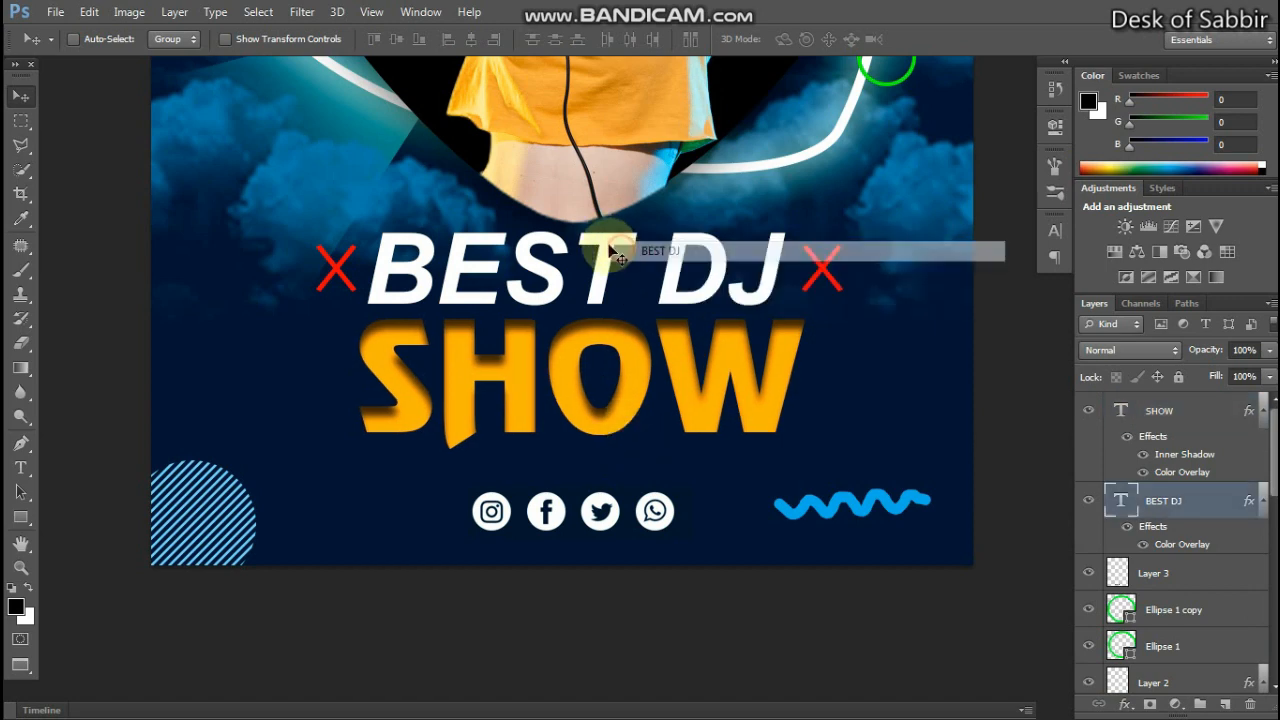
drag(609, 248, 612, 224)
Move both red X marks up to line up with the raised BEST DJ text.
right_click(821, 270)
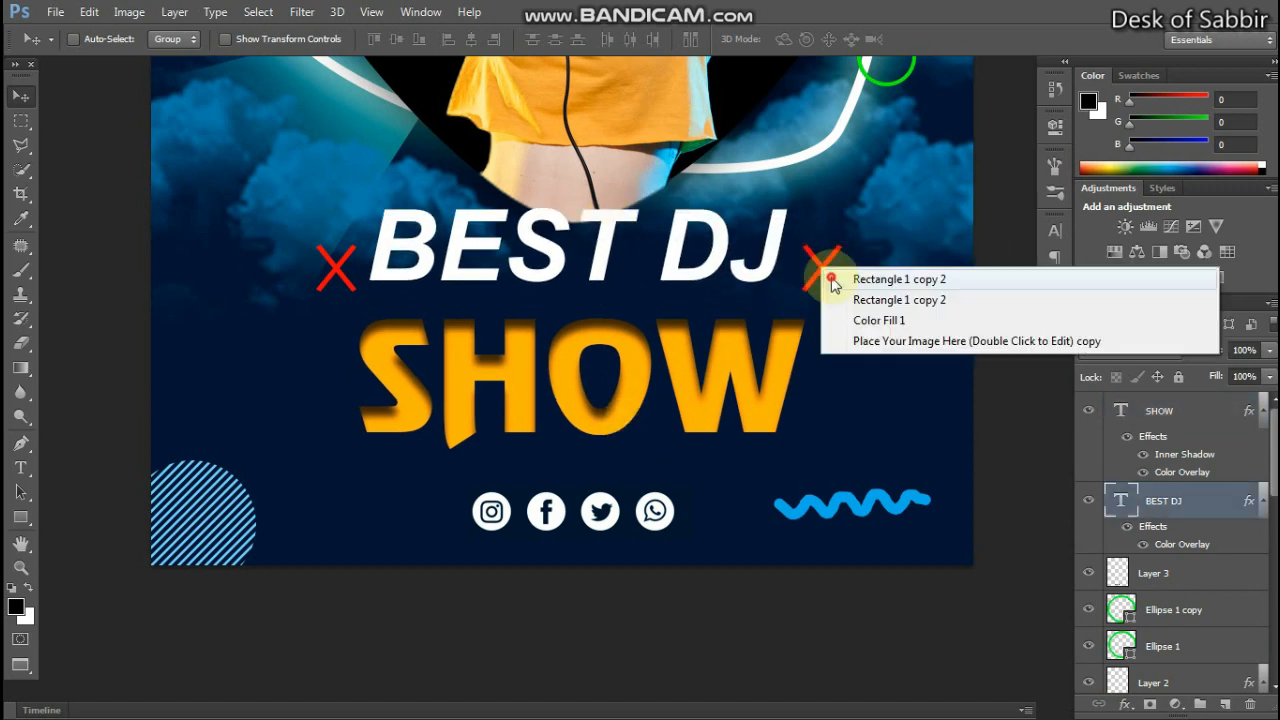
click(835, 278)
key(shift+Up)
key(shift+Up)
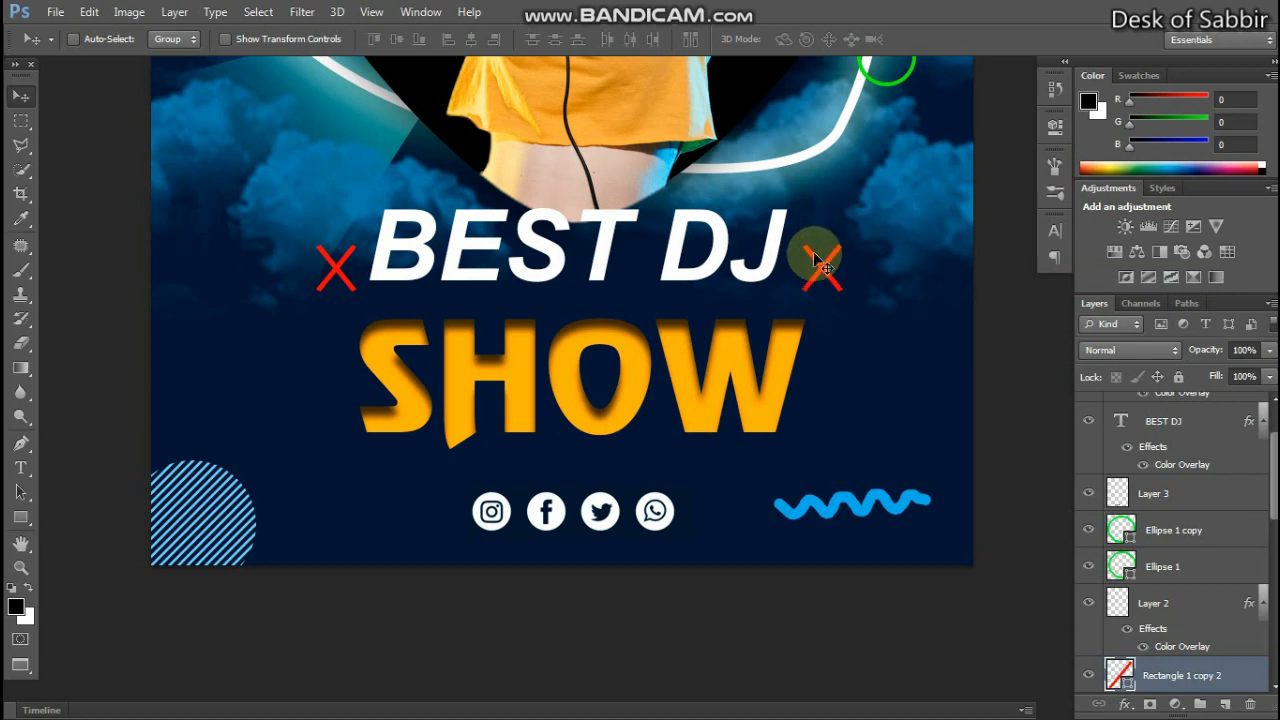
drag(812, 258, 818, 248)
right_click(337, 260)
click(375, 283)
mouse_move(340, 262)
mouse_down()
mouse_move(325, 258)
mouse_move(335, 250)
mouse_up()
right_click(333, 262)
click(362, 260)
key(ctrl+minus)
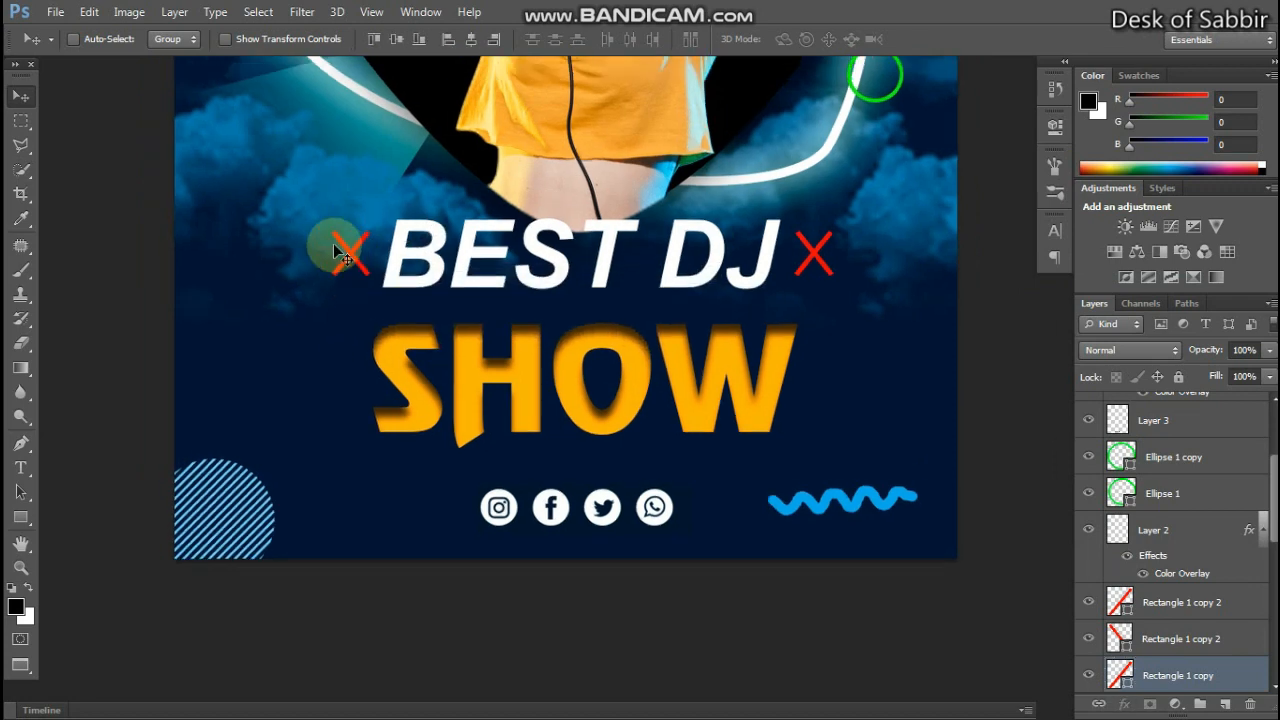
Move the SHOW text up closer to the BEST DJ text.
right_click(557, 361)
click(603, 375)
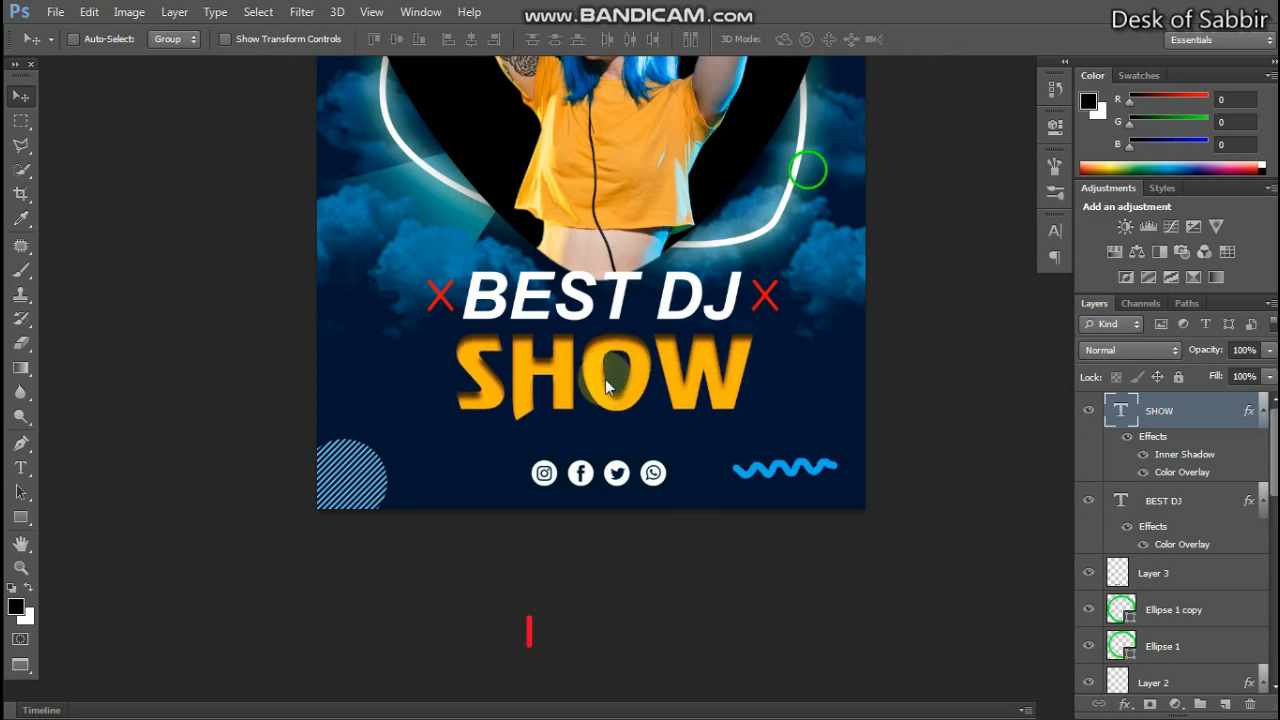
key(ctrl+minus)
drag(658, 605, 658, 581)
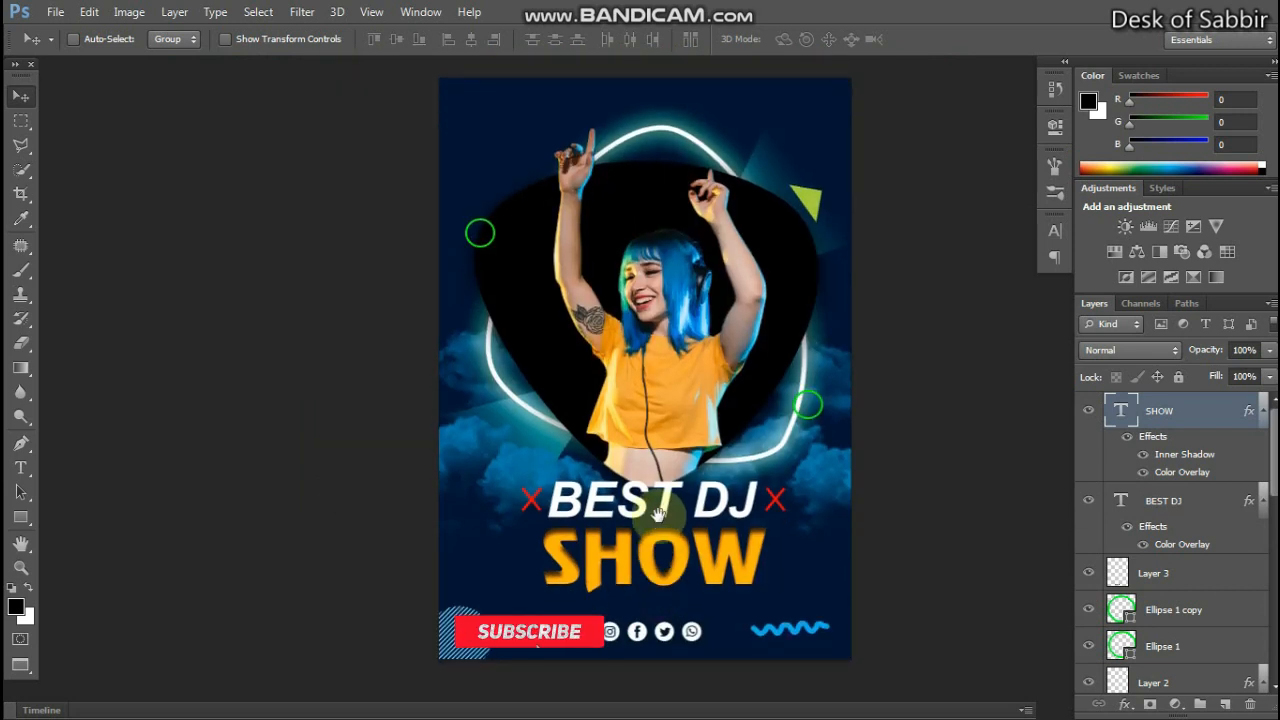
Duplicate the BEST DJ text and place the copy below SHOW, over the social icons.
right_click(643, 507)
click(660, 522)
drag(637, 507, 637, 511)
drag(620, 600, 622, 608)
Replace the wording of the duplicated text below SHOW with "With dj Butterfy".
click(20, 467)
click(614, 600)
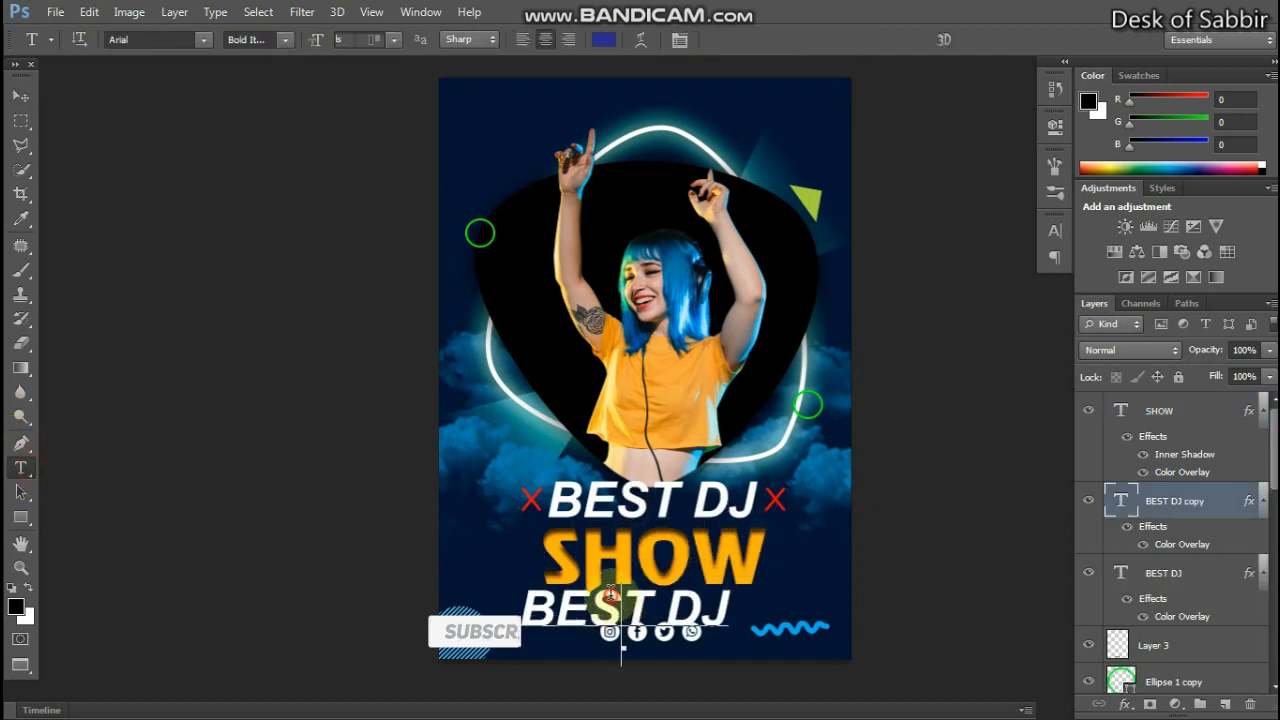
key(ctrl+a)
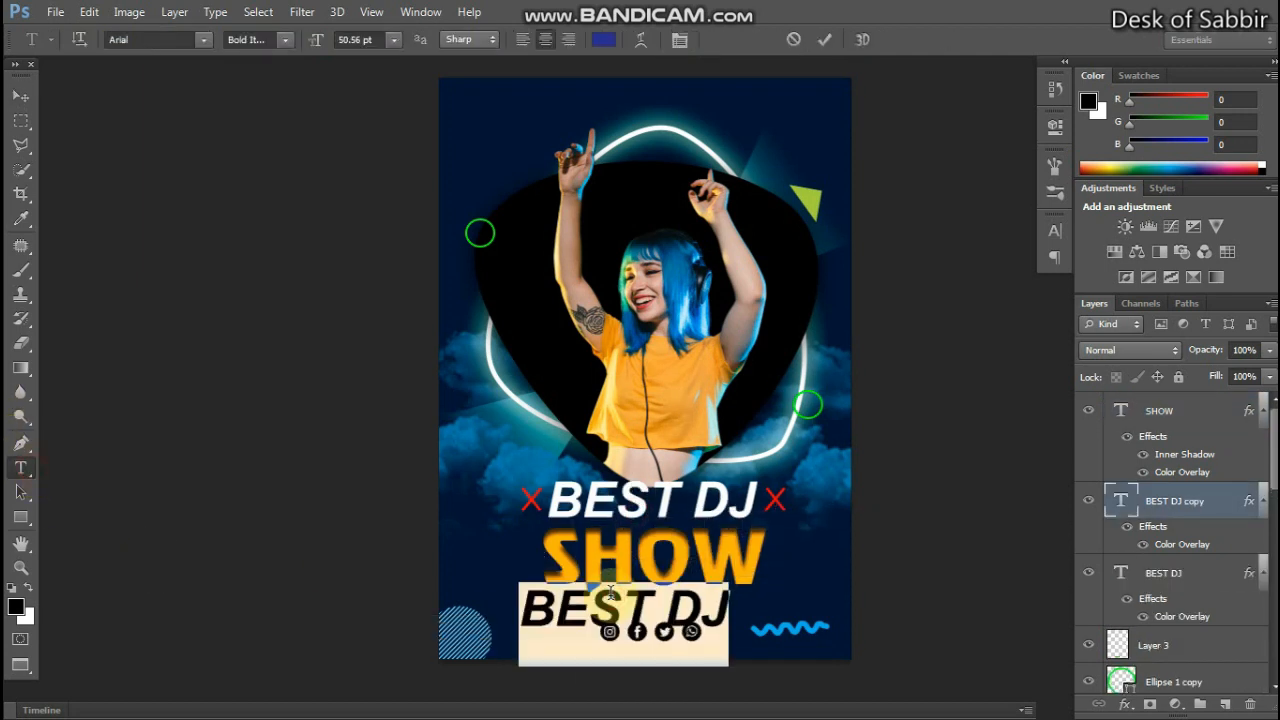
click(610, 591)
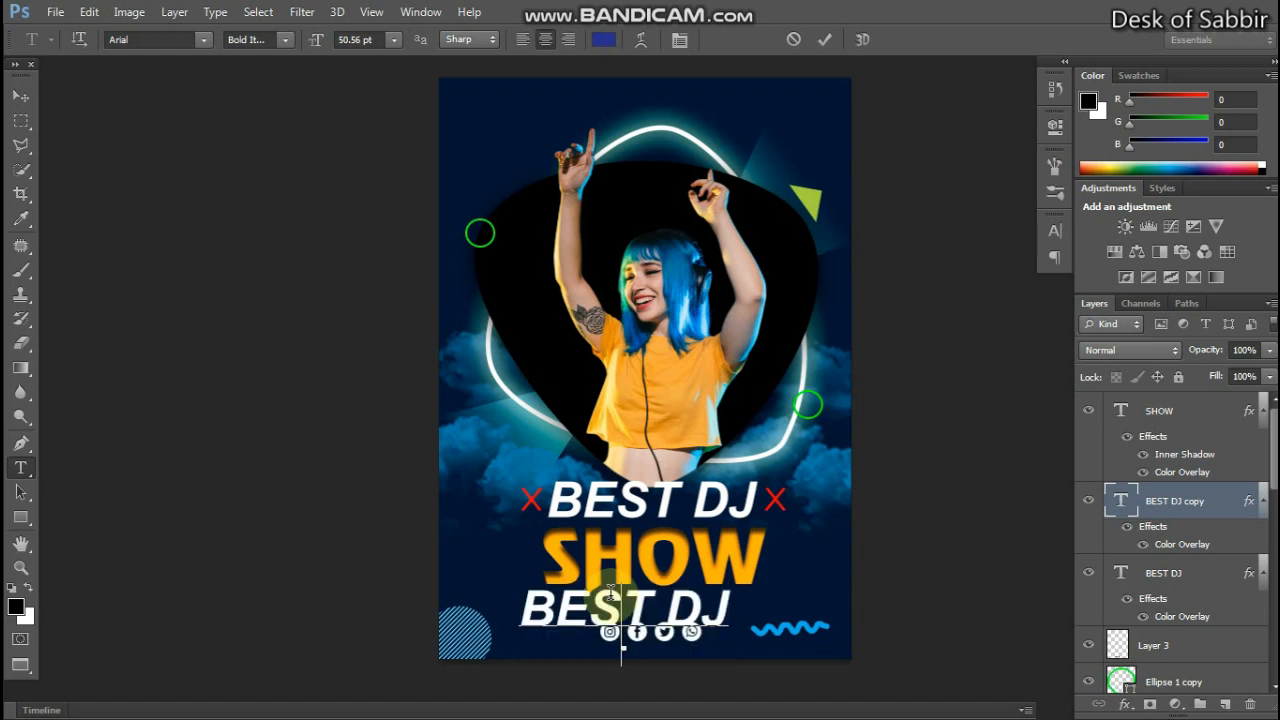
text(W)
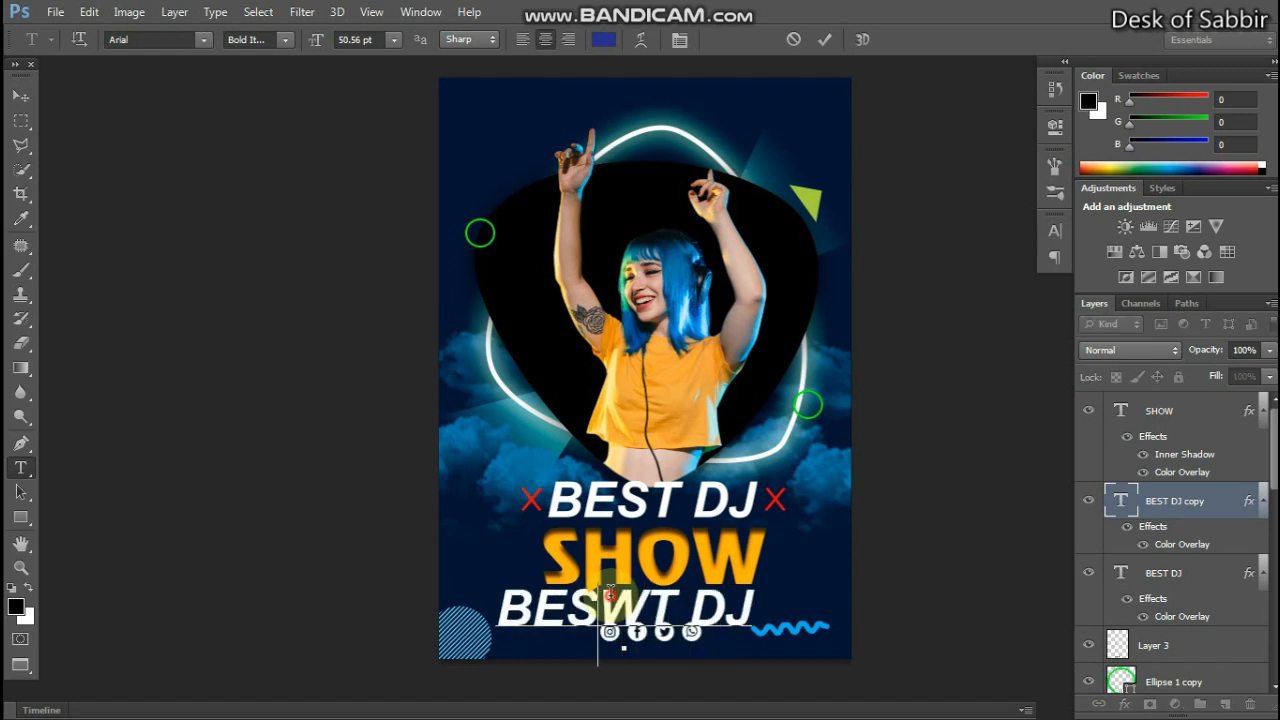
triple_click(604, 590)
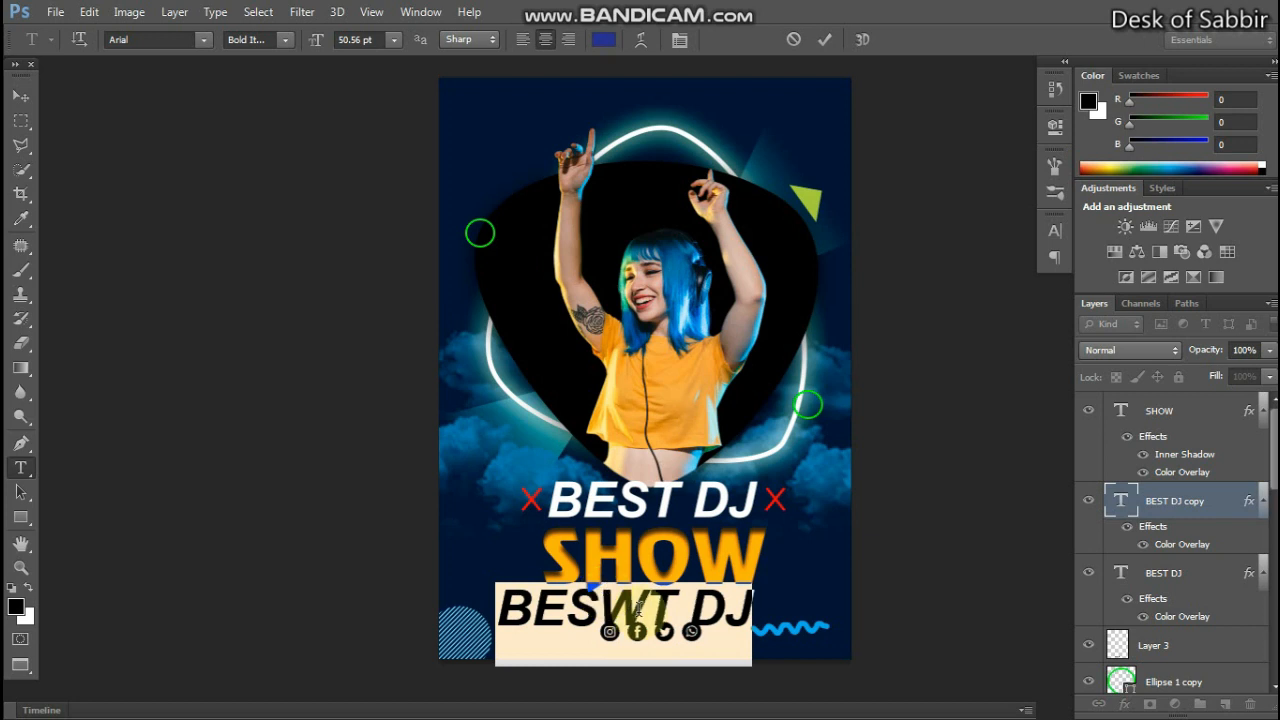
key(BackSpace)
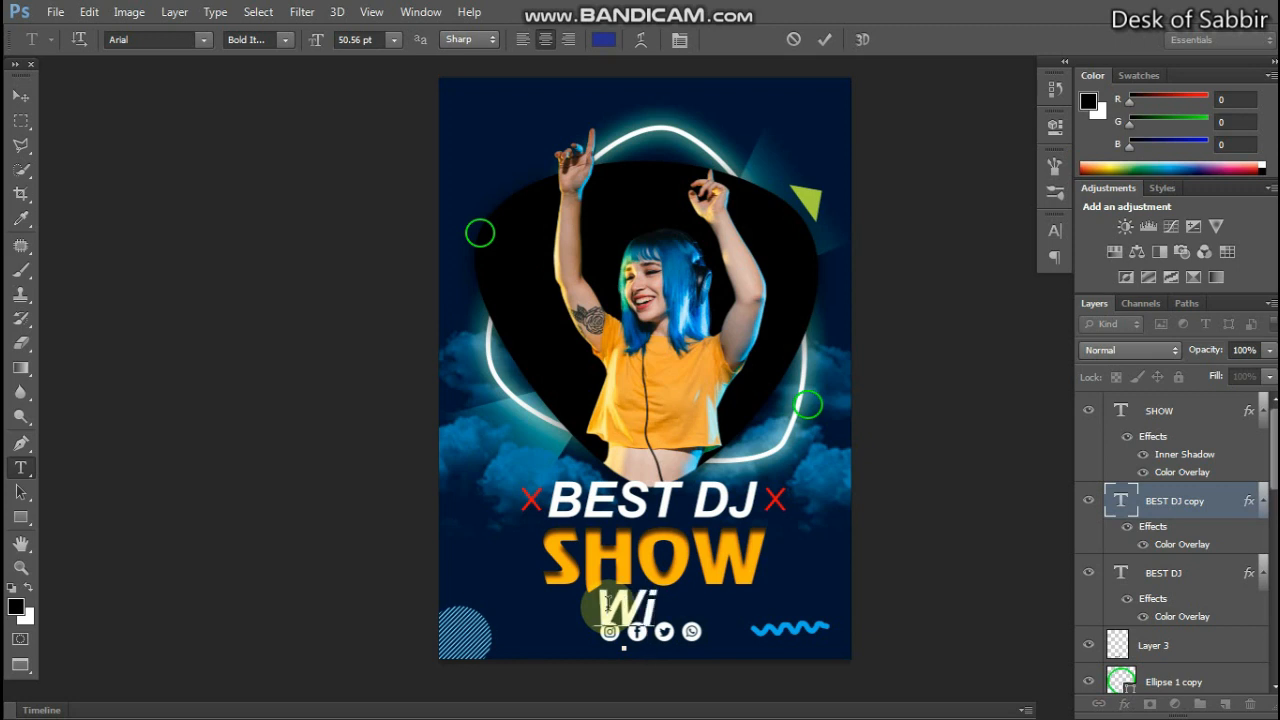
text(With)
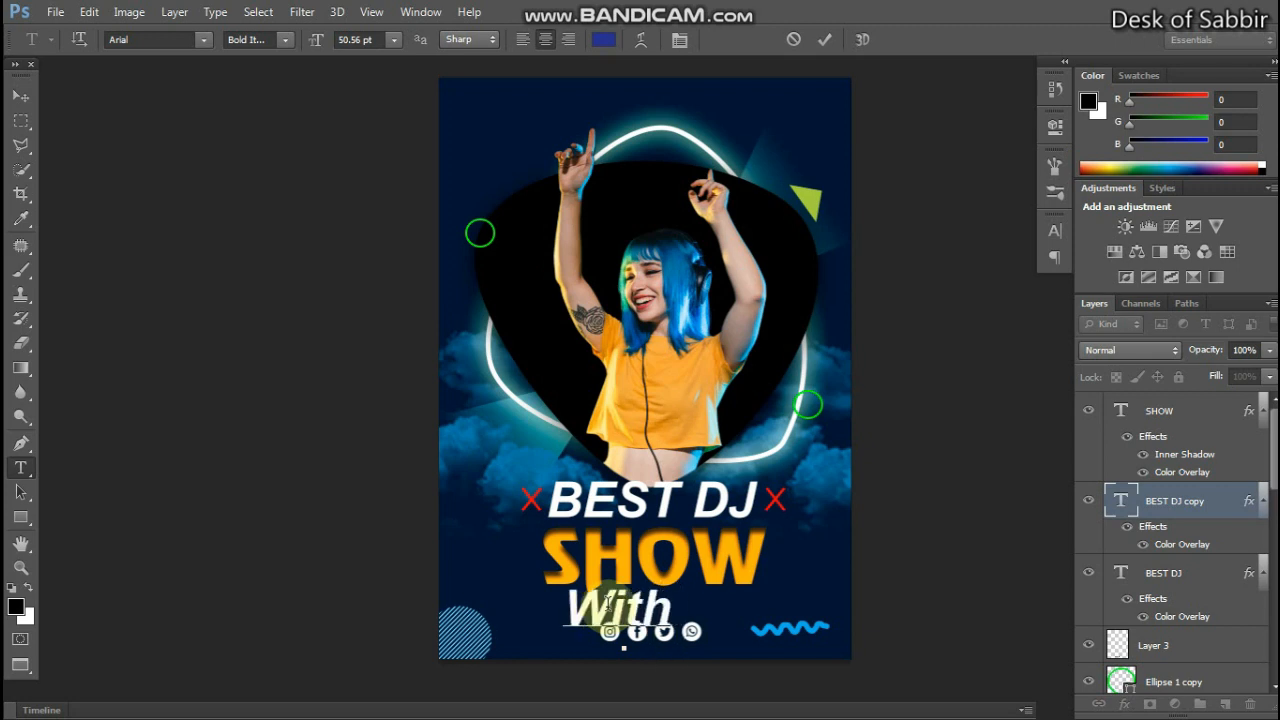
text( di B)
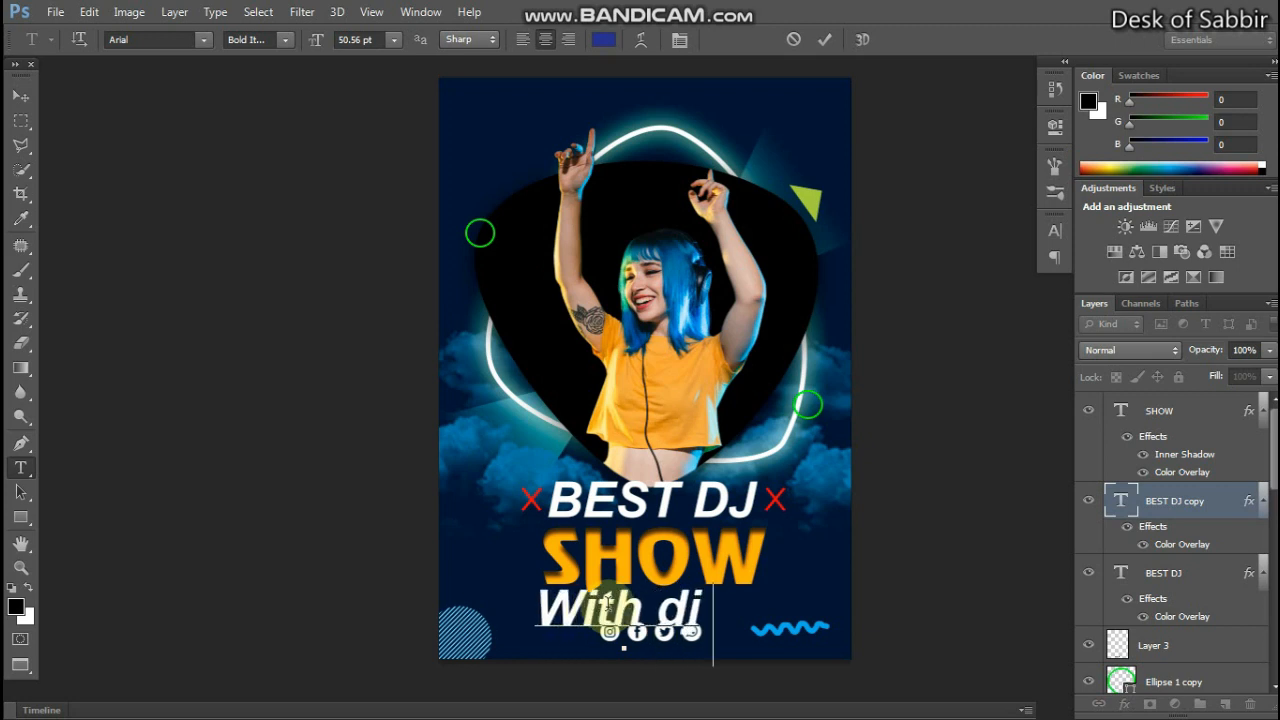
text(ut)
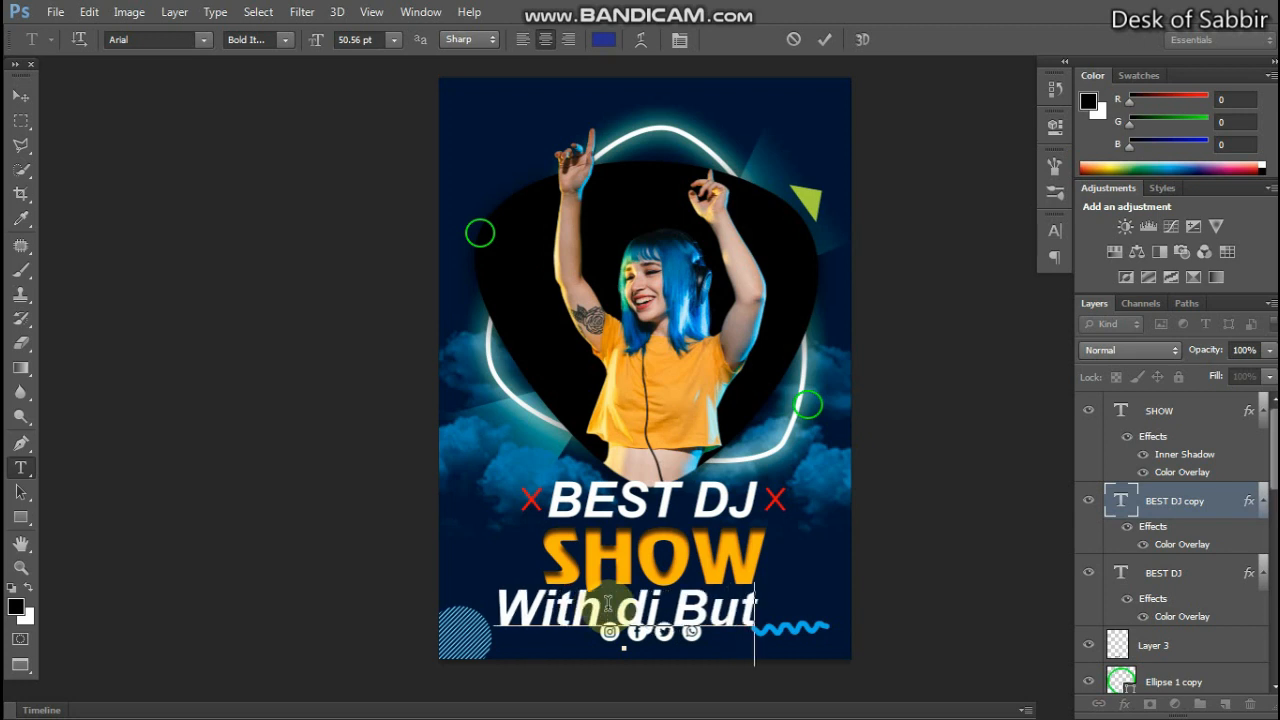
text(ter)
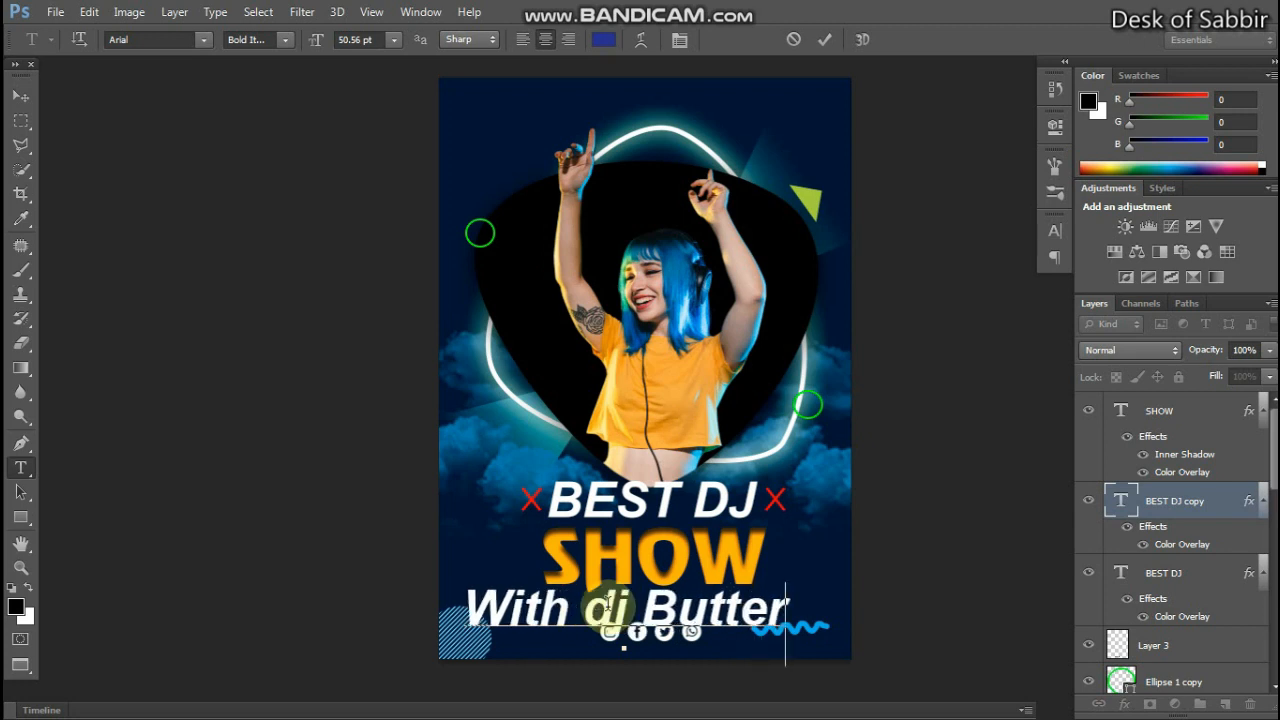
text(f)
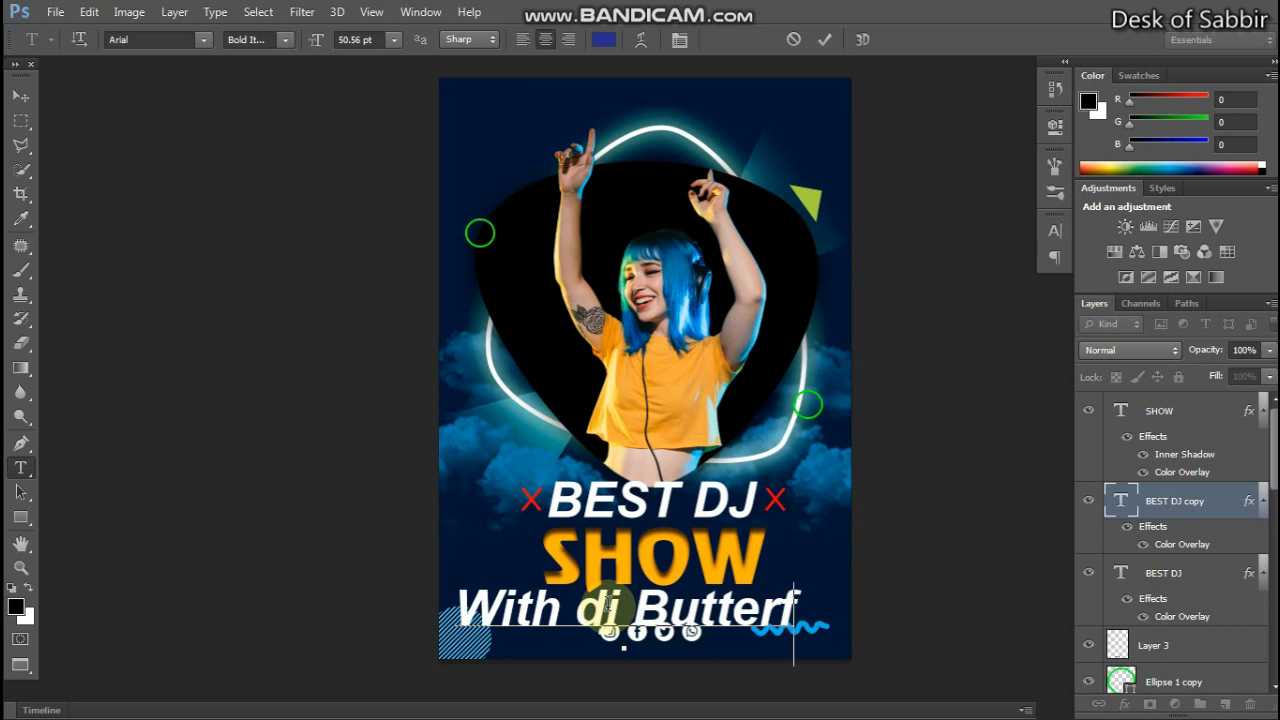
text(y)
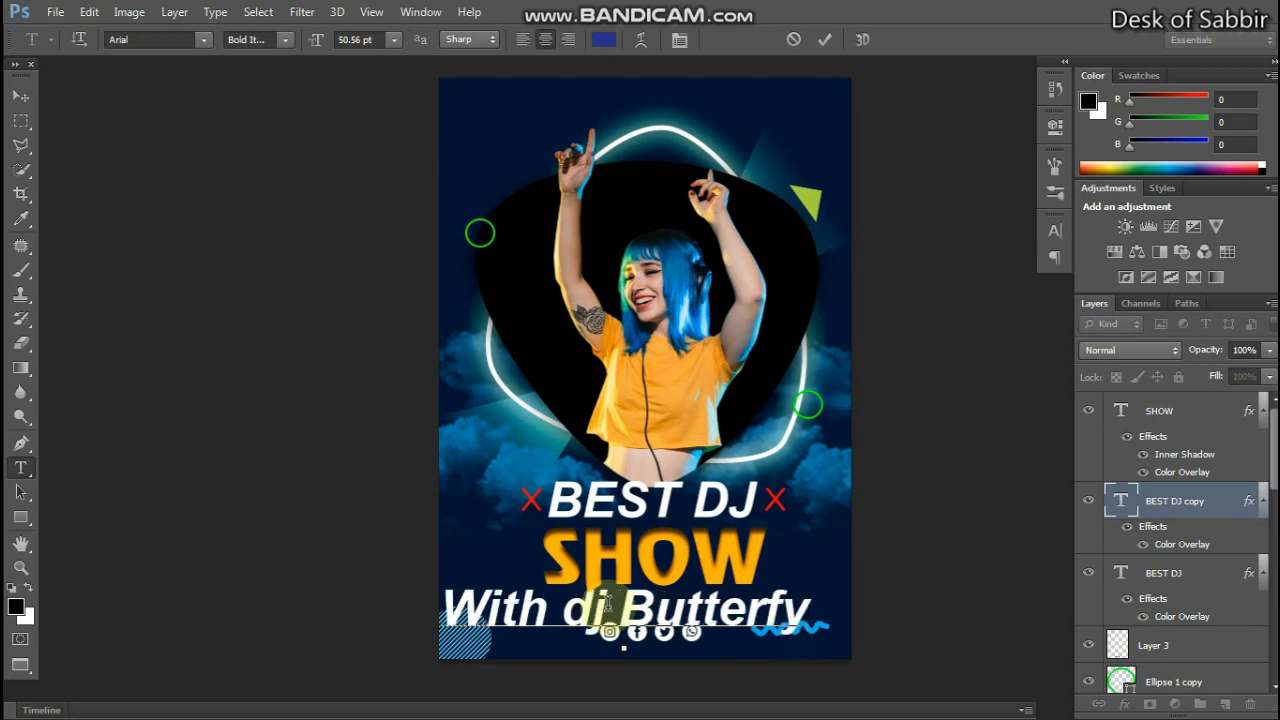
key(ctrl+Return)
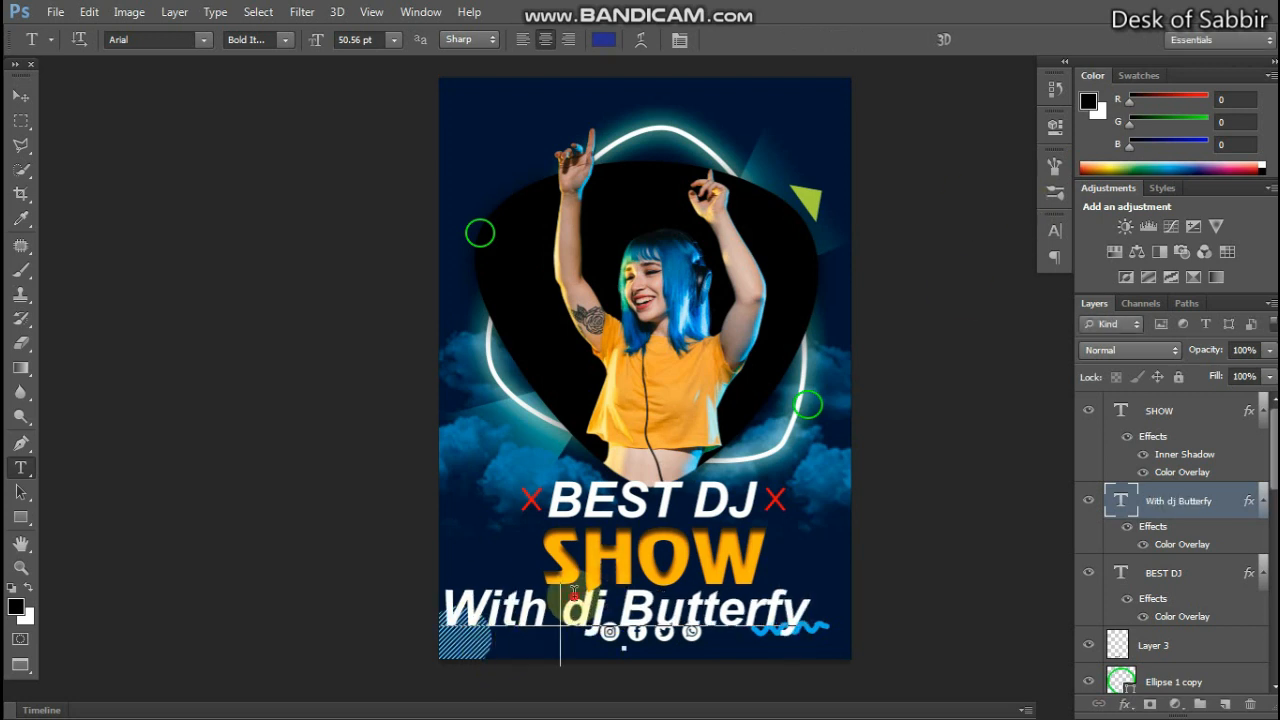
Set the whole "With dj Butterfy" line to the Regular font style and shift it slightly to the right.
triple_click(573, 595)
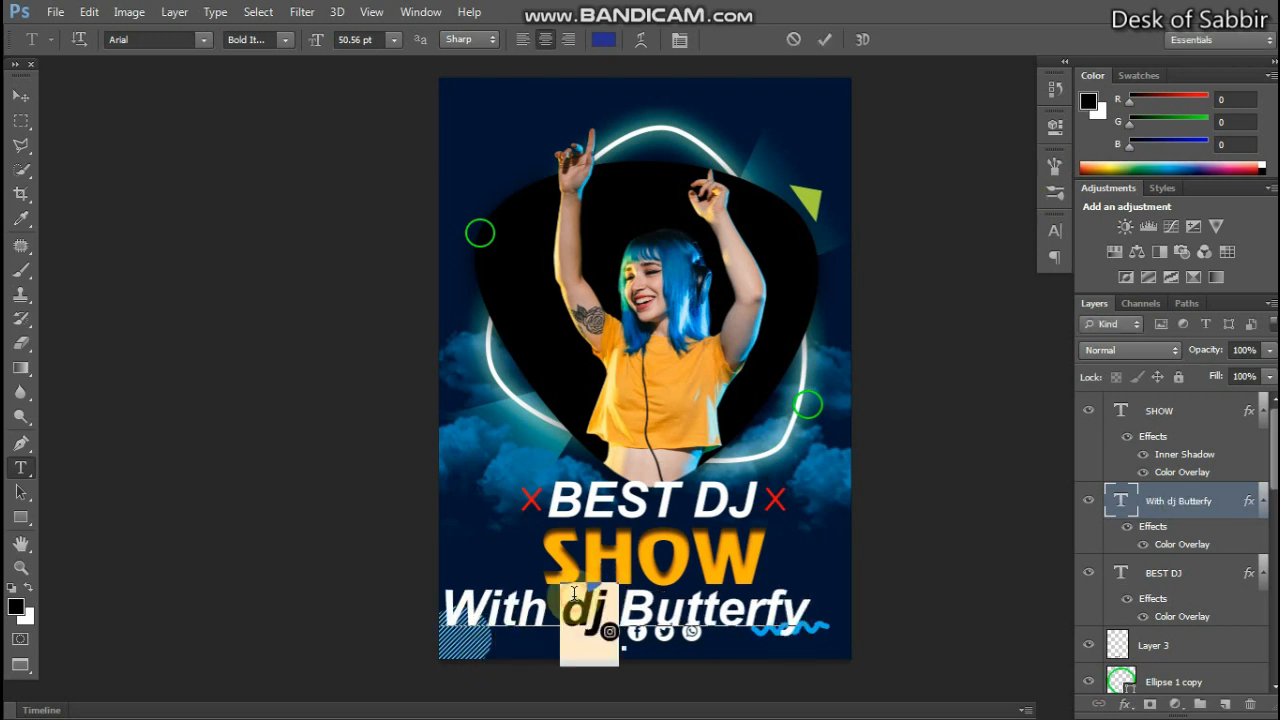
click(1057, 233)
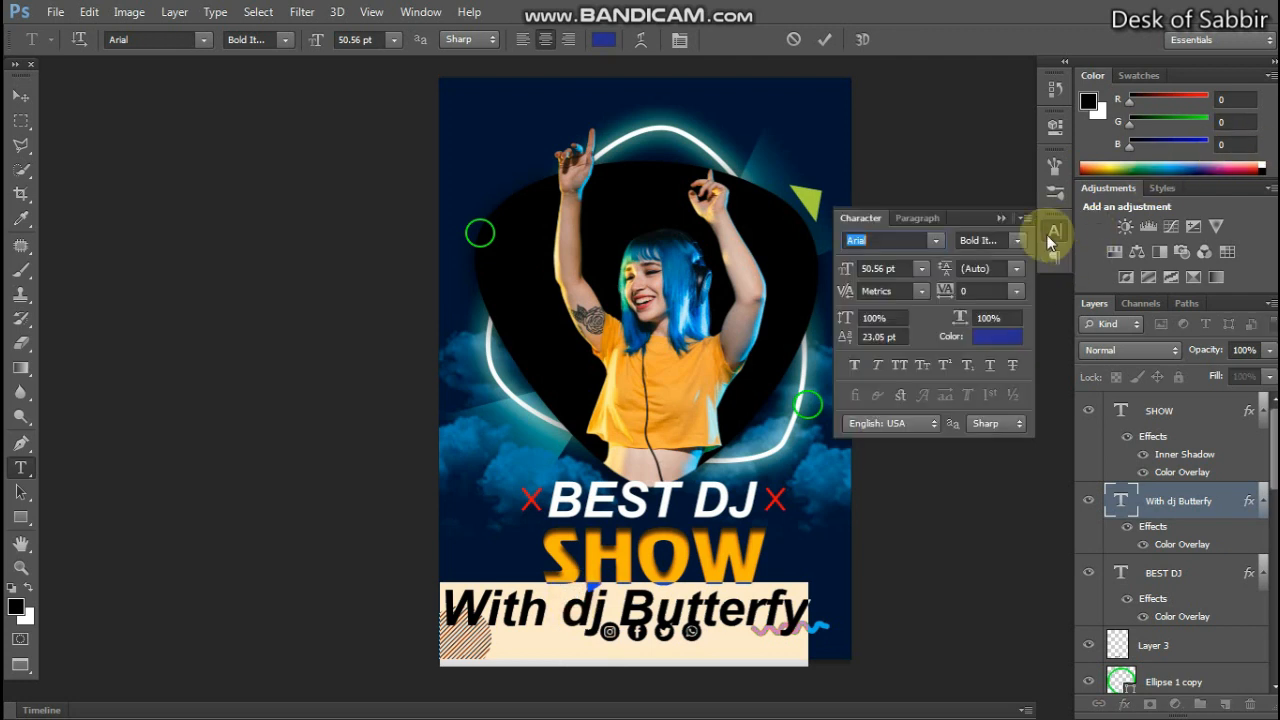
click(1020, 241)
click(986, 273)
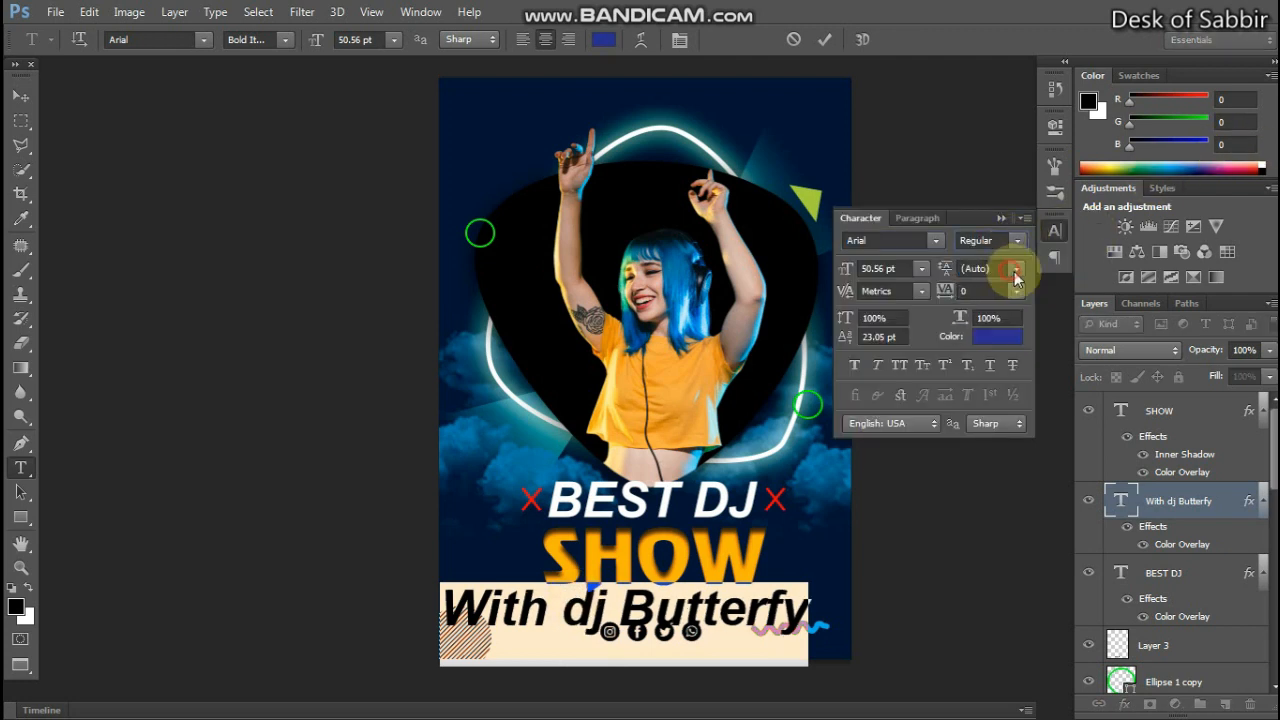
click(22, 97)
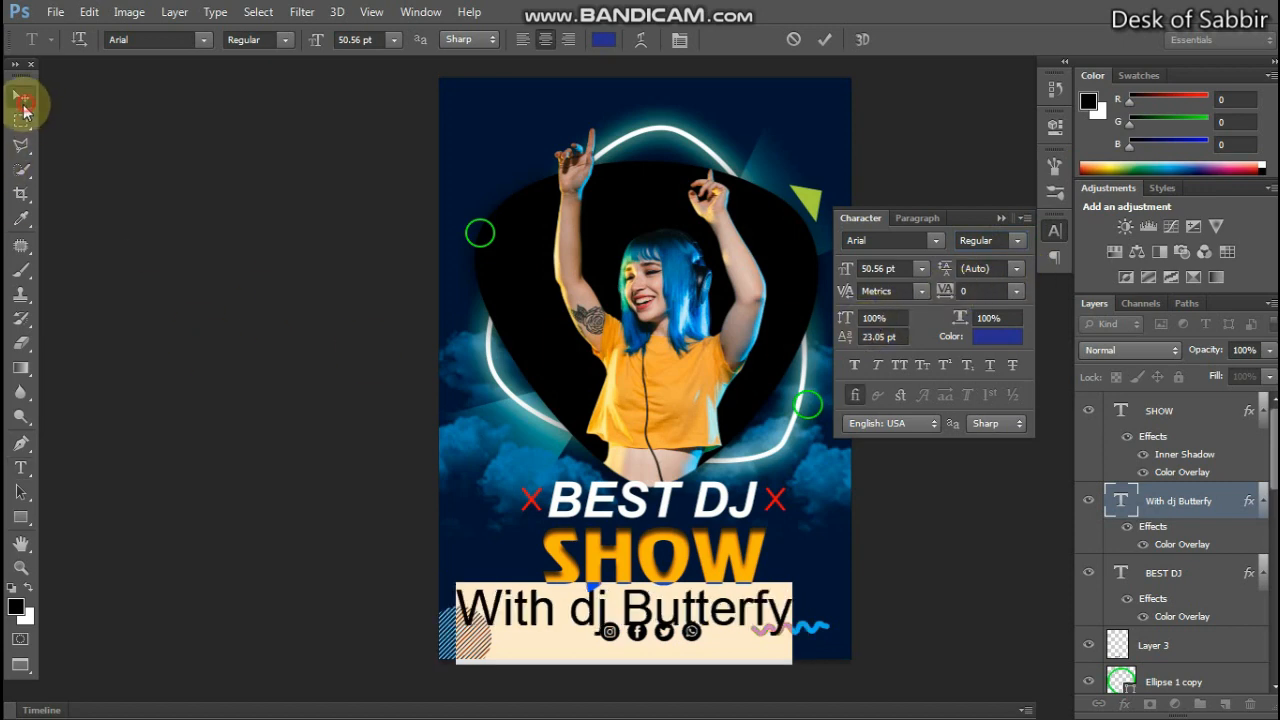
drag(620, 608, 651, 603)
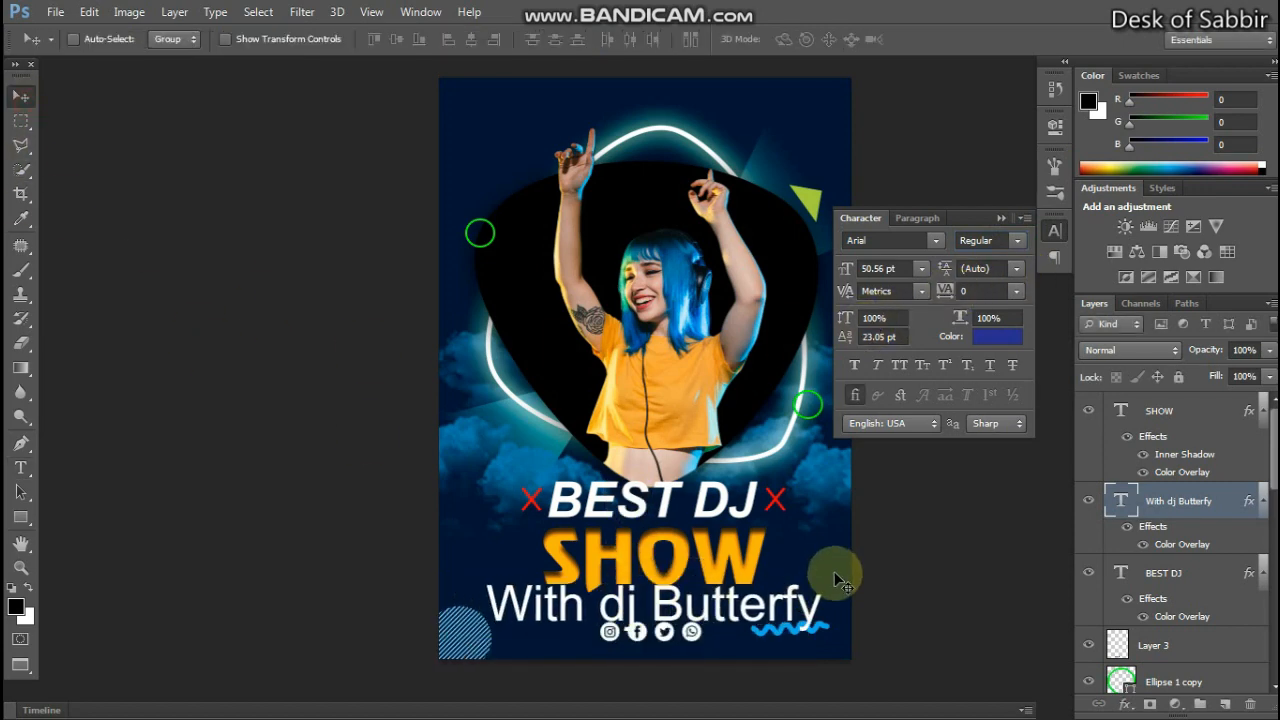
Scale the "With dj Butterfy" line to 62.19% width and 53.38% height so it fits under SHOW, and collapse the character settings.
key(ctrl+t)
drag(803, 581, 758, 605)
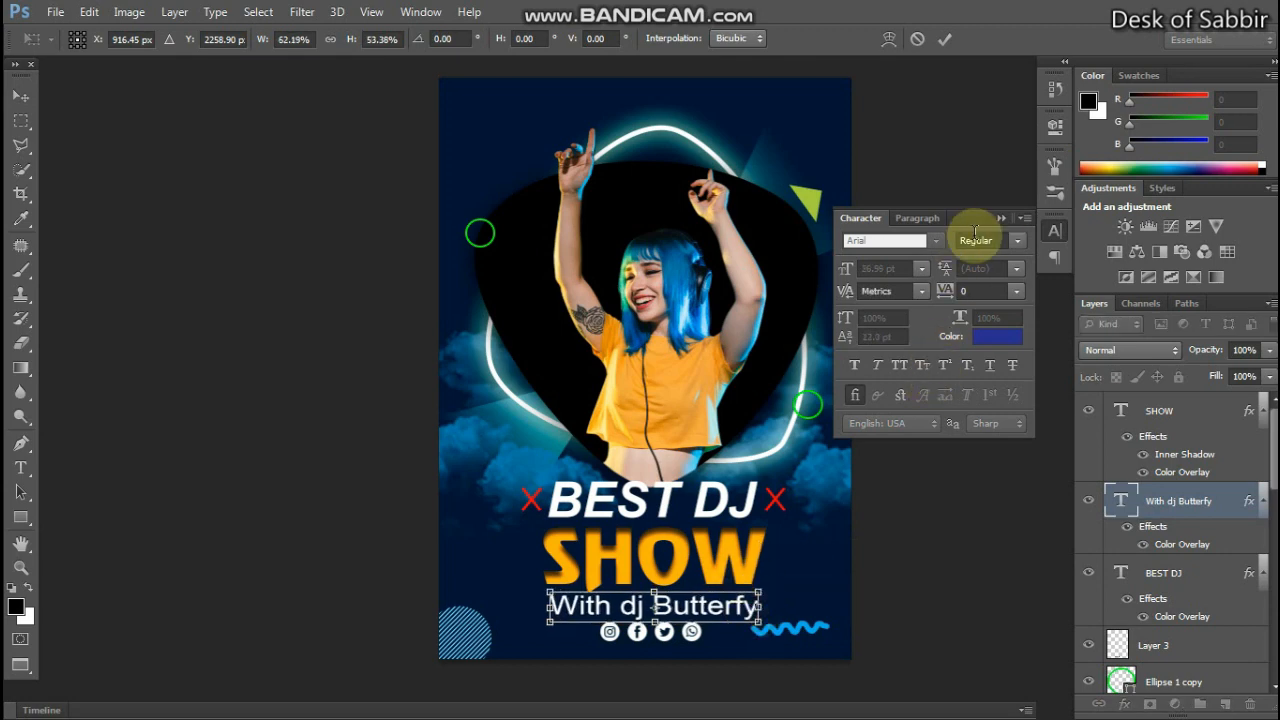
click(1002, 219)
click(20, 95)
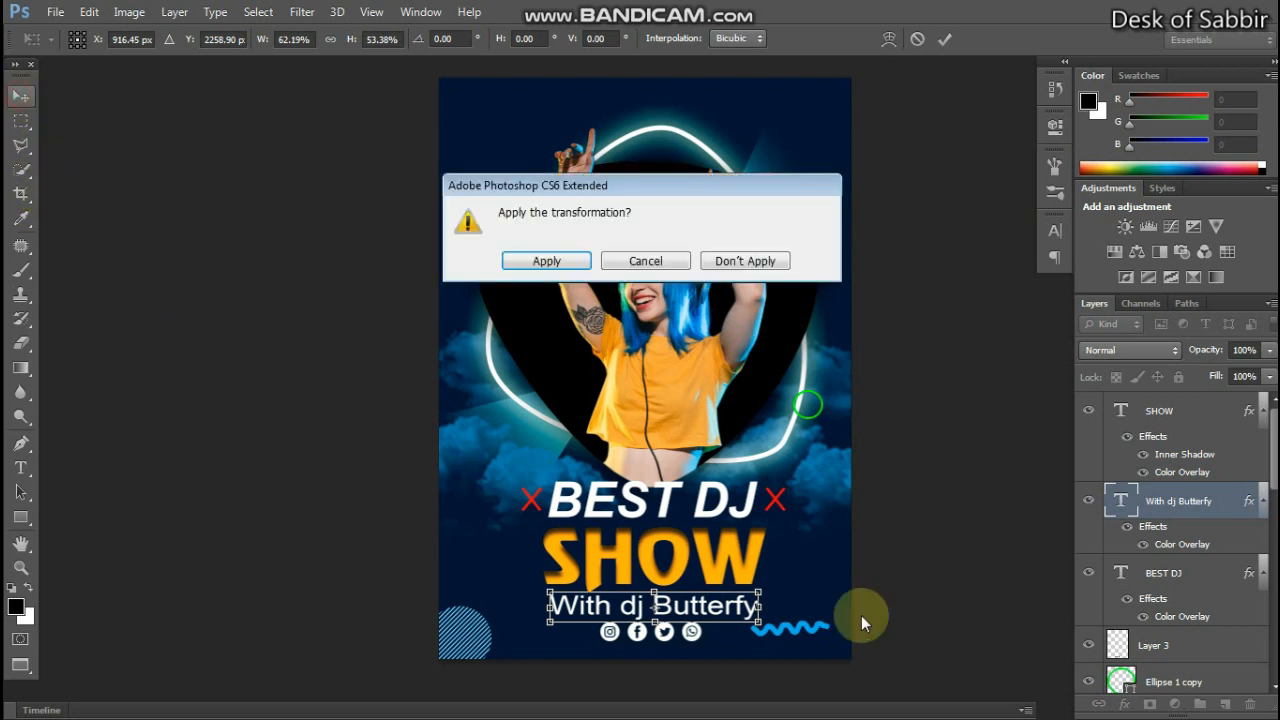
click(548, 262)
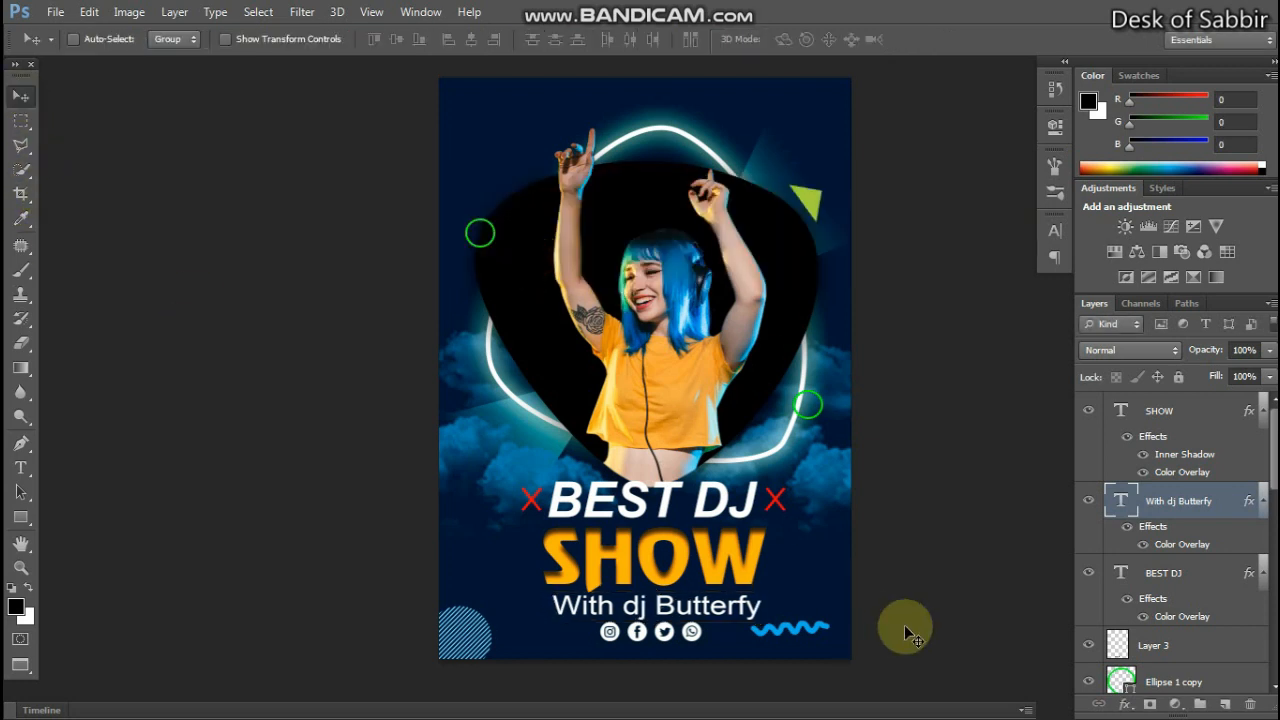
Shrink the "With dj Butterfy" text proportionally about its centre to 84.65%.
key(ctrl+t)
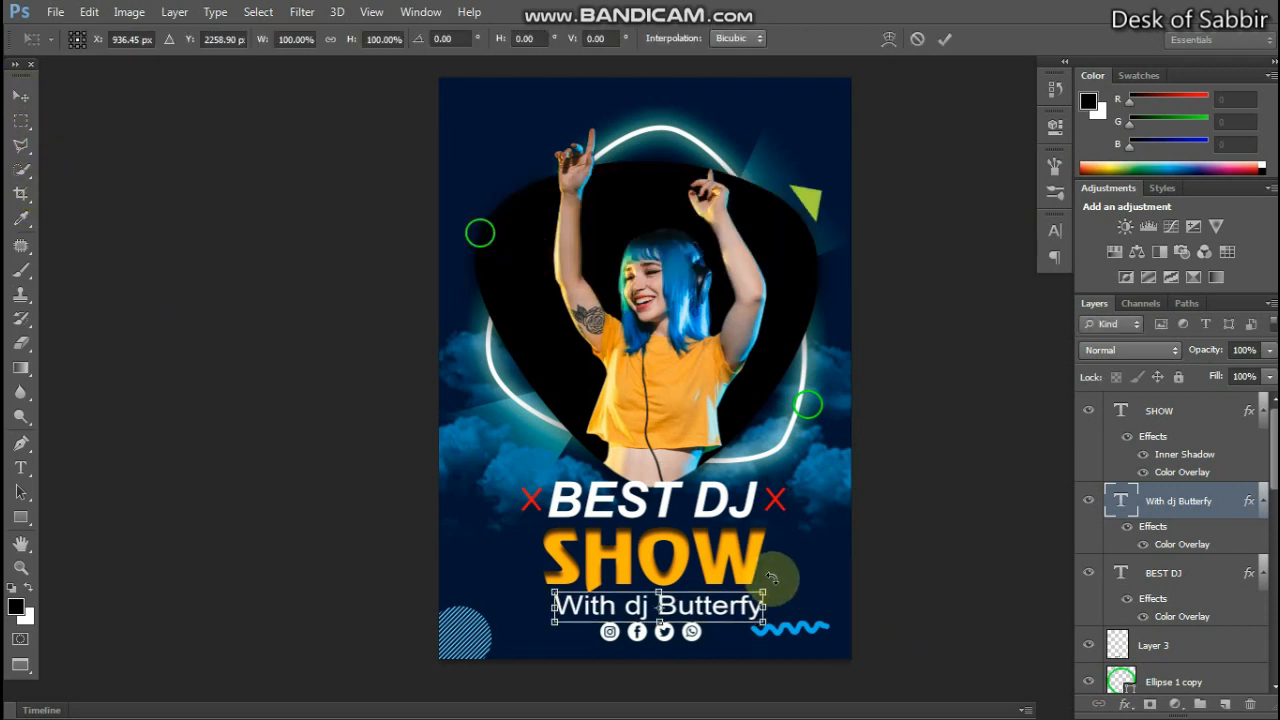
drag(762, 590, 748, 596)
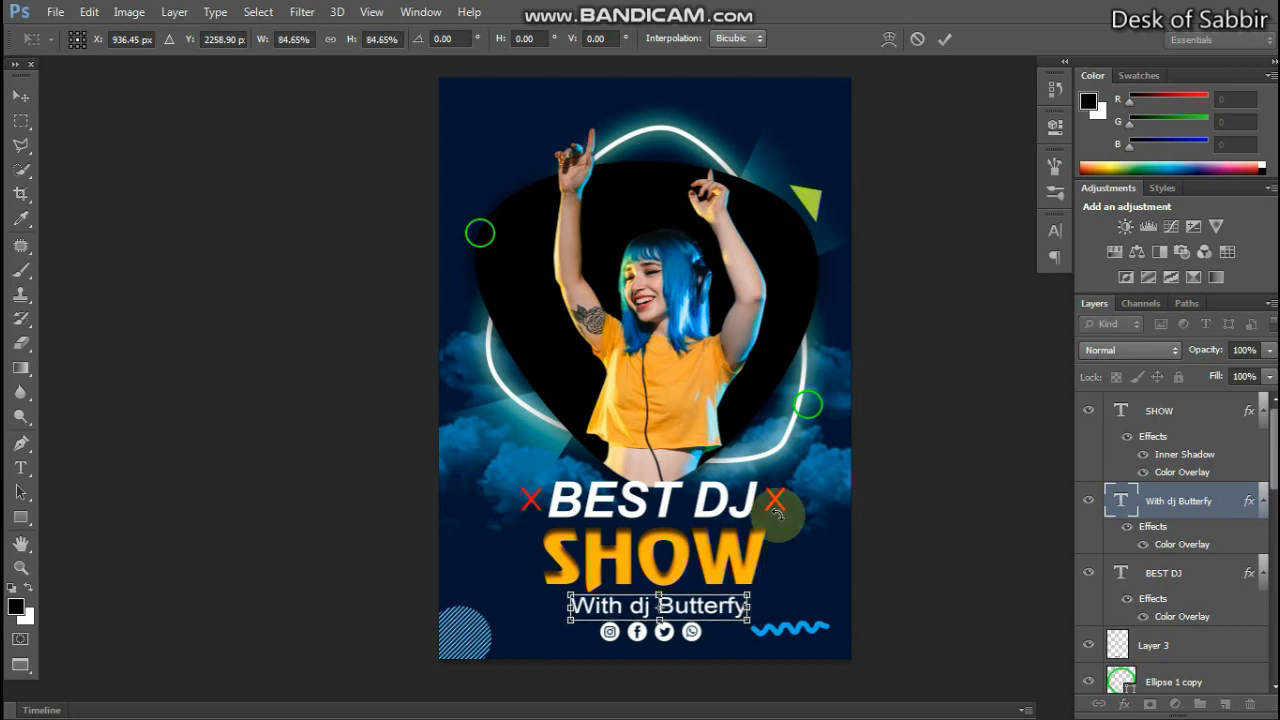
click(948, 39)
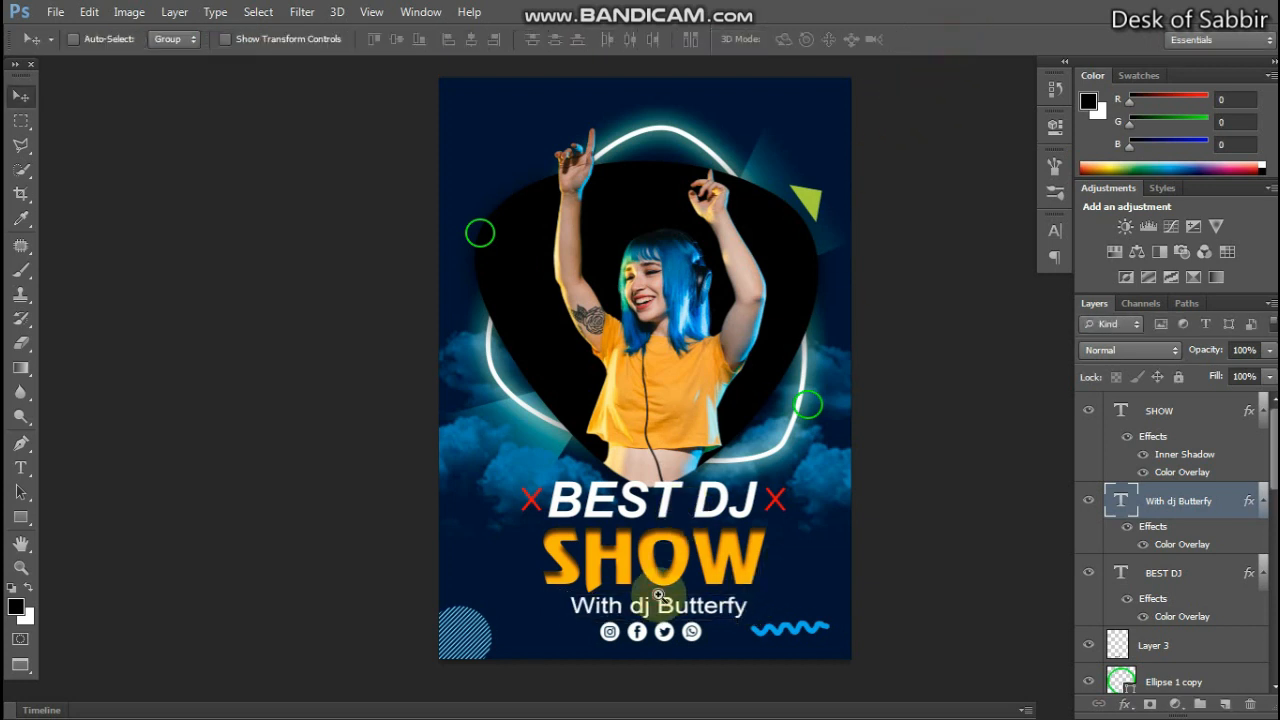
Change the Color Overlay of the "With dj Butterfy" text to bright red at 100% opacity.
scroll(658, 597, up, 4)
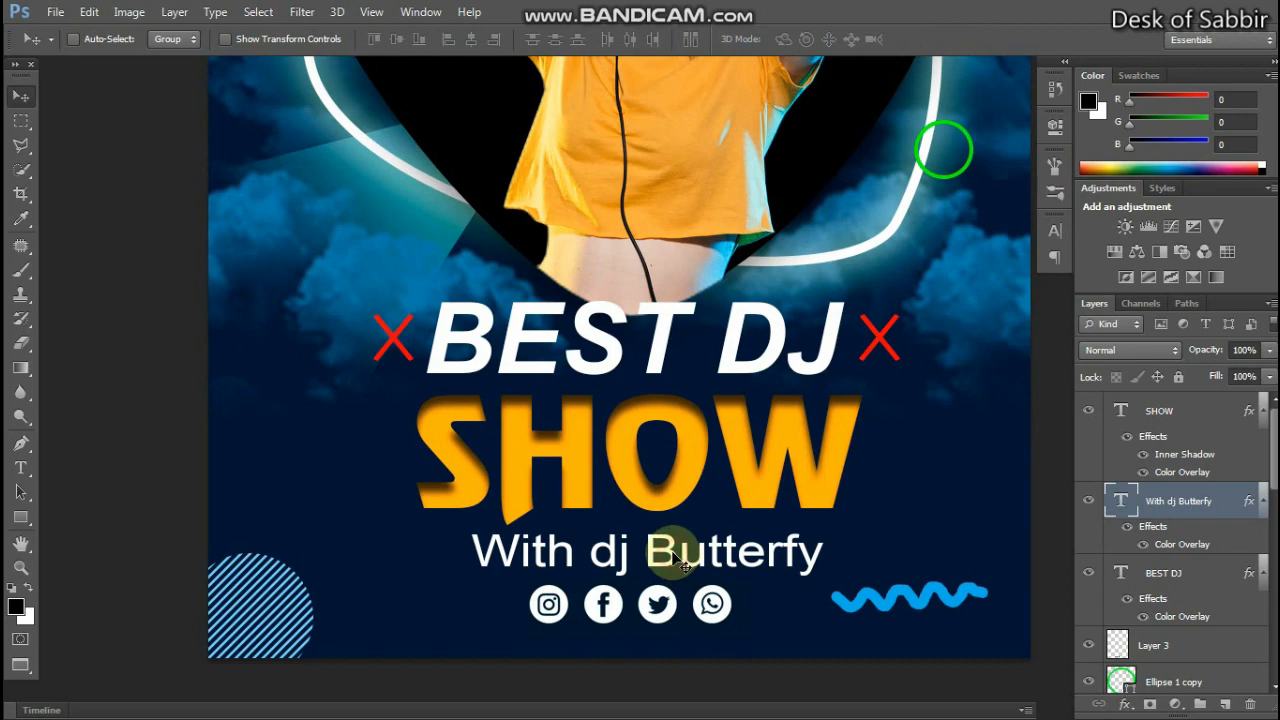
click(1124, 705)
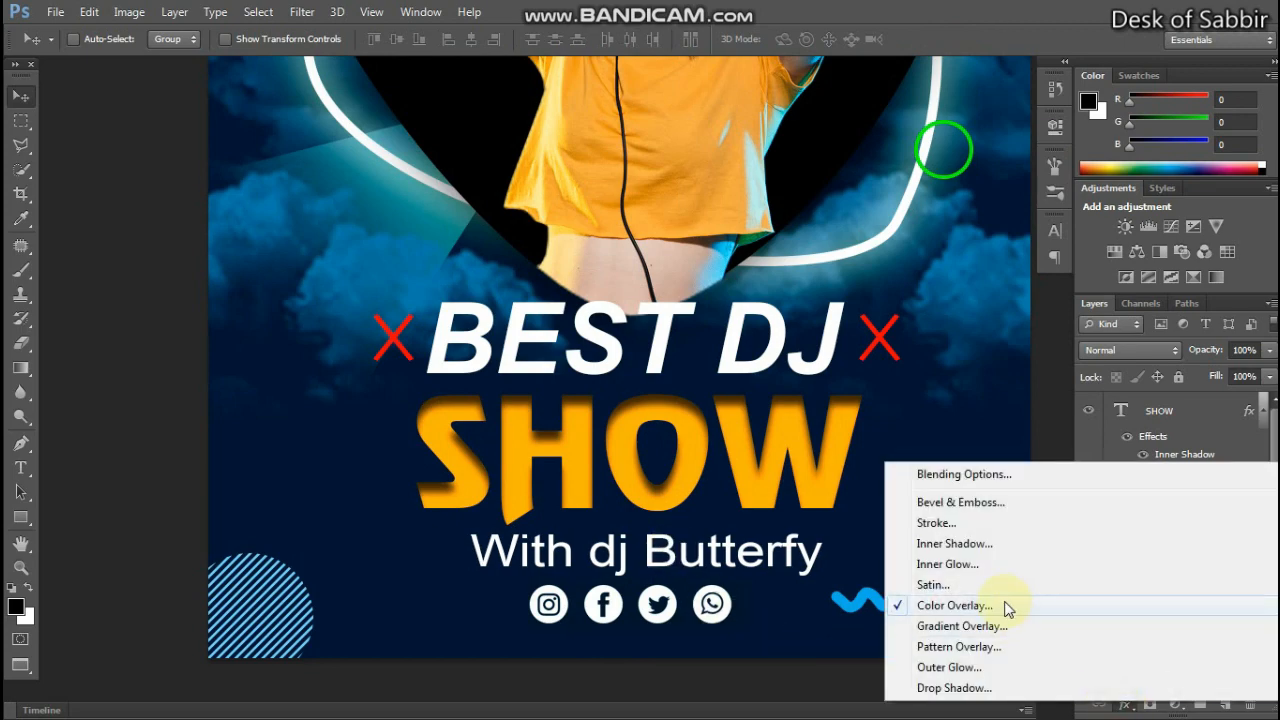
click(1001, 605)
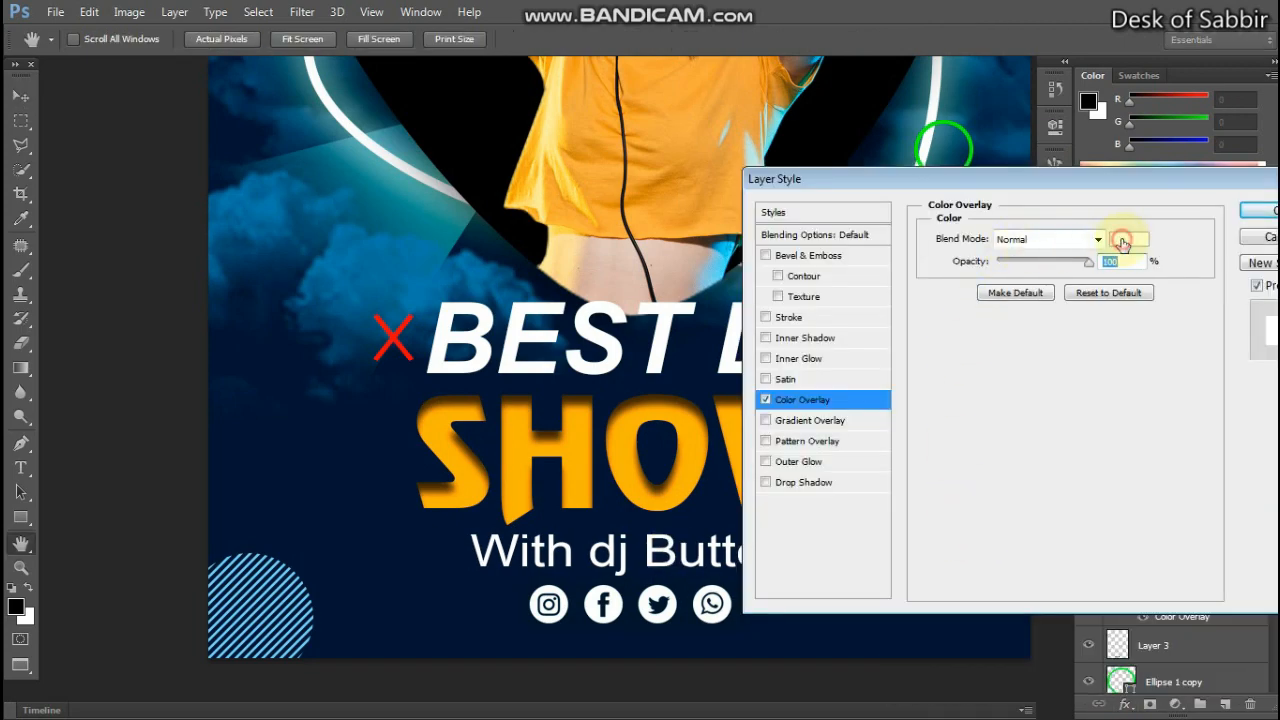
click(1122, 241)
drag(794, 314, 1128, 212)
click(1172, 257)
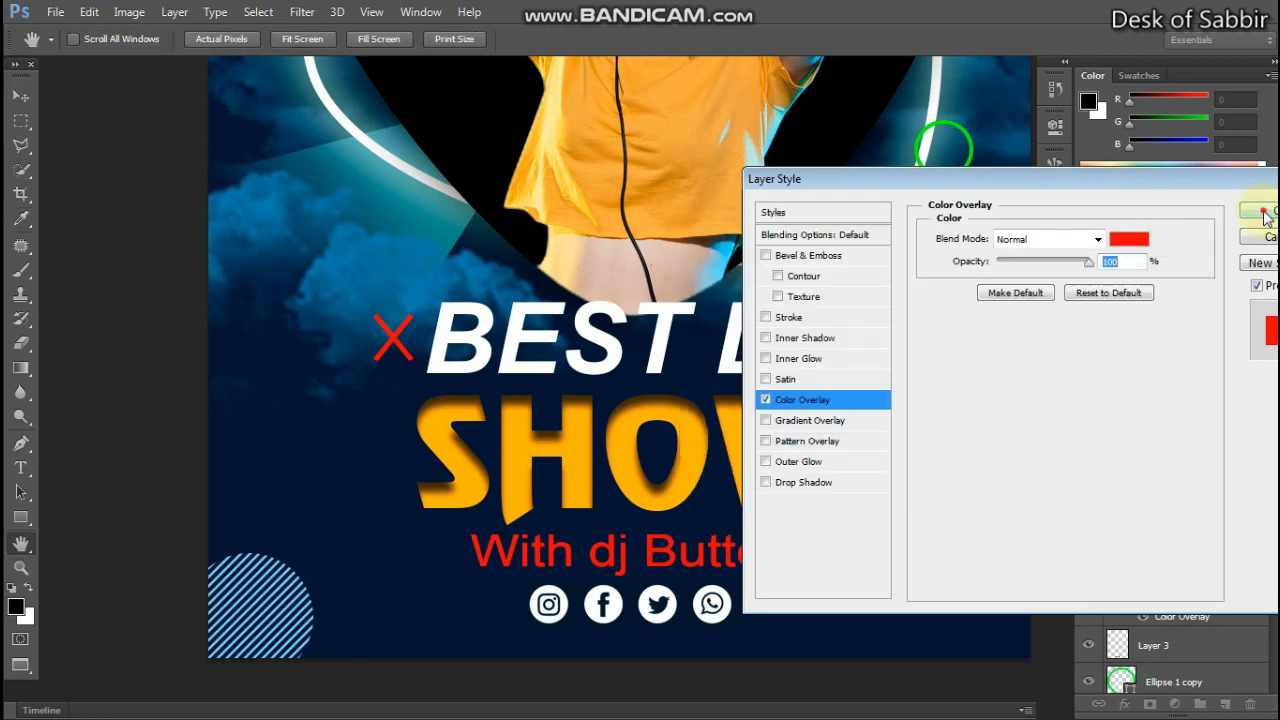
click(1258, 210)
Examine the finished poster in full-screen view without the interface, checking both the overall layout and the details.
key(ctrl+minus)
key(ctrl+minus)
key(ctrl+minus)
key(shift+Tab)
key(f)
key(f)
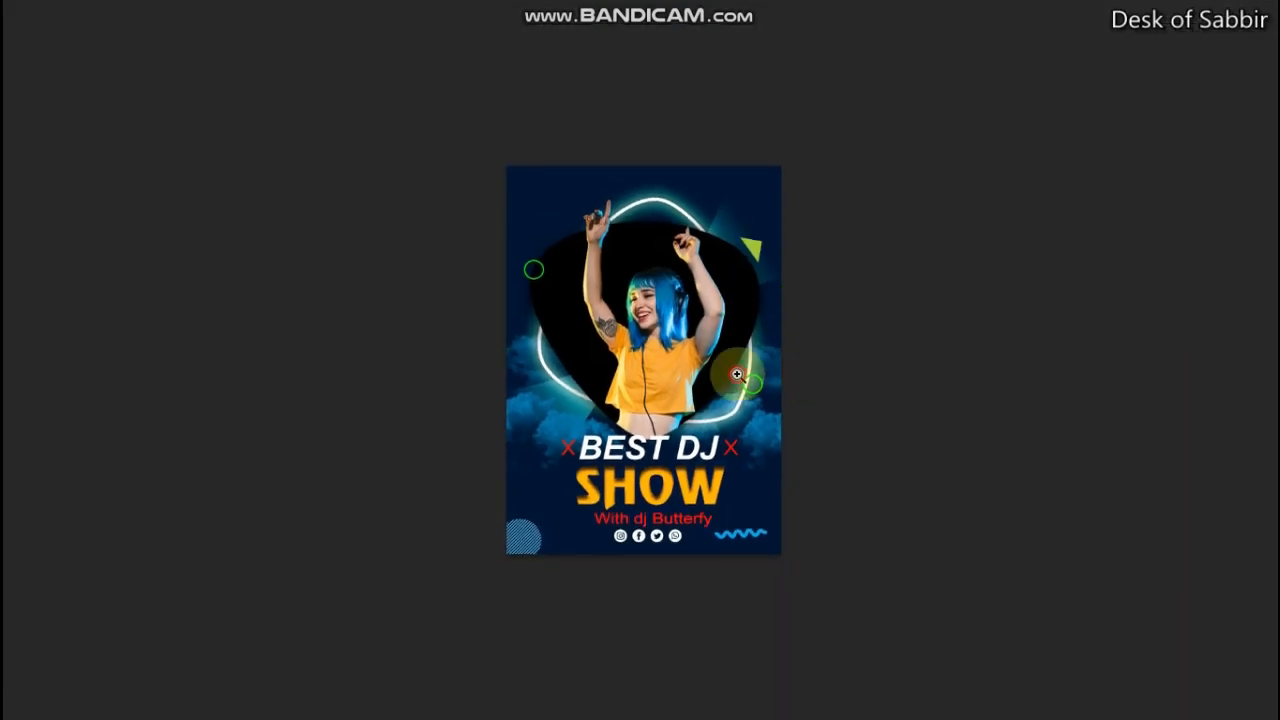
key(ctrl+plus)
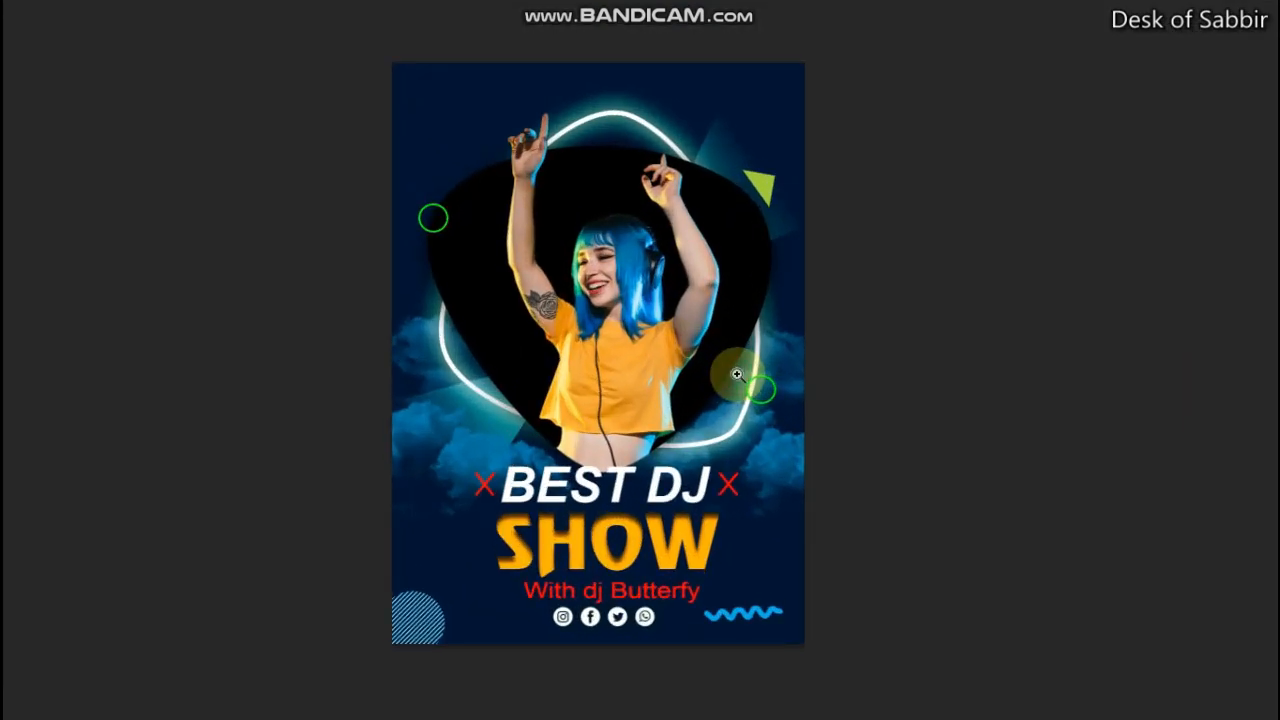
click(737, 374)
drag(742, 380, 680, 380)
alt+click(768, 376)
drag(771, 449, 1120, 452)
drag(997, 460, 783, 512)
drag(808, 468, 799, 336)
drag(794, 460, 843, 471)
key(alt+Tab)
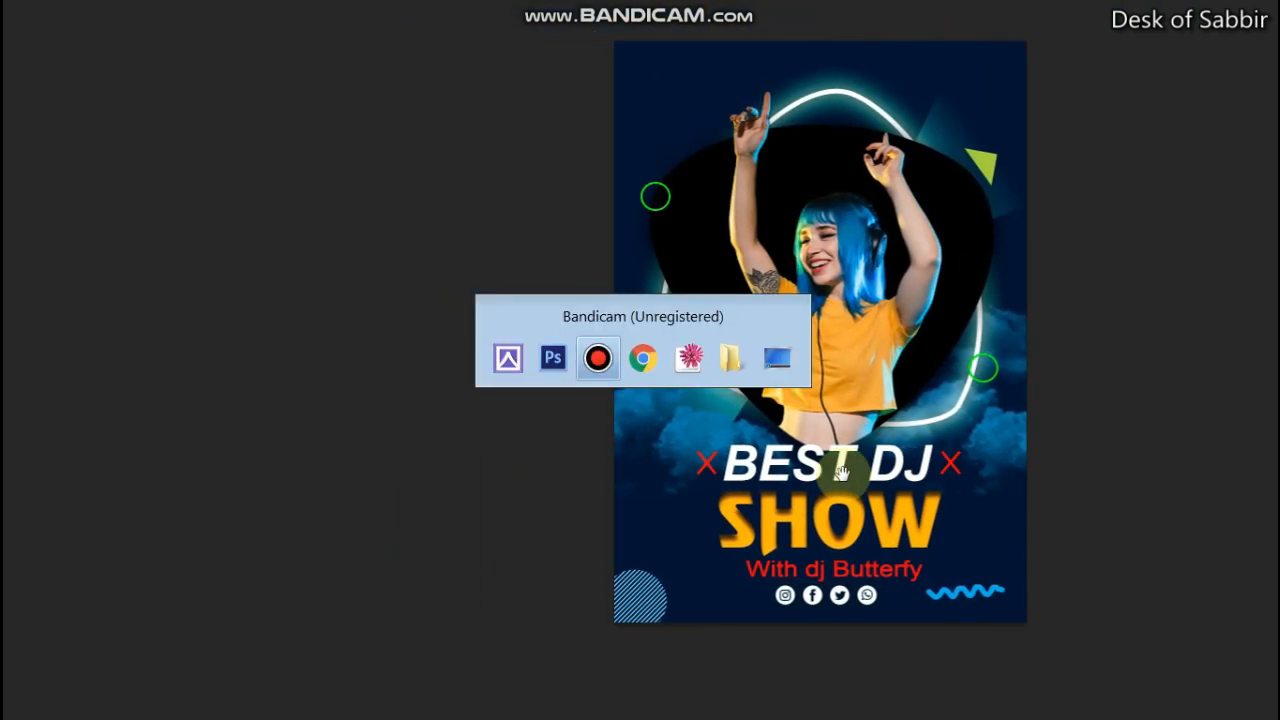